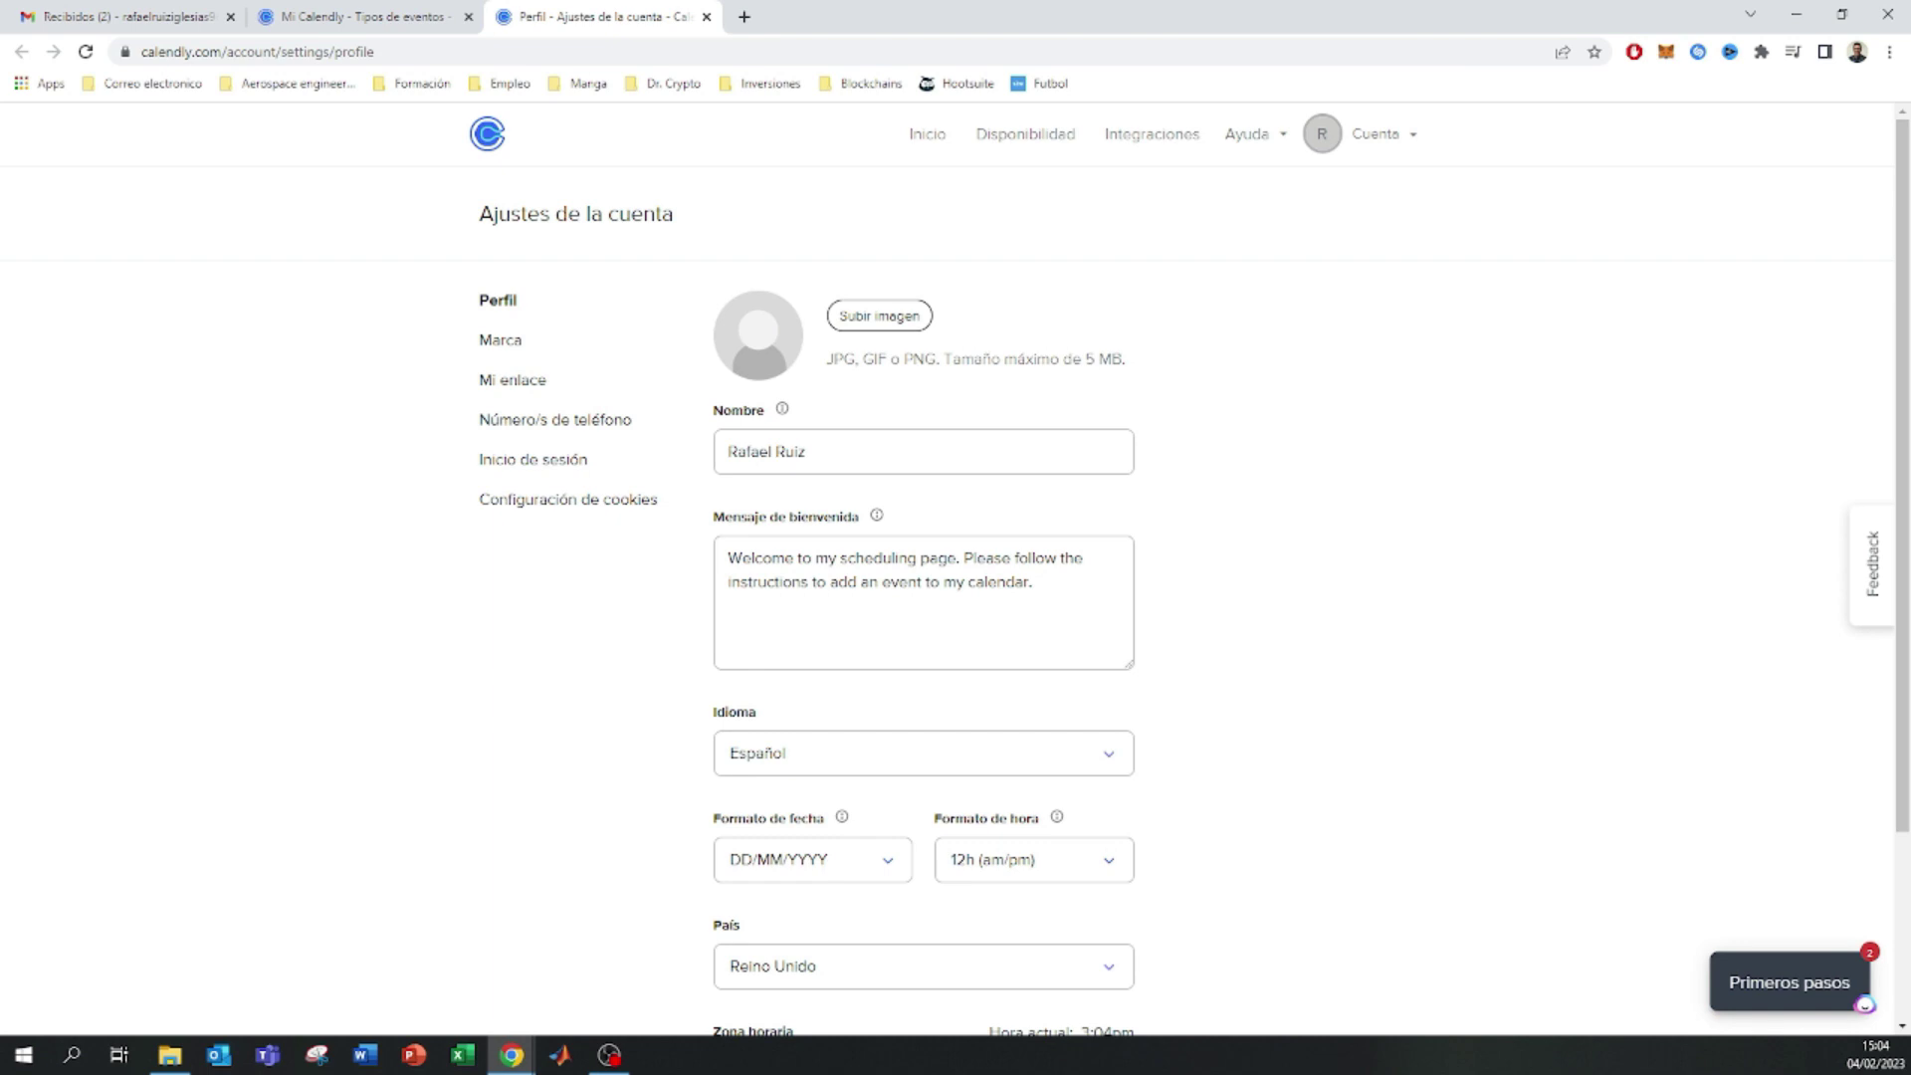
- Replace the welcome message with "Hola! Benienvenido/a Dr Tutoriales. Estoy aquí para resolver tus dudas sobre los tutoriales online 🔥 PD, Suscribete →" and save the changes
left_click_drag(727, 557, 584, 690)
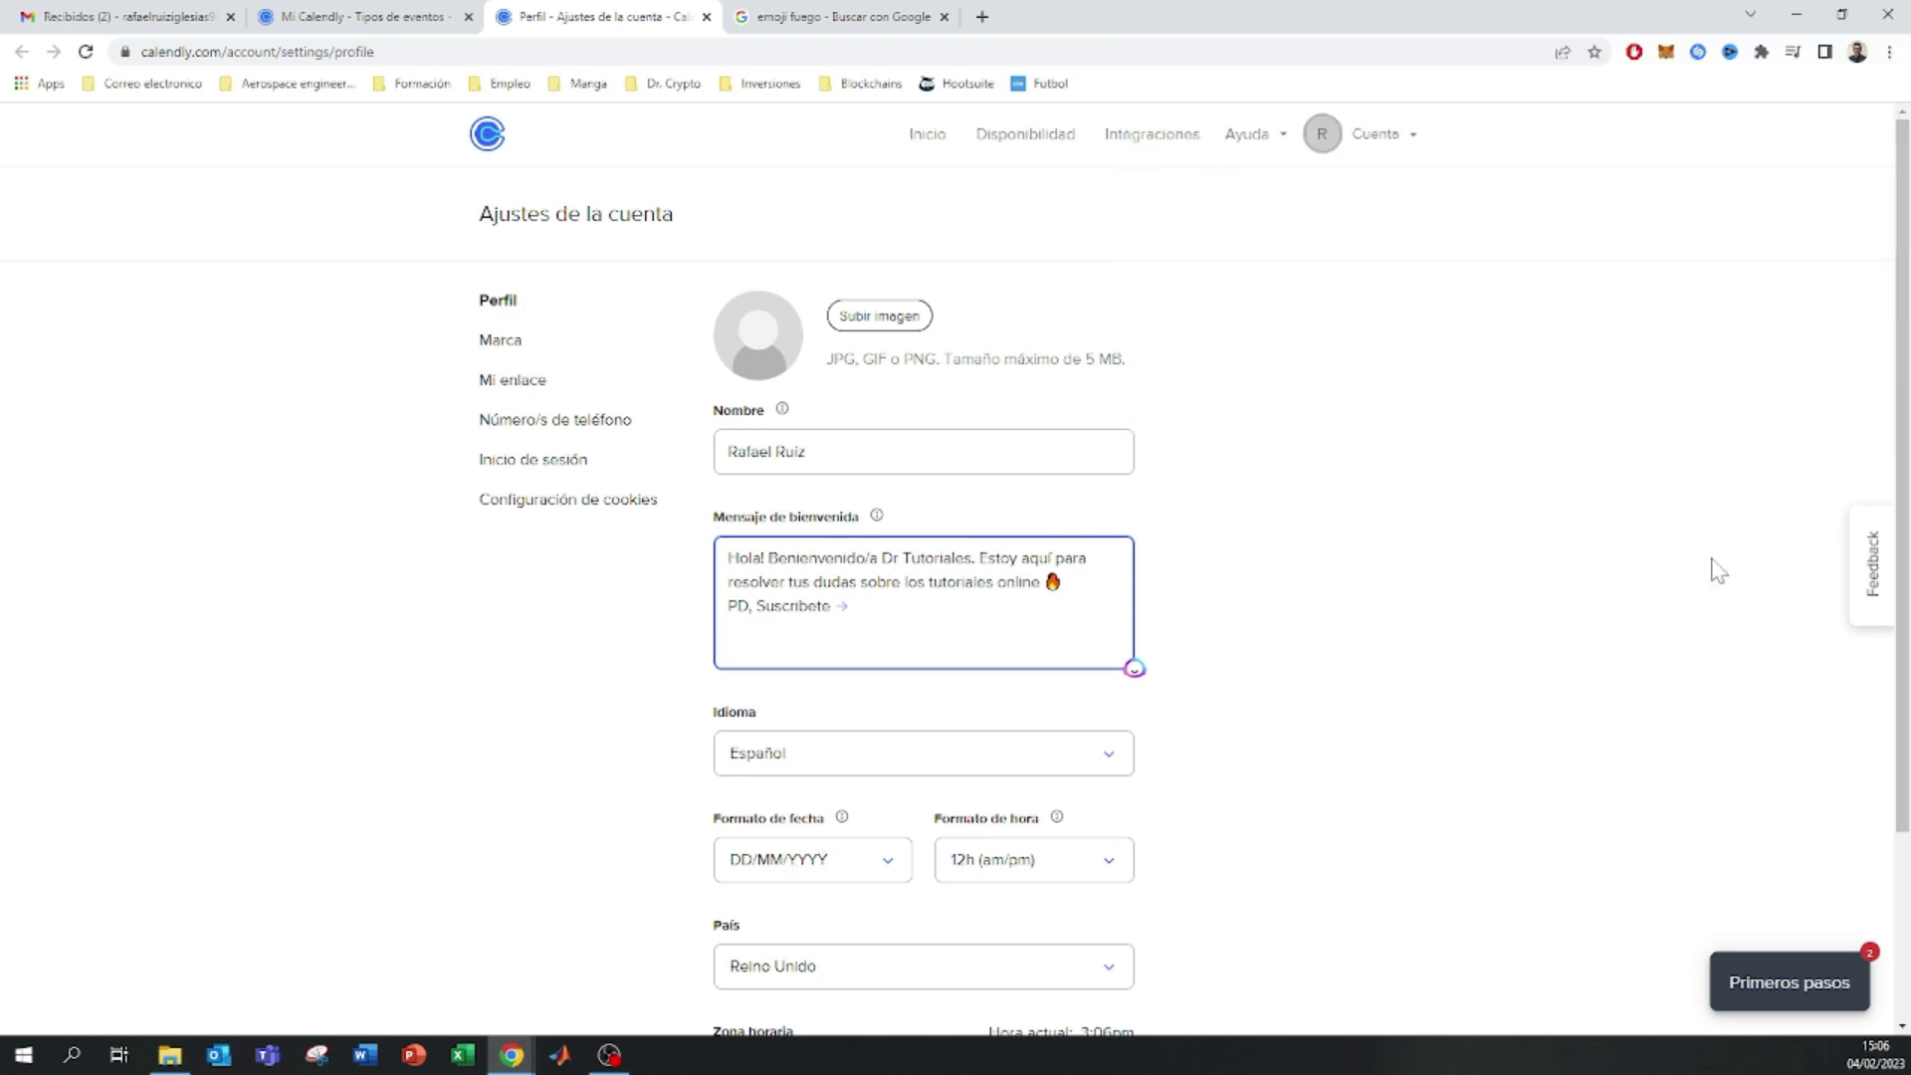
scroll(1394, 836, "down", 2)
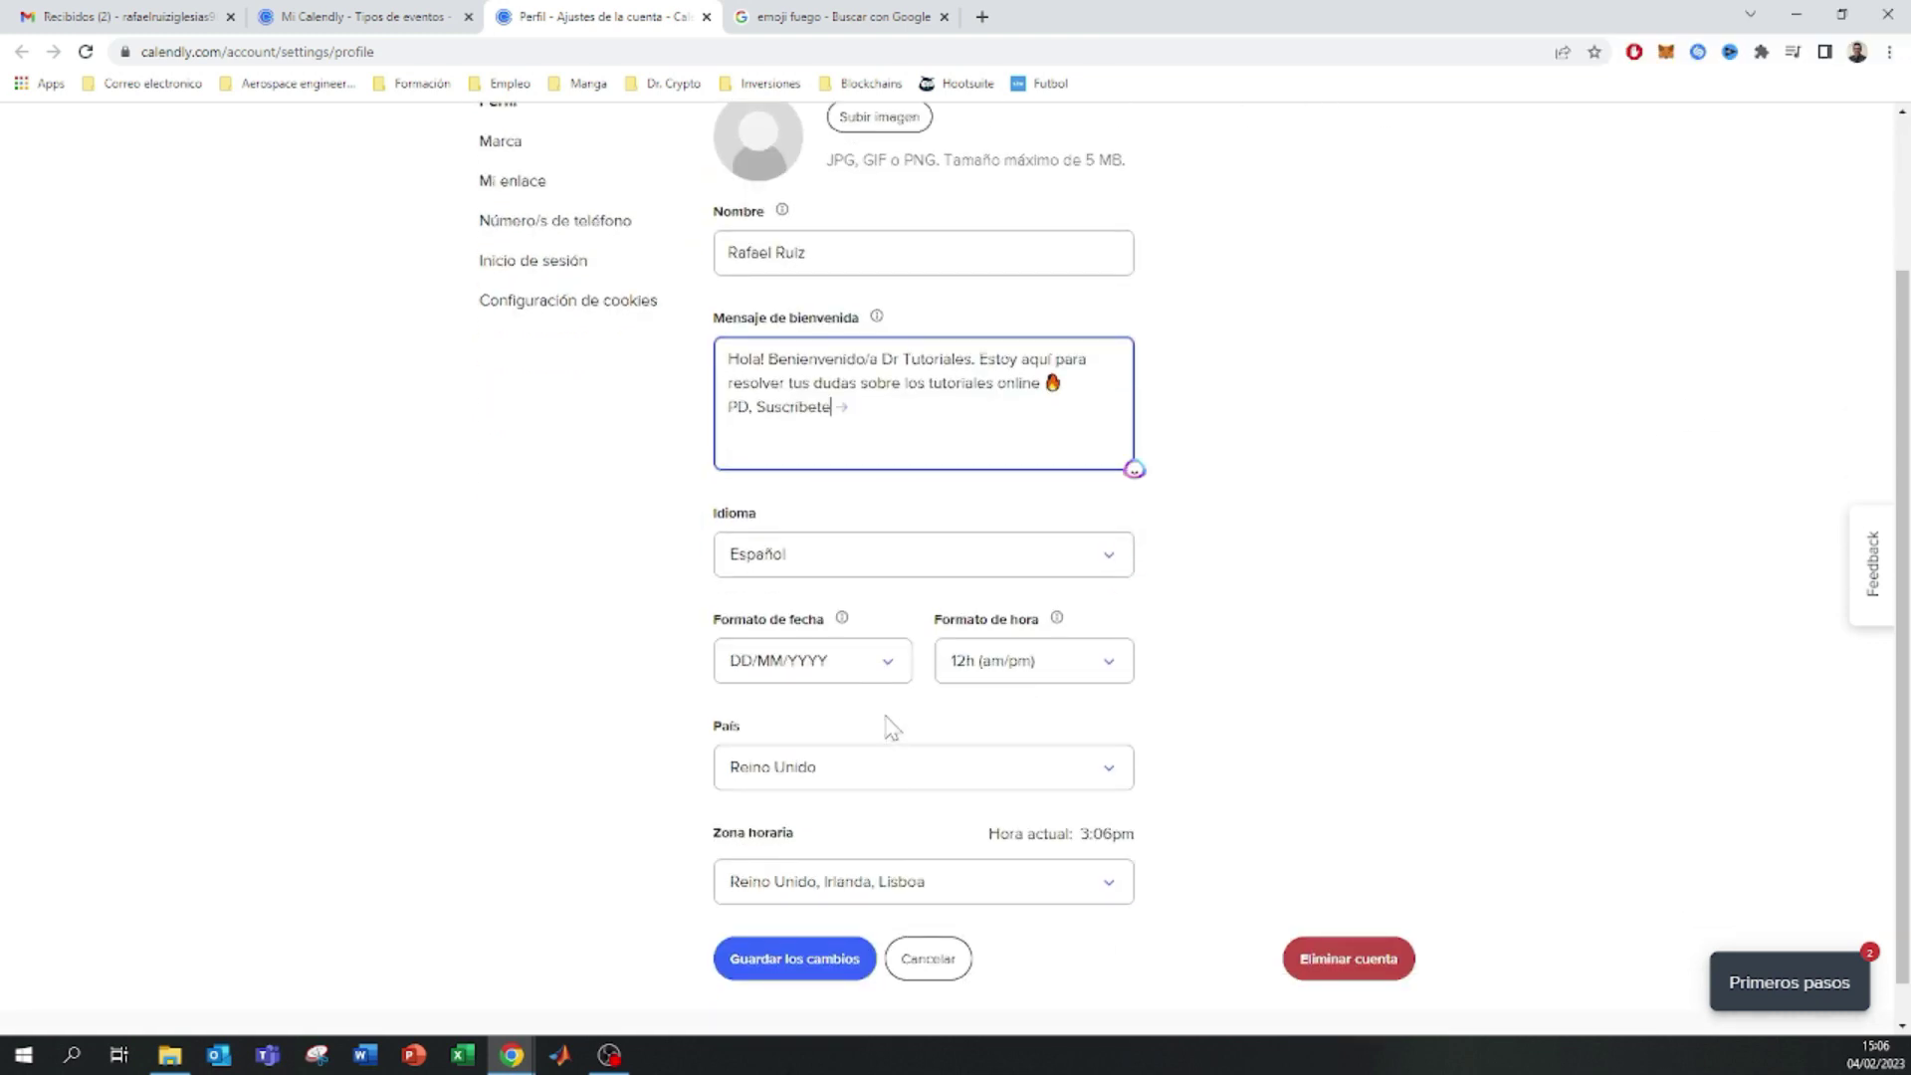
left_click(758, 961)
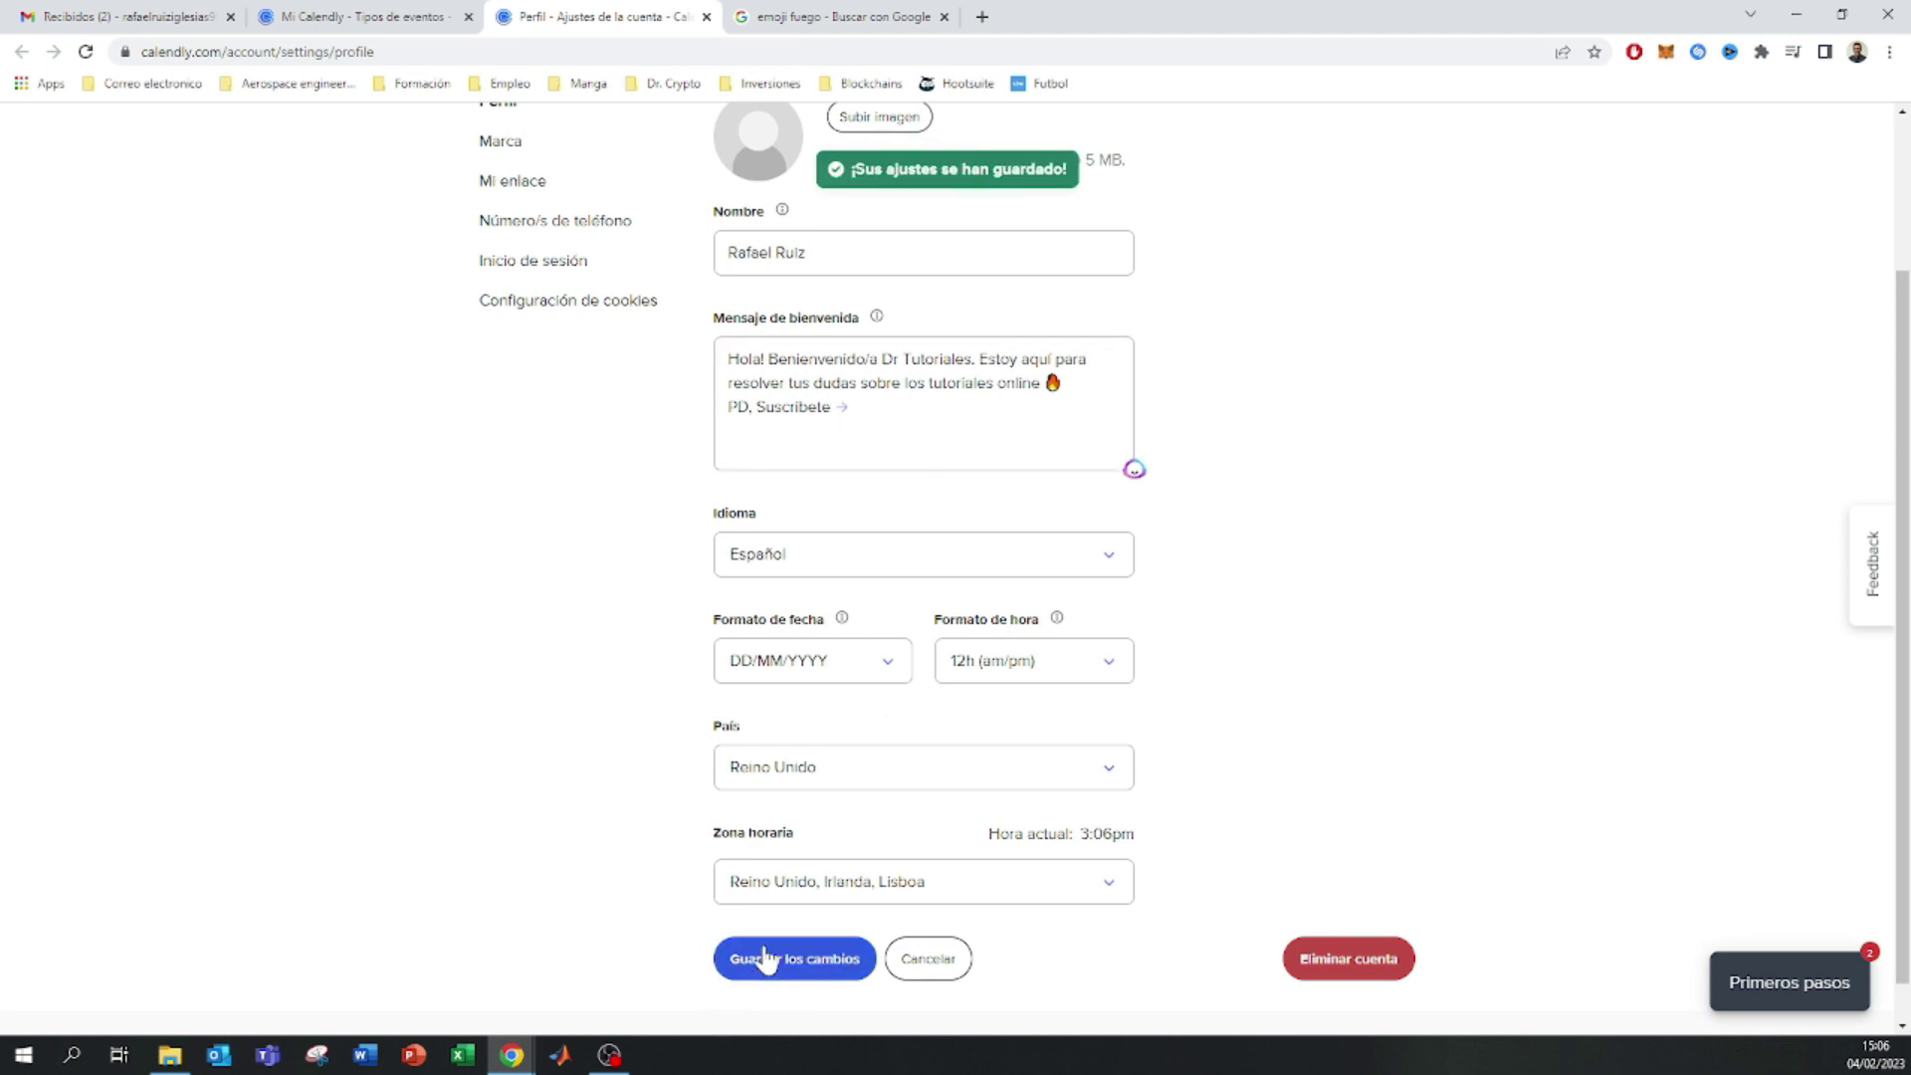
- View the branding settings, change the personal Calendly link to drtutoriales without the underscore, and save it
scroll(741, 841, "up", 2)
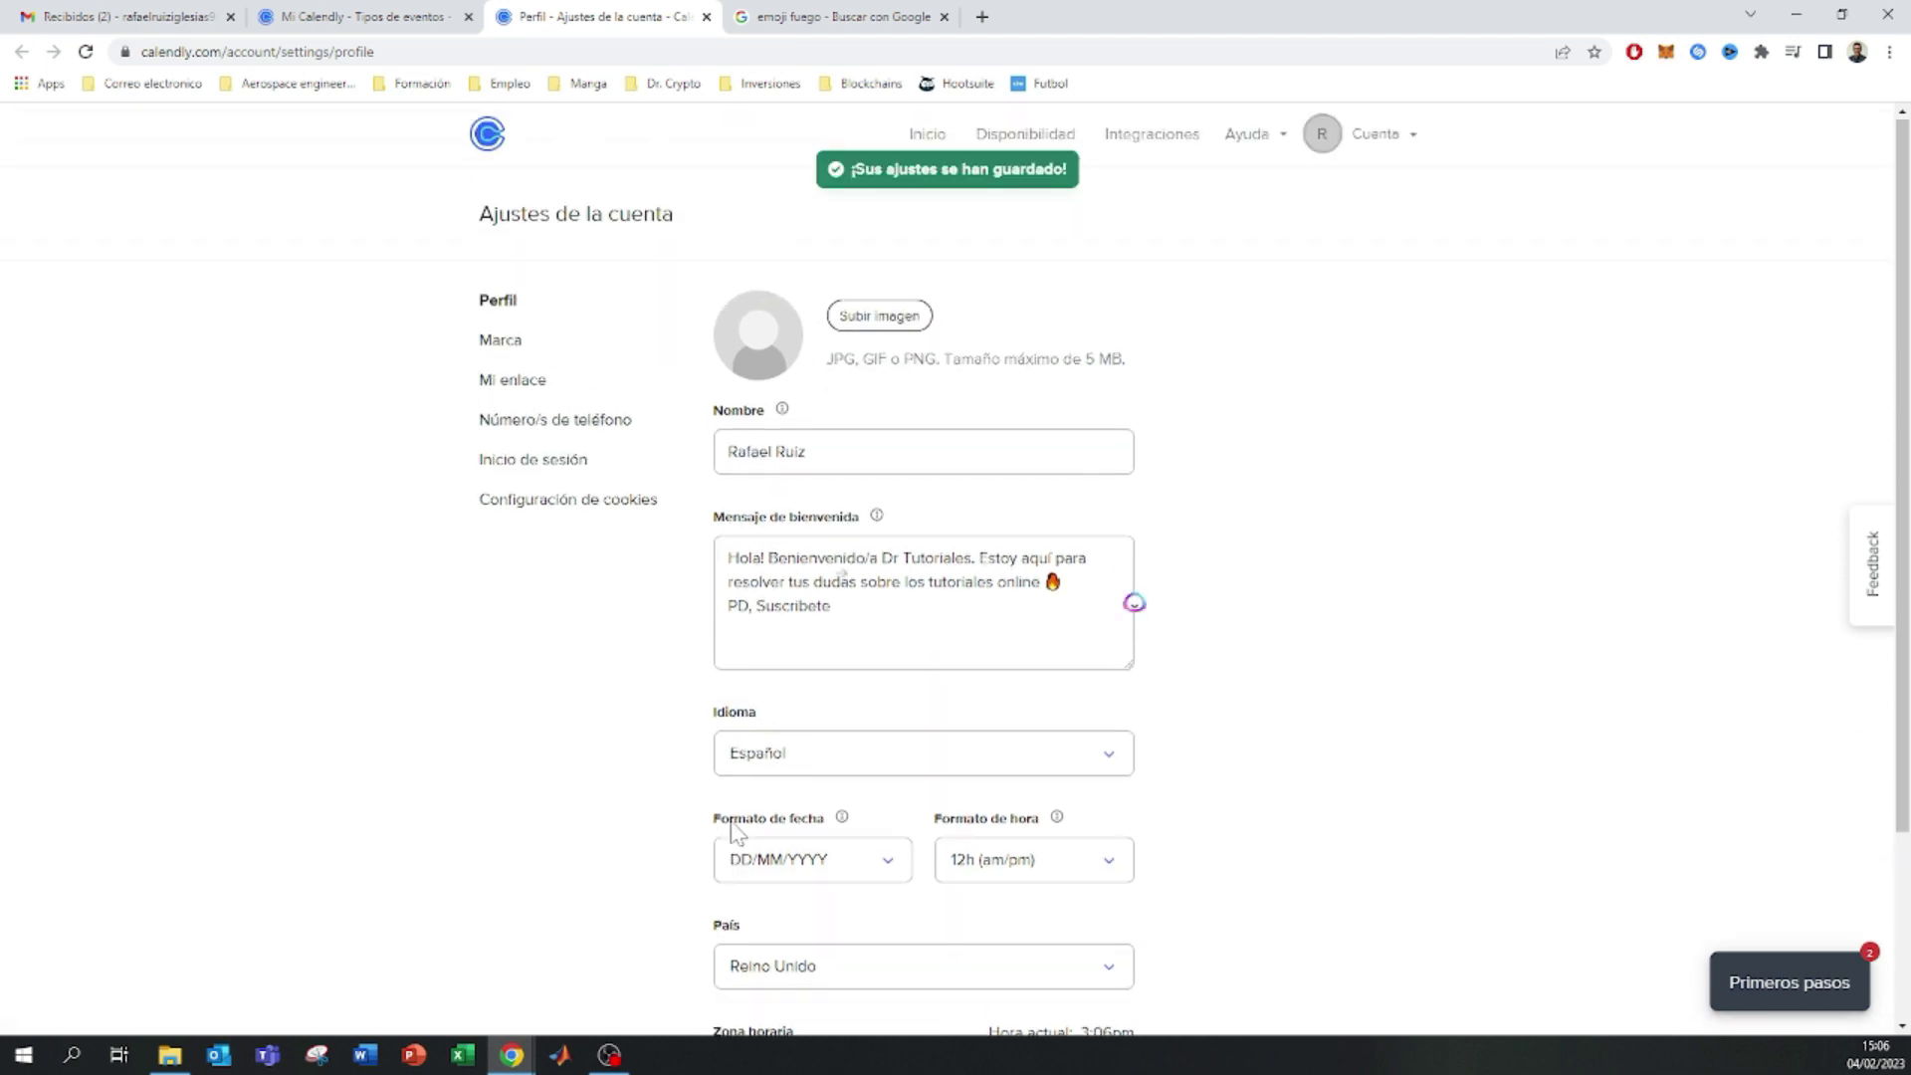
left_click(513, 348)
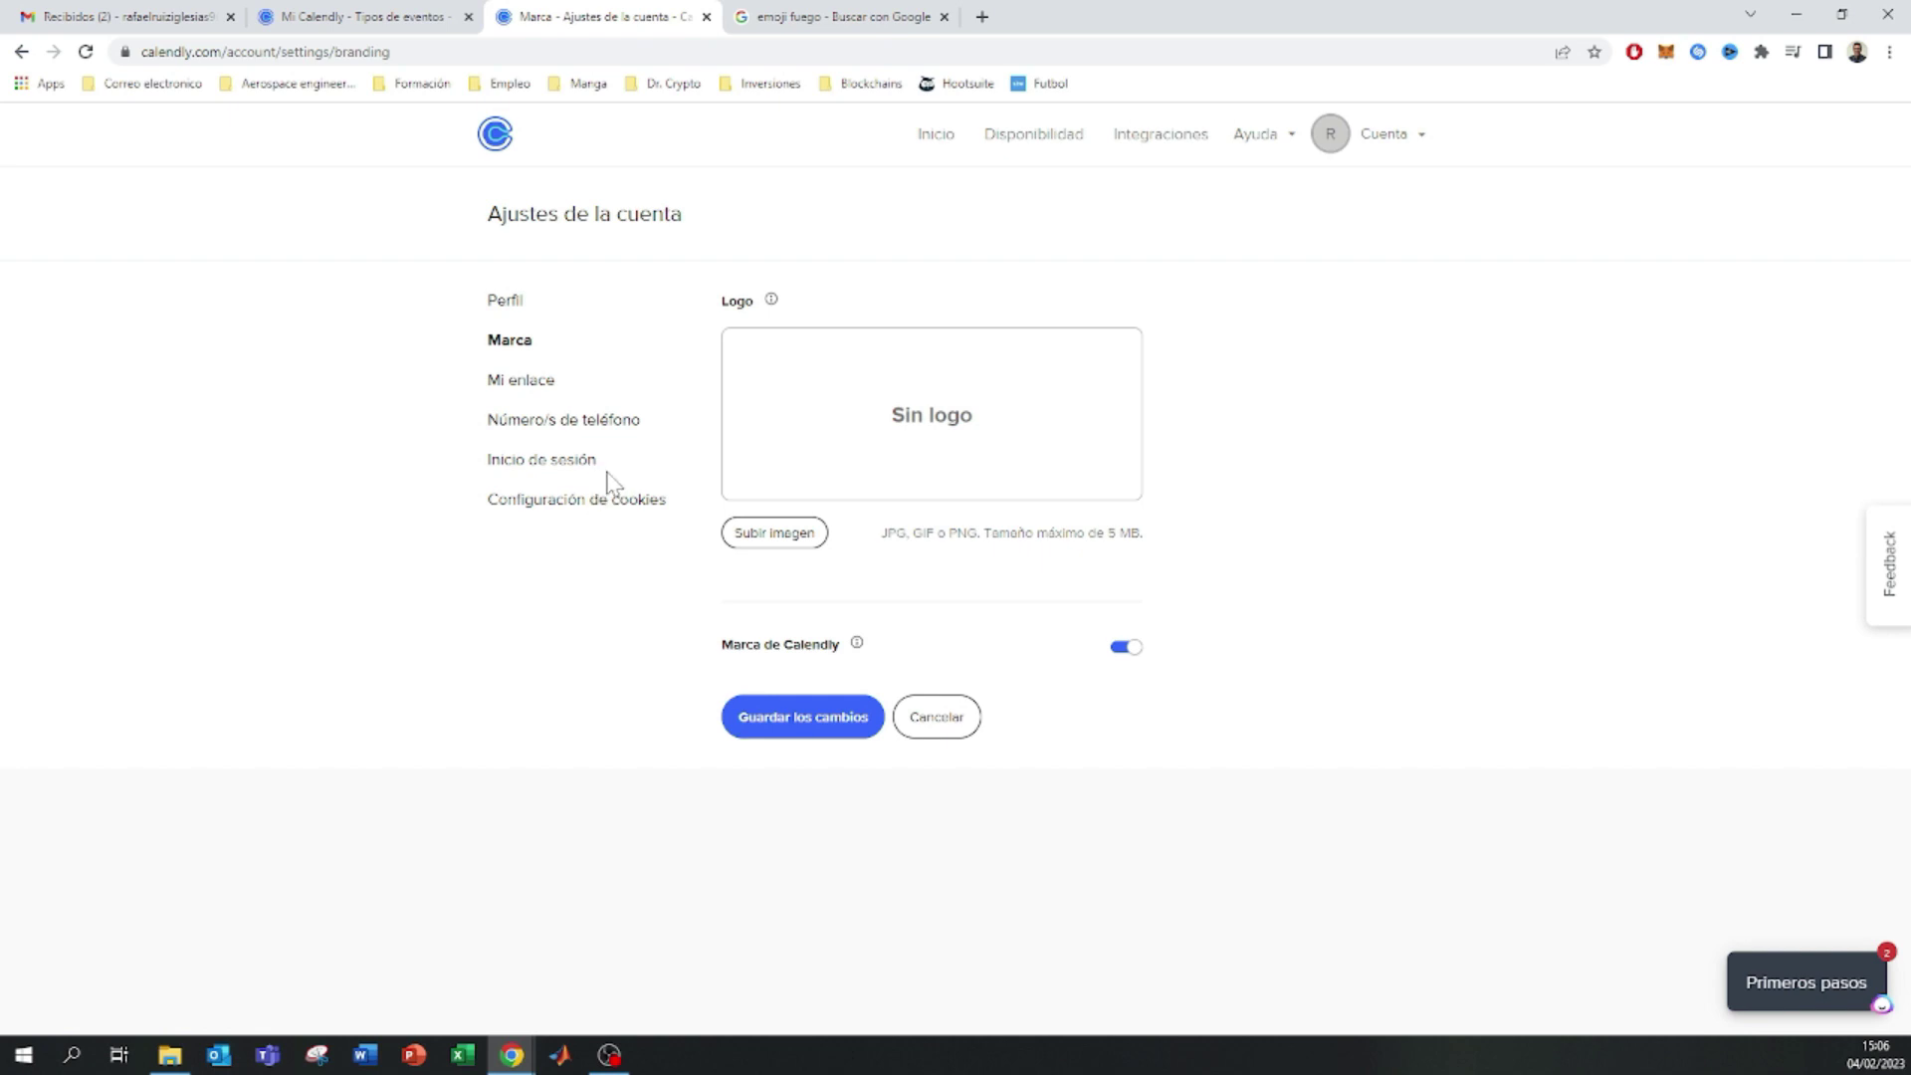
left_click(528, 394)
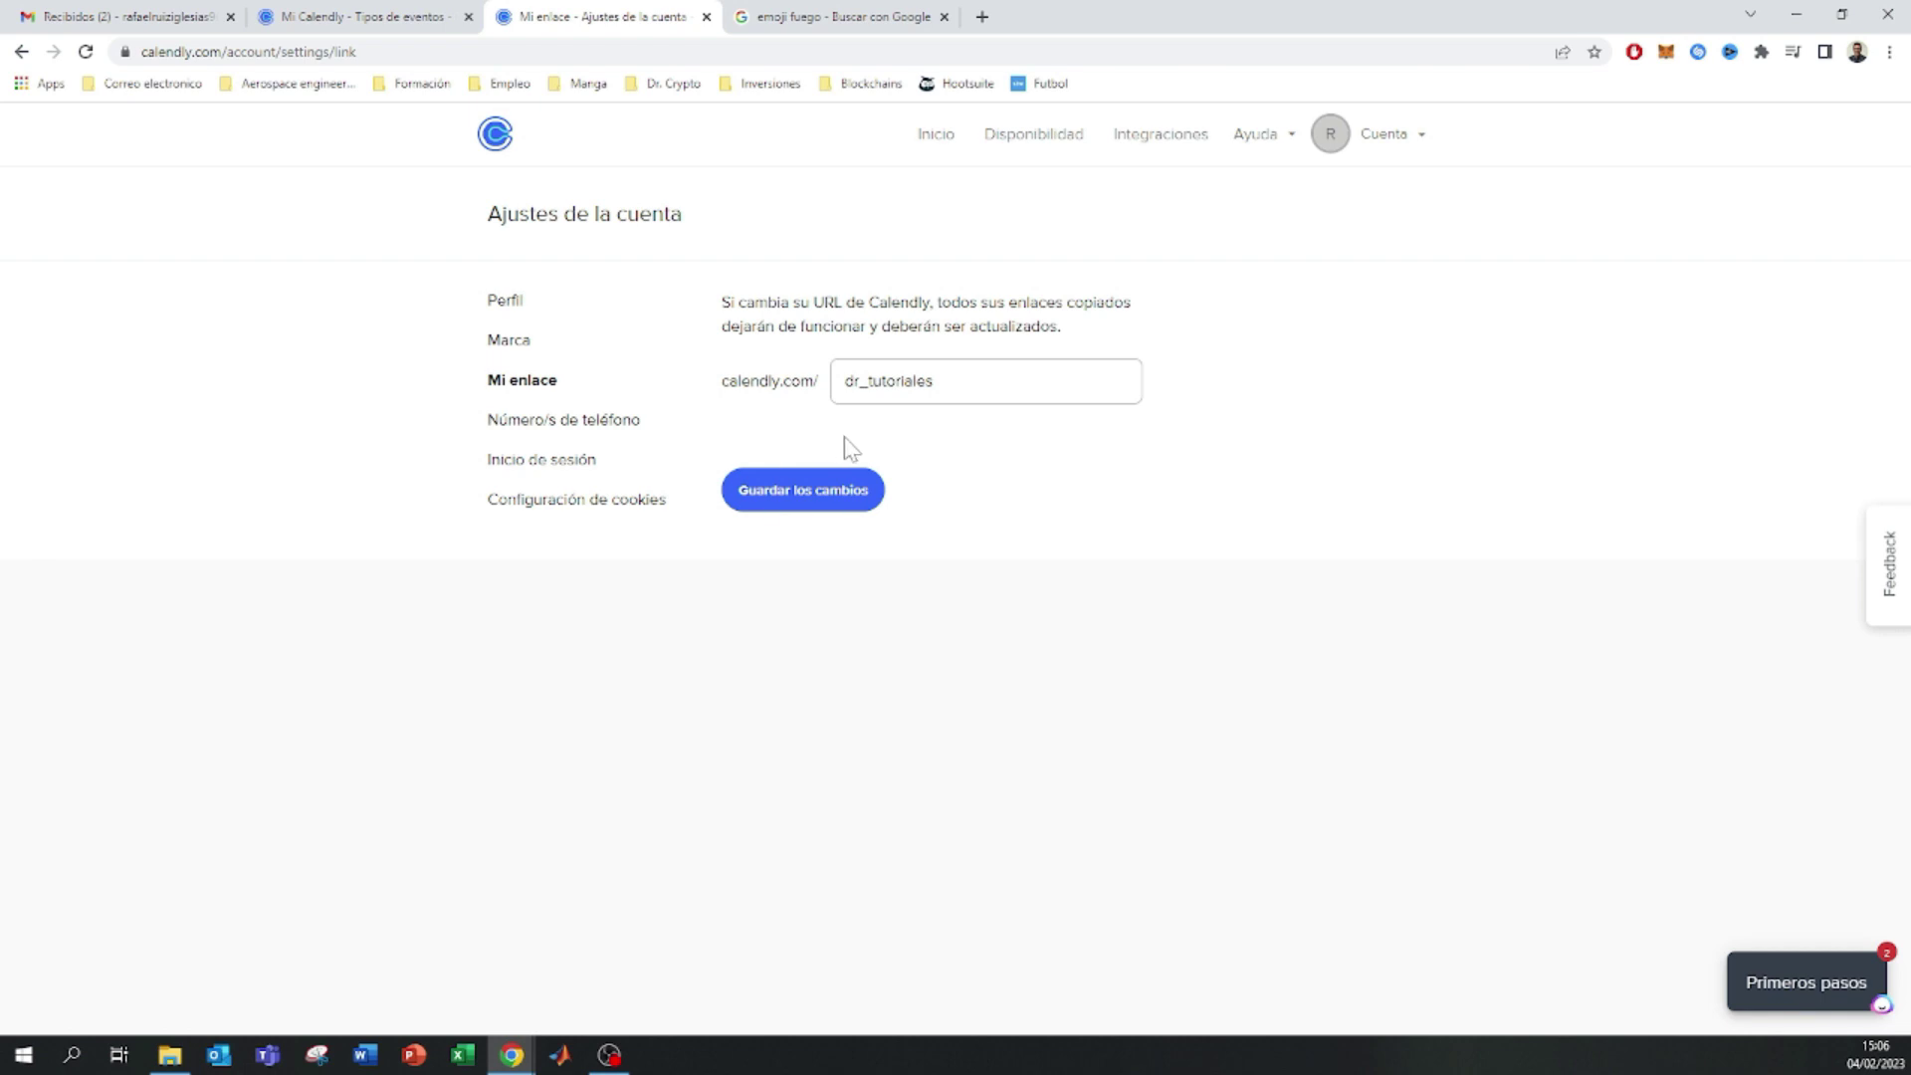
left_click(865, 380)
key("BackSpace")
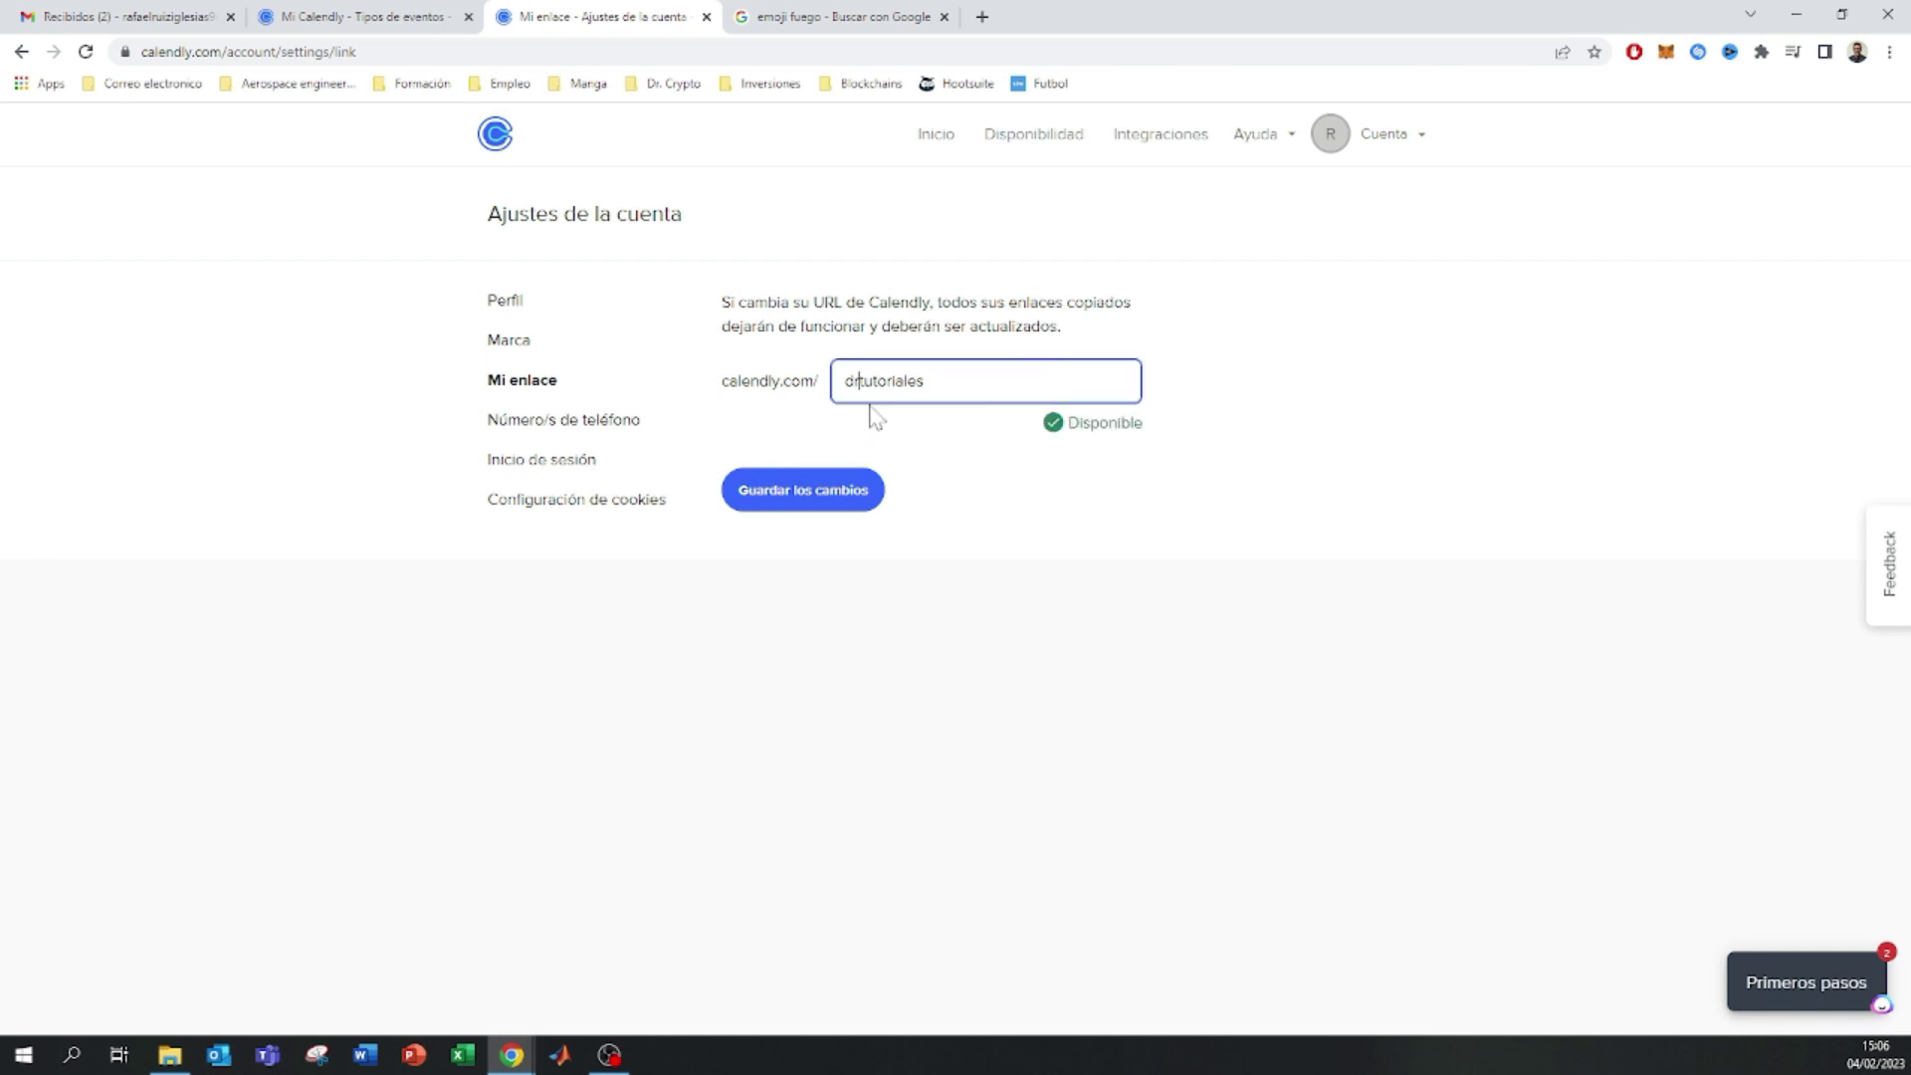
left_click(841, 485)
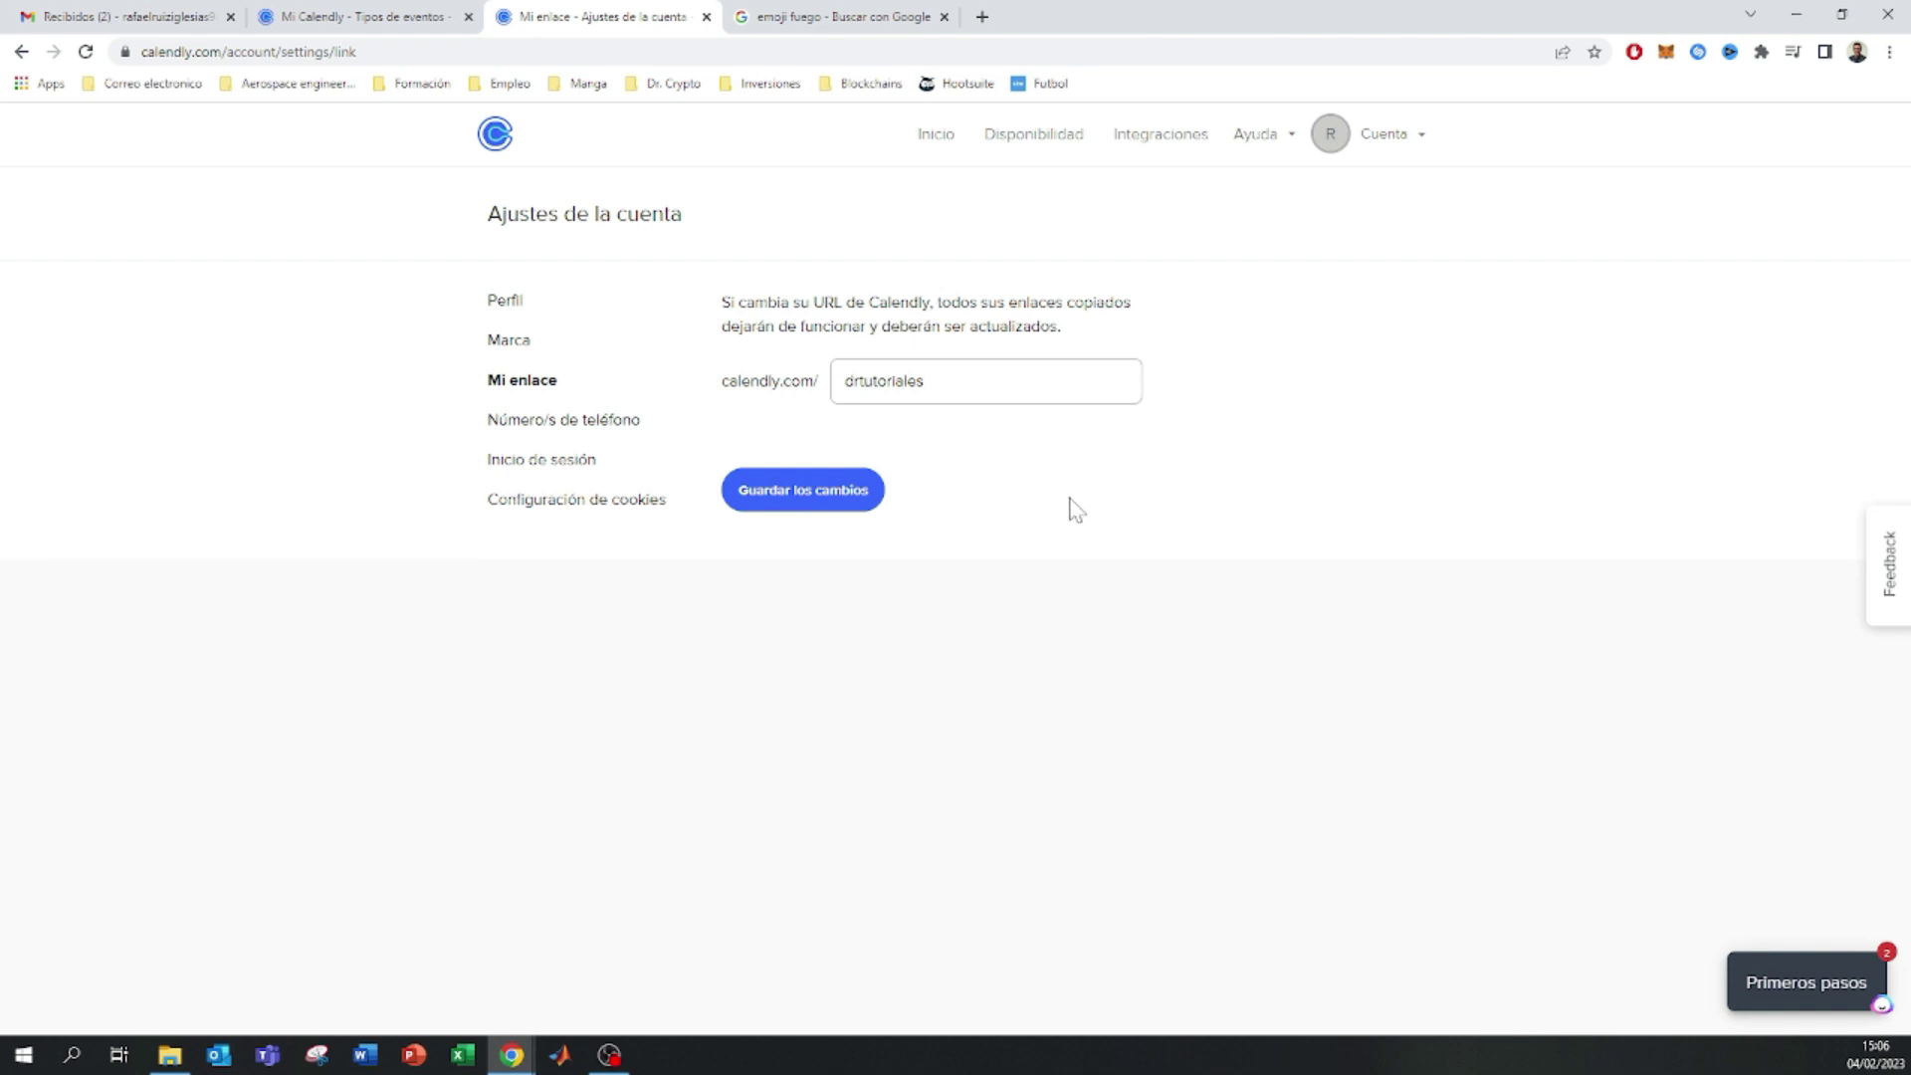
- Return to the Calendly home page of event types and close the extra browser tabs, including the emoji search
left_click(930, 137)
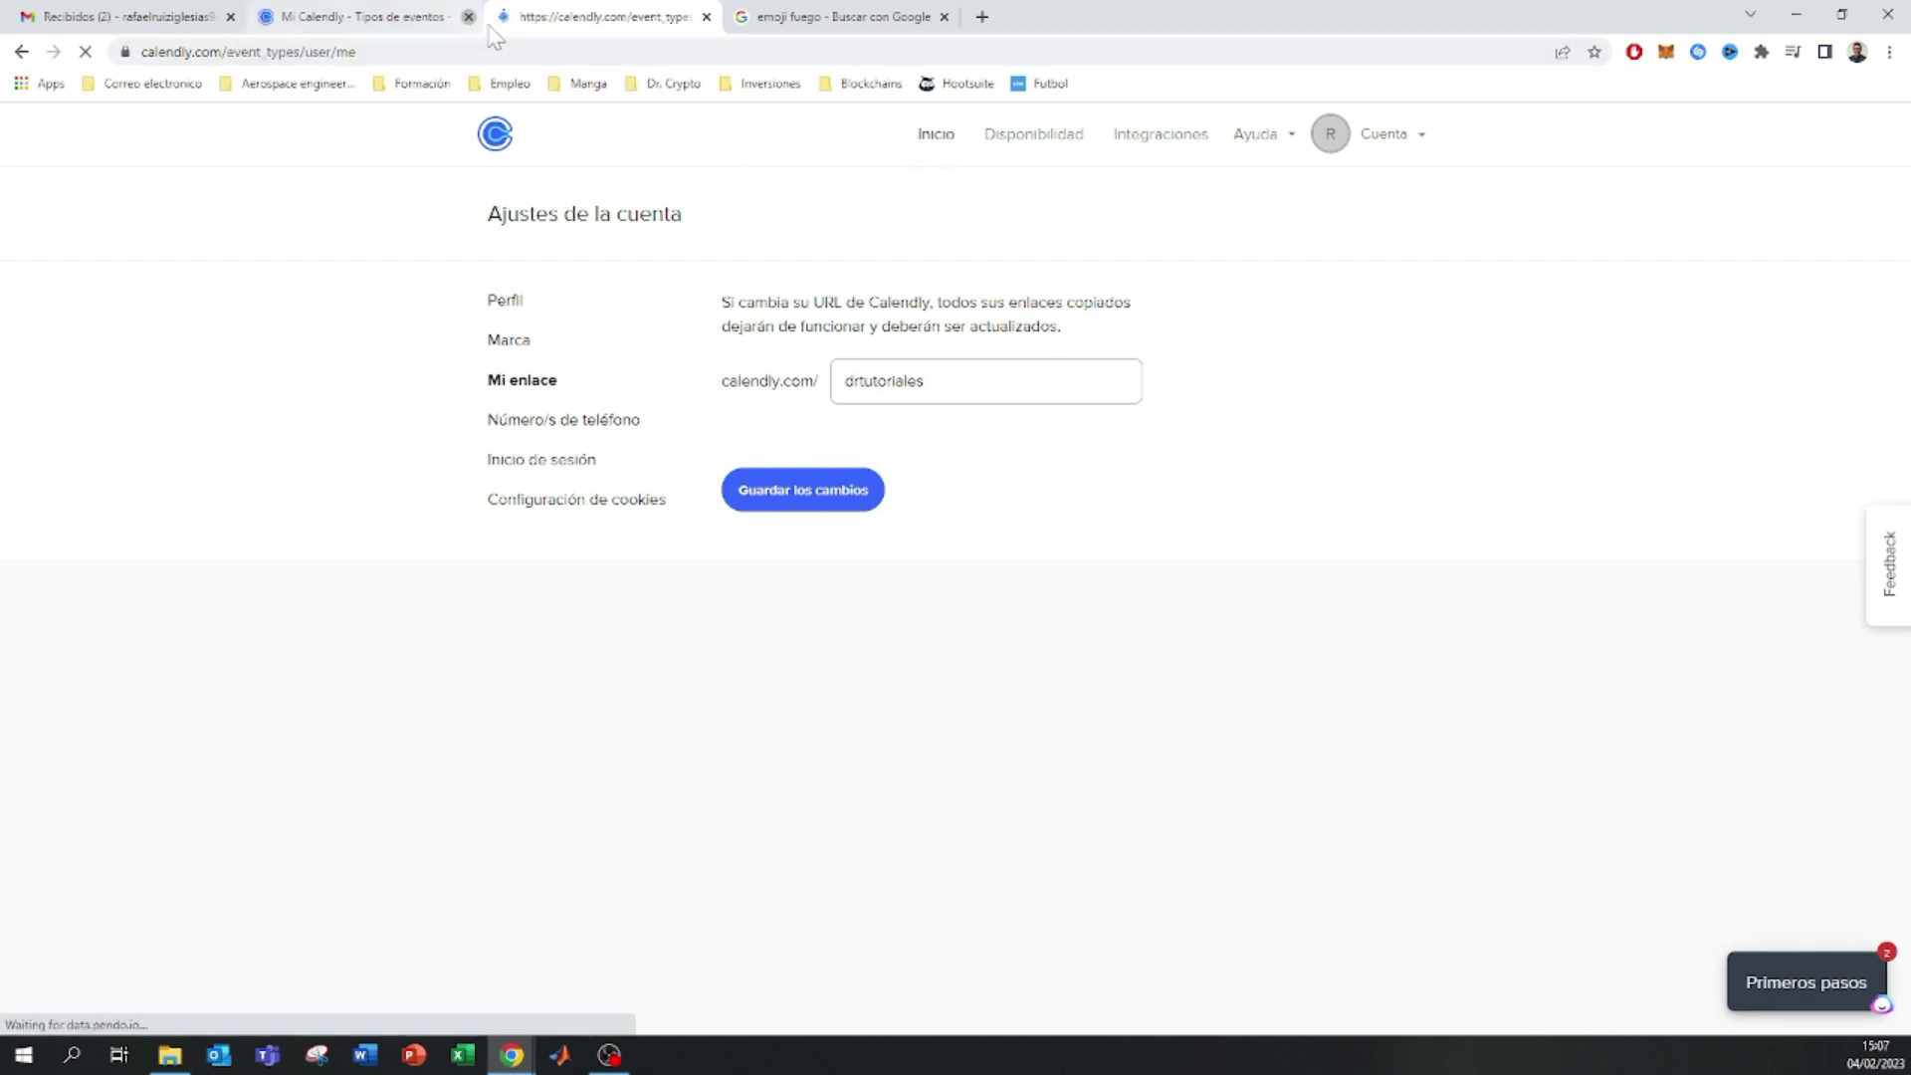
key("ctrl+w")
left_click(707, 17)
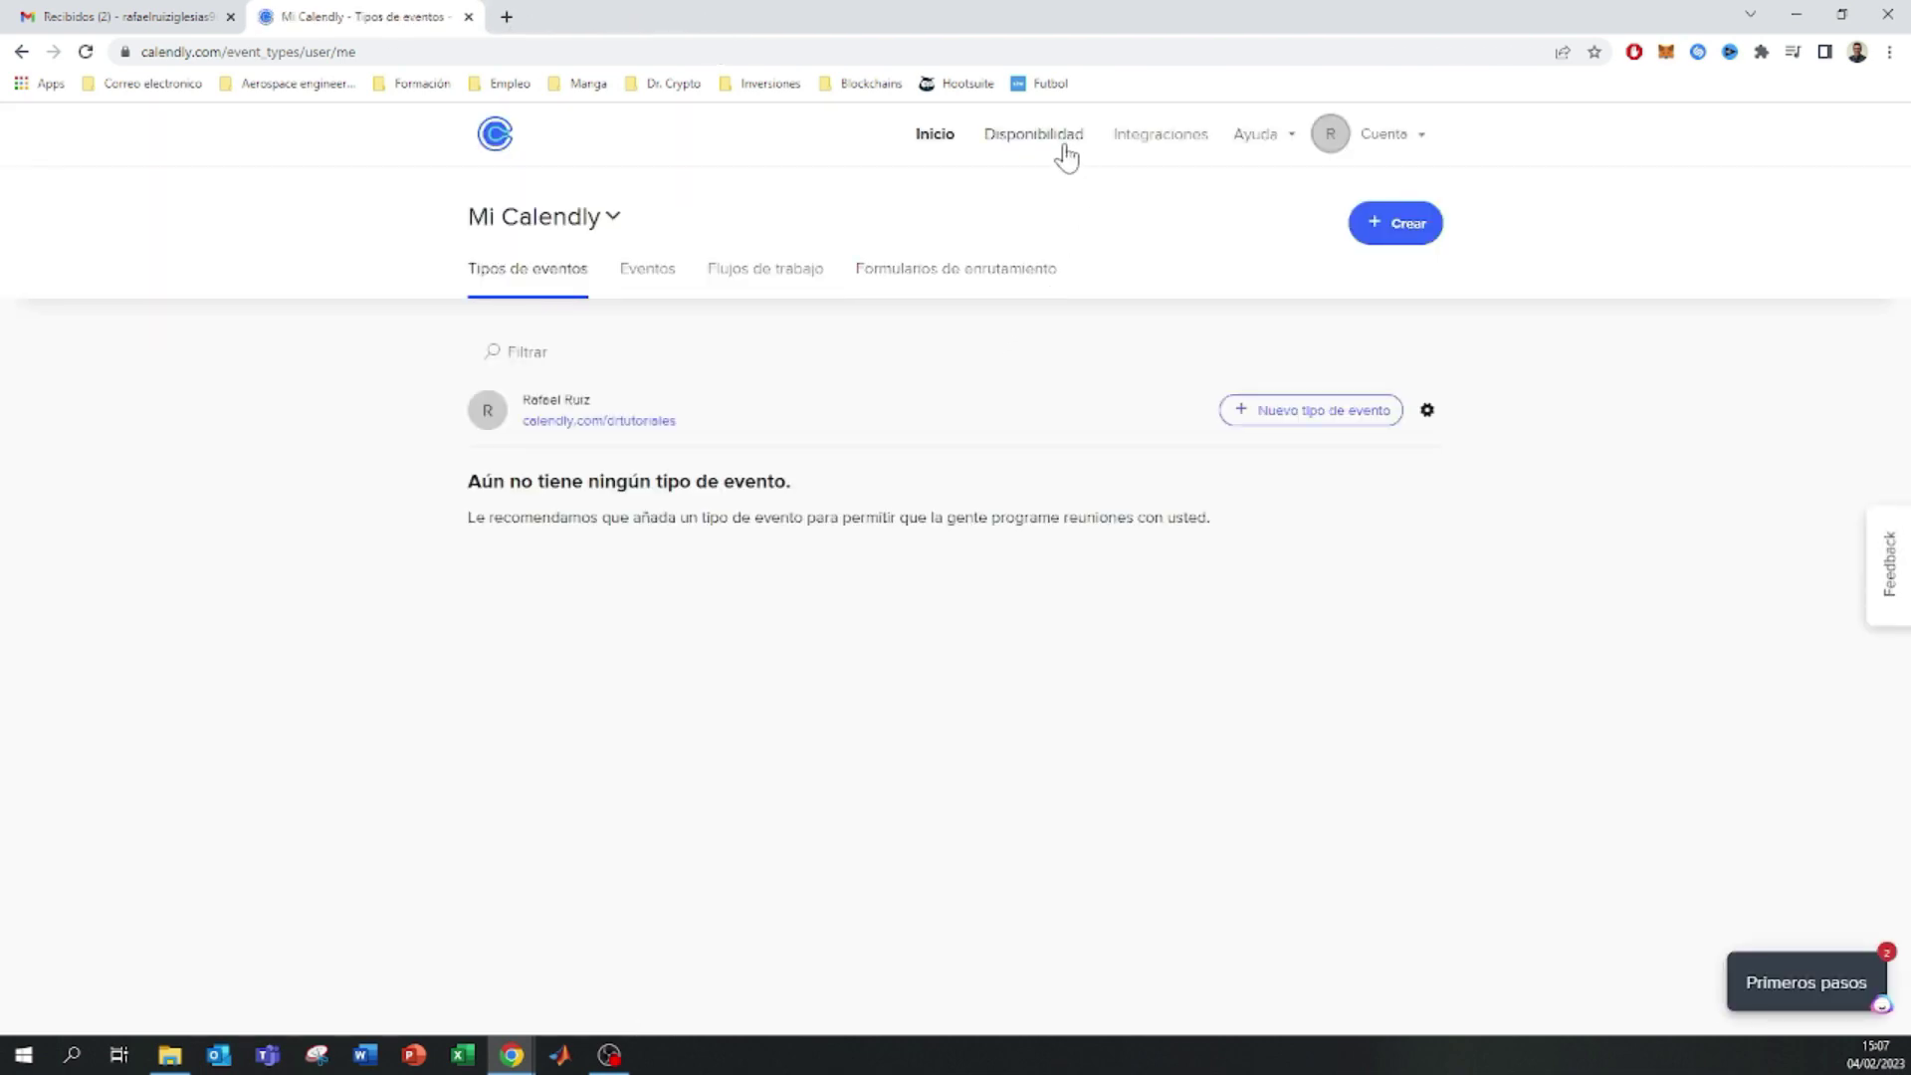
- Open the availability settings and mark Friday as unavailable in the Working hours schedule
left_click(1061, 155)
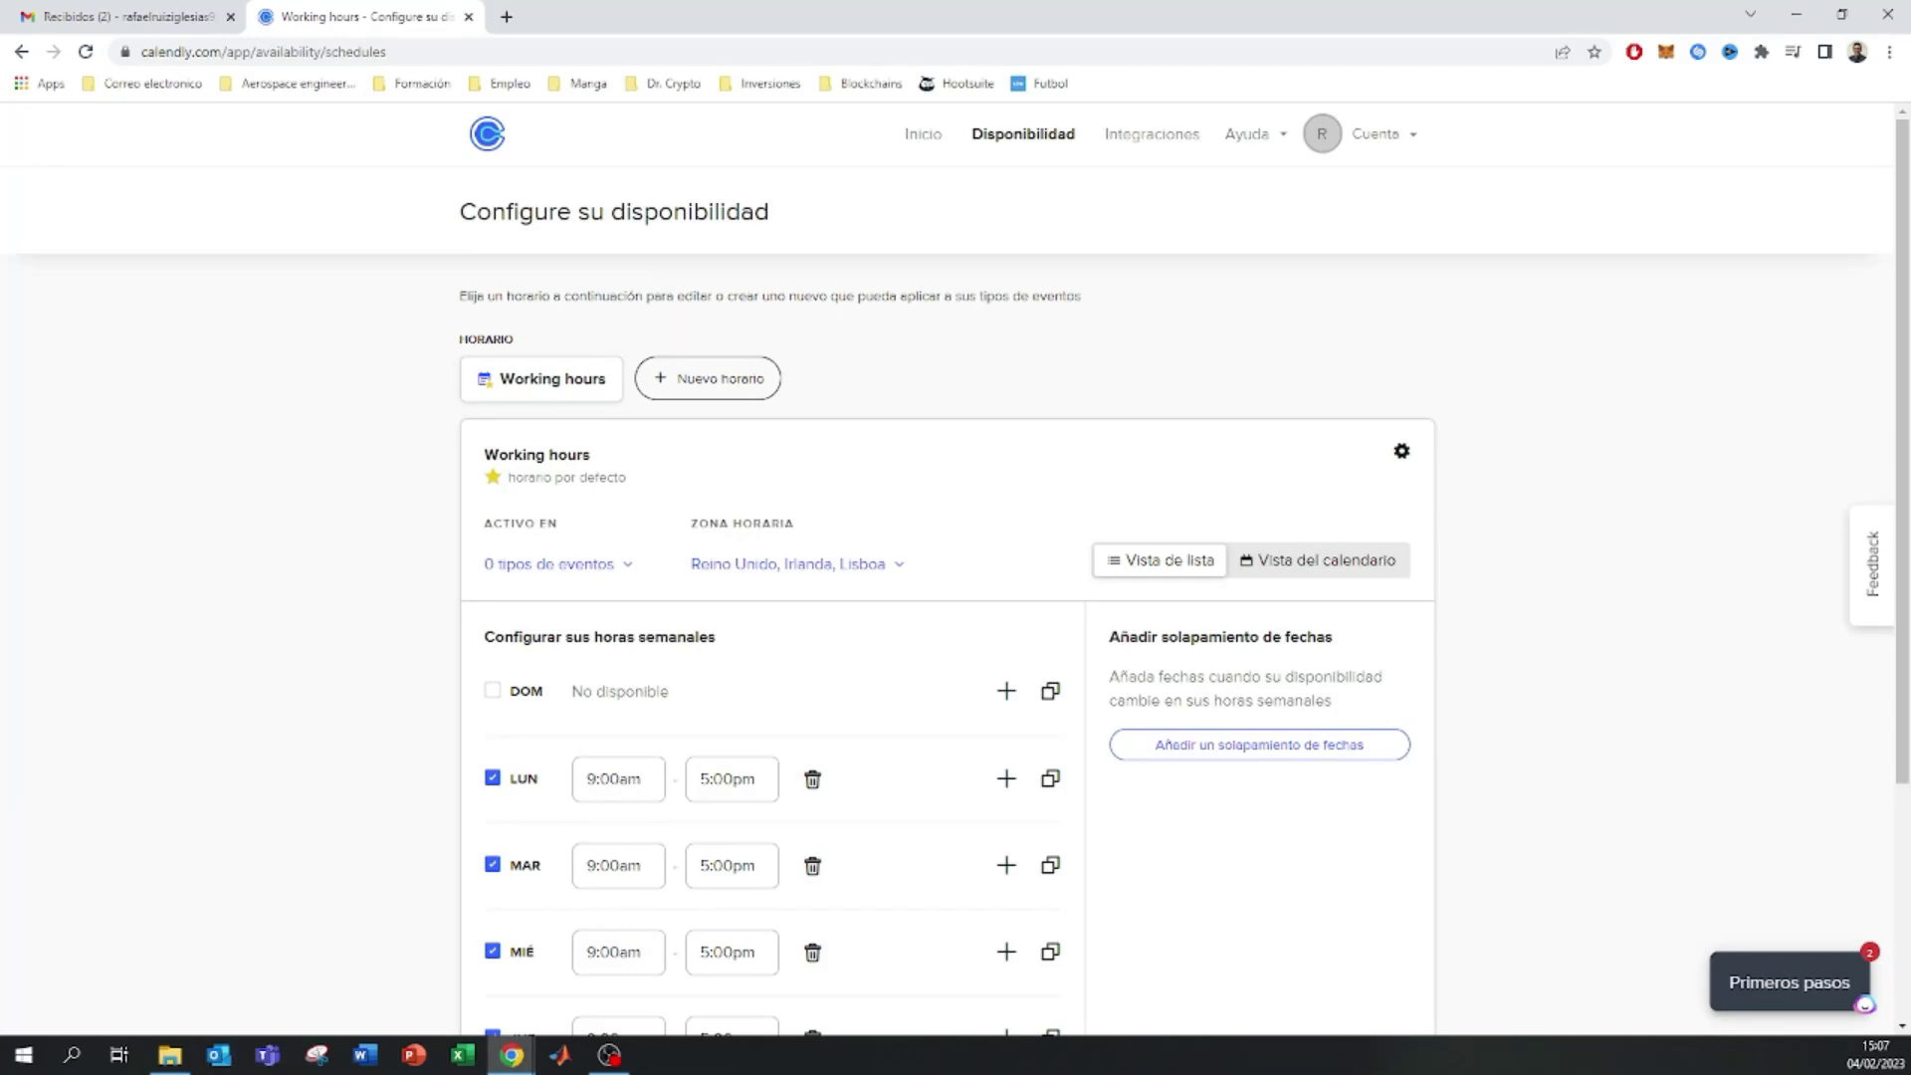
scroll(652, 660, "down", 3)
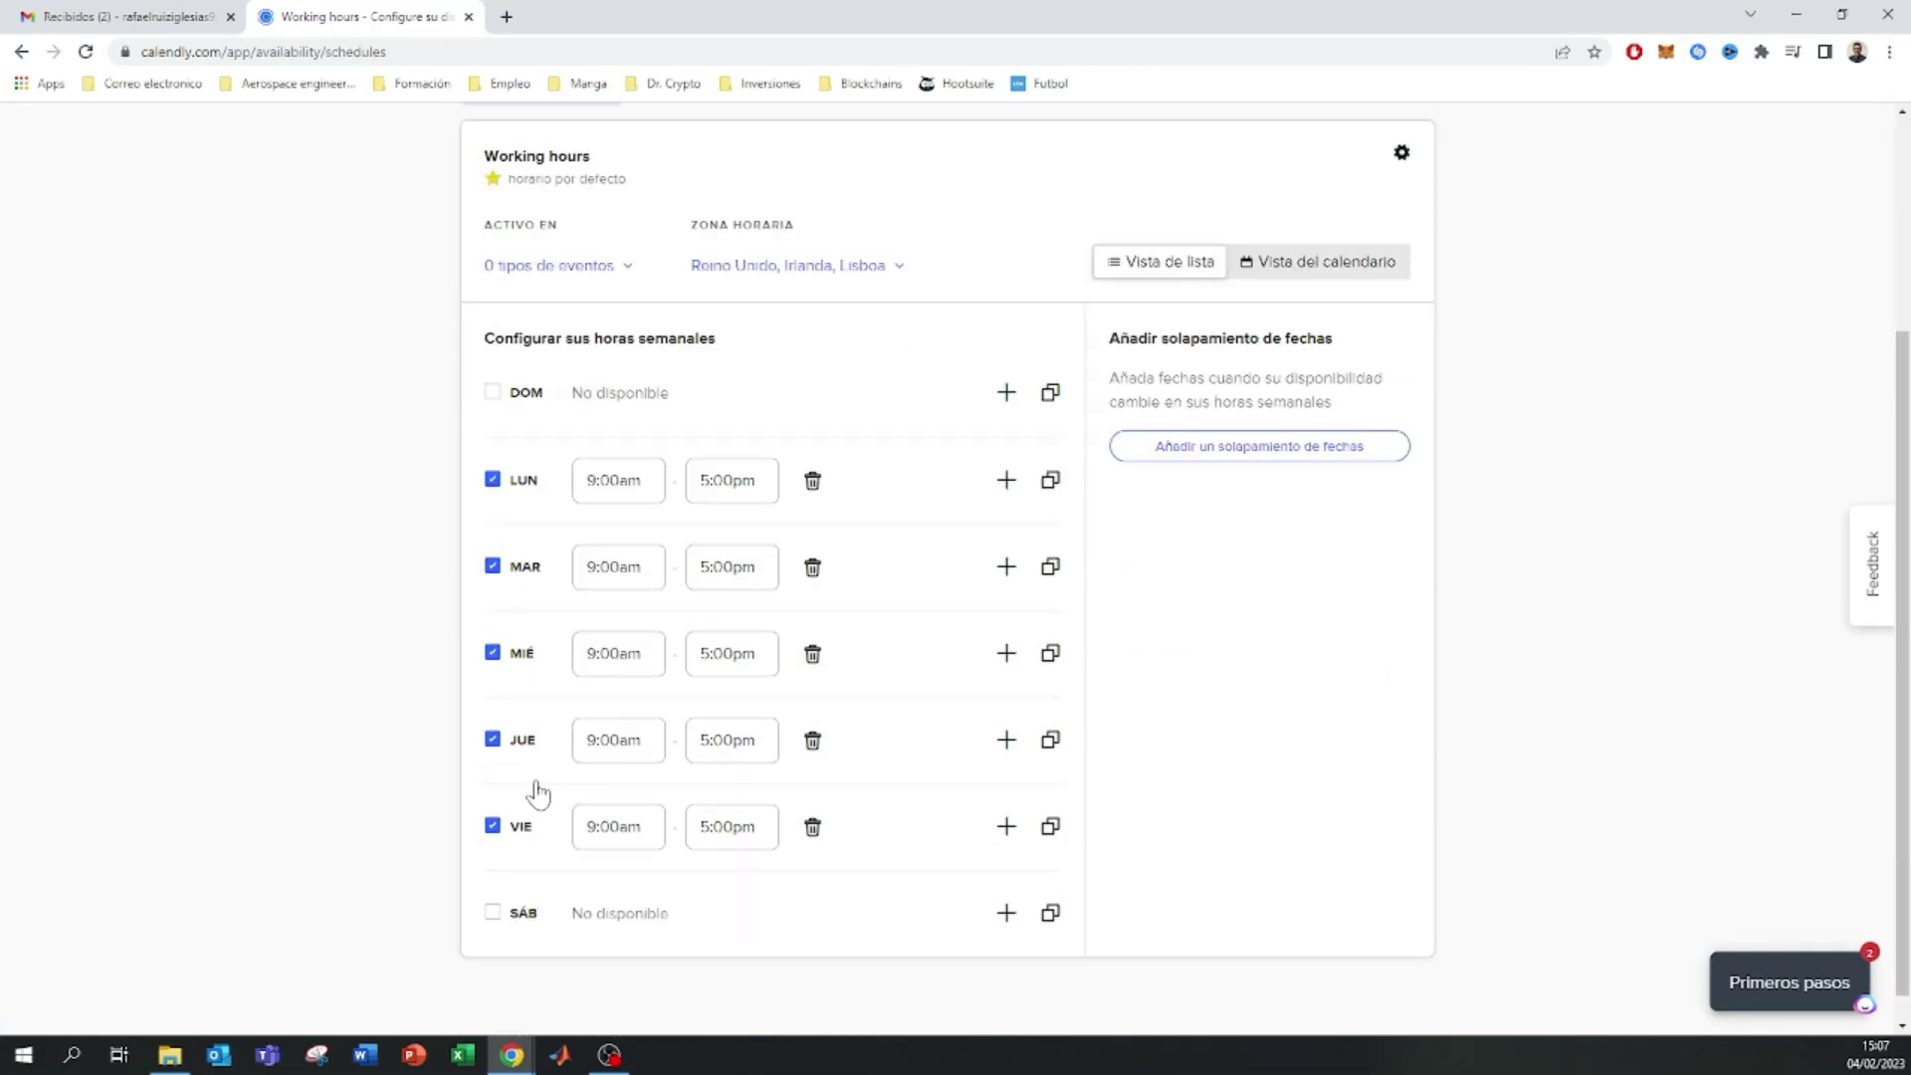
left_click(492, 826)
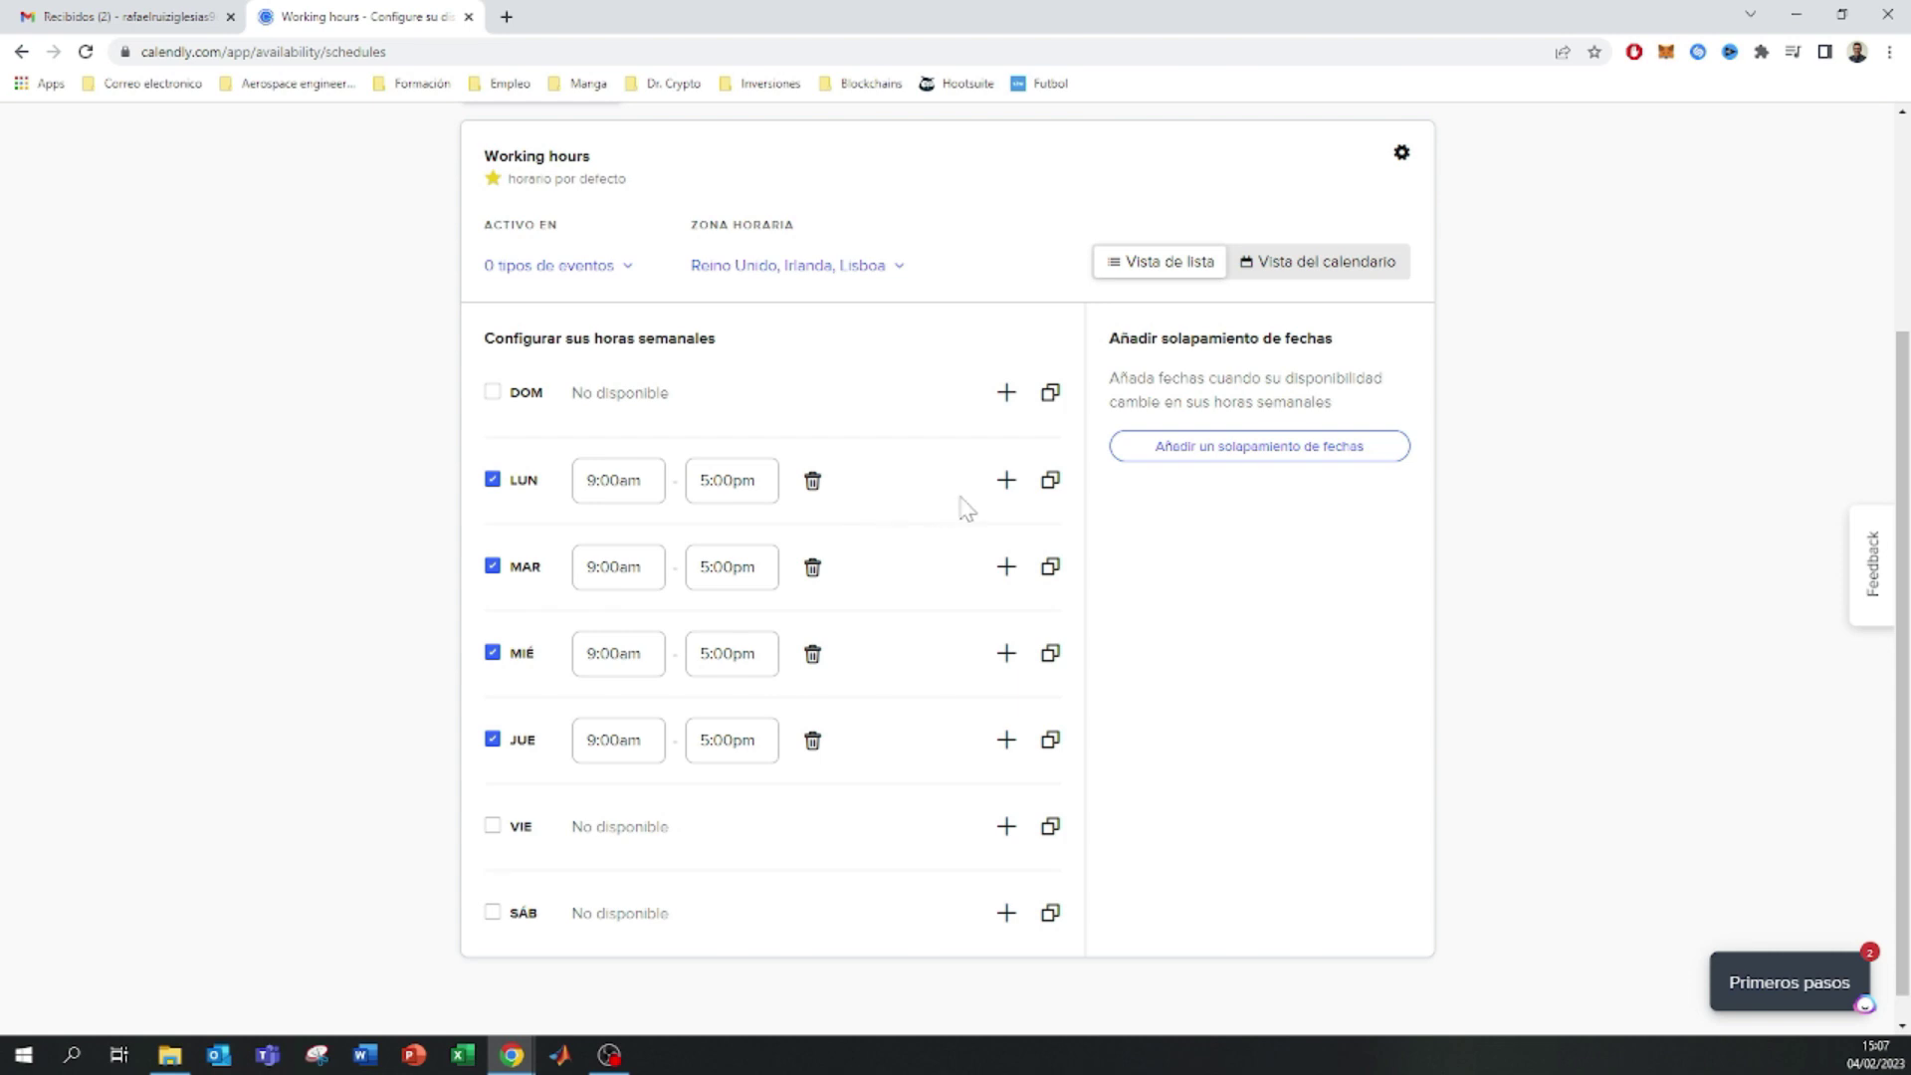
- Set Monday's weekly hours to start at 5:00pm and end at 8:30pm
double_click(1001, 495)
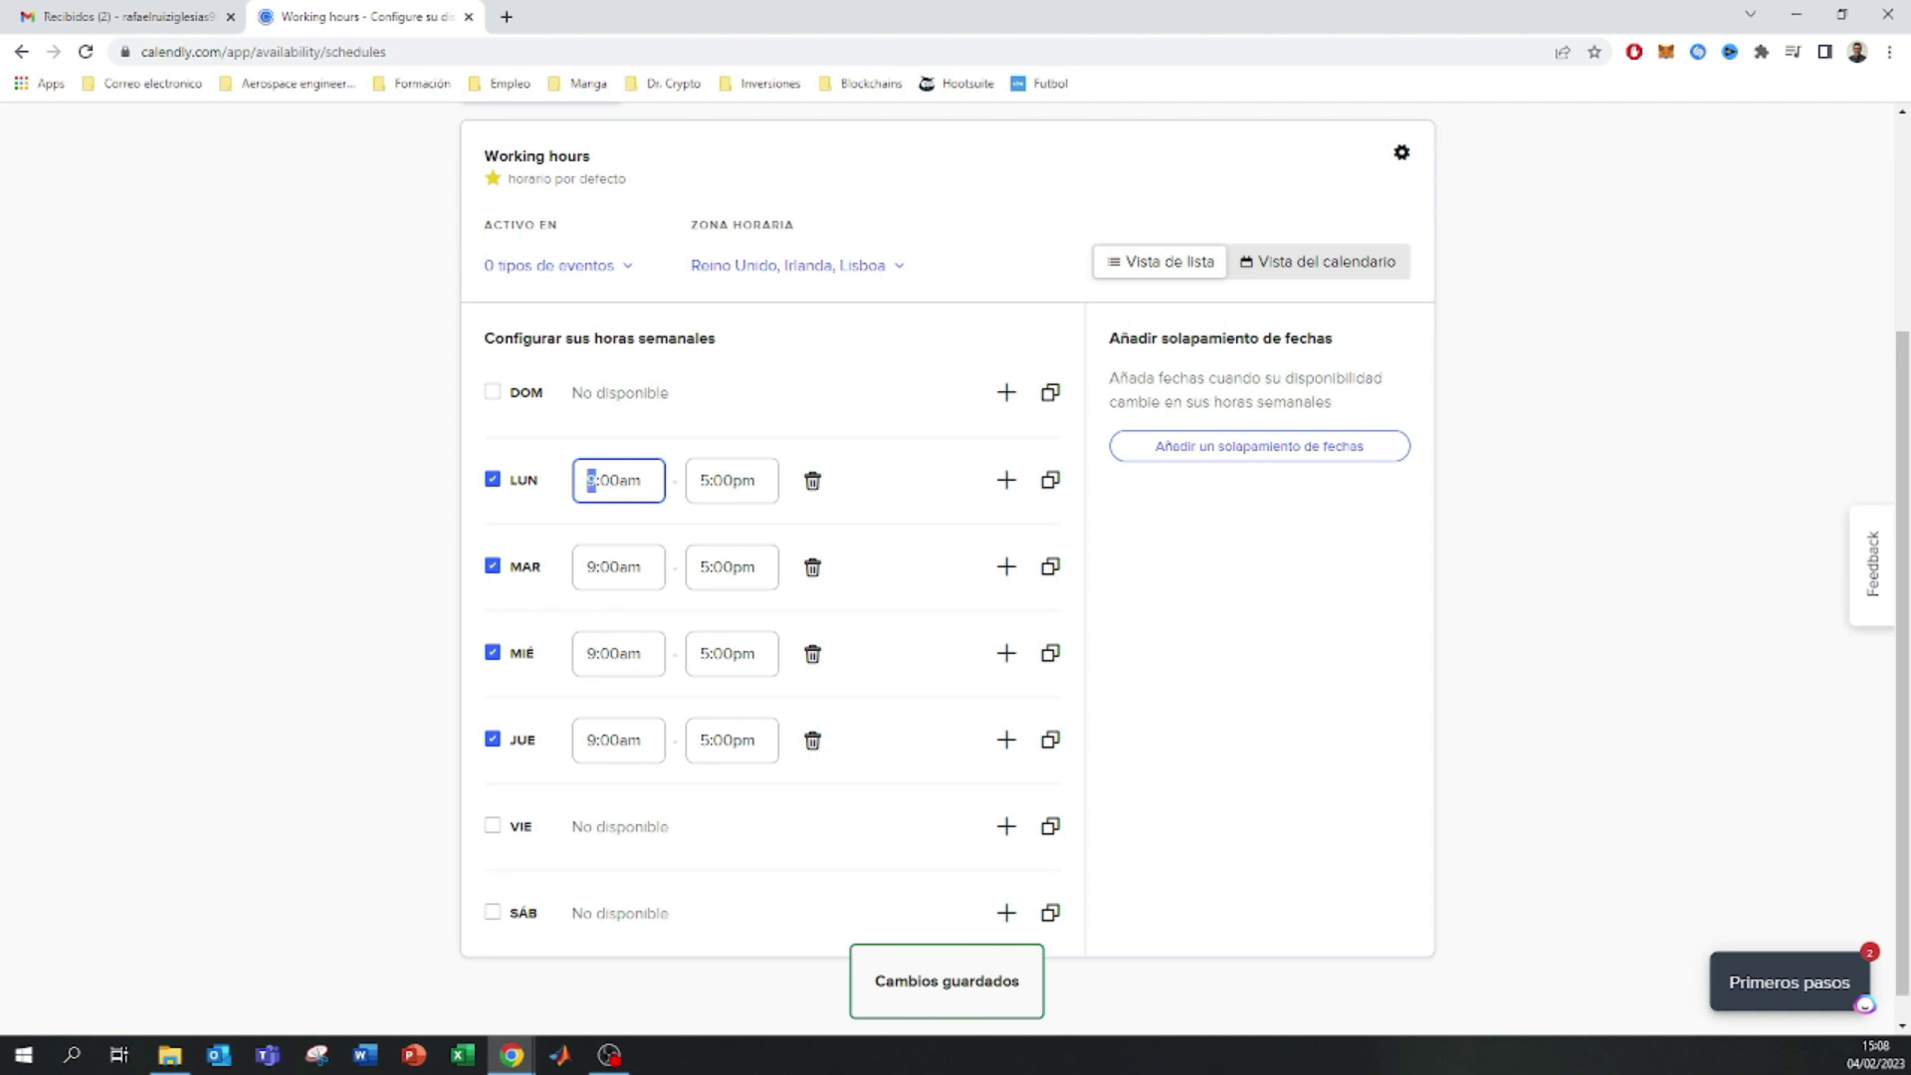
type("5")
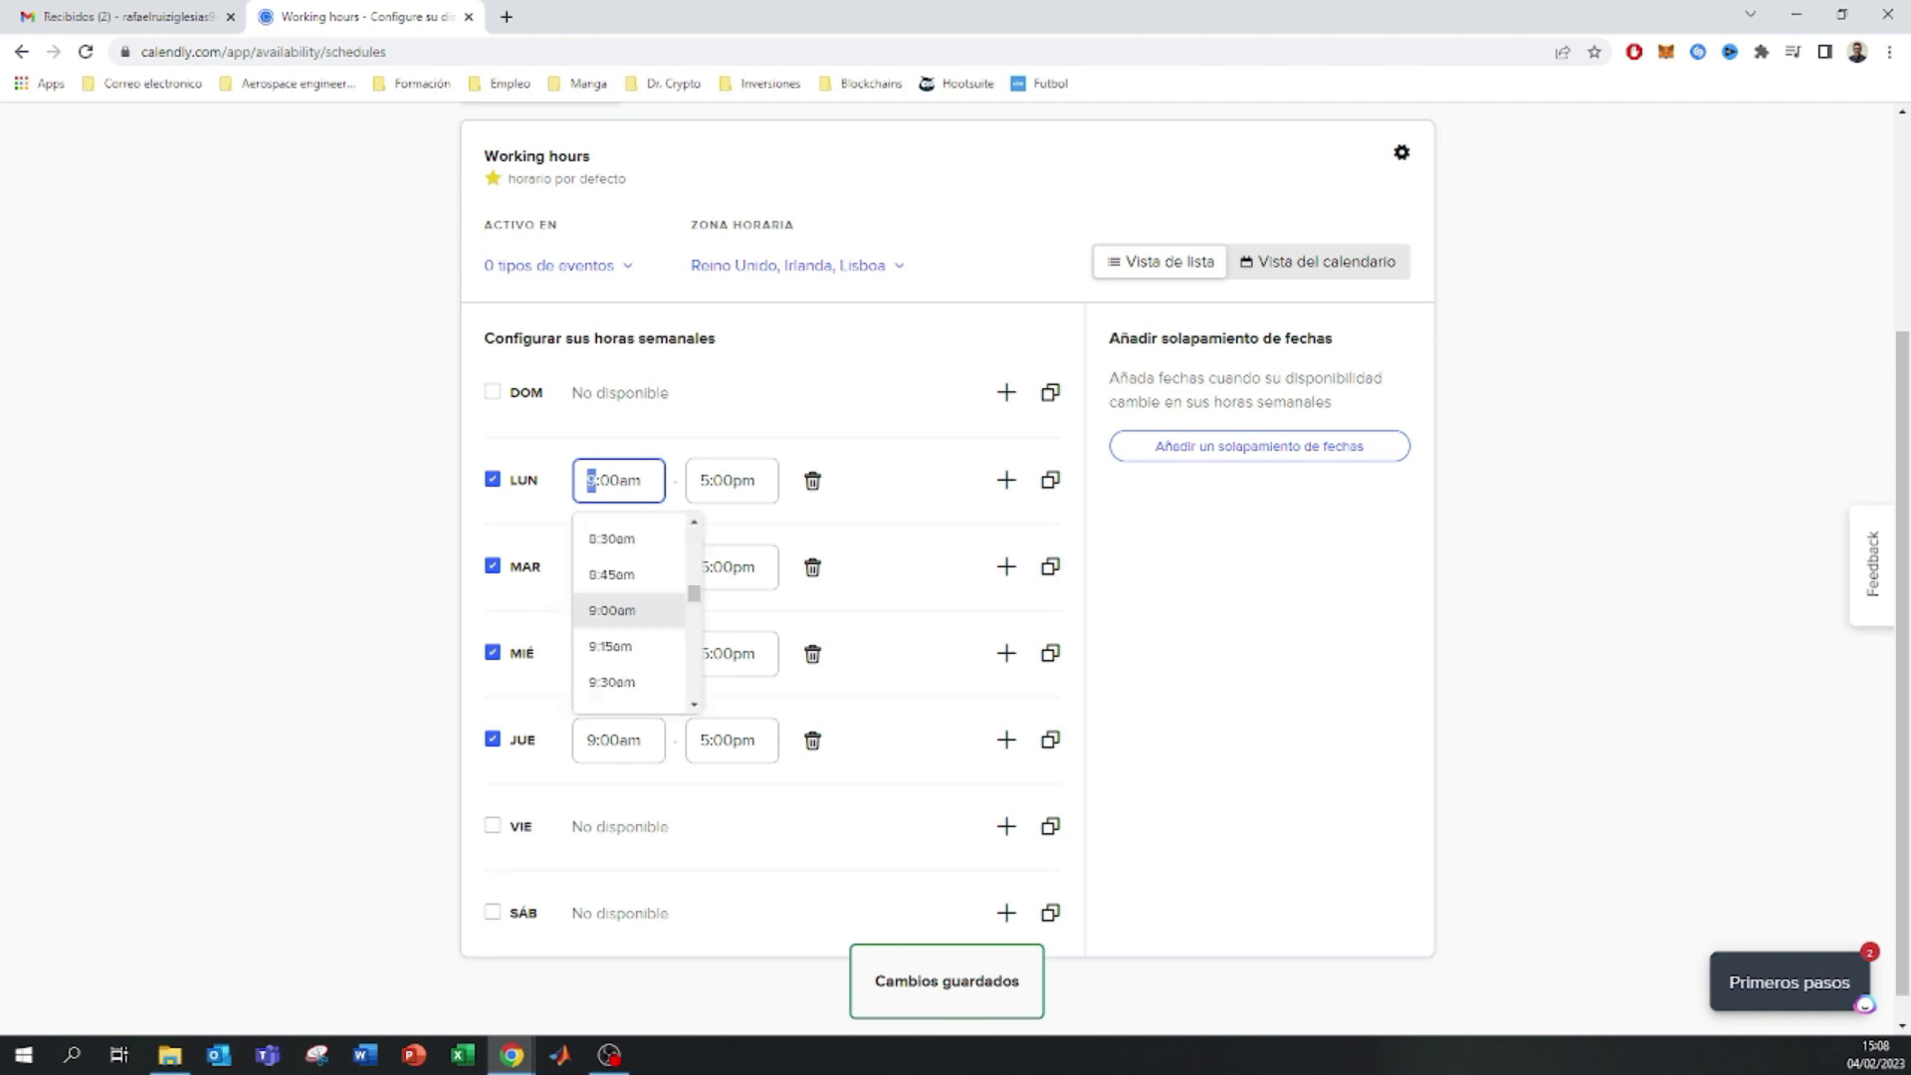
scroll(641, 609, "down", 8)
scroll(641, 607, "down", 6)
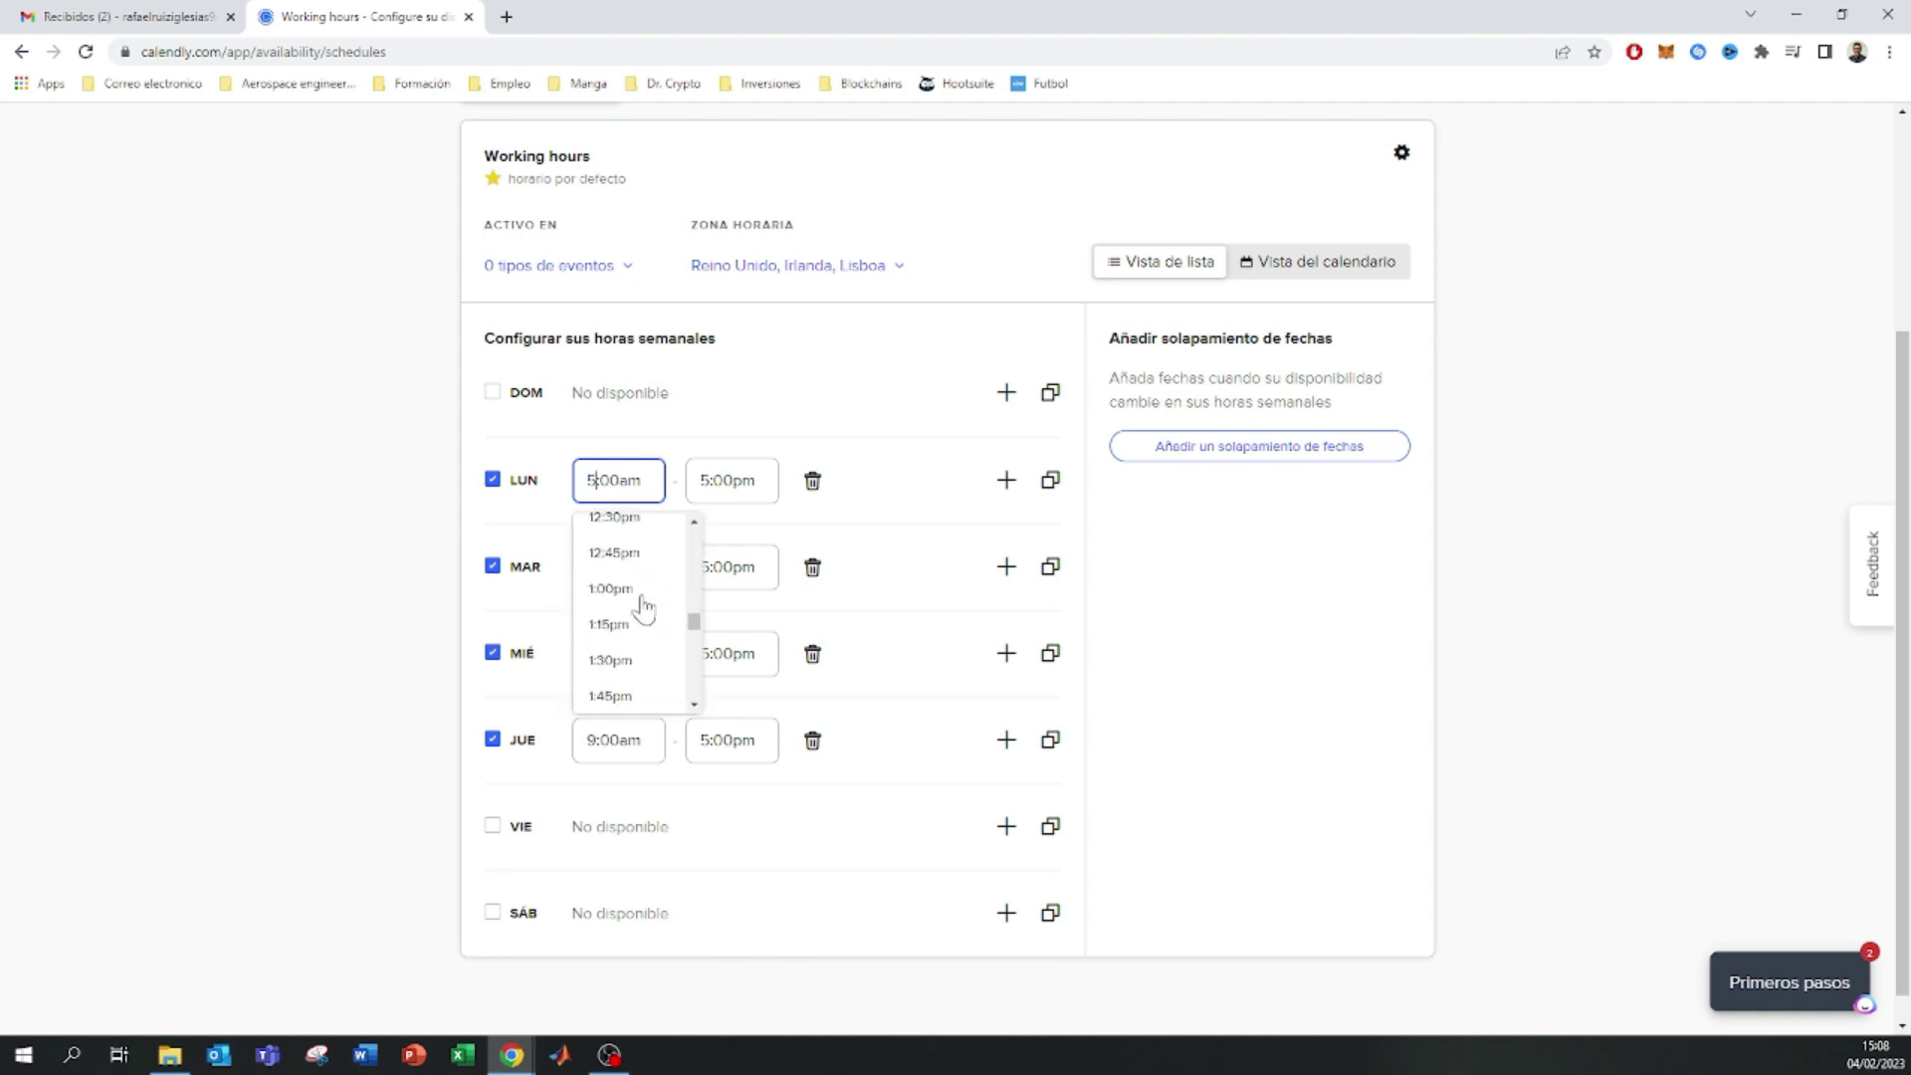
scroll(642, 609, "down", 2)
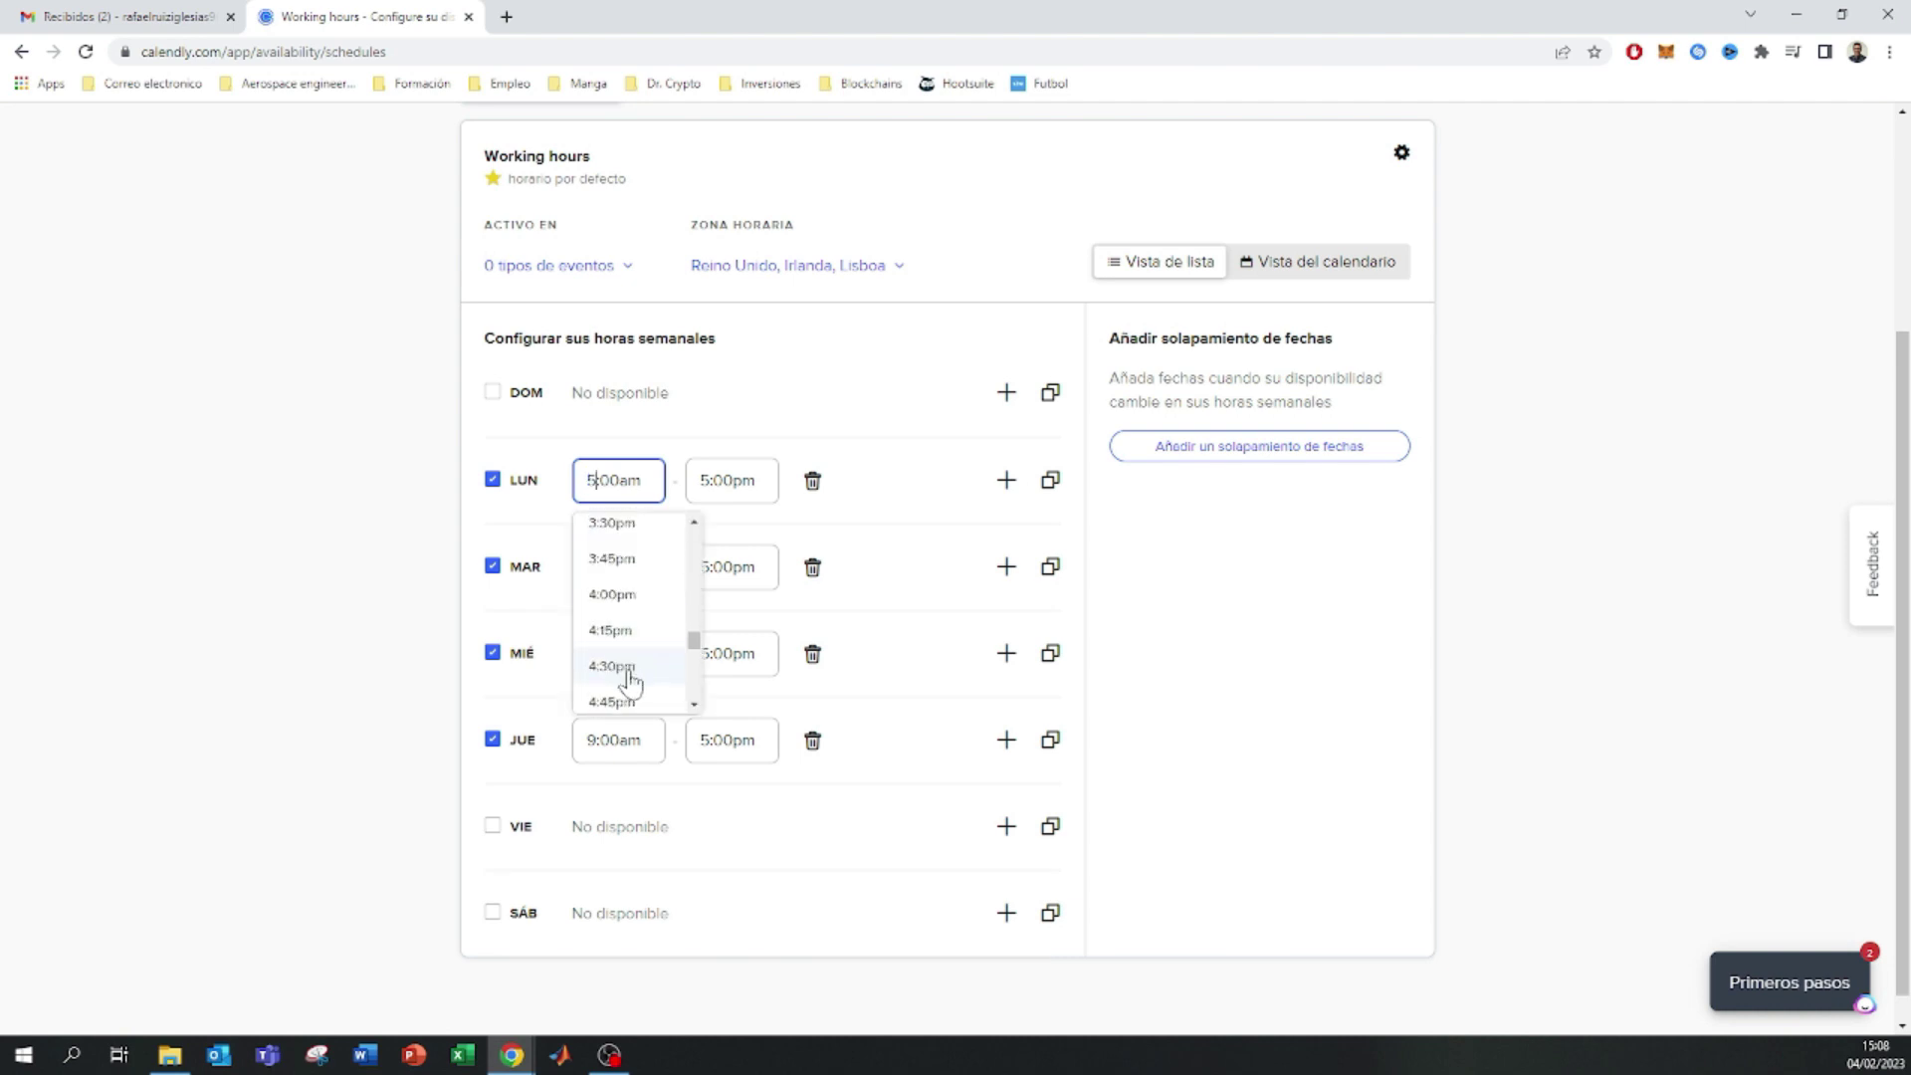
left_click(629, 665)
left_click(731, 480)
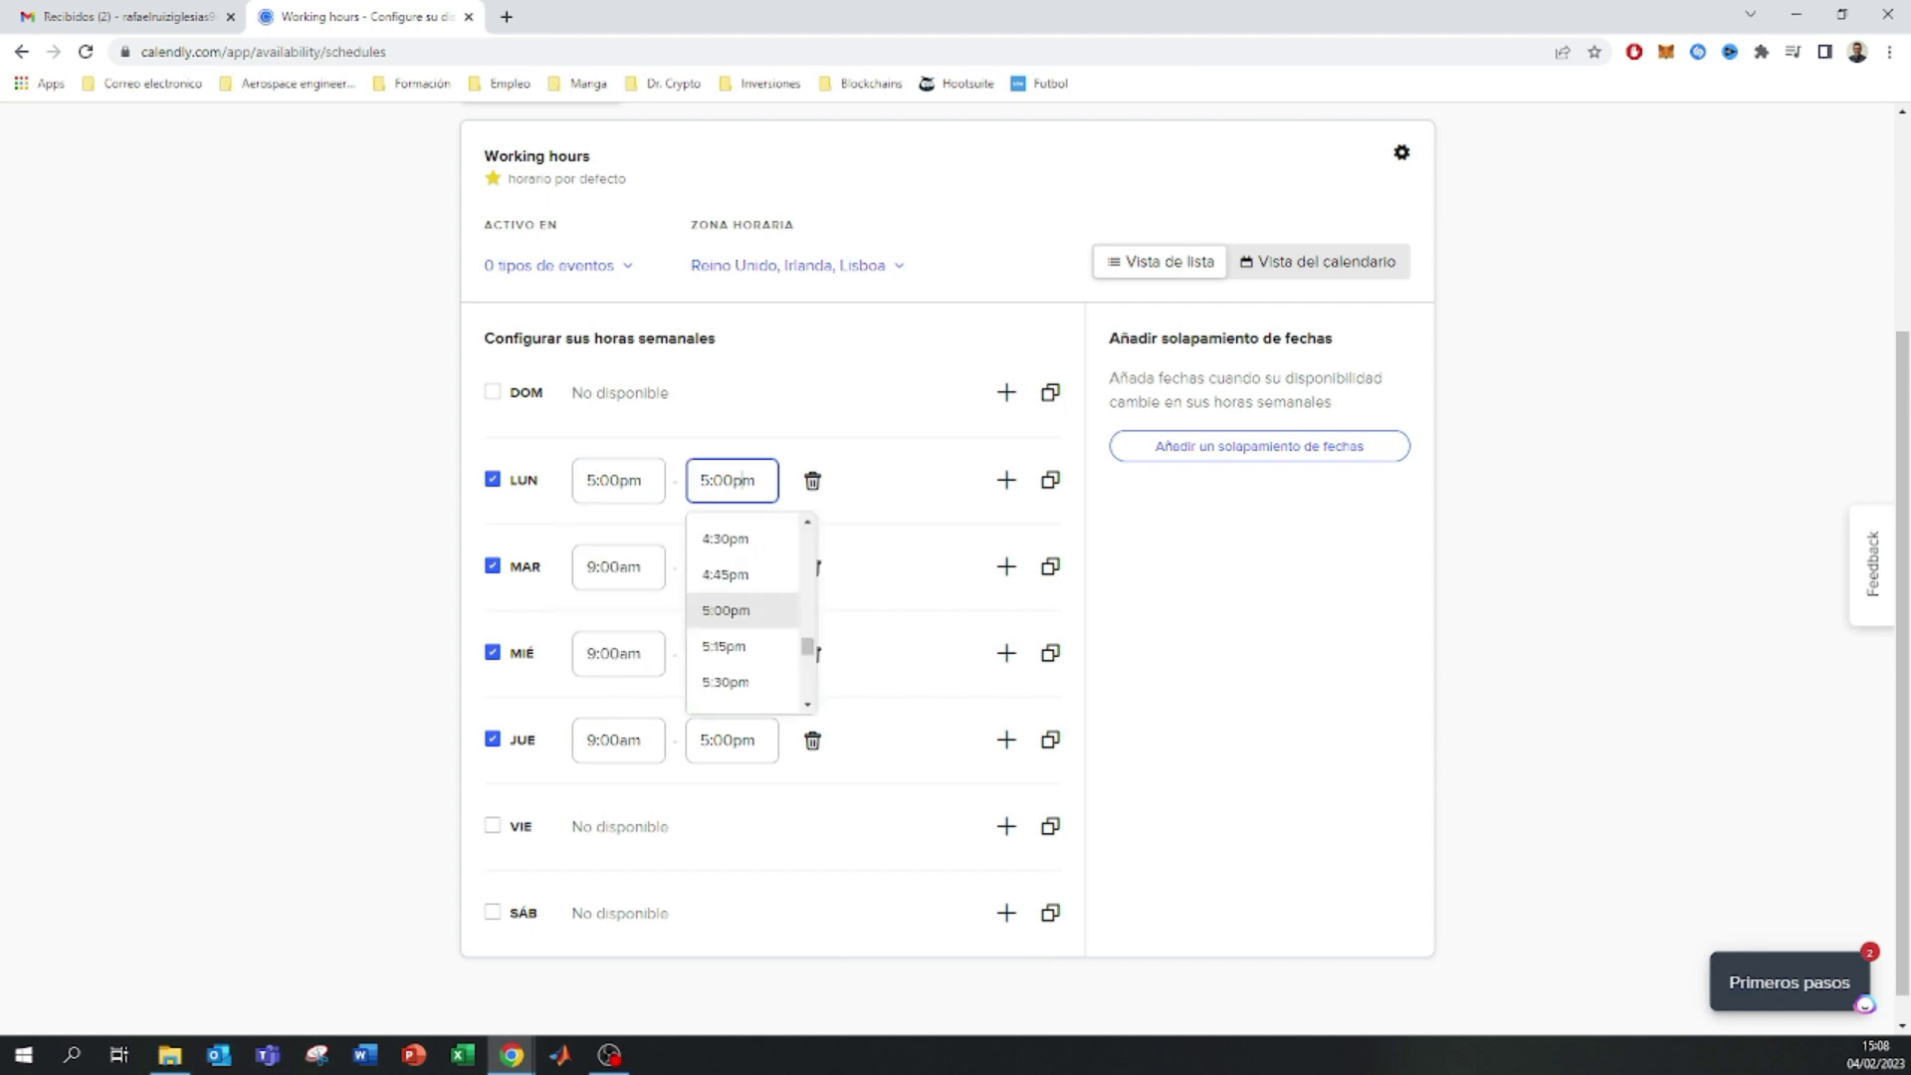
scroll(774, 592, "down", 5)
scroll(772, 588, "down", 2)
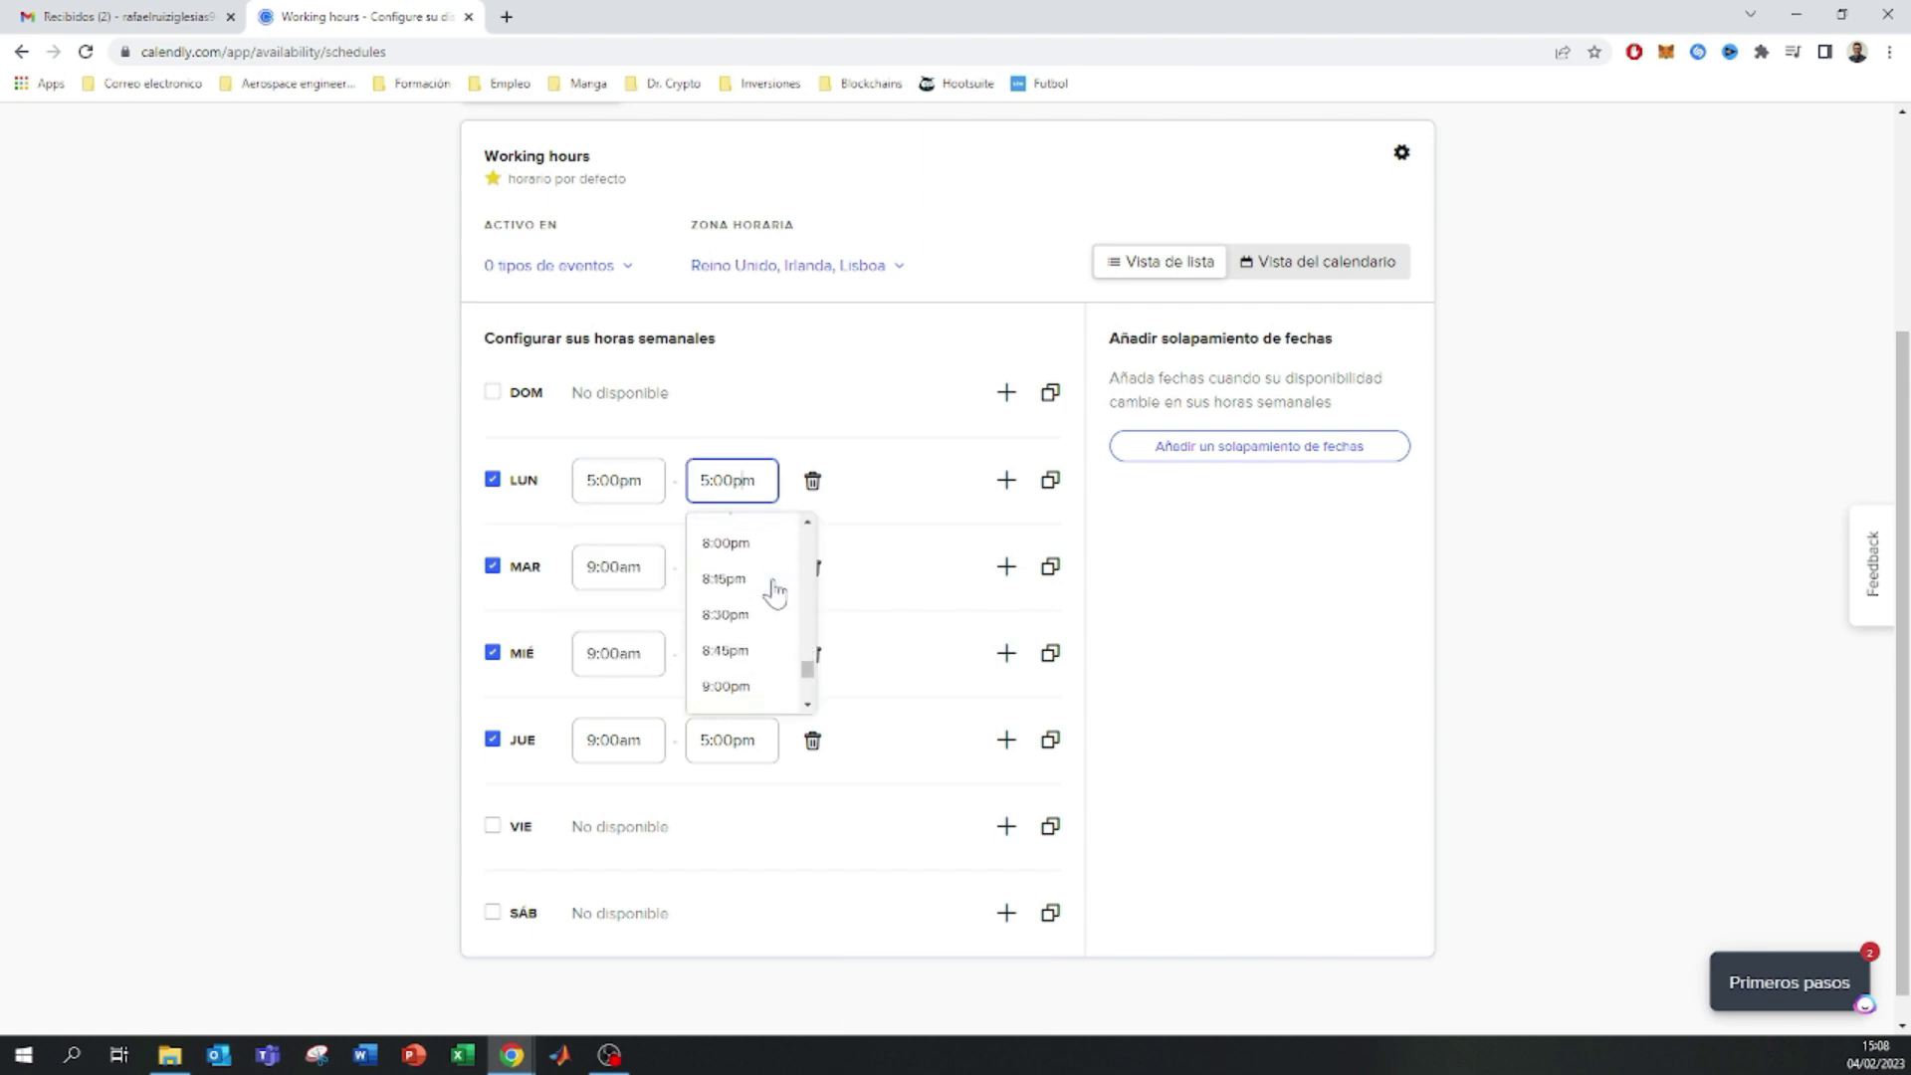
left_click(731, 627)
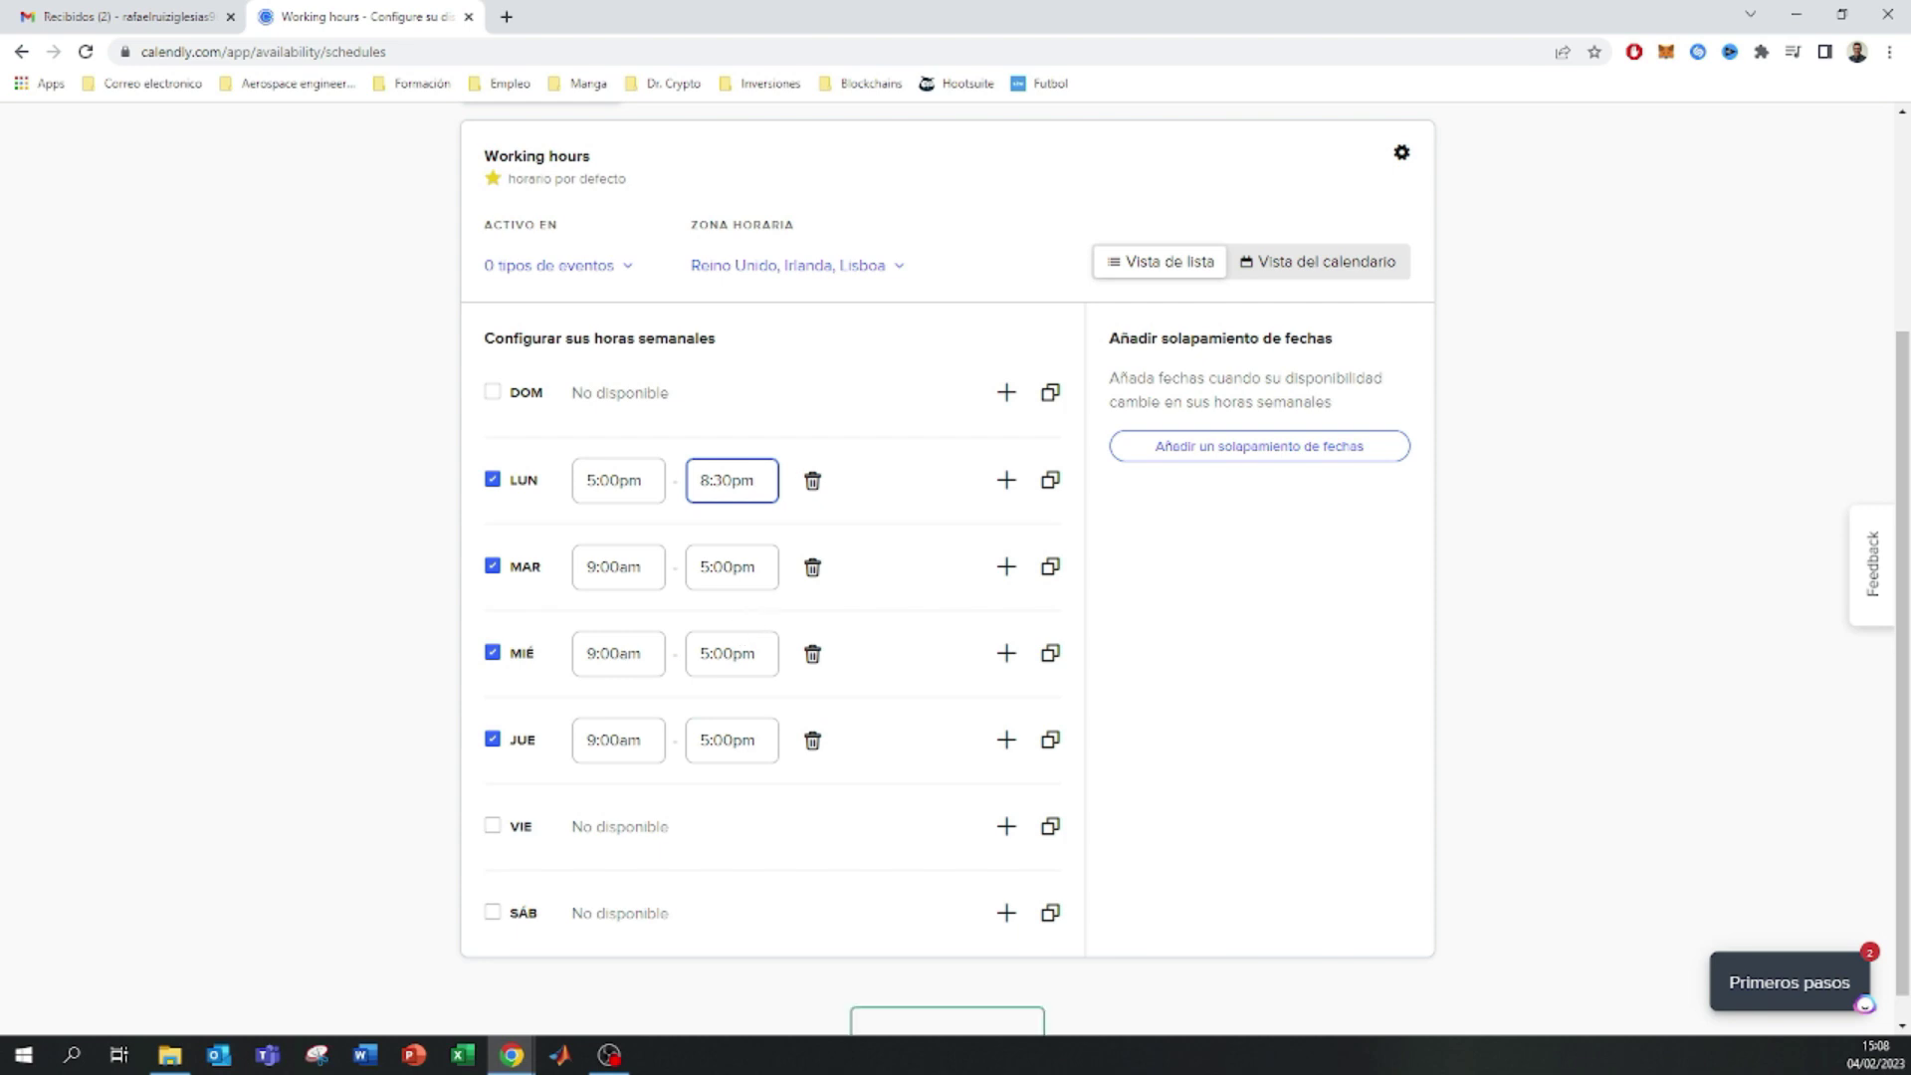
- Copy Monday's hours to Tuesday, Wednesday and Thursday
left_click(1048, 488)
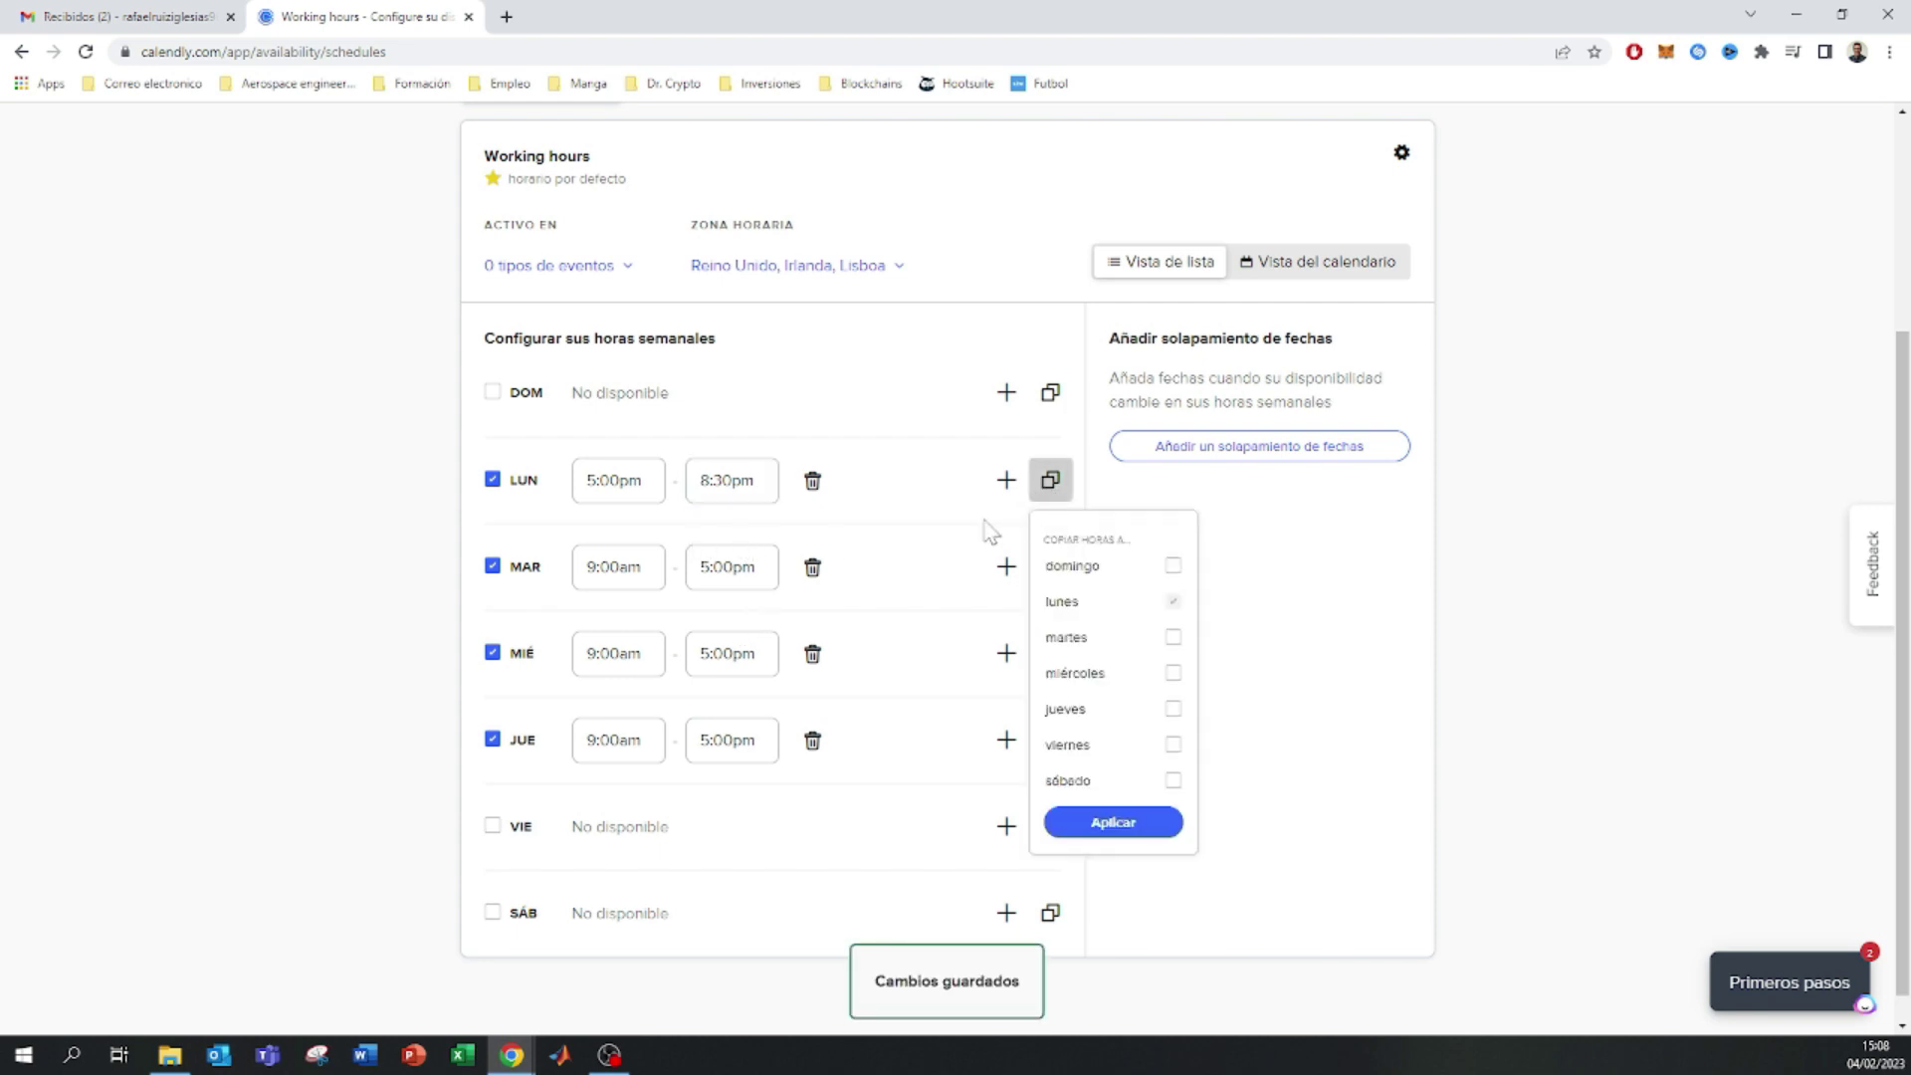
left_click(1095, 645)
left_click(1106, 679)
left_click(1104, 712)
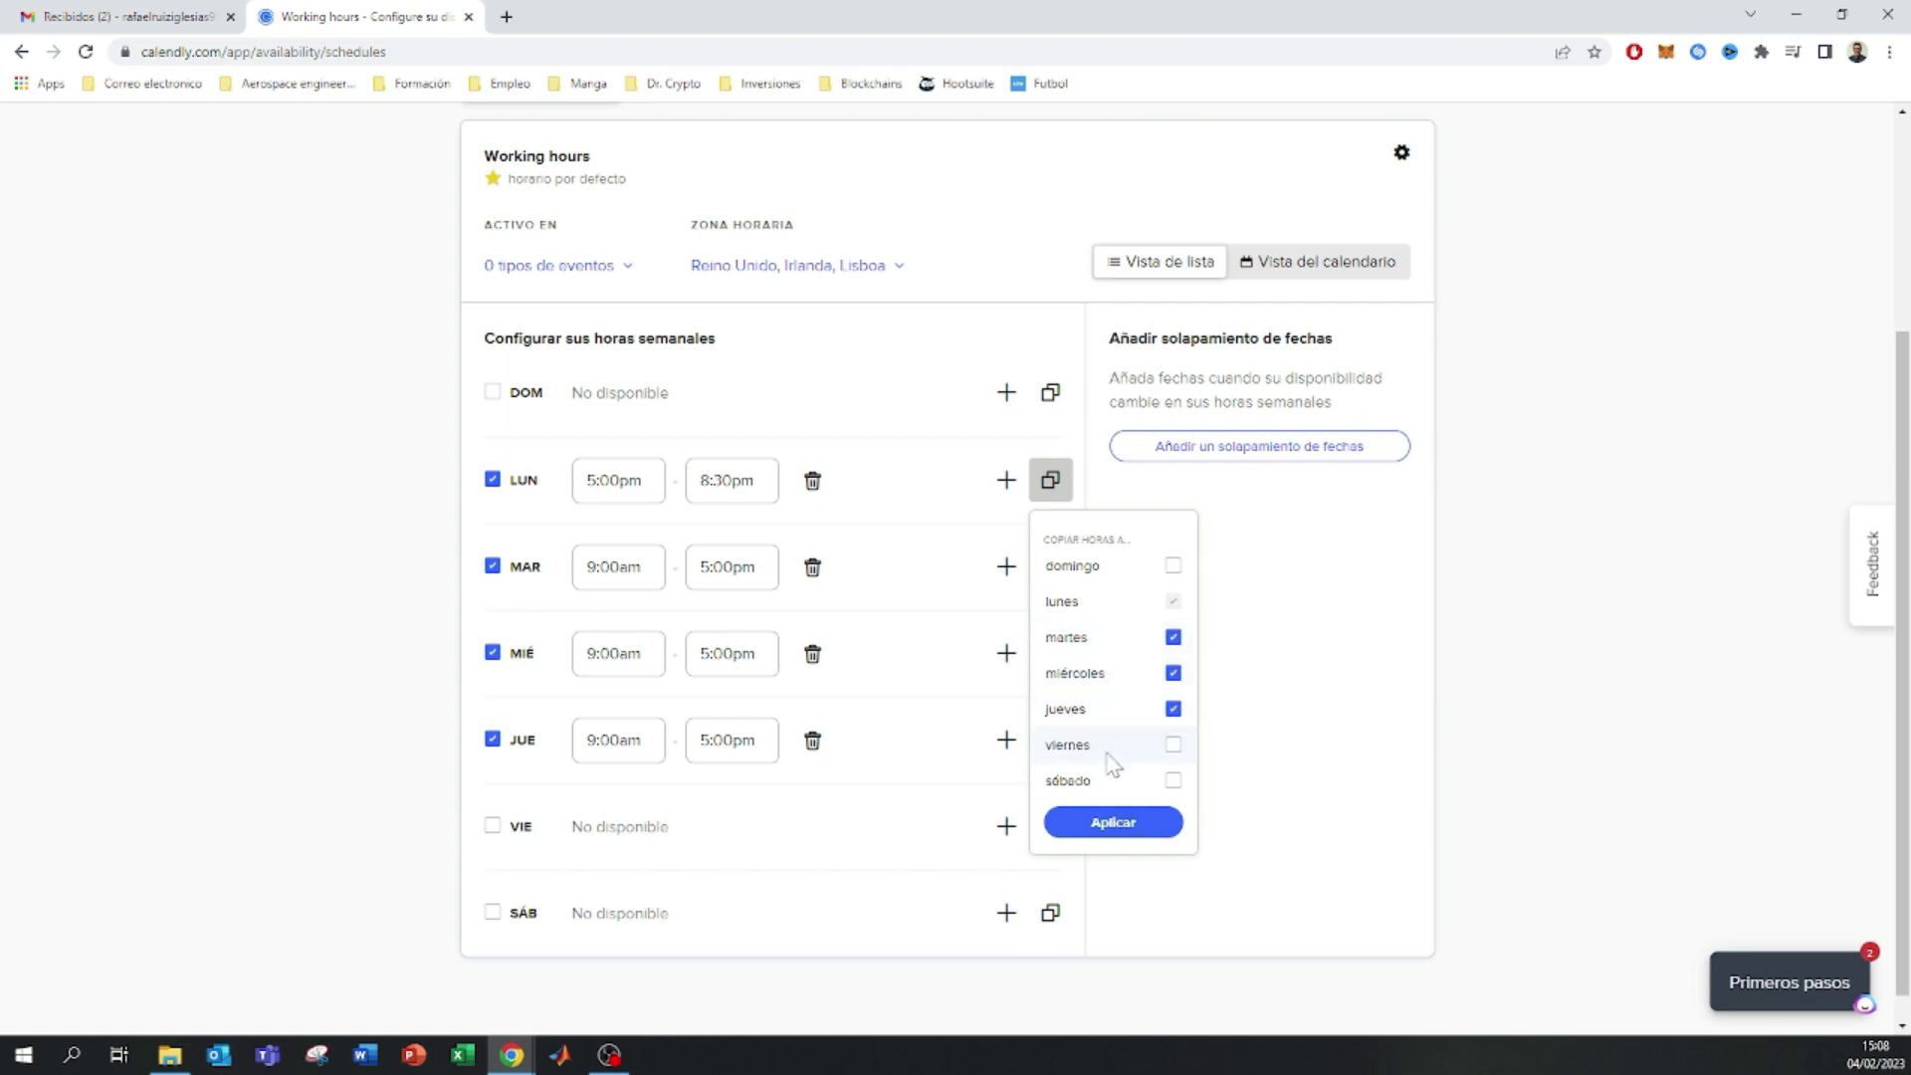
left_click(1142, 828)
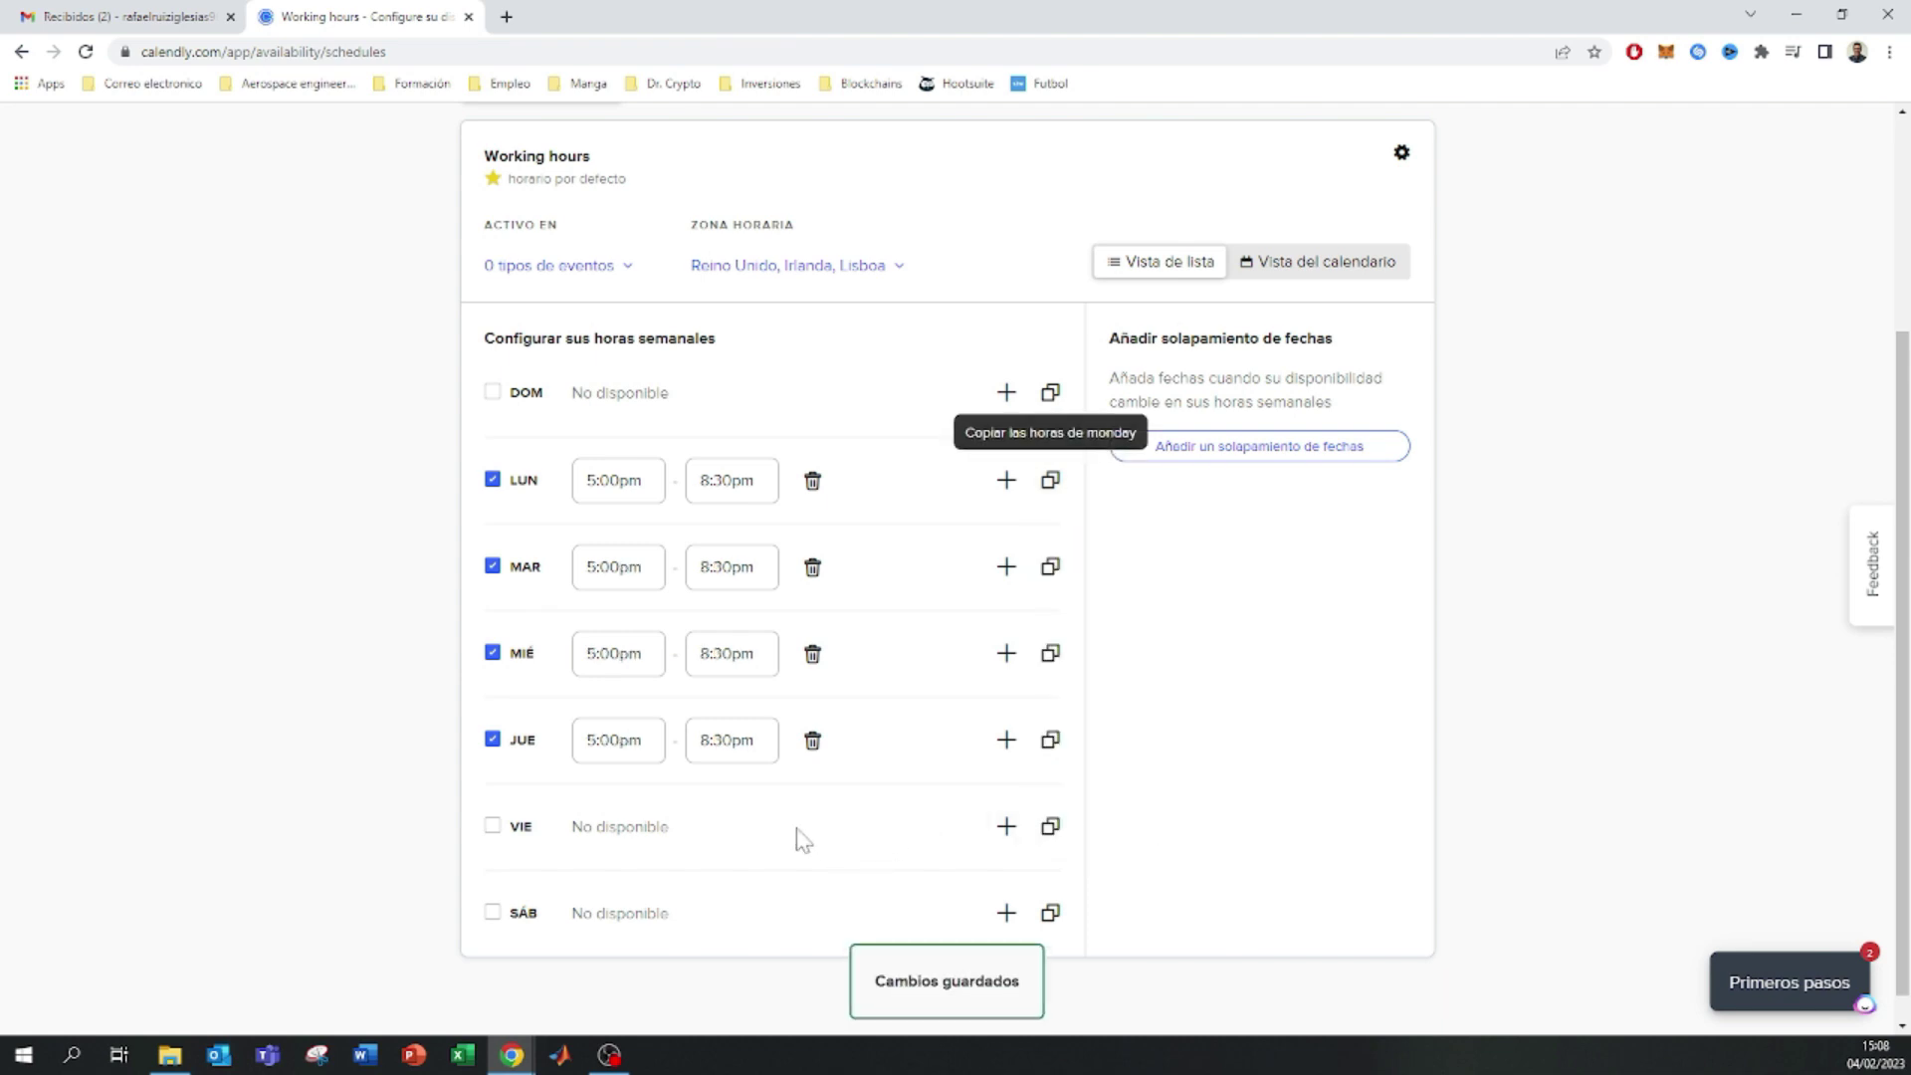
- Add a Friday availability interval from 3:00pm to 5:00pm
left_click(1013, 849)
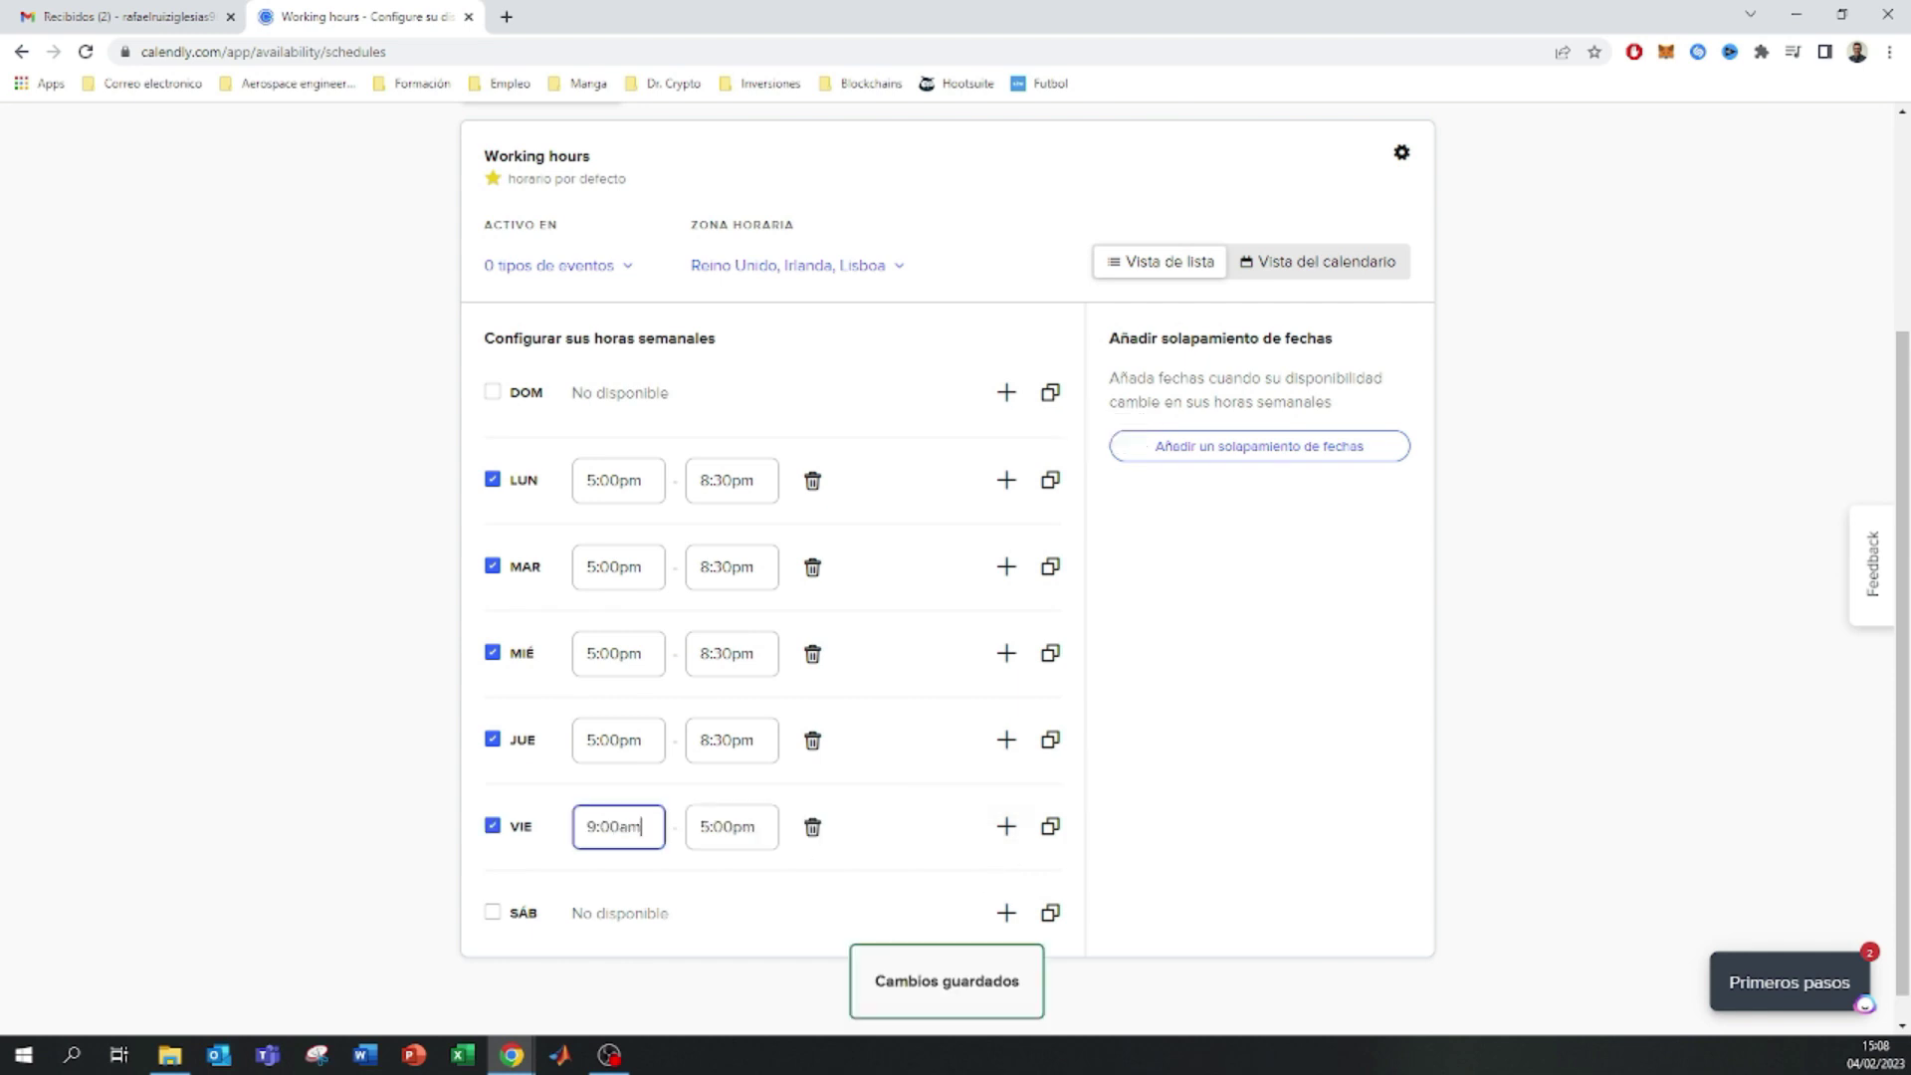
scroll(647, 928, "down", 3)
scroll(649, 926, "down", 7)
left_click(647, 918)
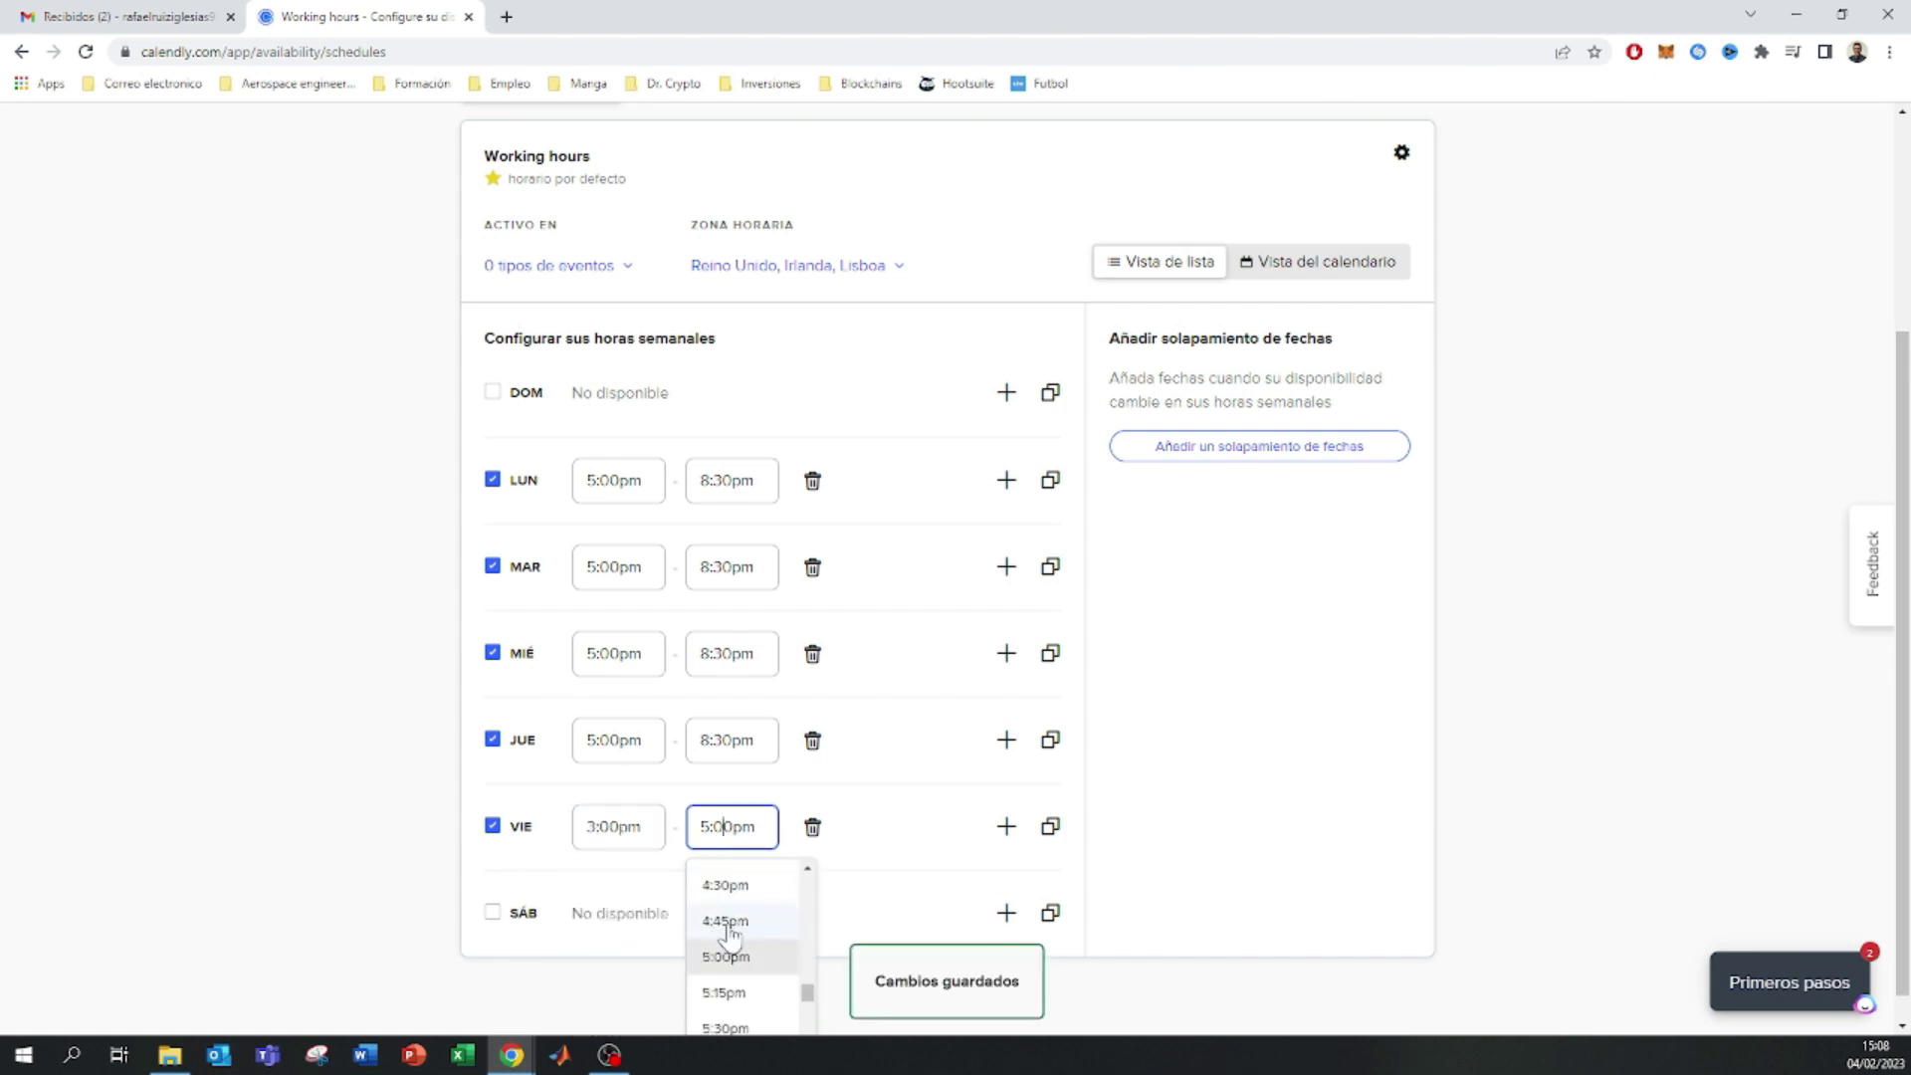
left_click(741, 957)
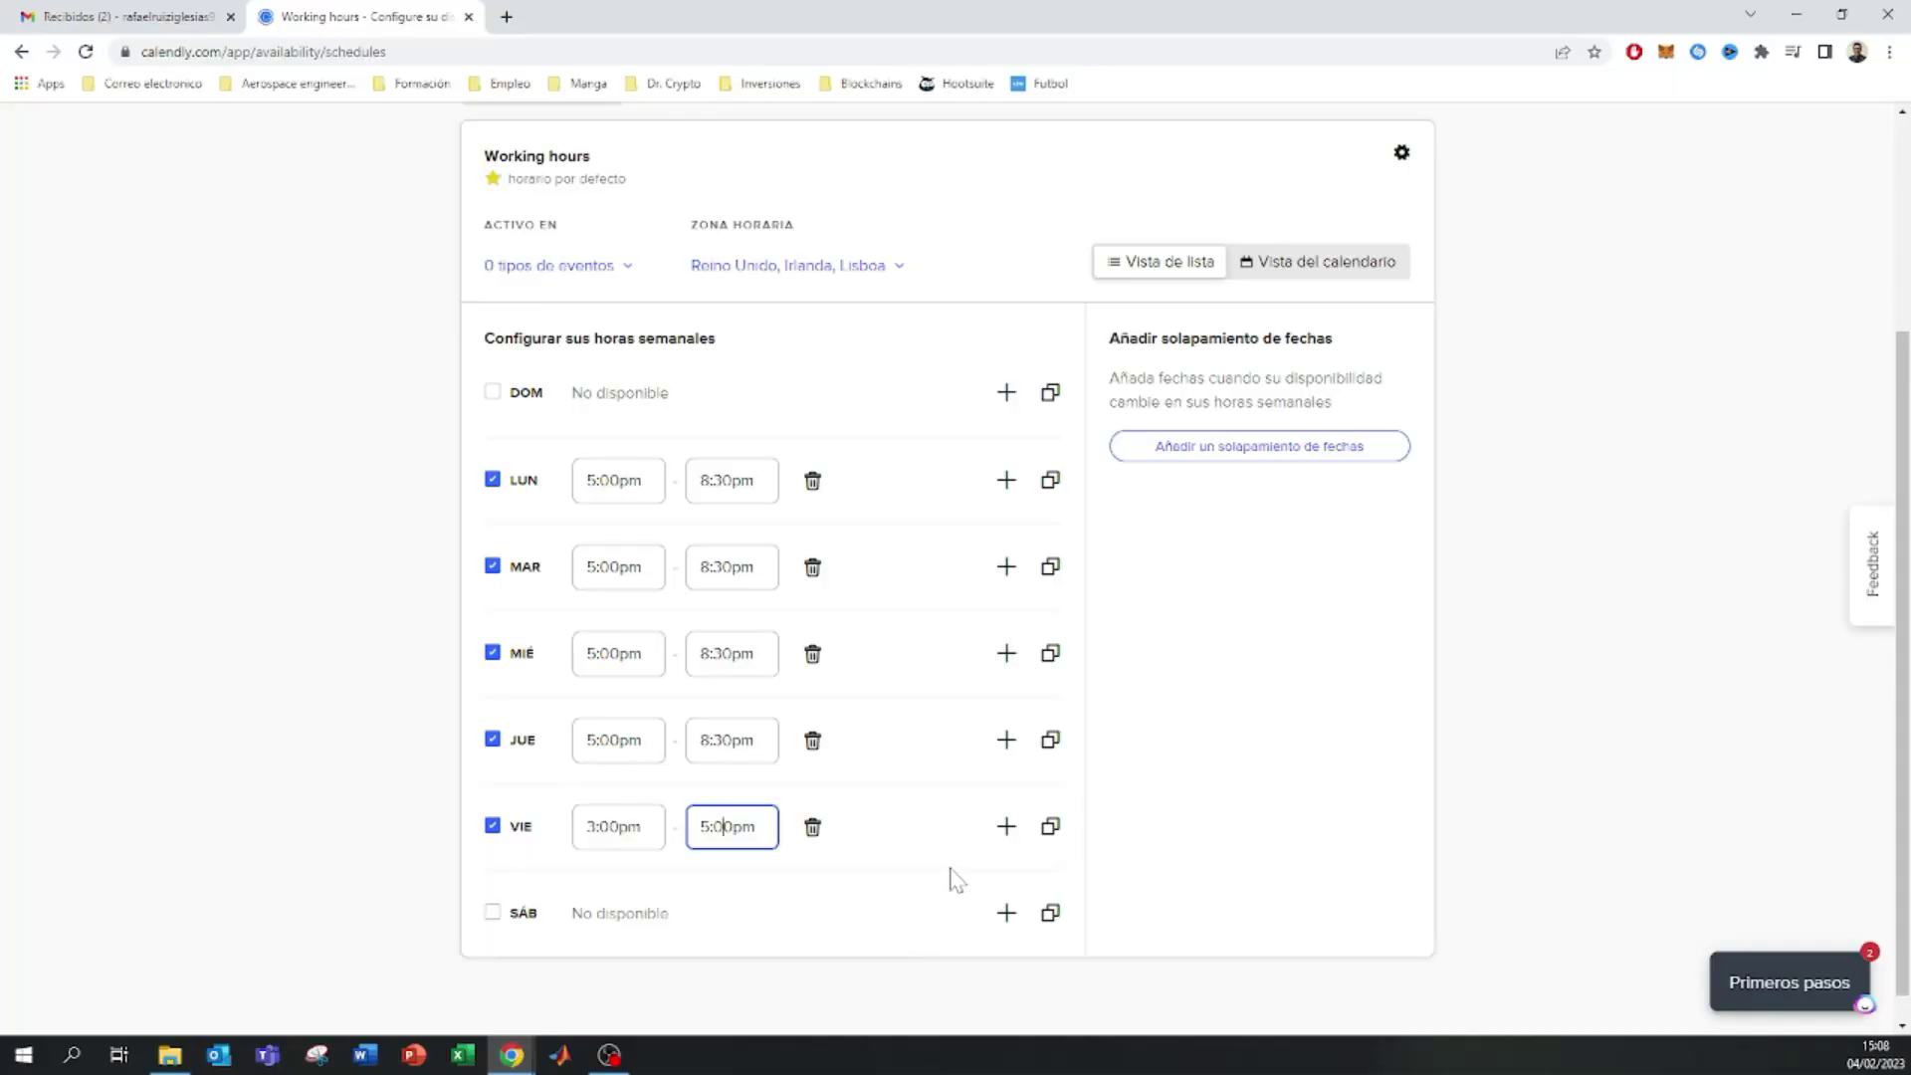
left_click(591, 827)
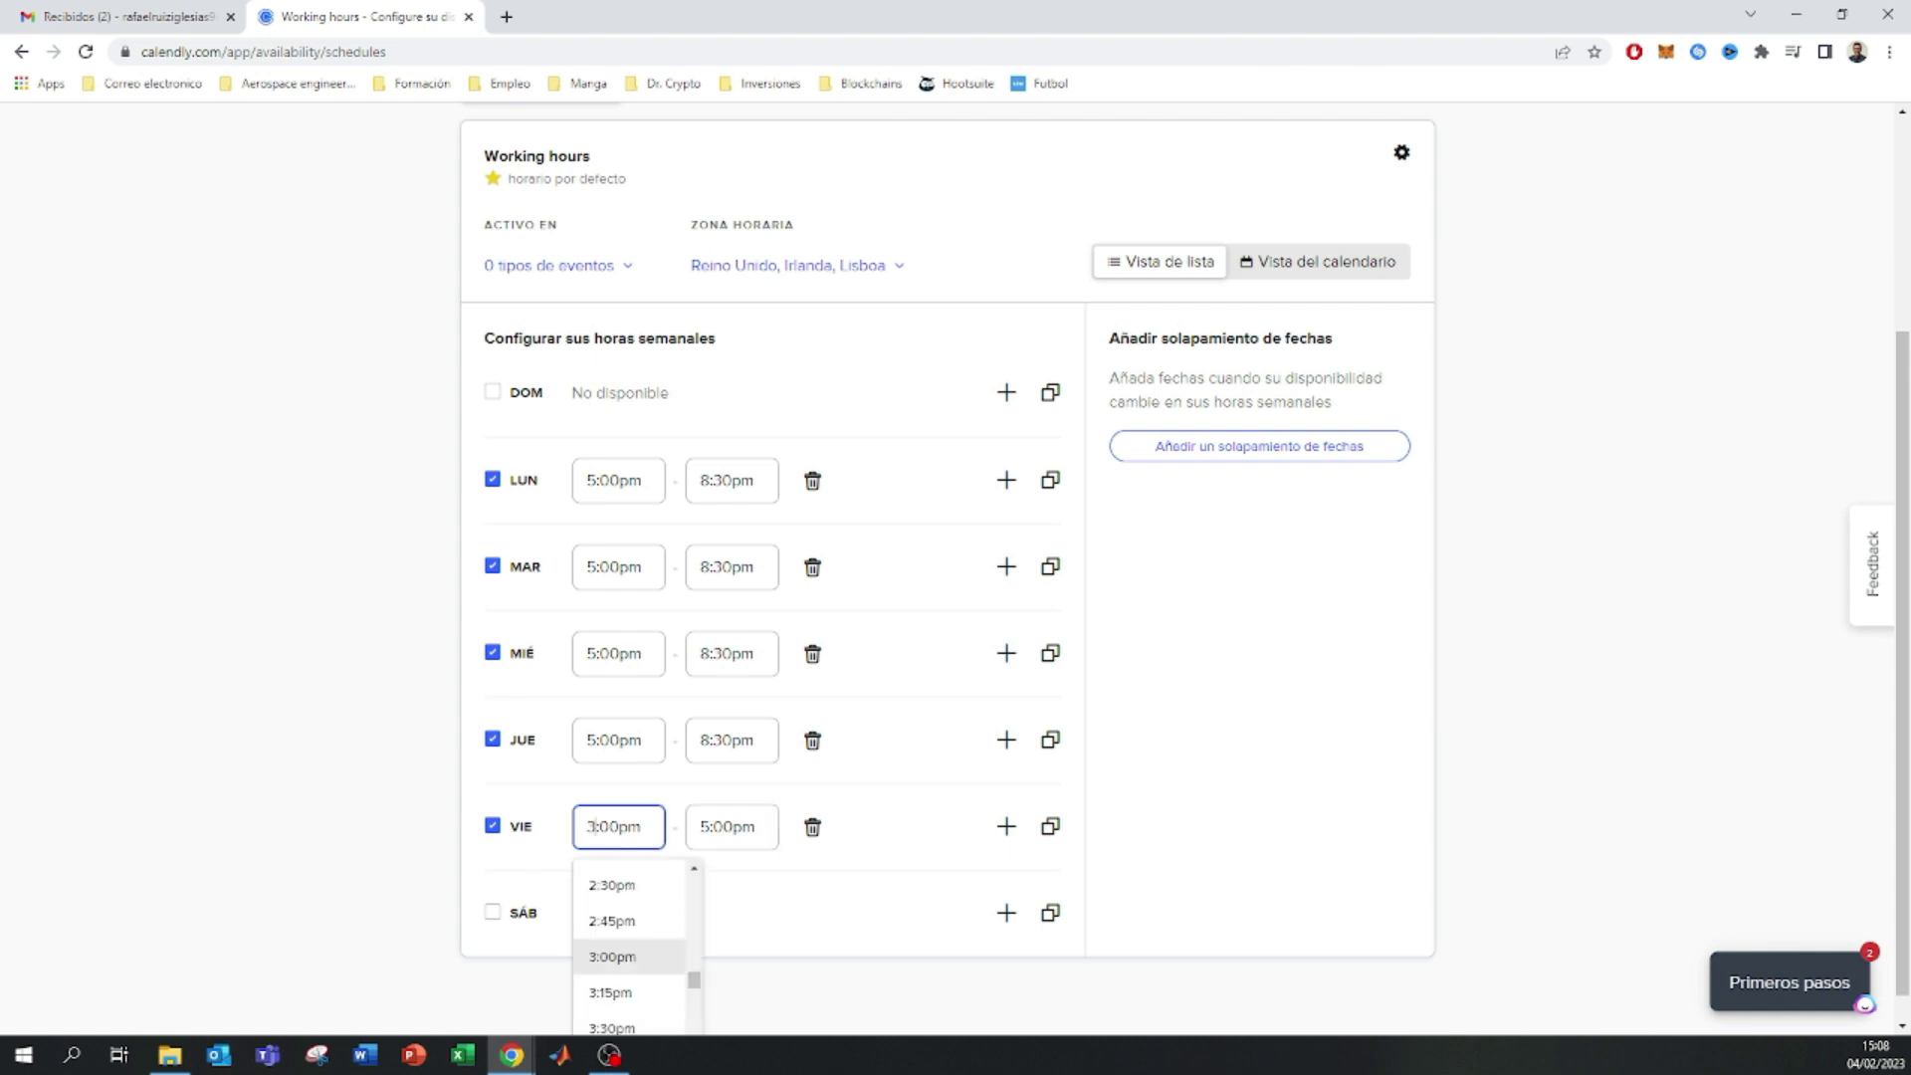
- Add a second Friday interval from 9:15am to 12:30pm and delete that interval again
left_click(1008, 842)
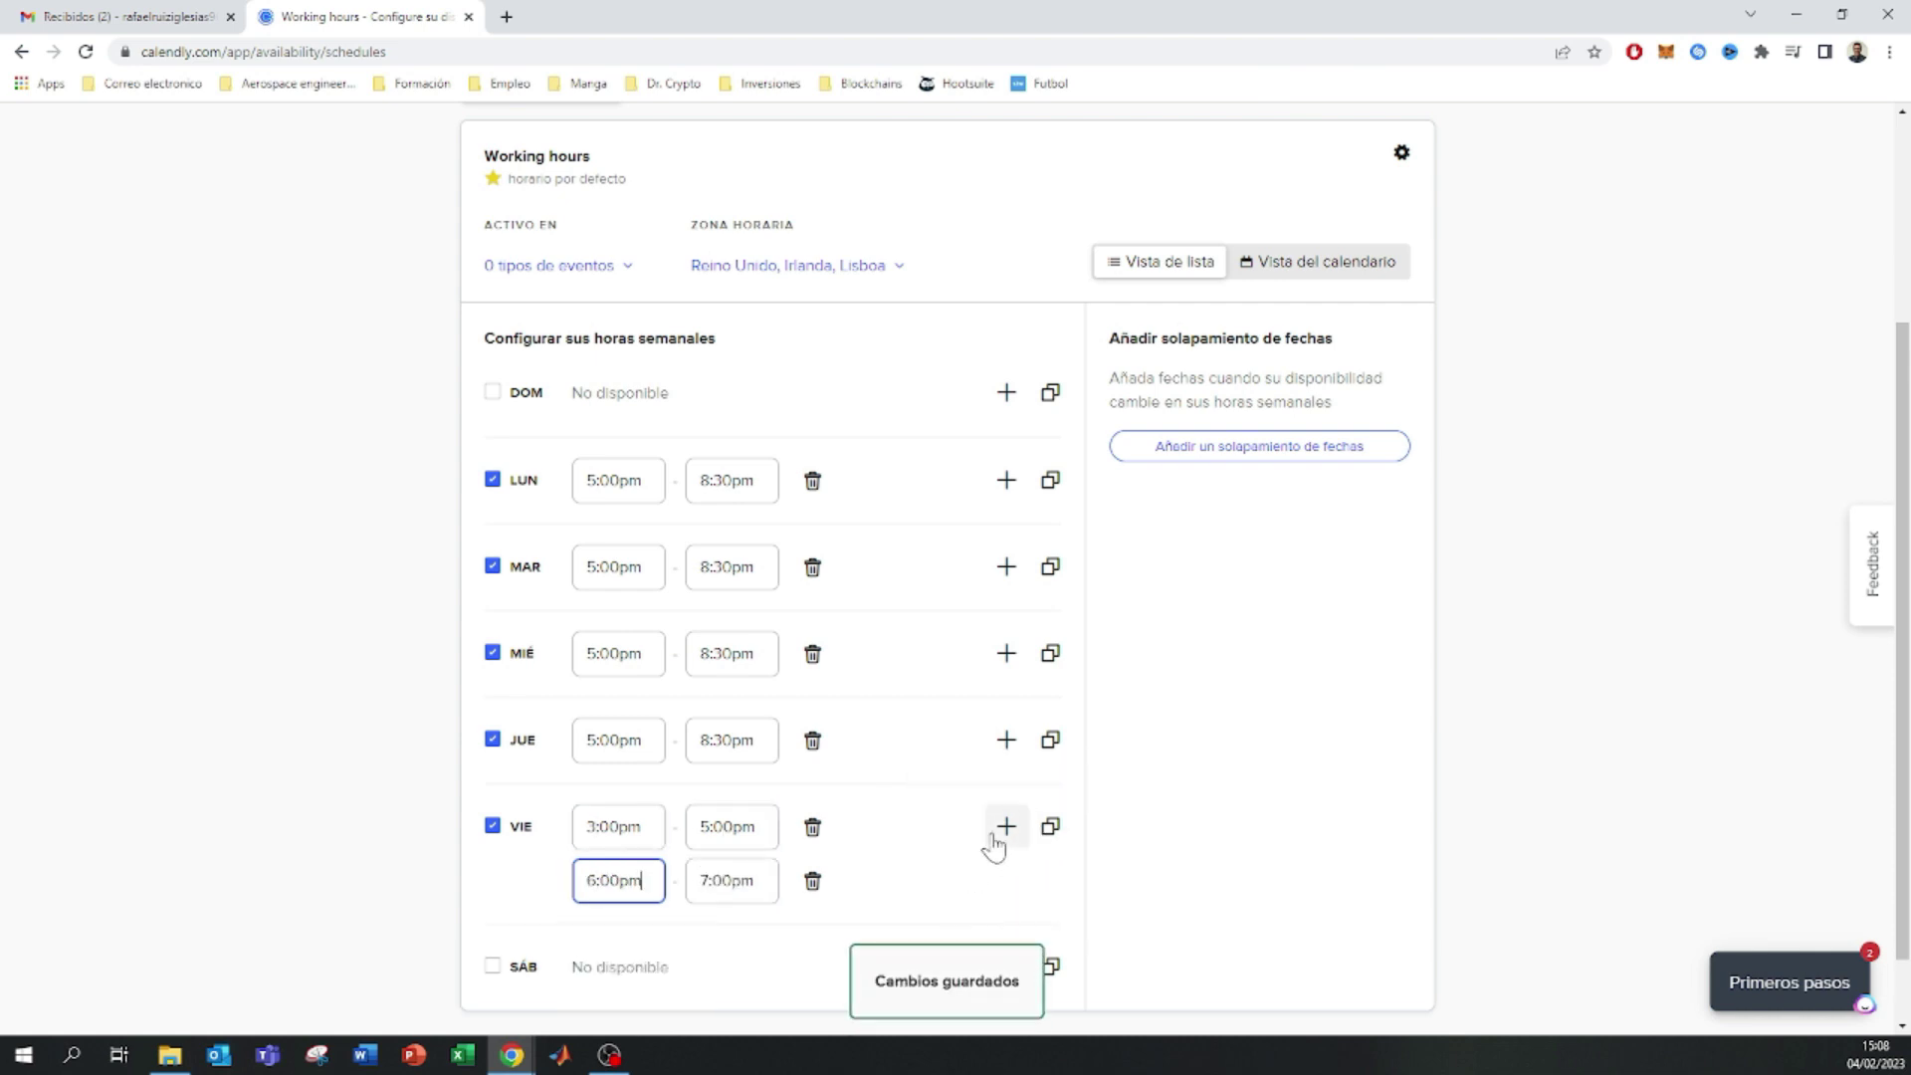
left_click(617, 881)
scroll(642, 965, "up", 10)
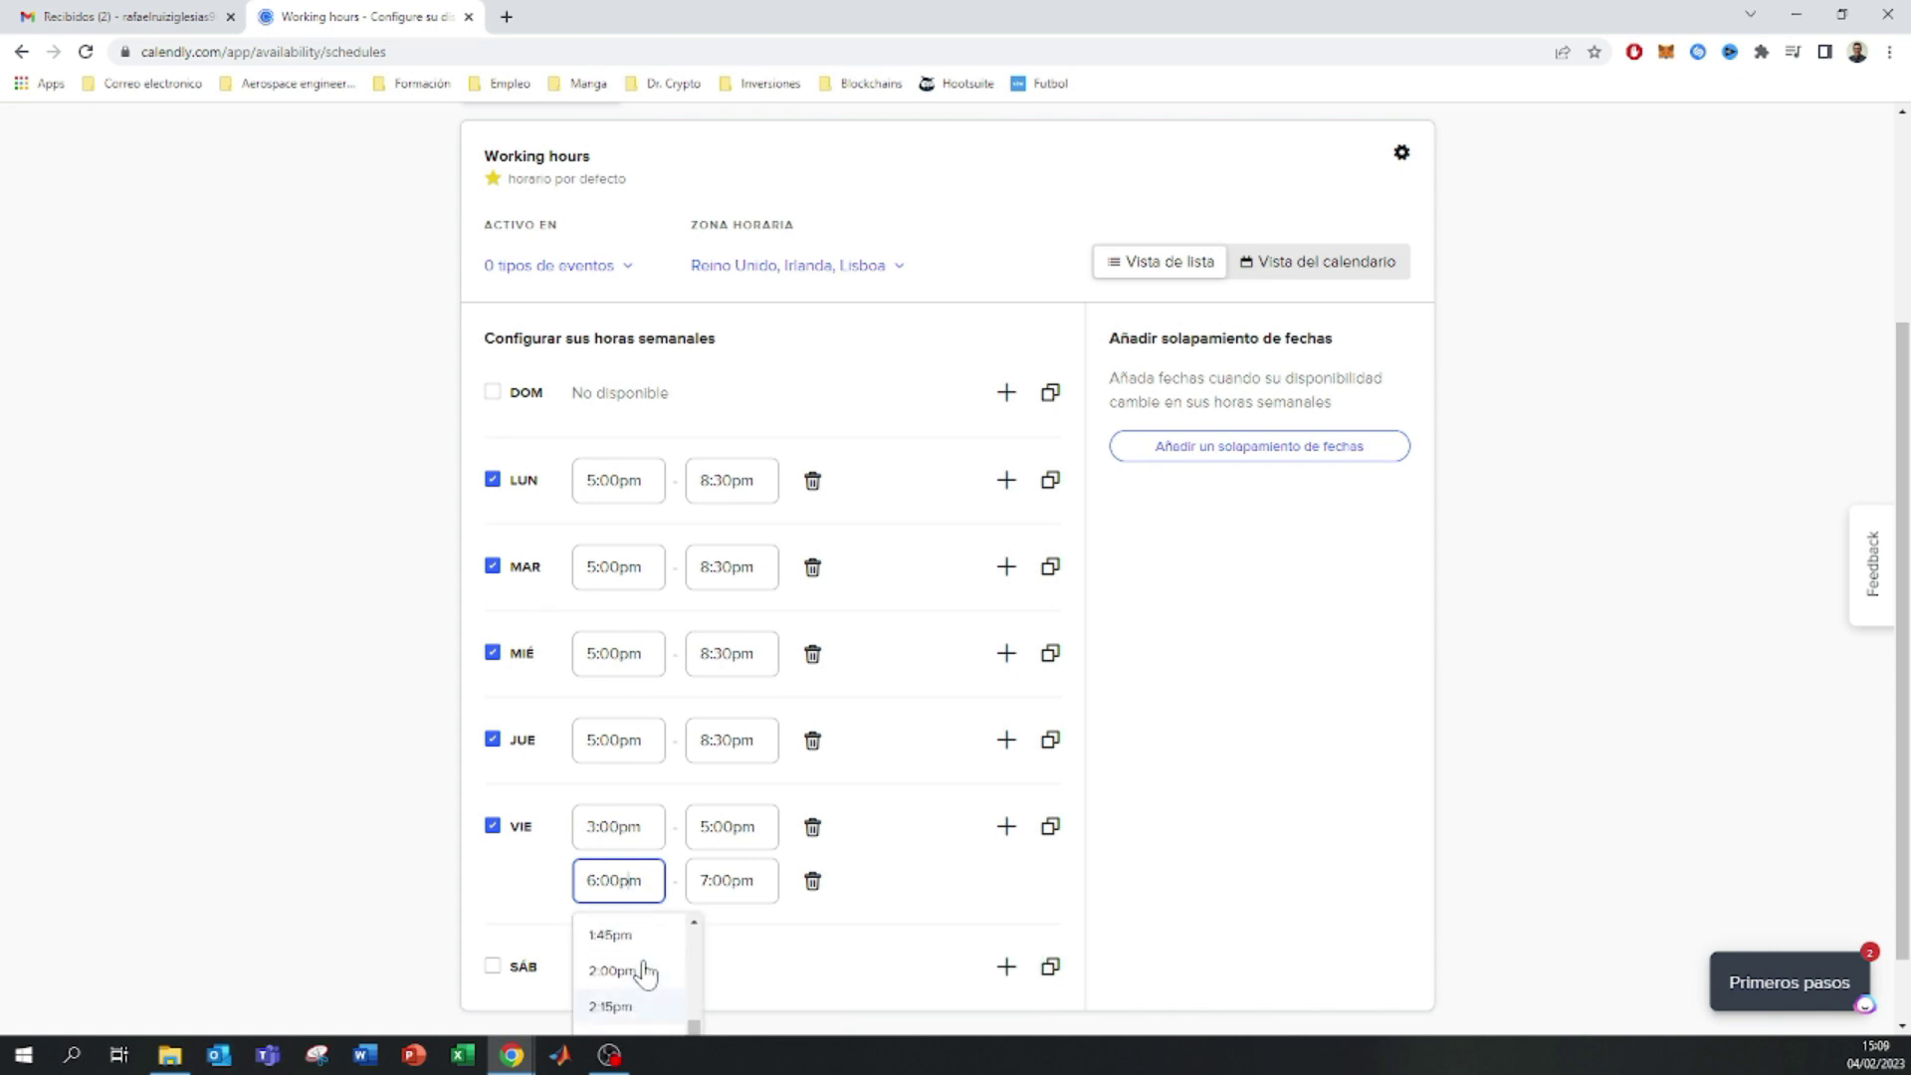
left_click(642, 953)
left_click(730, 908)
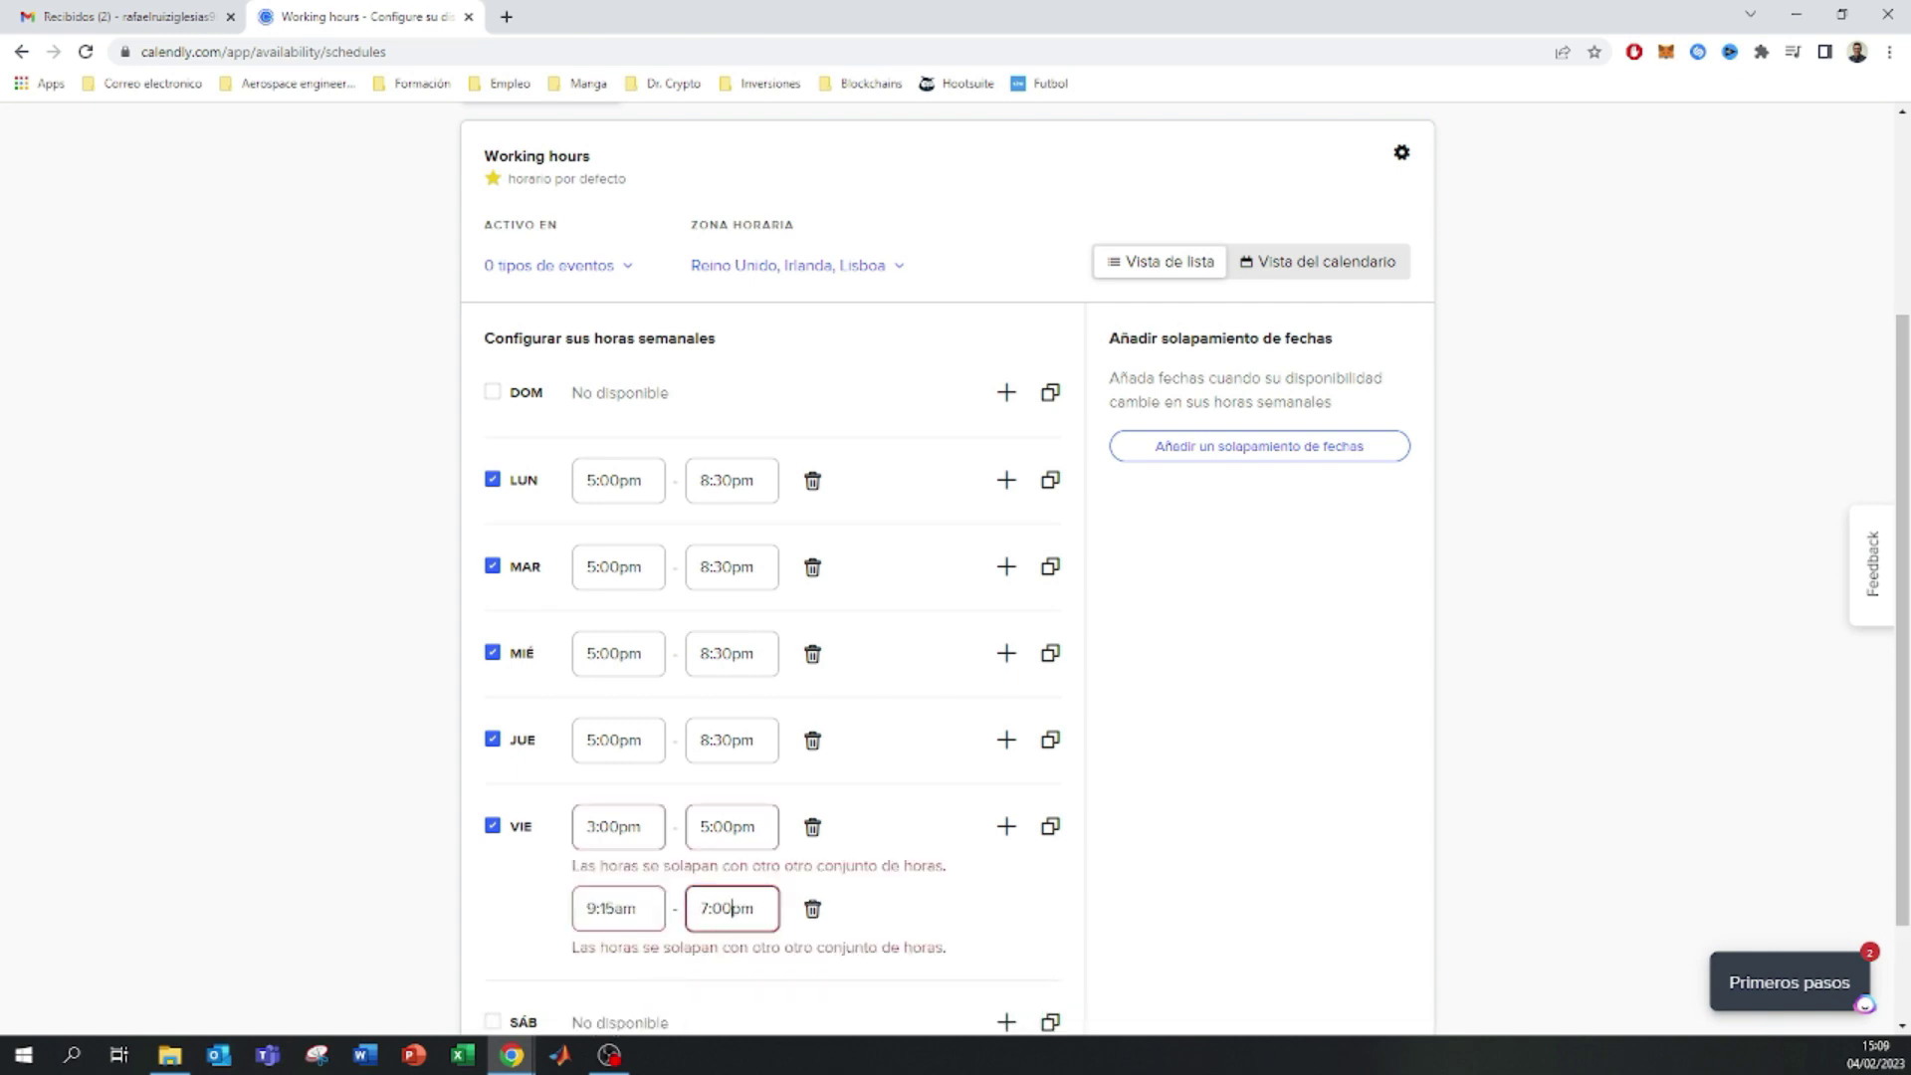
scroll(737, 980, "up", 7)
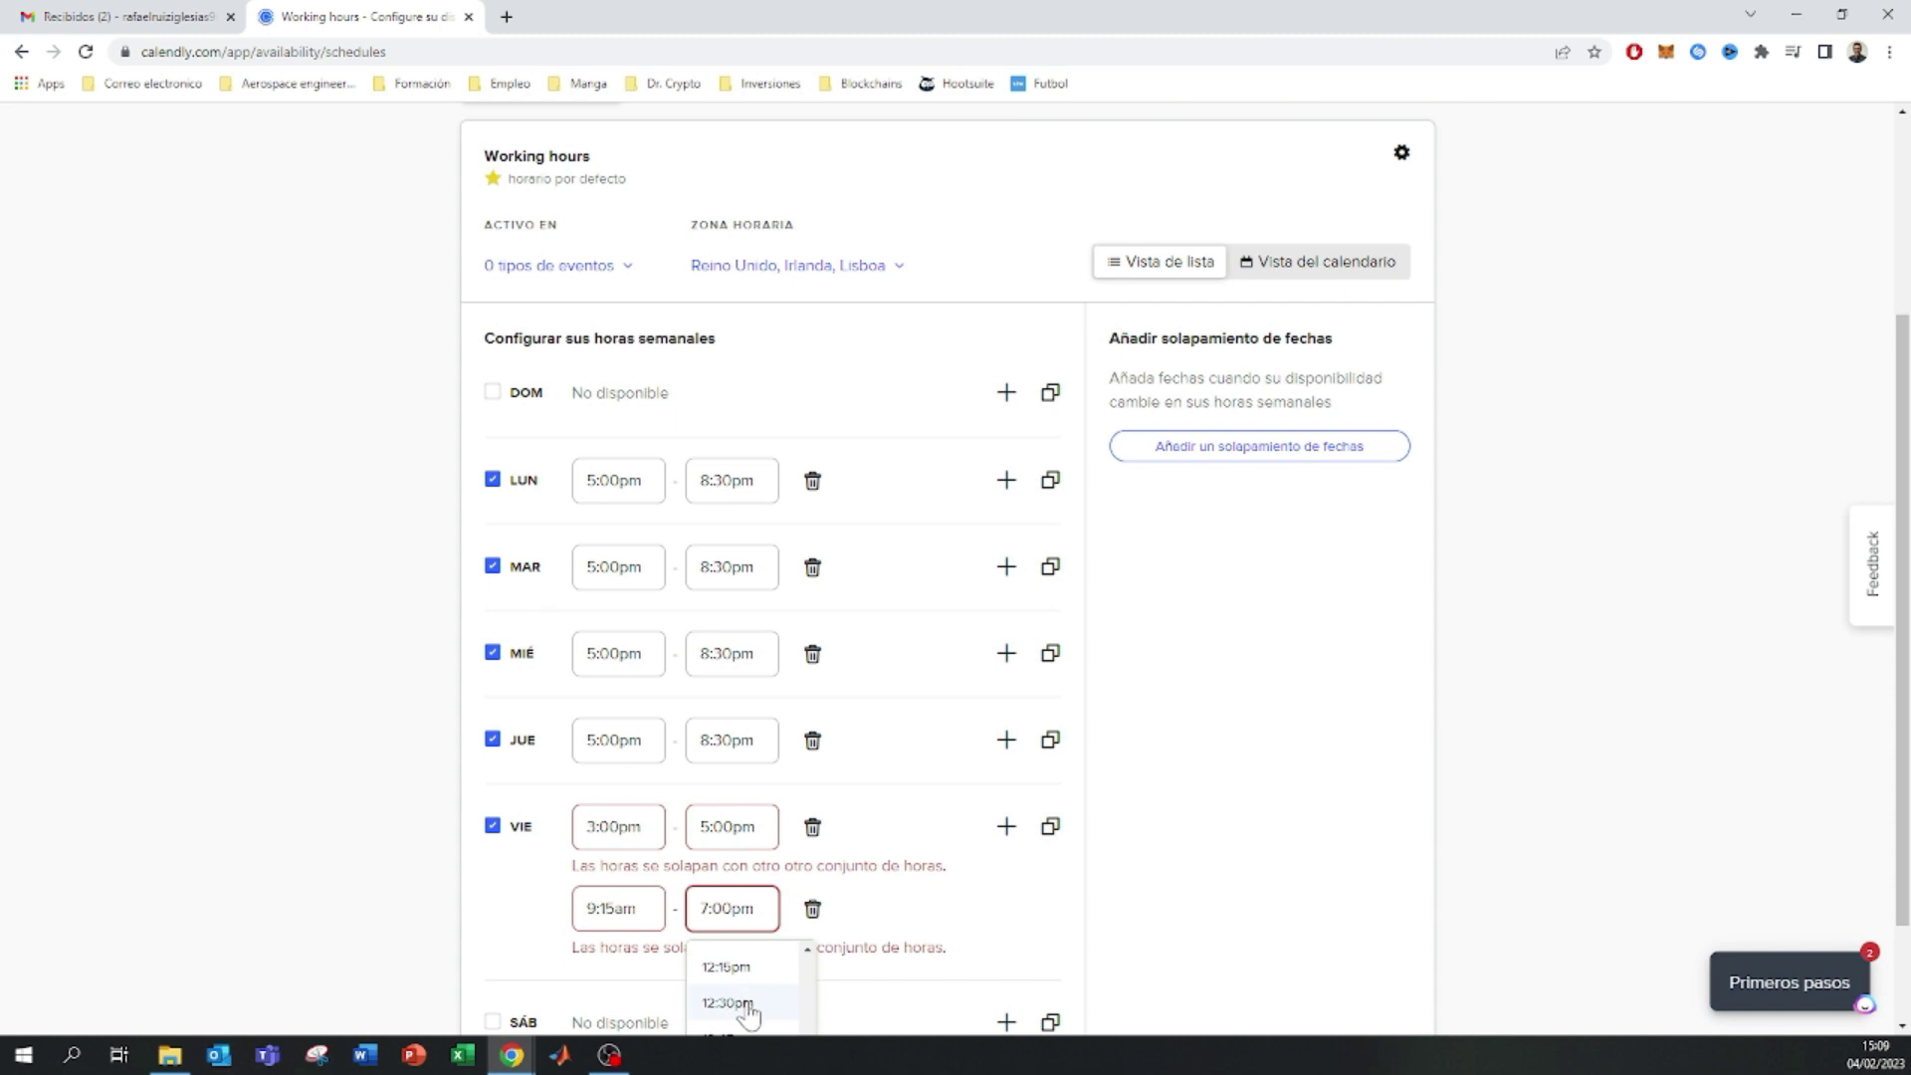
left_click(746, 1005)
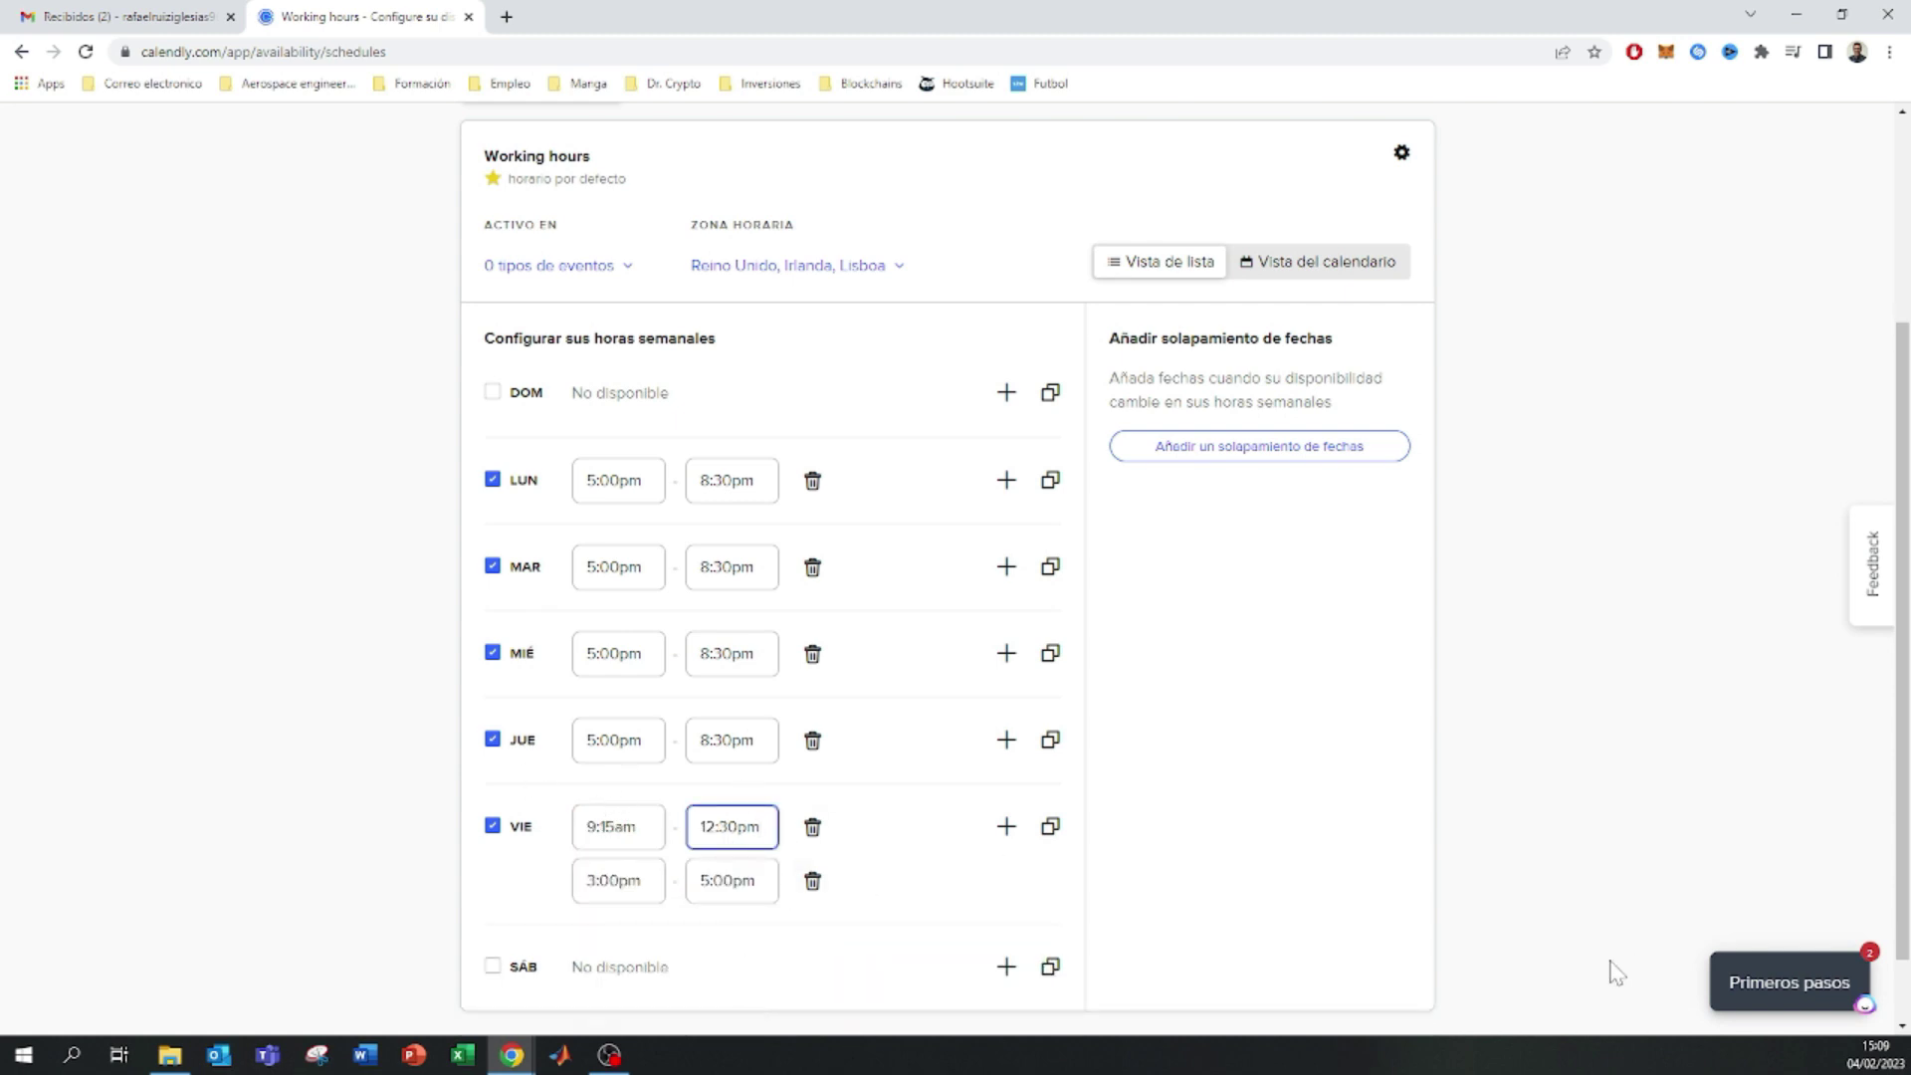
left_click(812, 827)
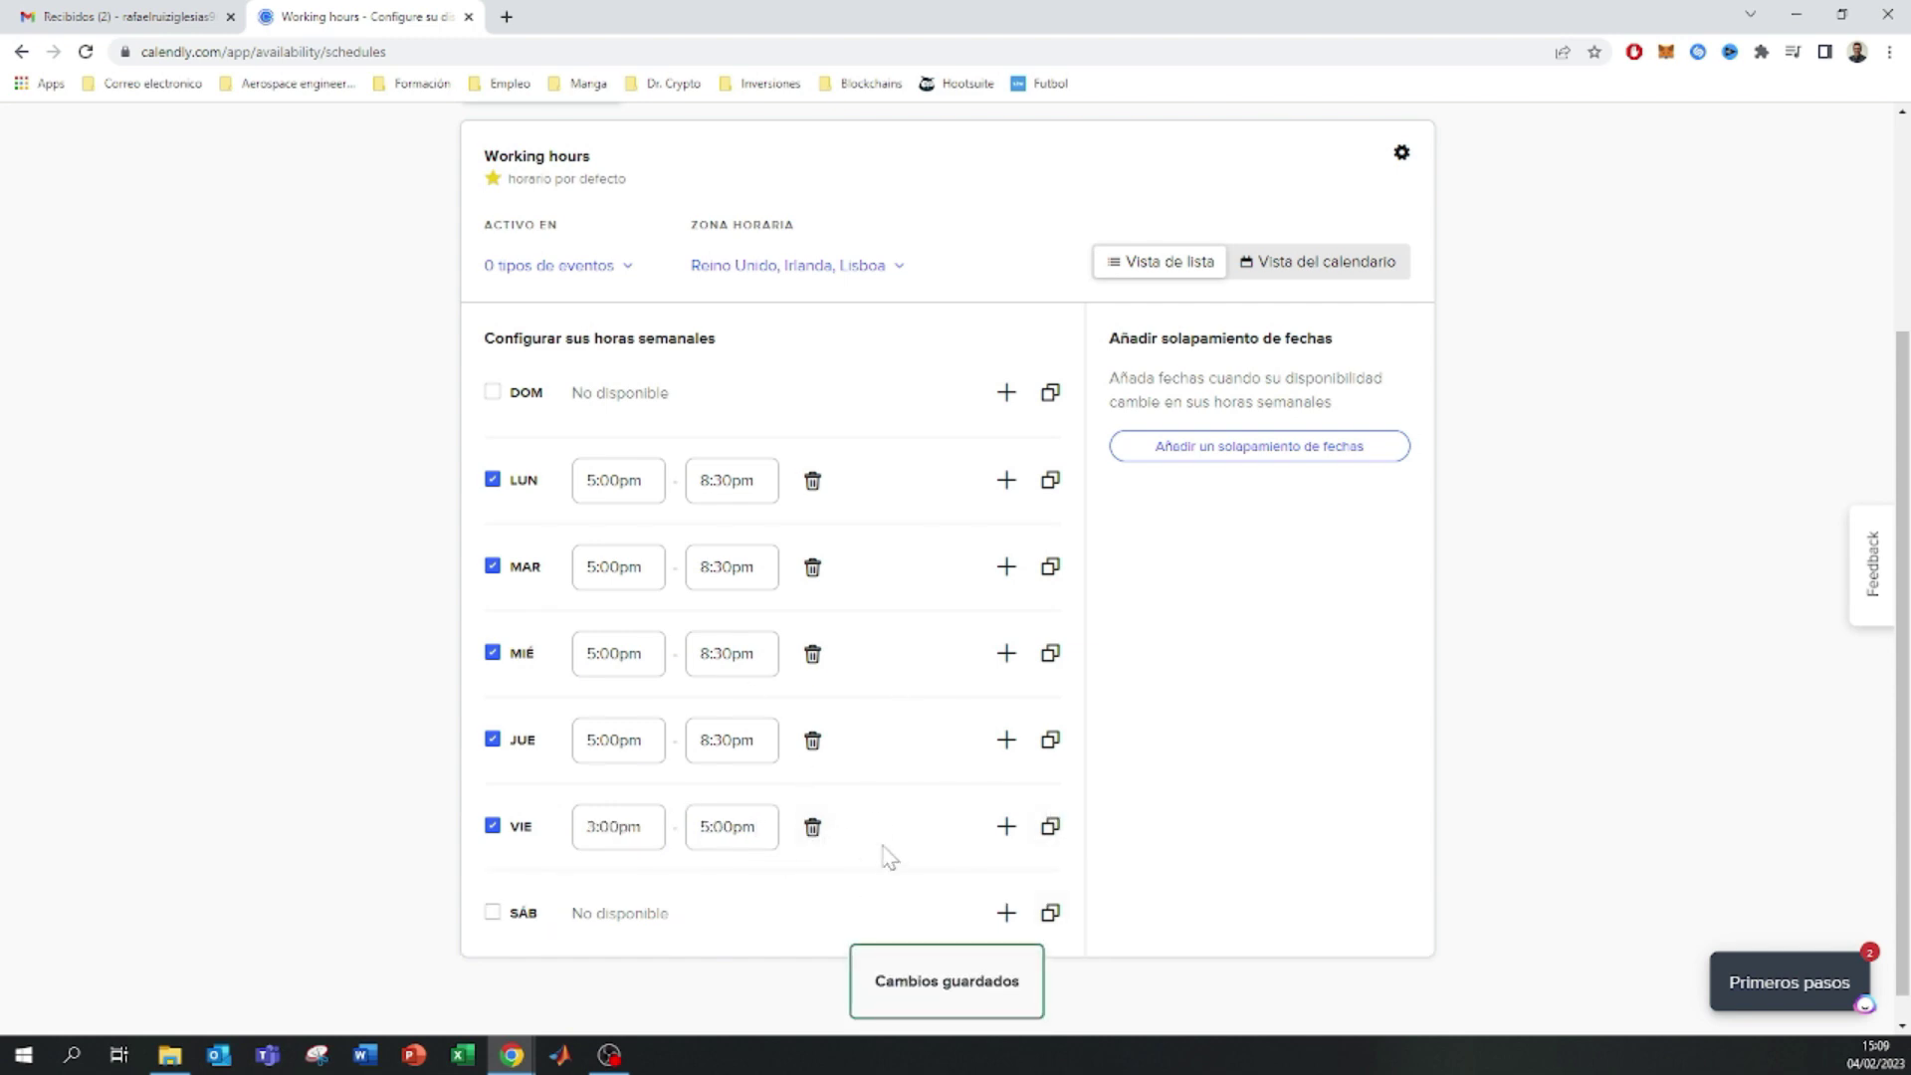
scroll(891, 847, "down", 1)
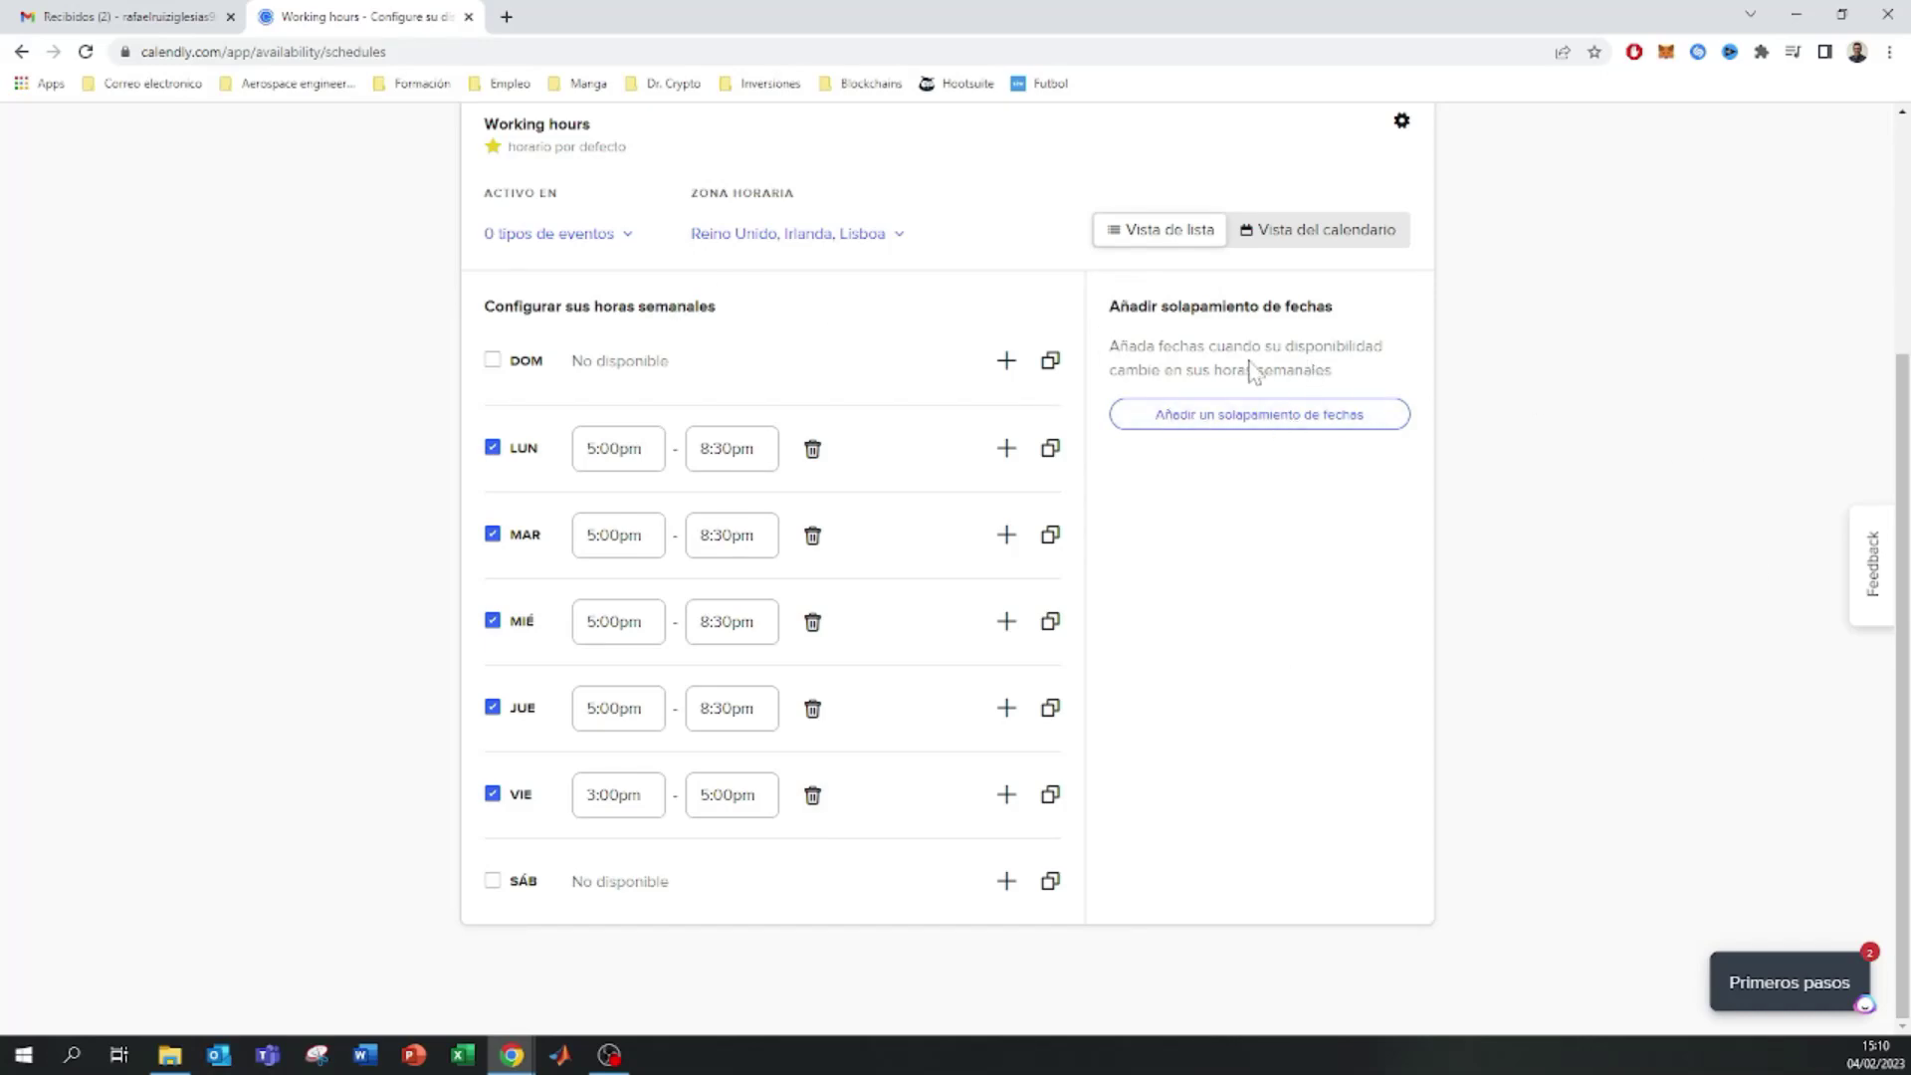
left_click(1218, 426)
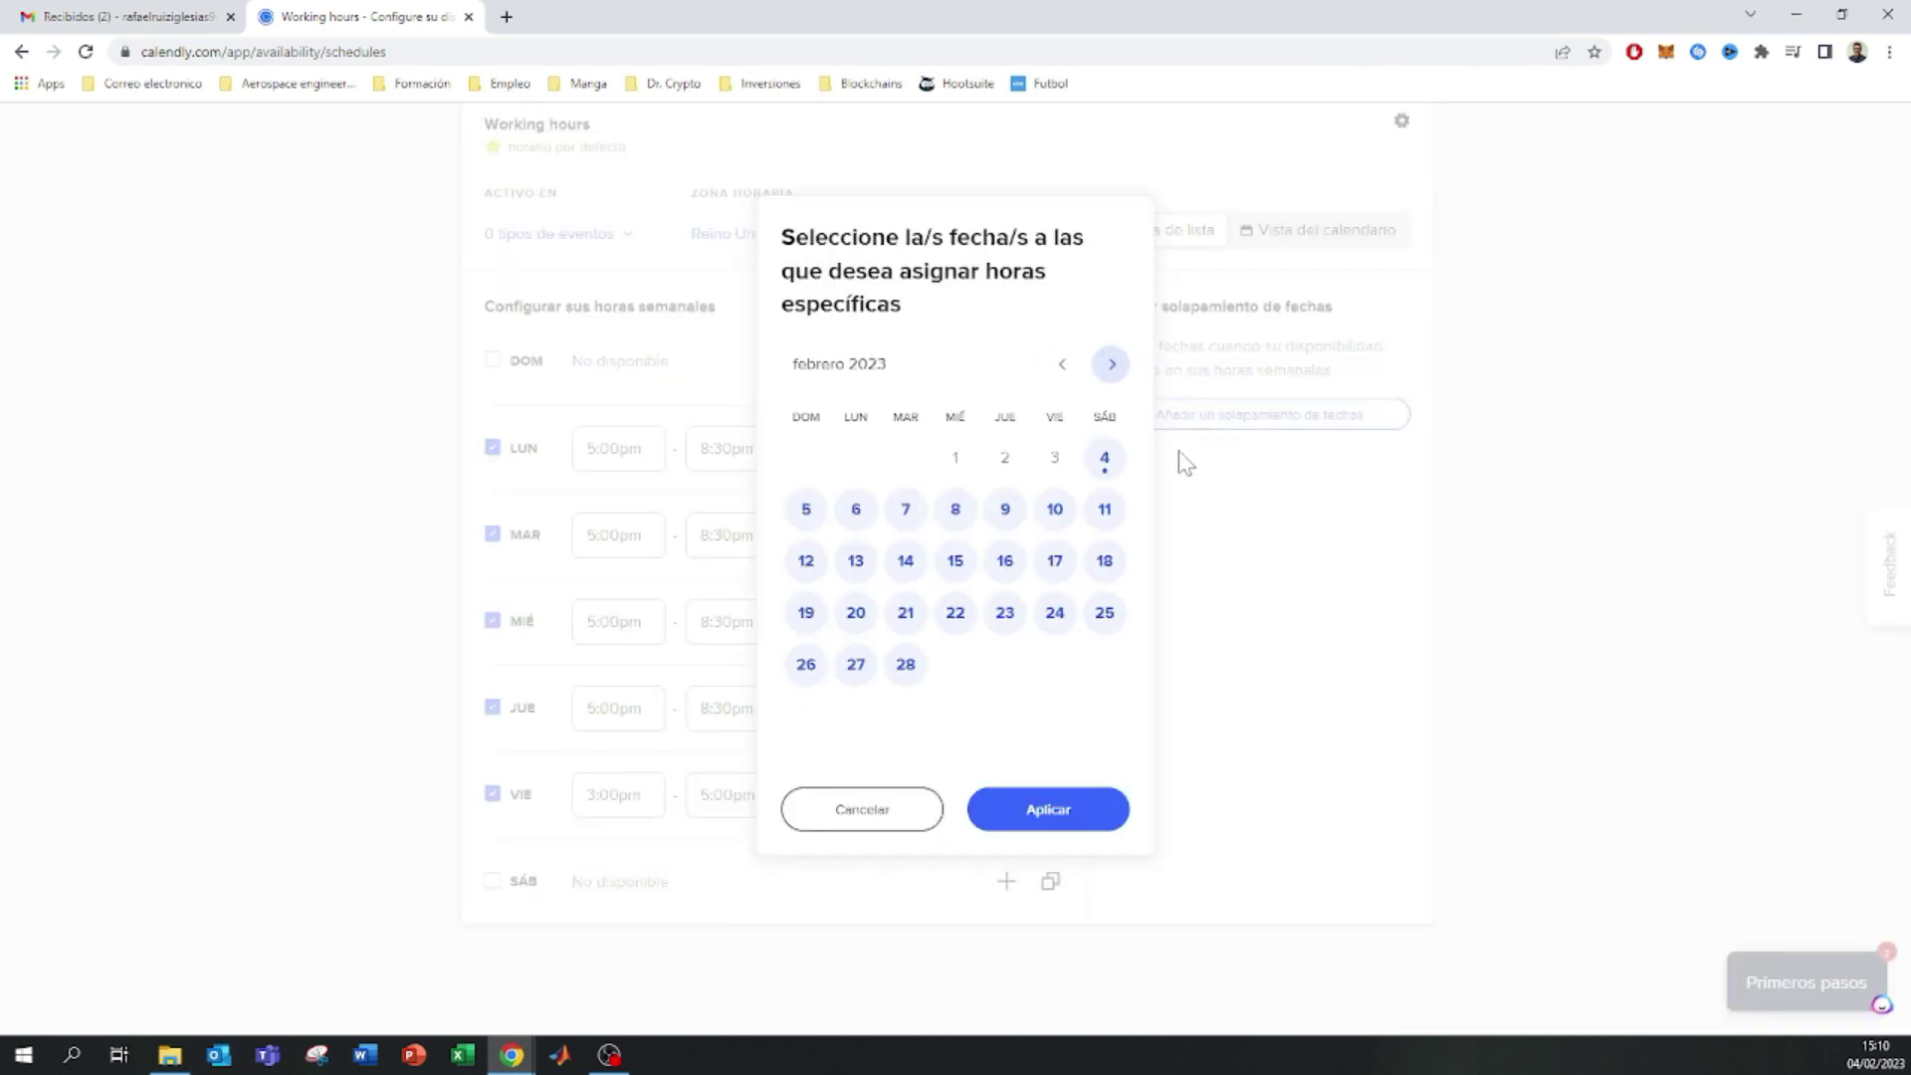
left_click(954, 508)
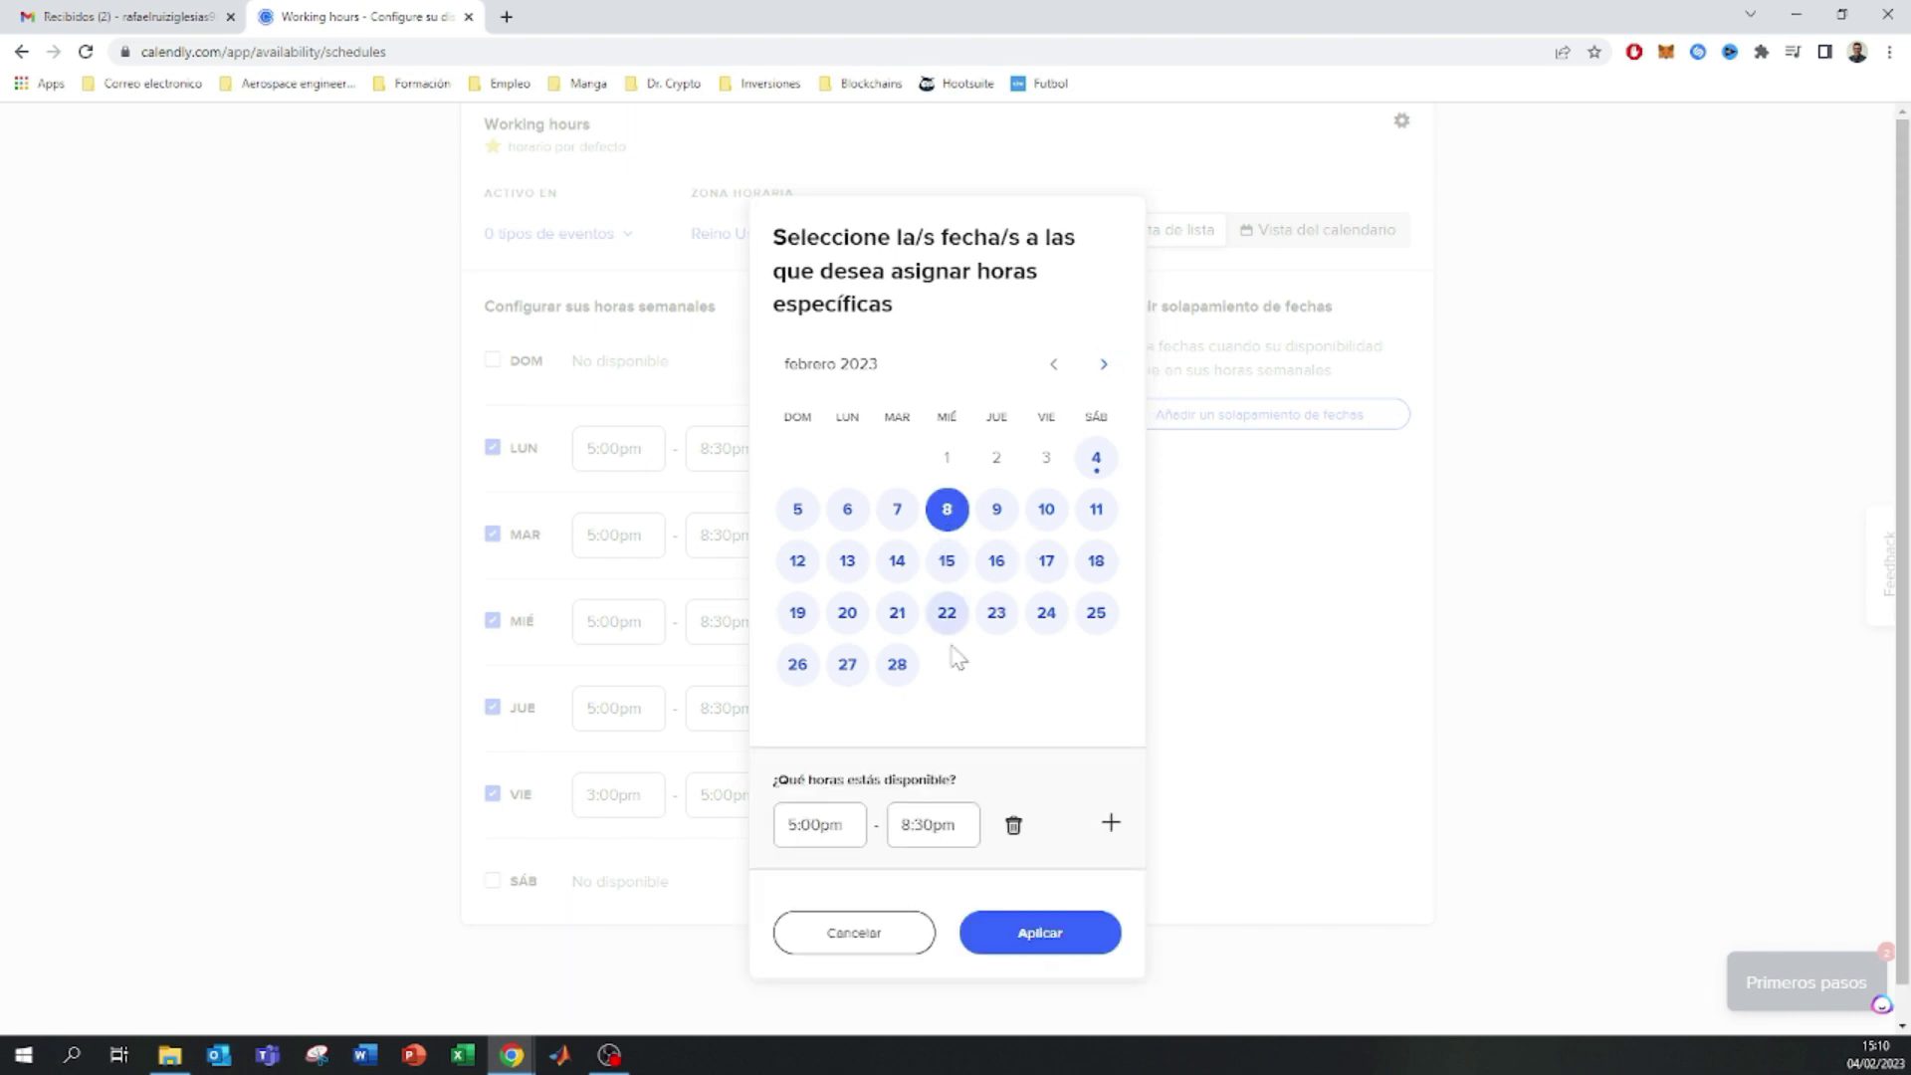
left_click(816, 824)
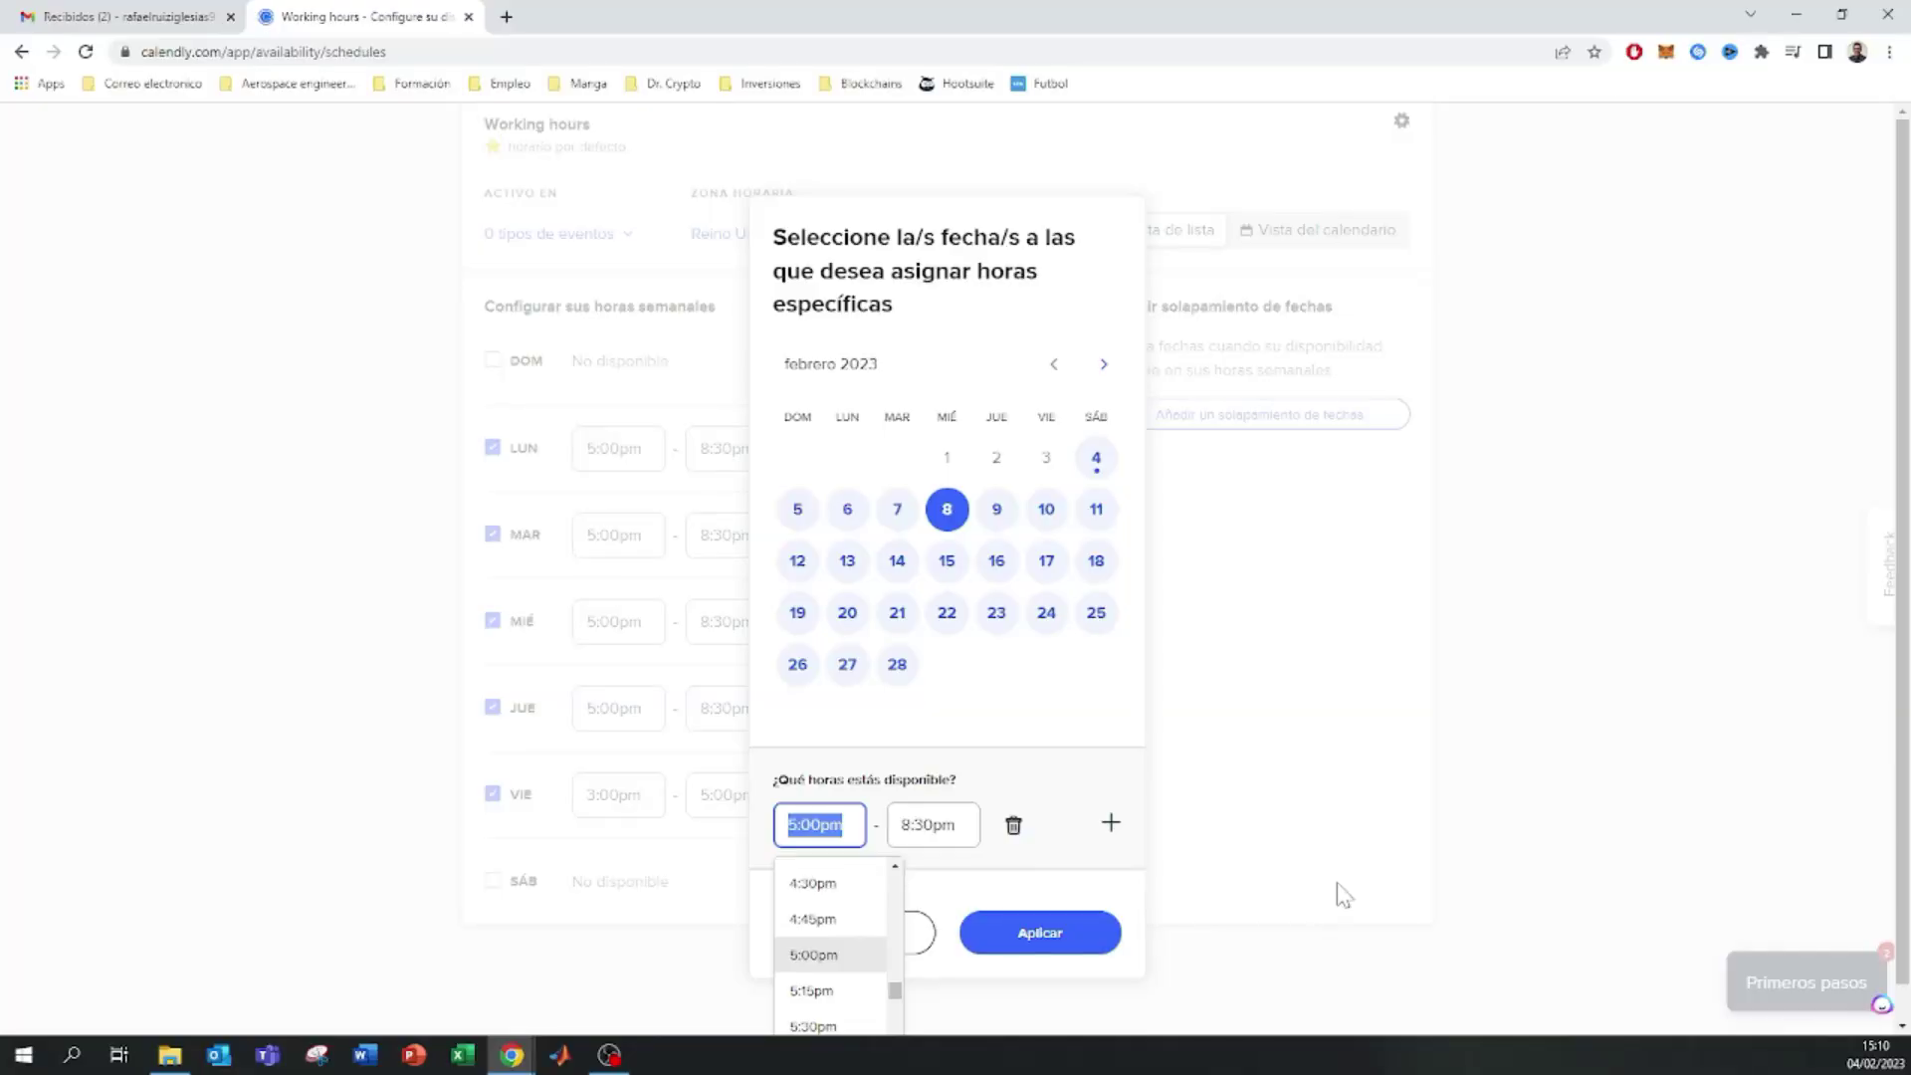
key("Escape")
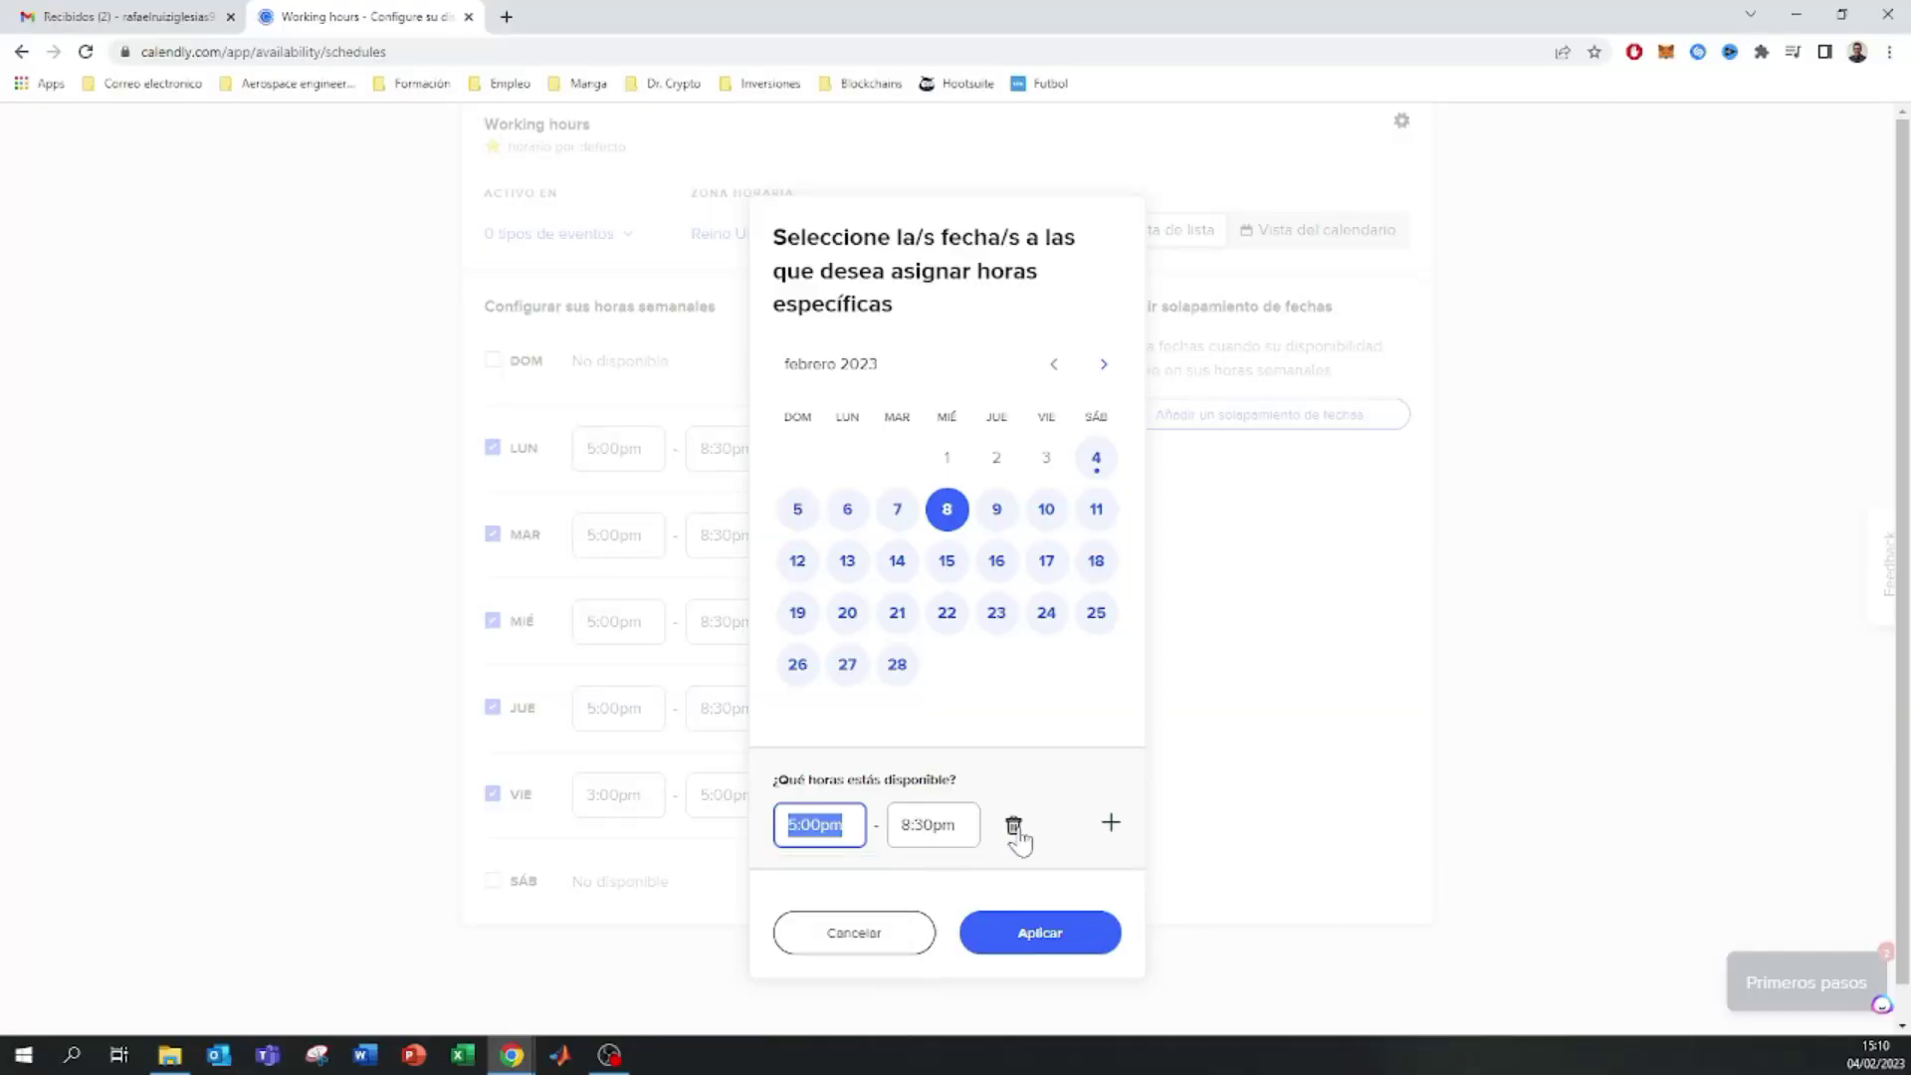
left_click(879, 933)
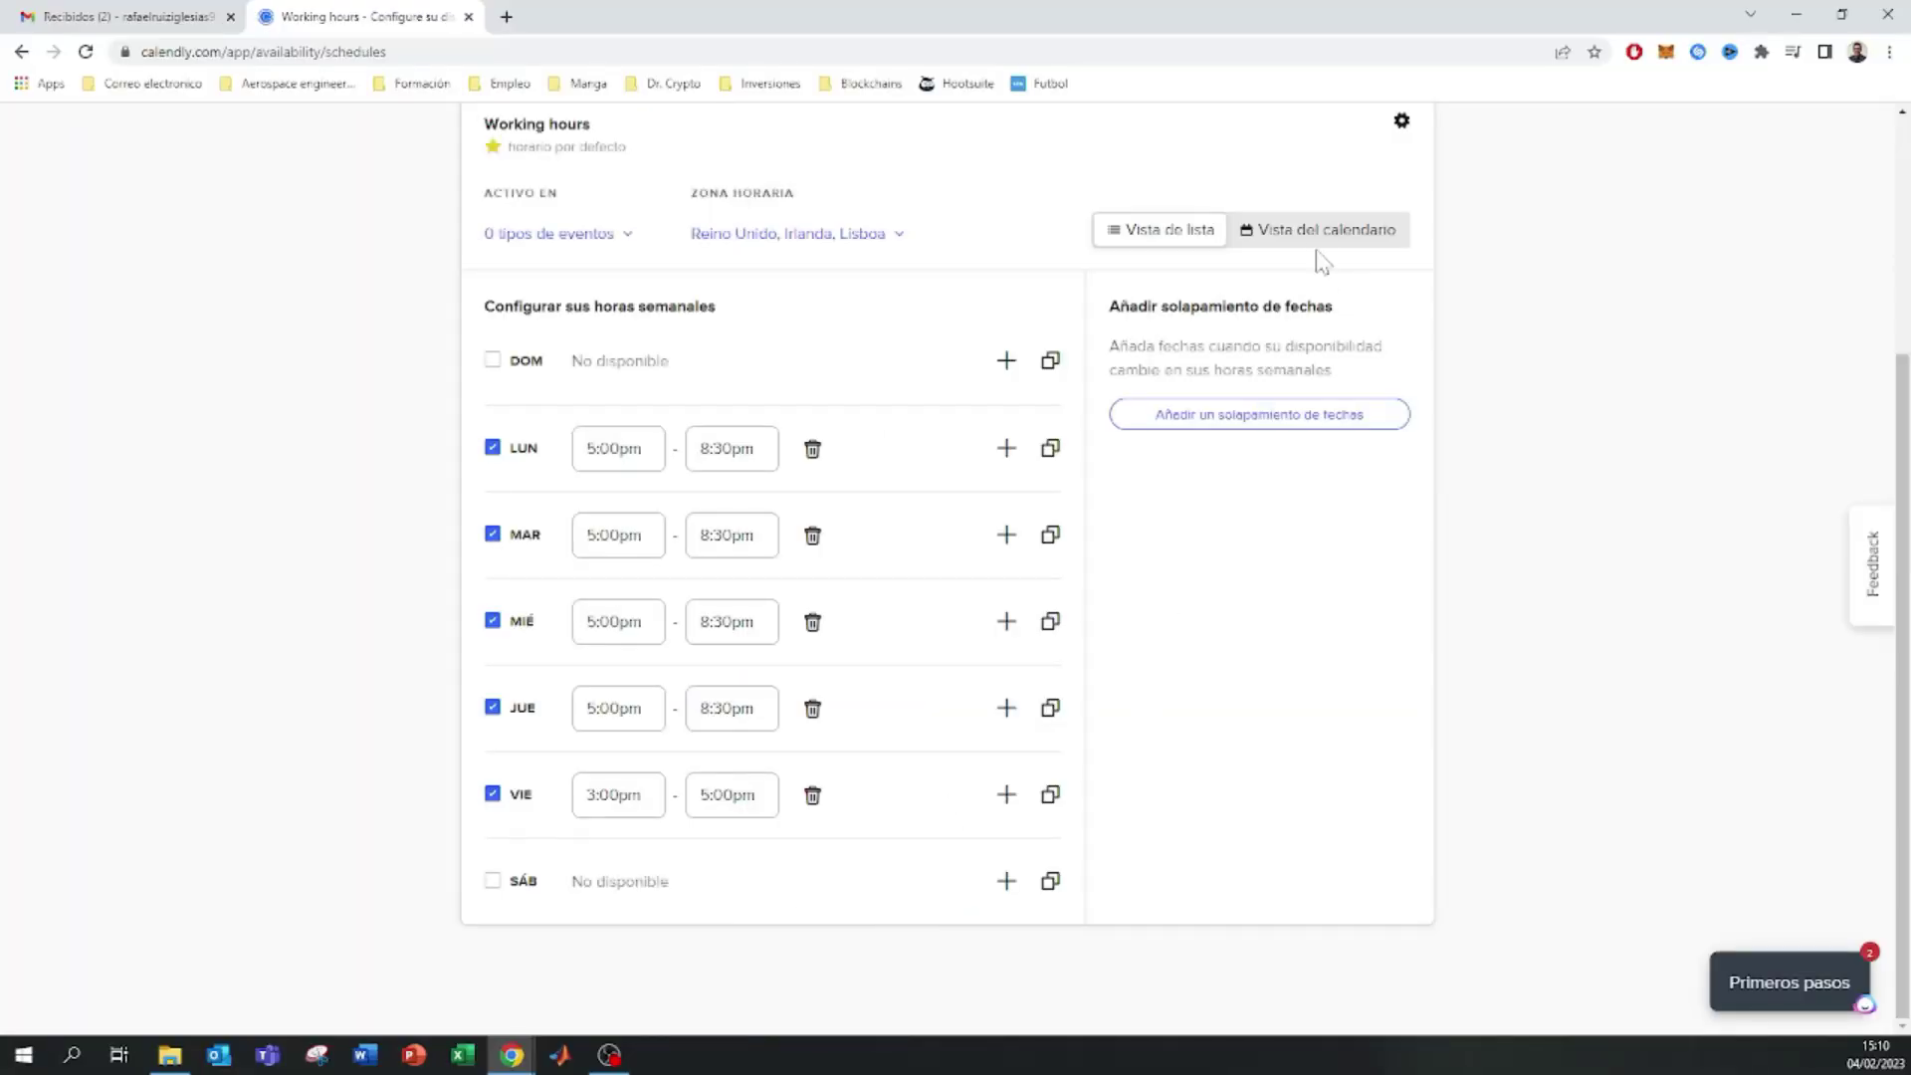
- Show the Working hours schedule in calendar view and review the daily hours for February 2023
left_click(1321, 229)
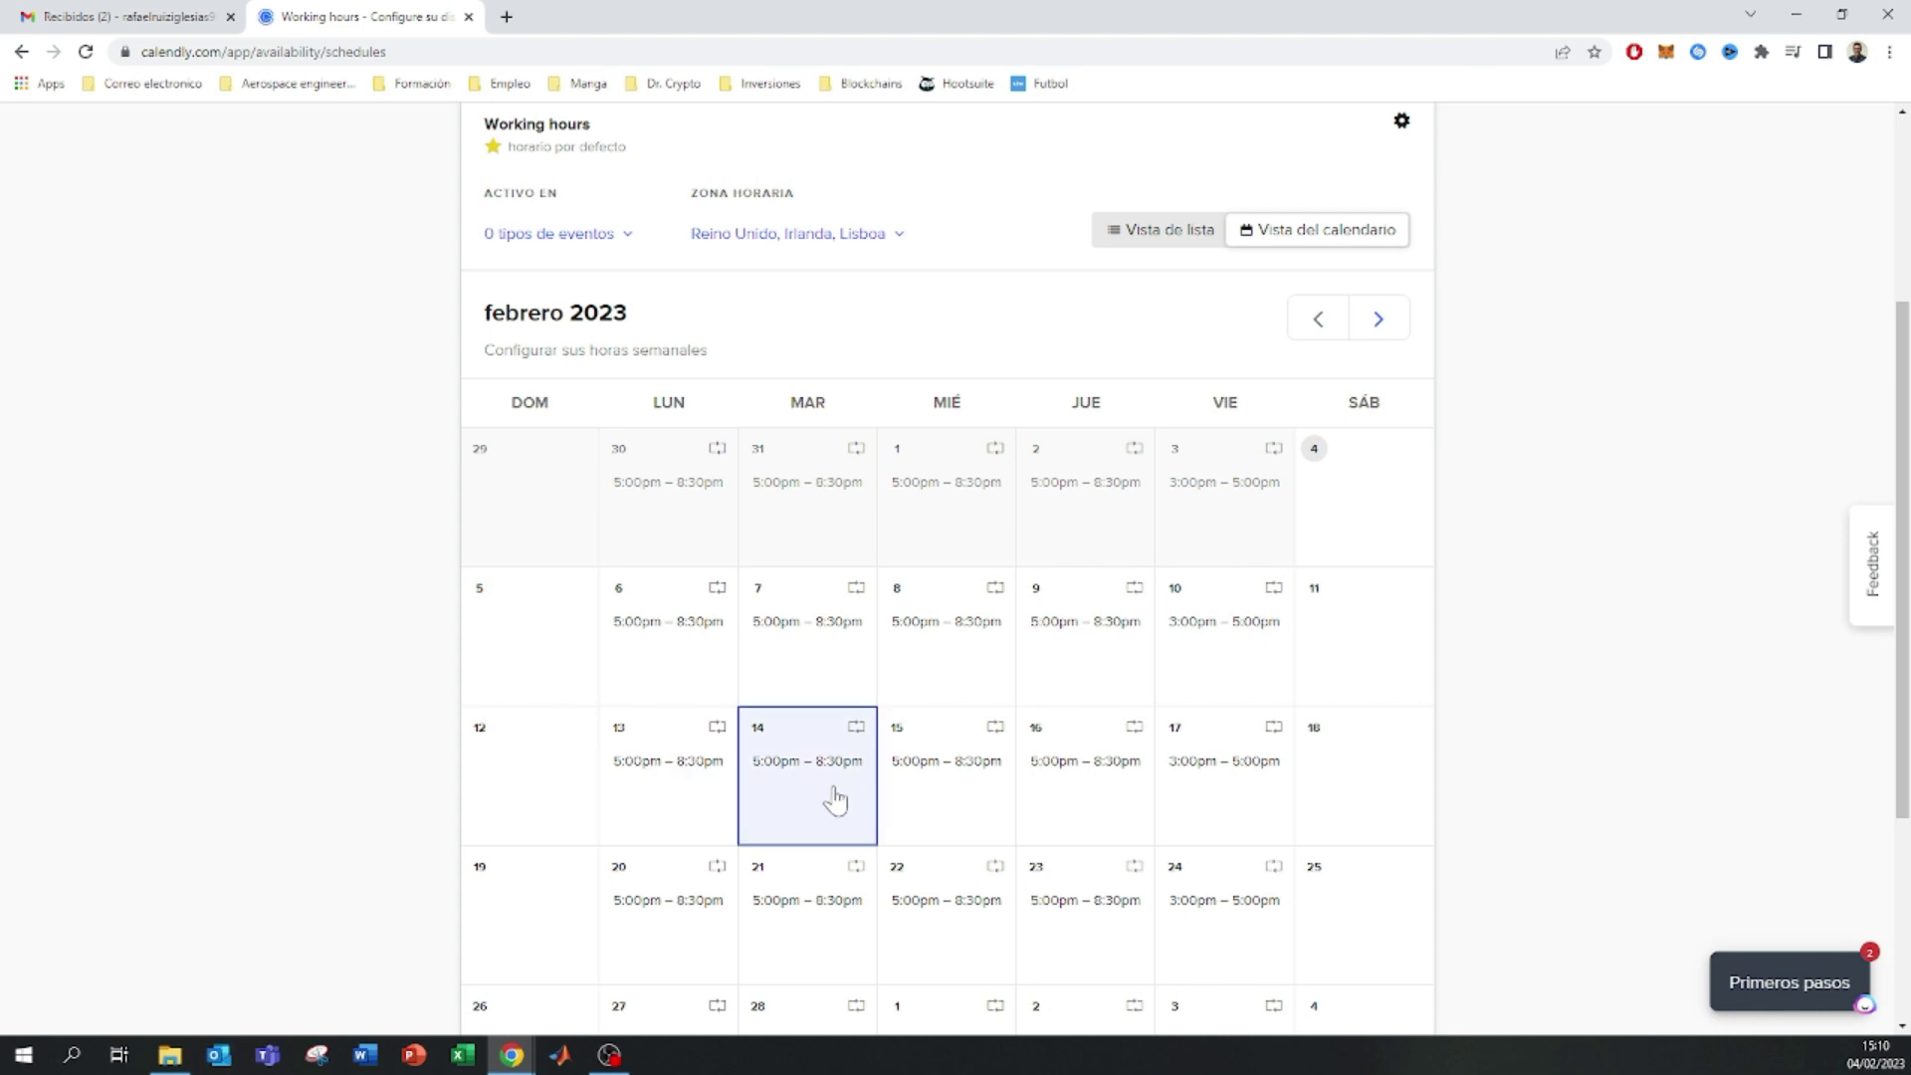
scroll(1304, 746, "down", 3)
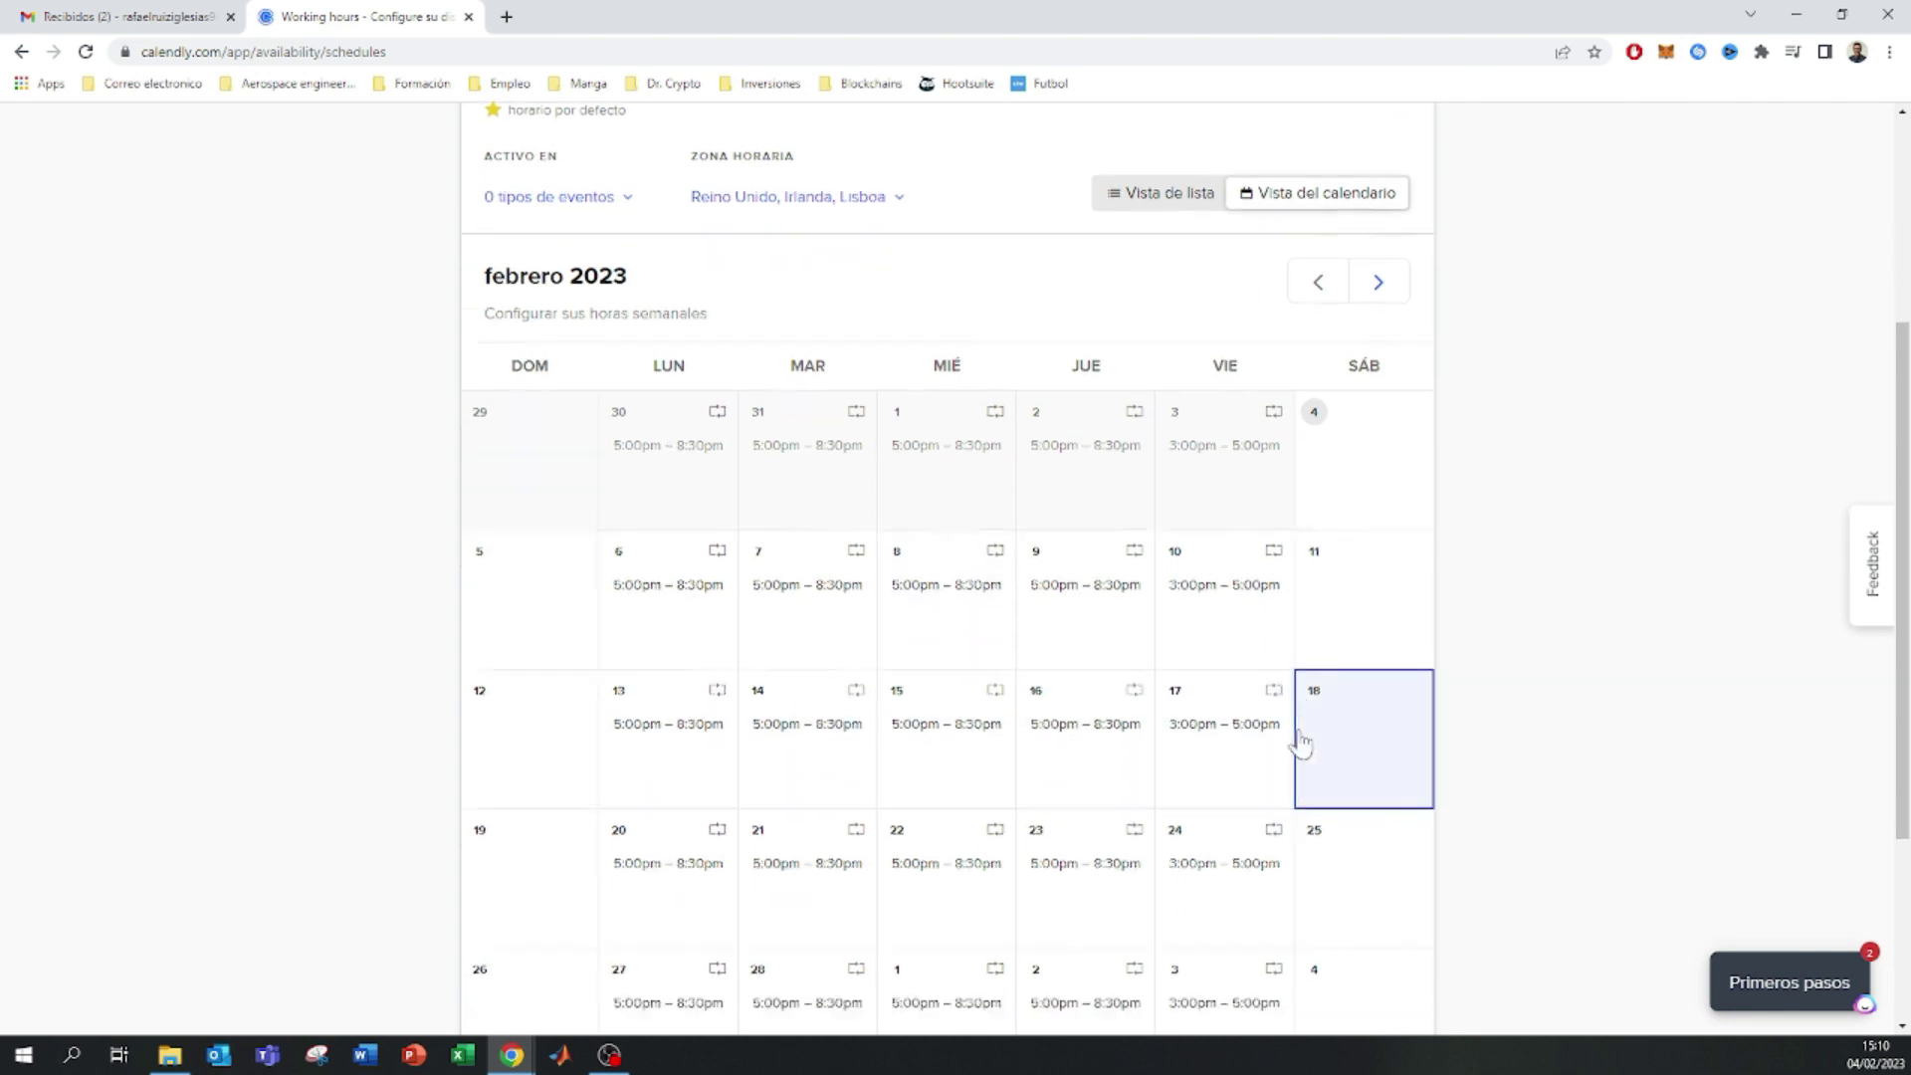
scroll(1264, 676, "up", 6)
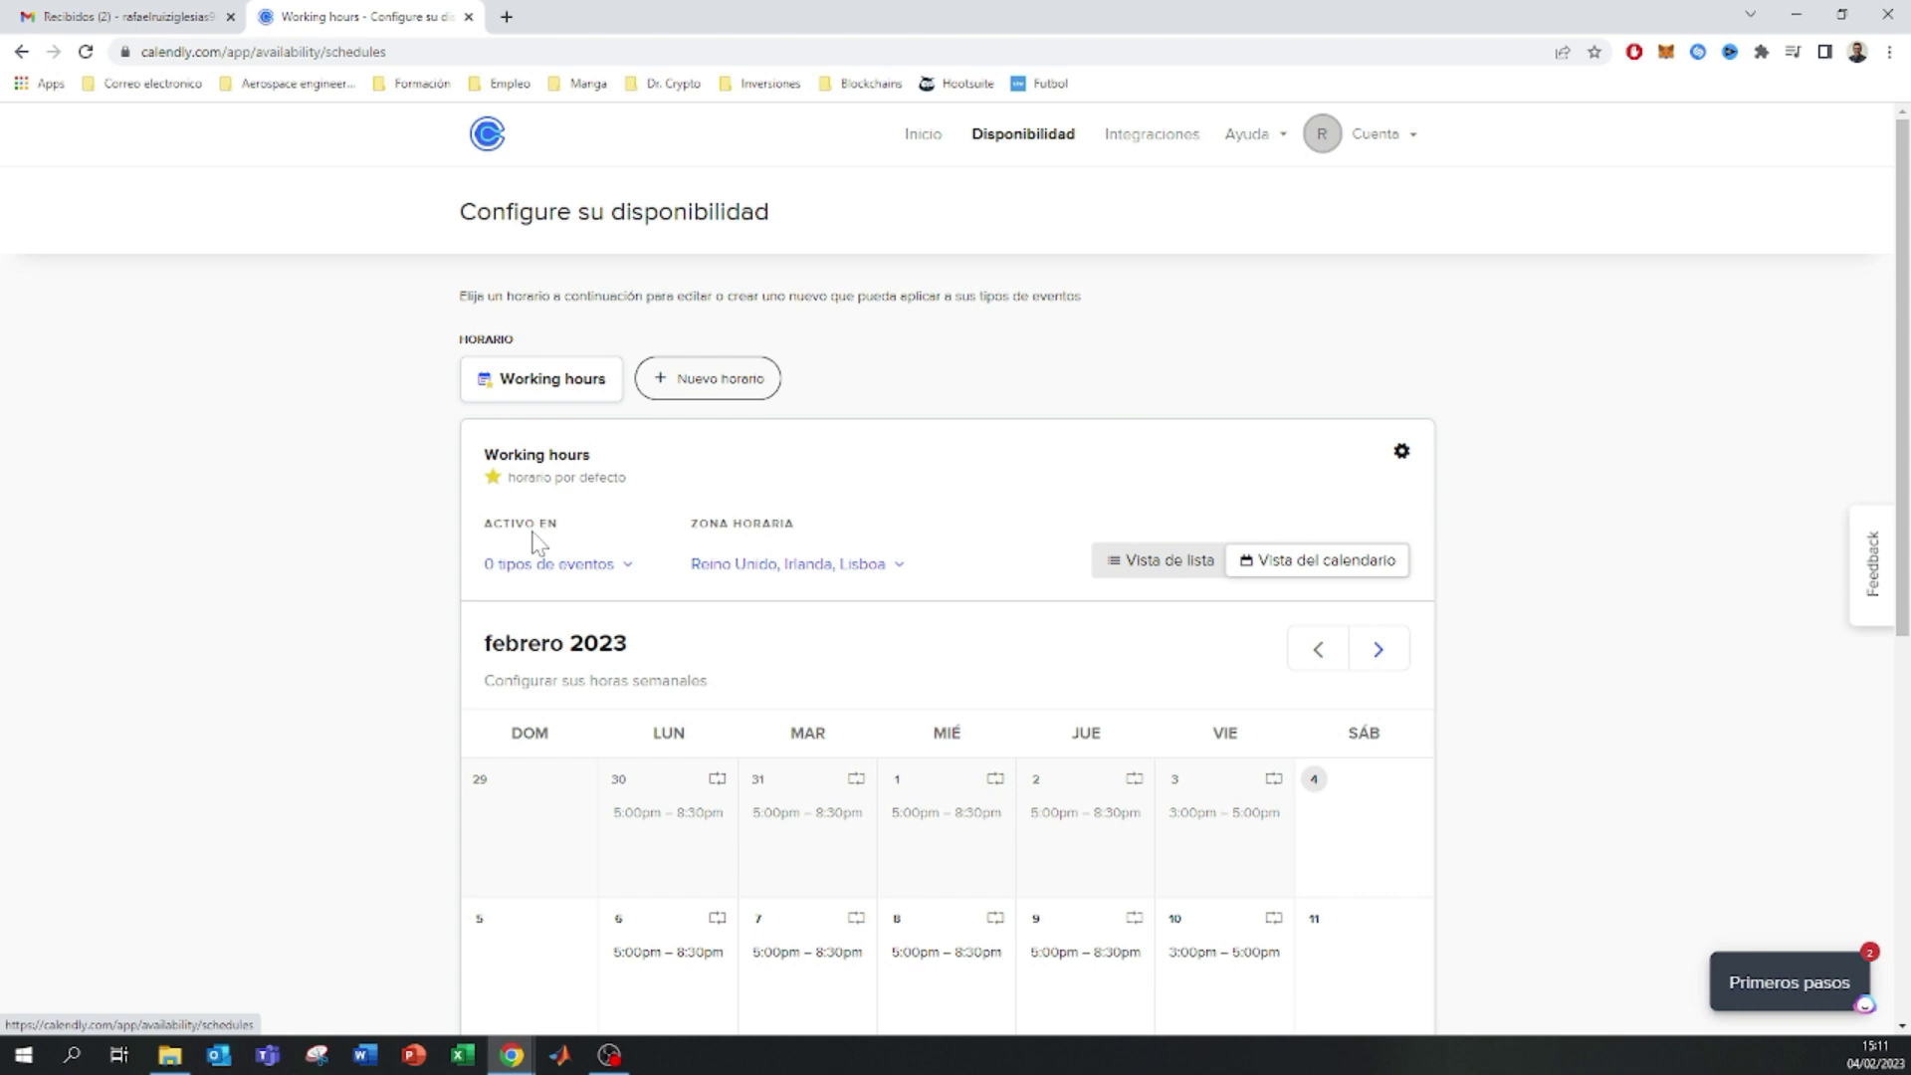
left_click(935, 147)
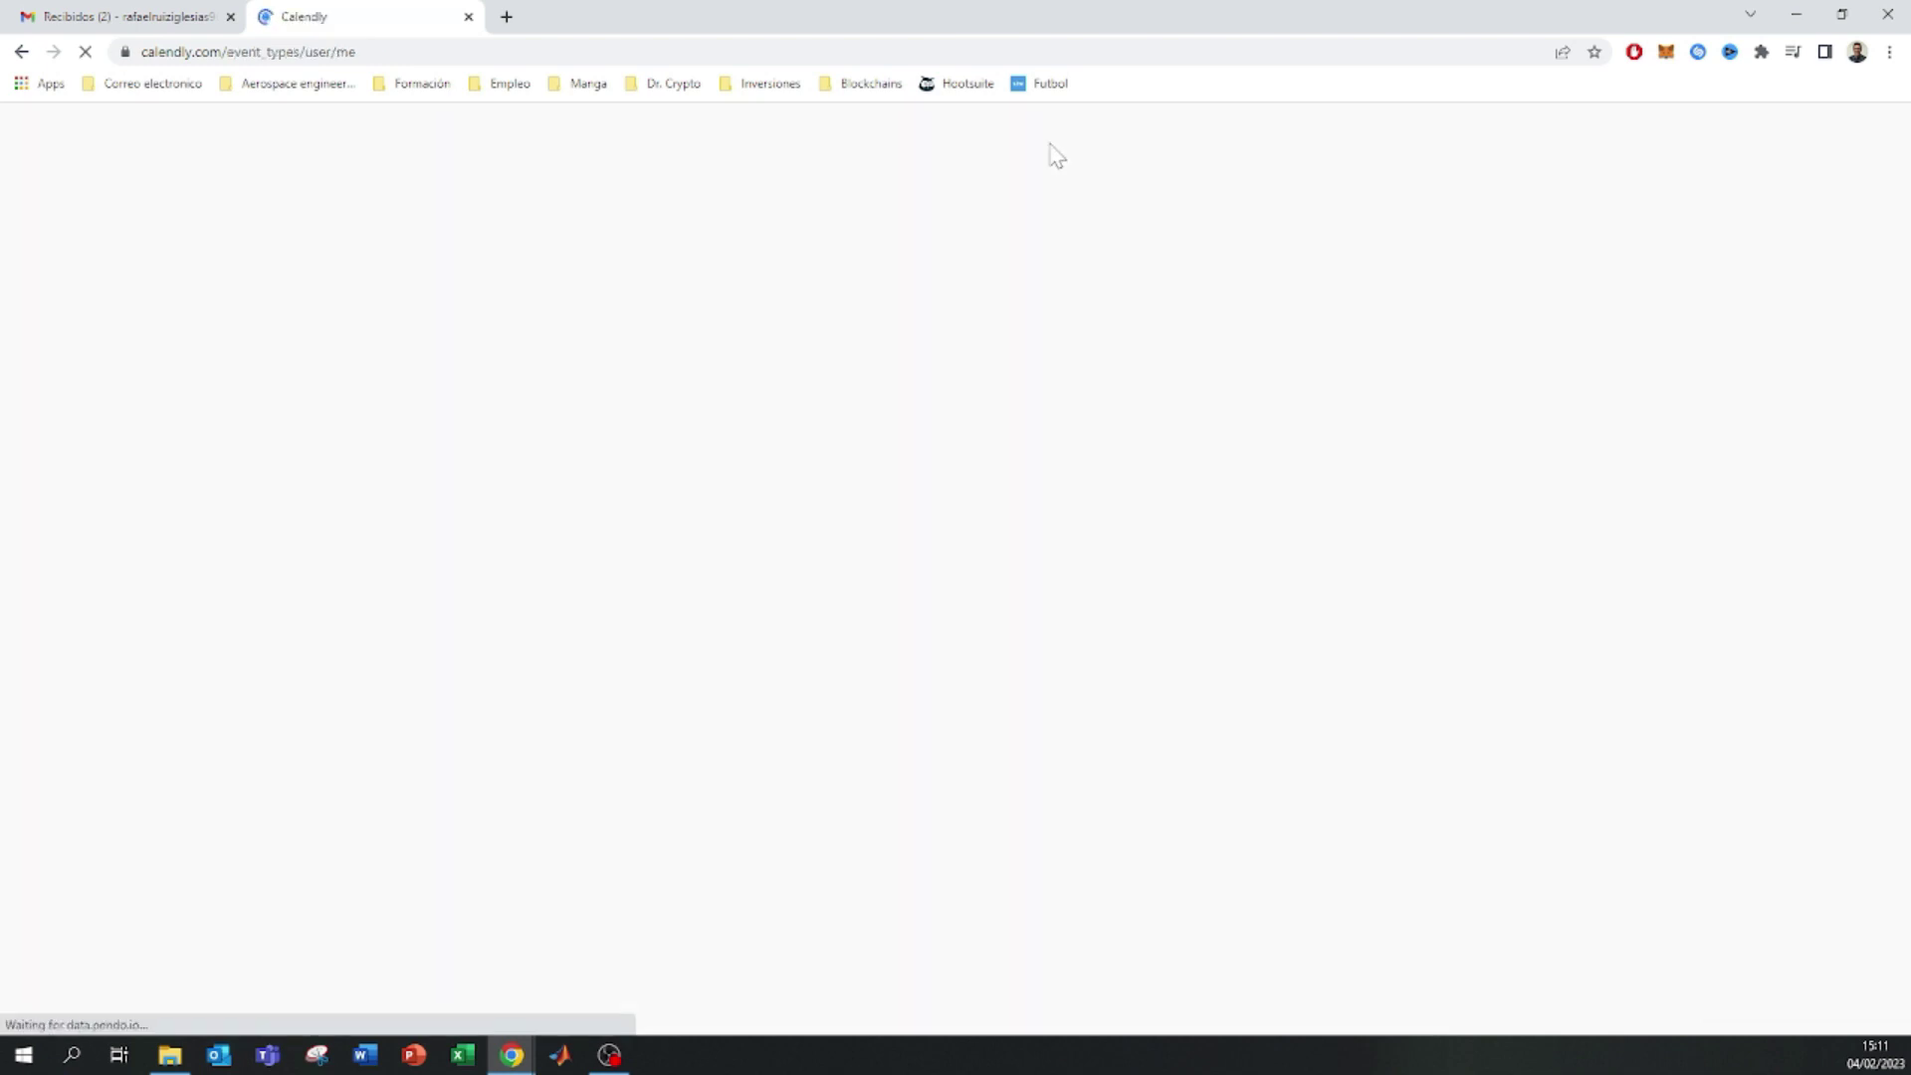
left_click(1045, 139)
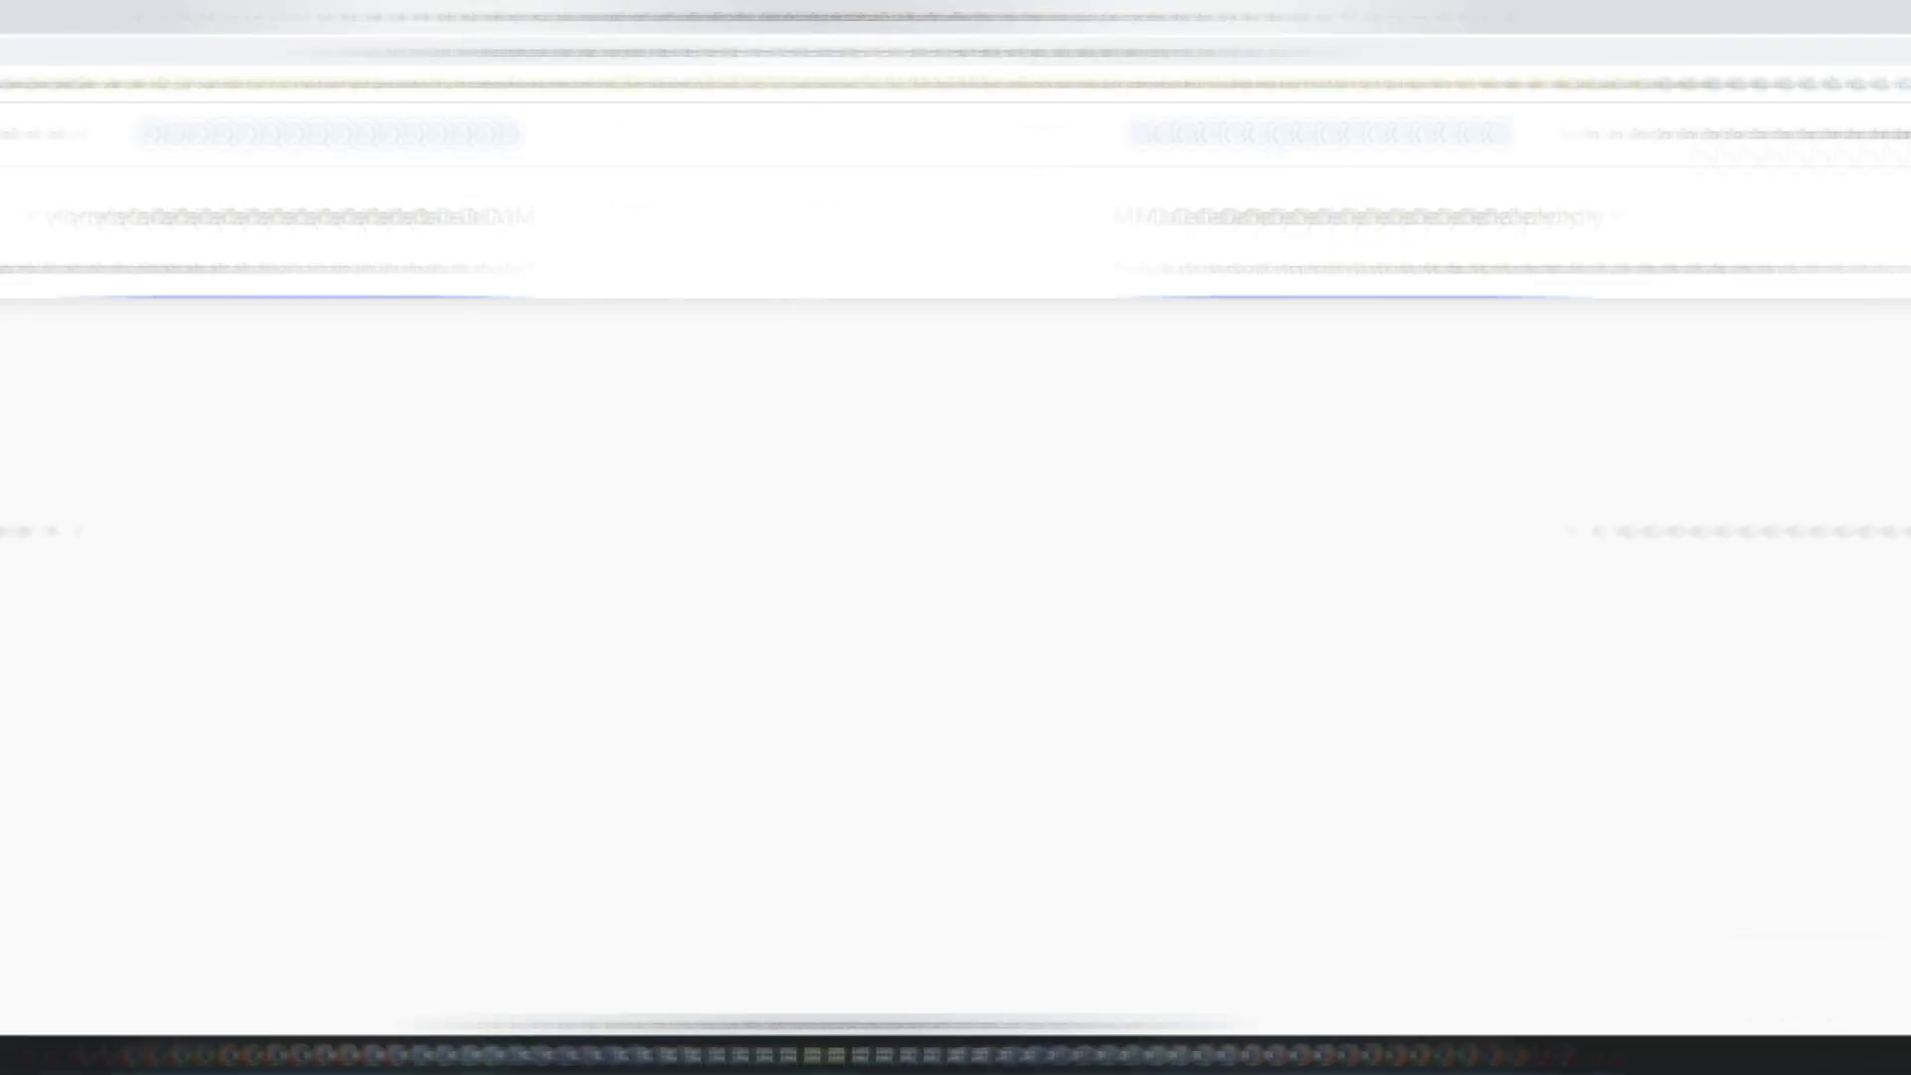
scroll(557, 646, "up", 3)
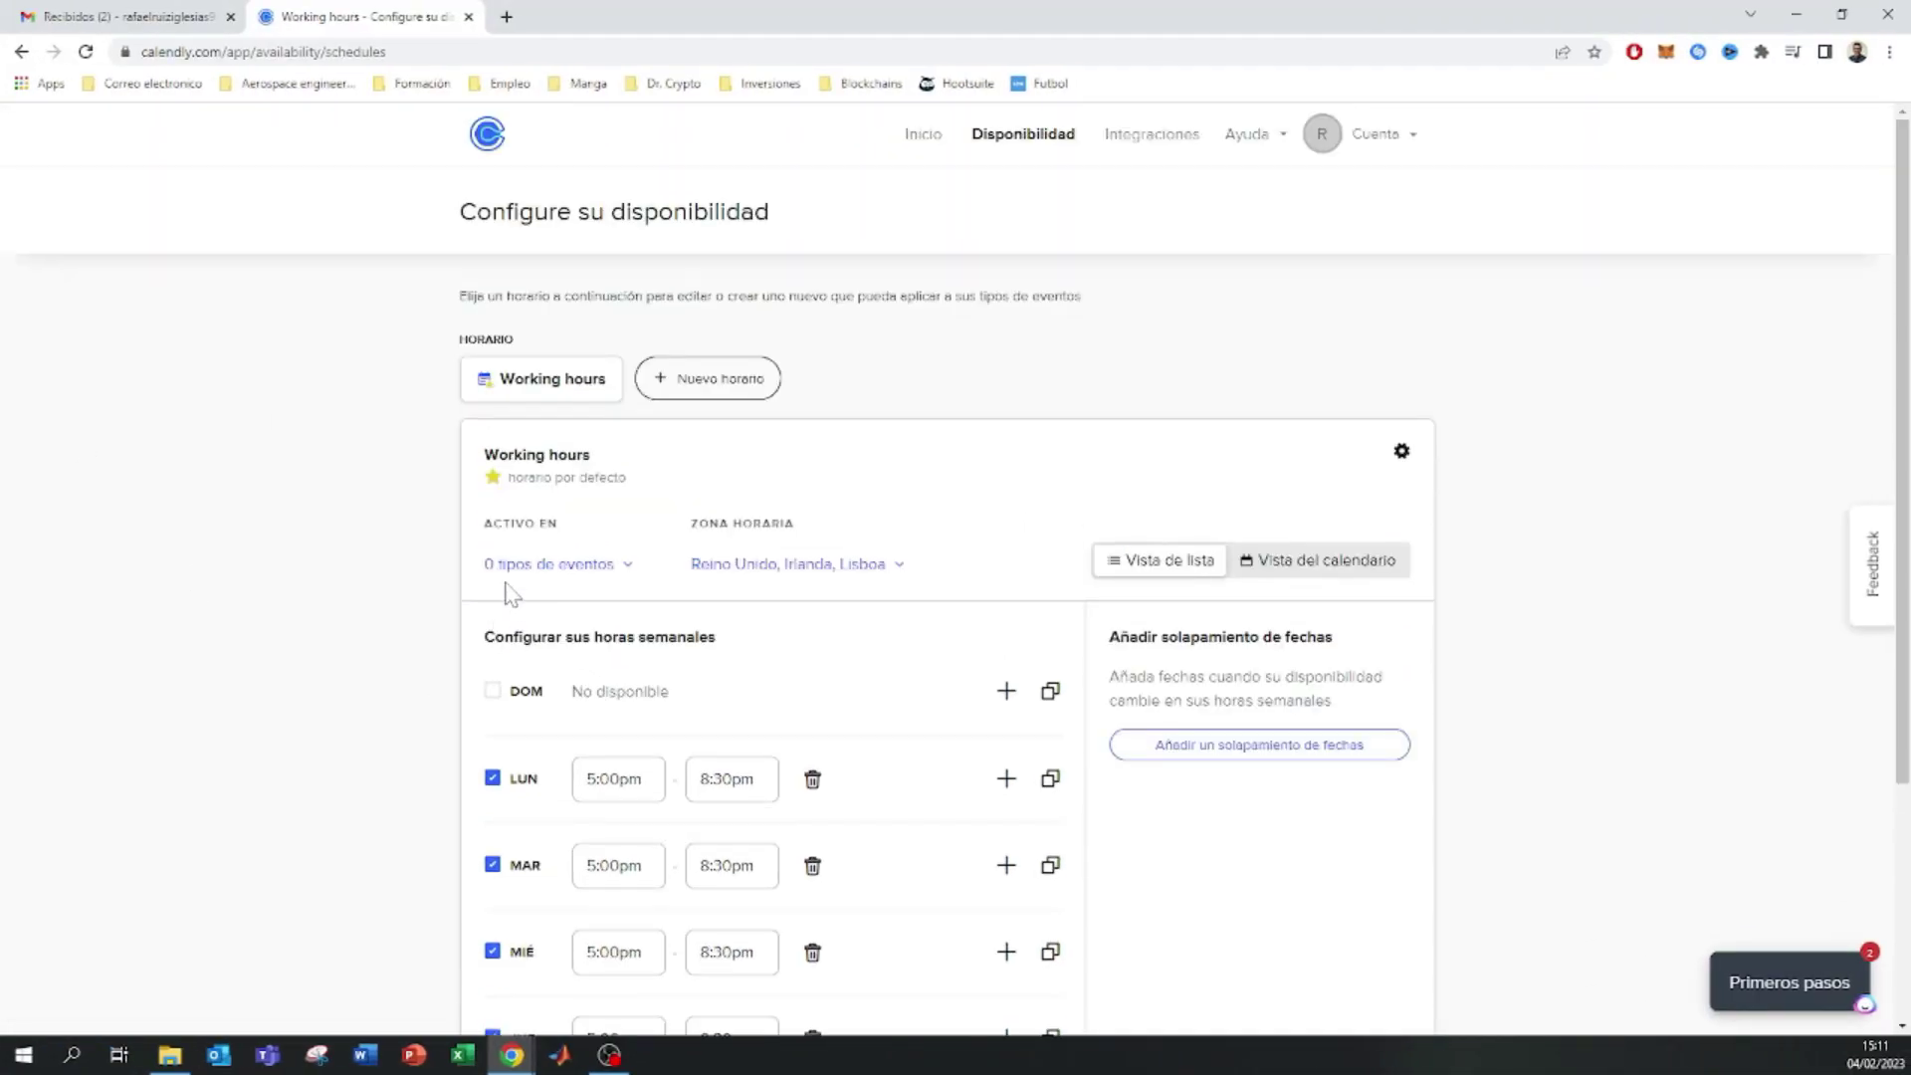
left_click(725, 388)
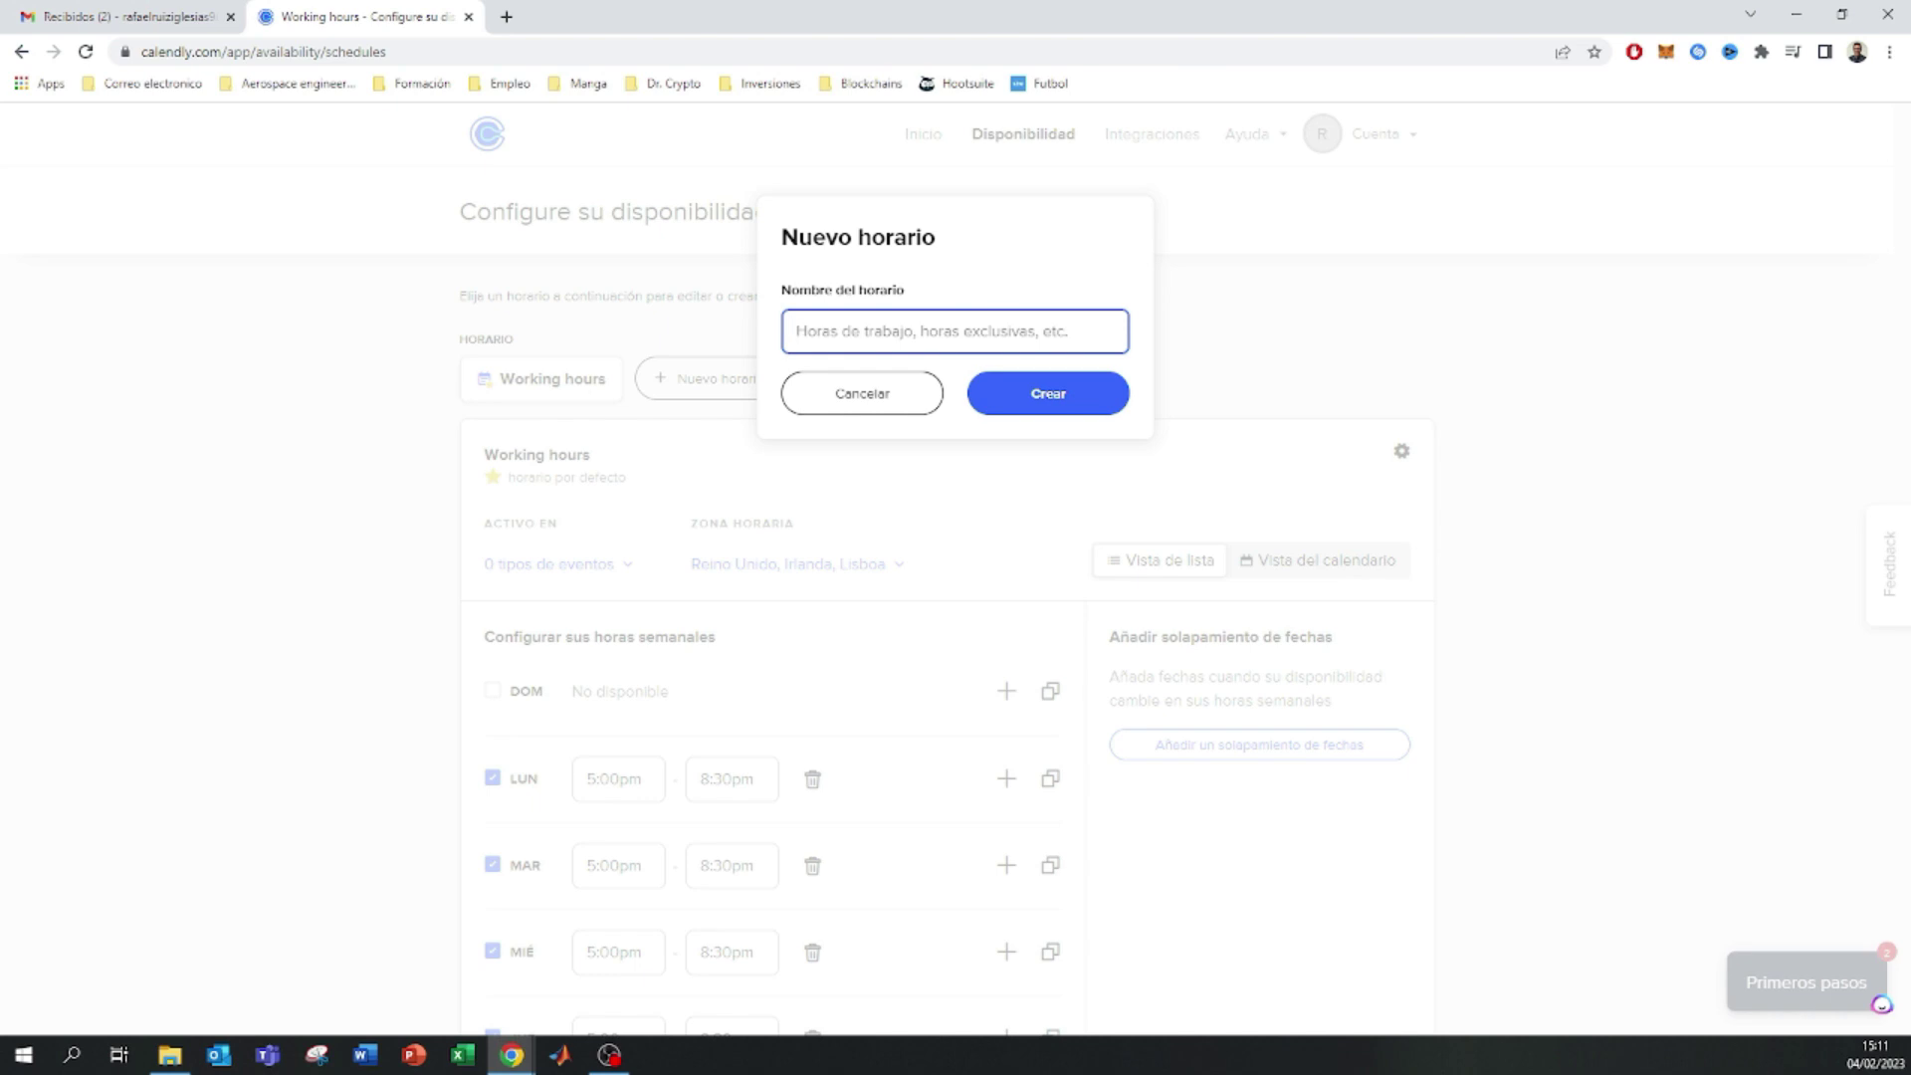
left_click(797, 408)
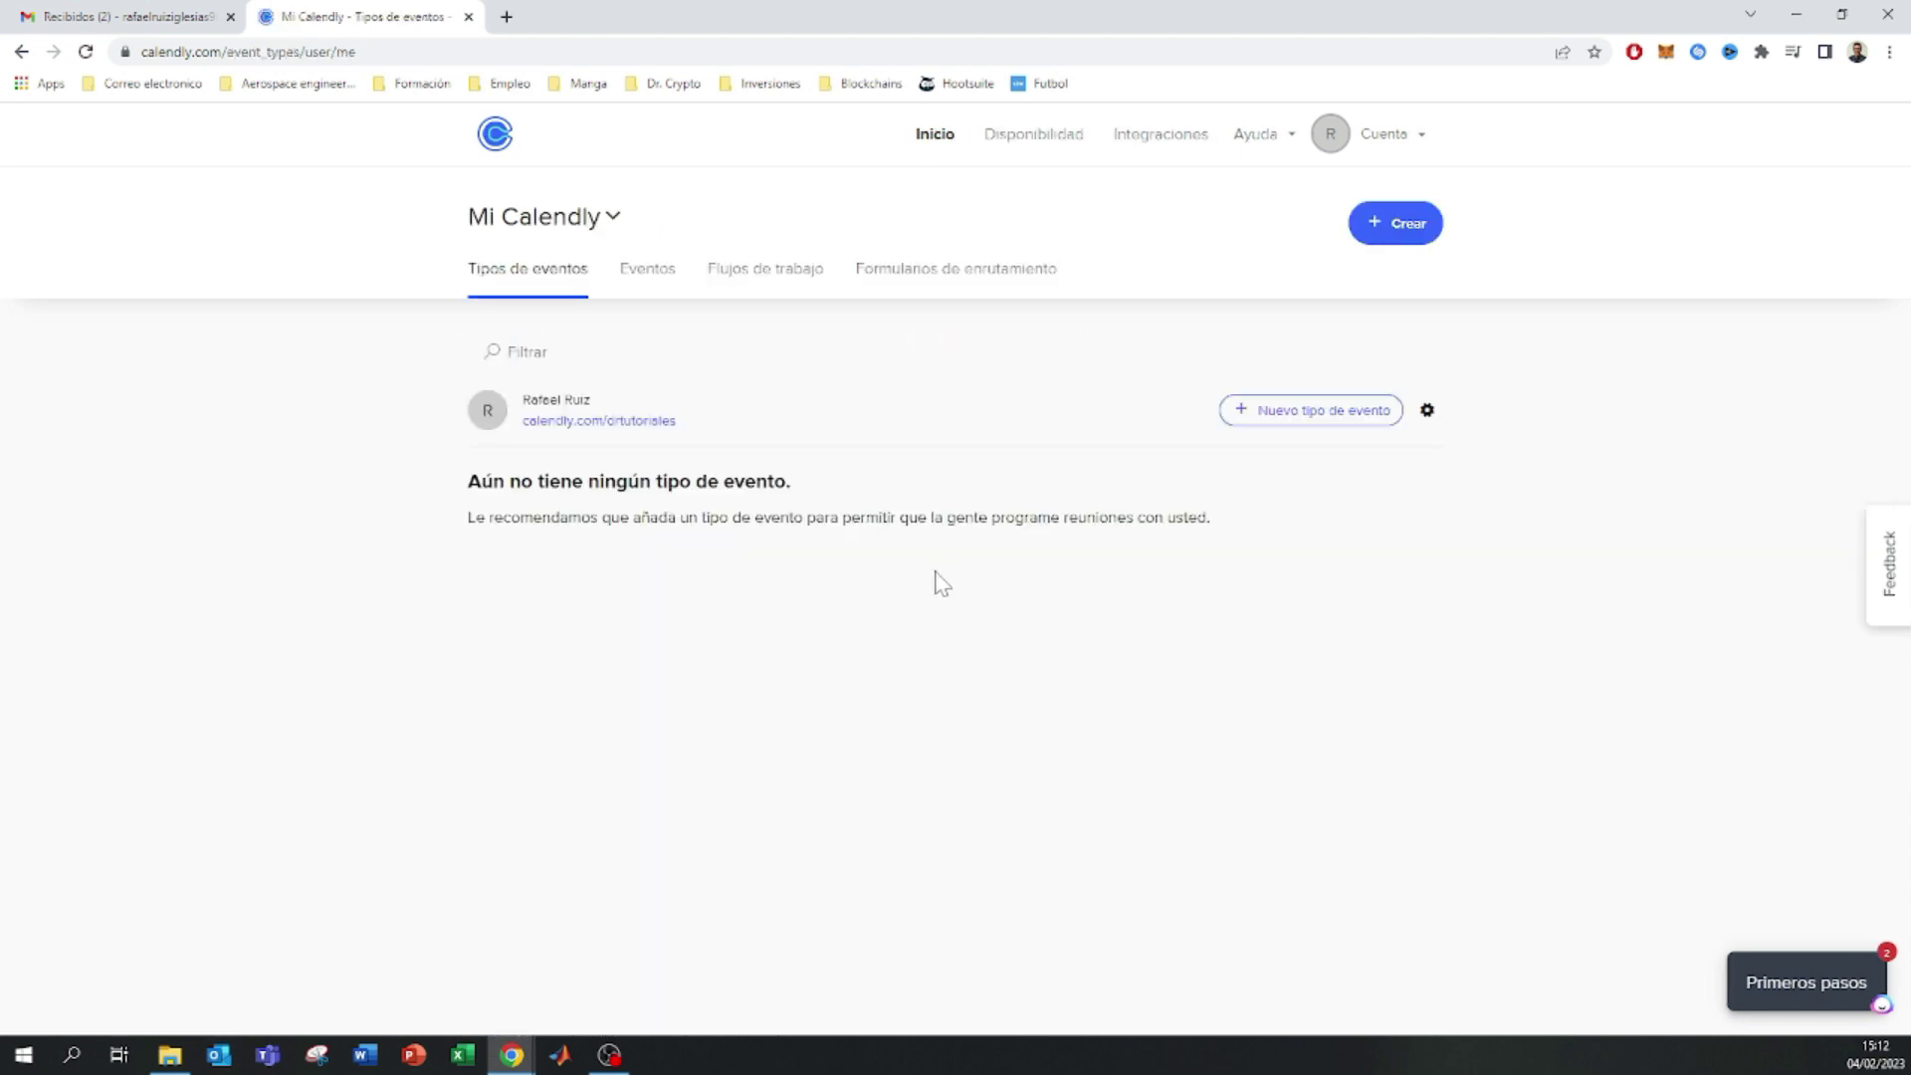
- Start a new event type from the home page, review the available meeting formats and choose the private one-on-one format (En privado)
left_click(614, 219)
left_click(998, 392)
left_click(1315, 418)
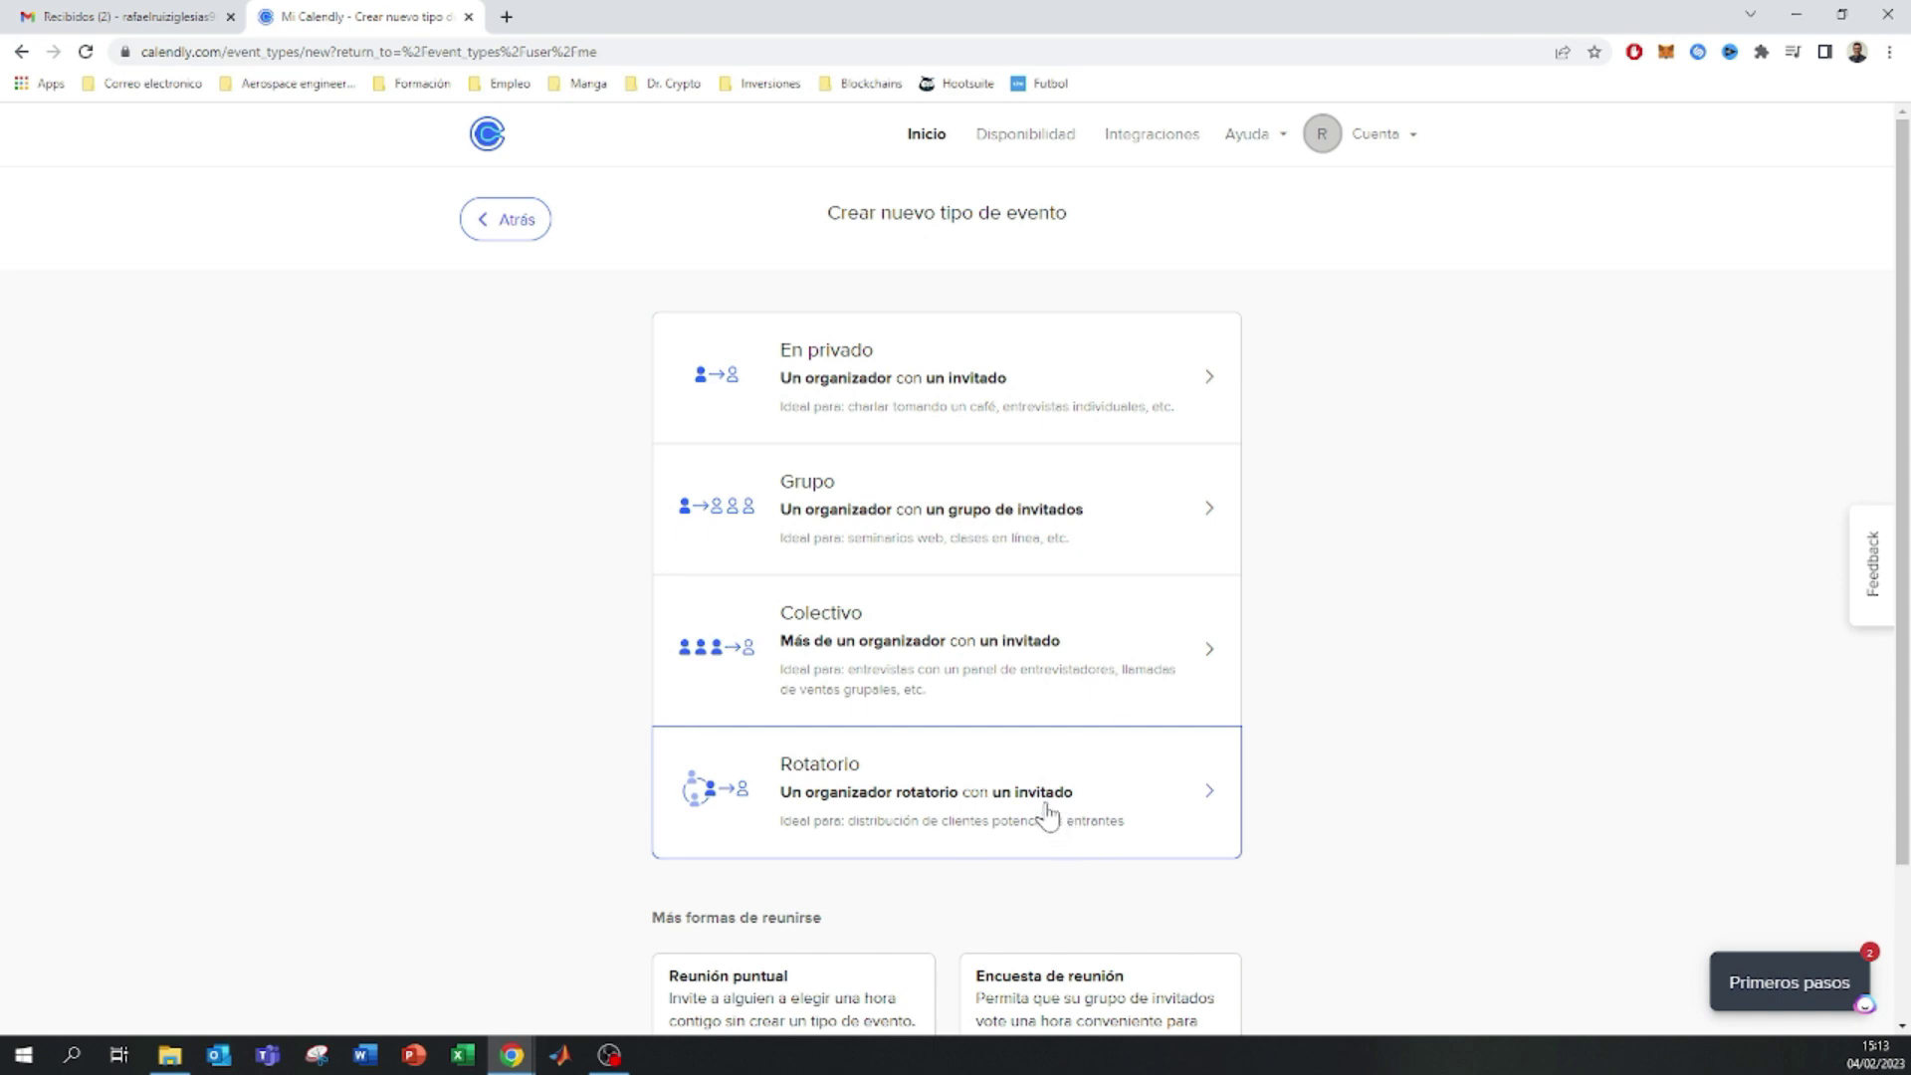
scroll(1019, 428, "down", 2)
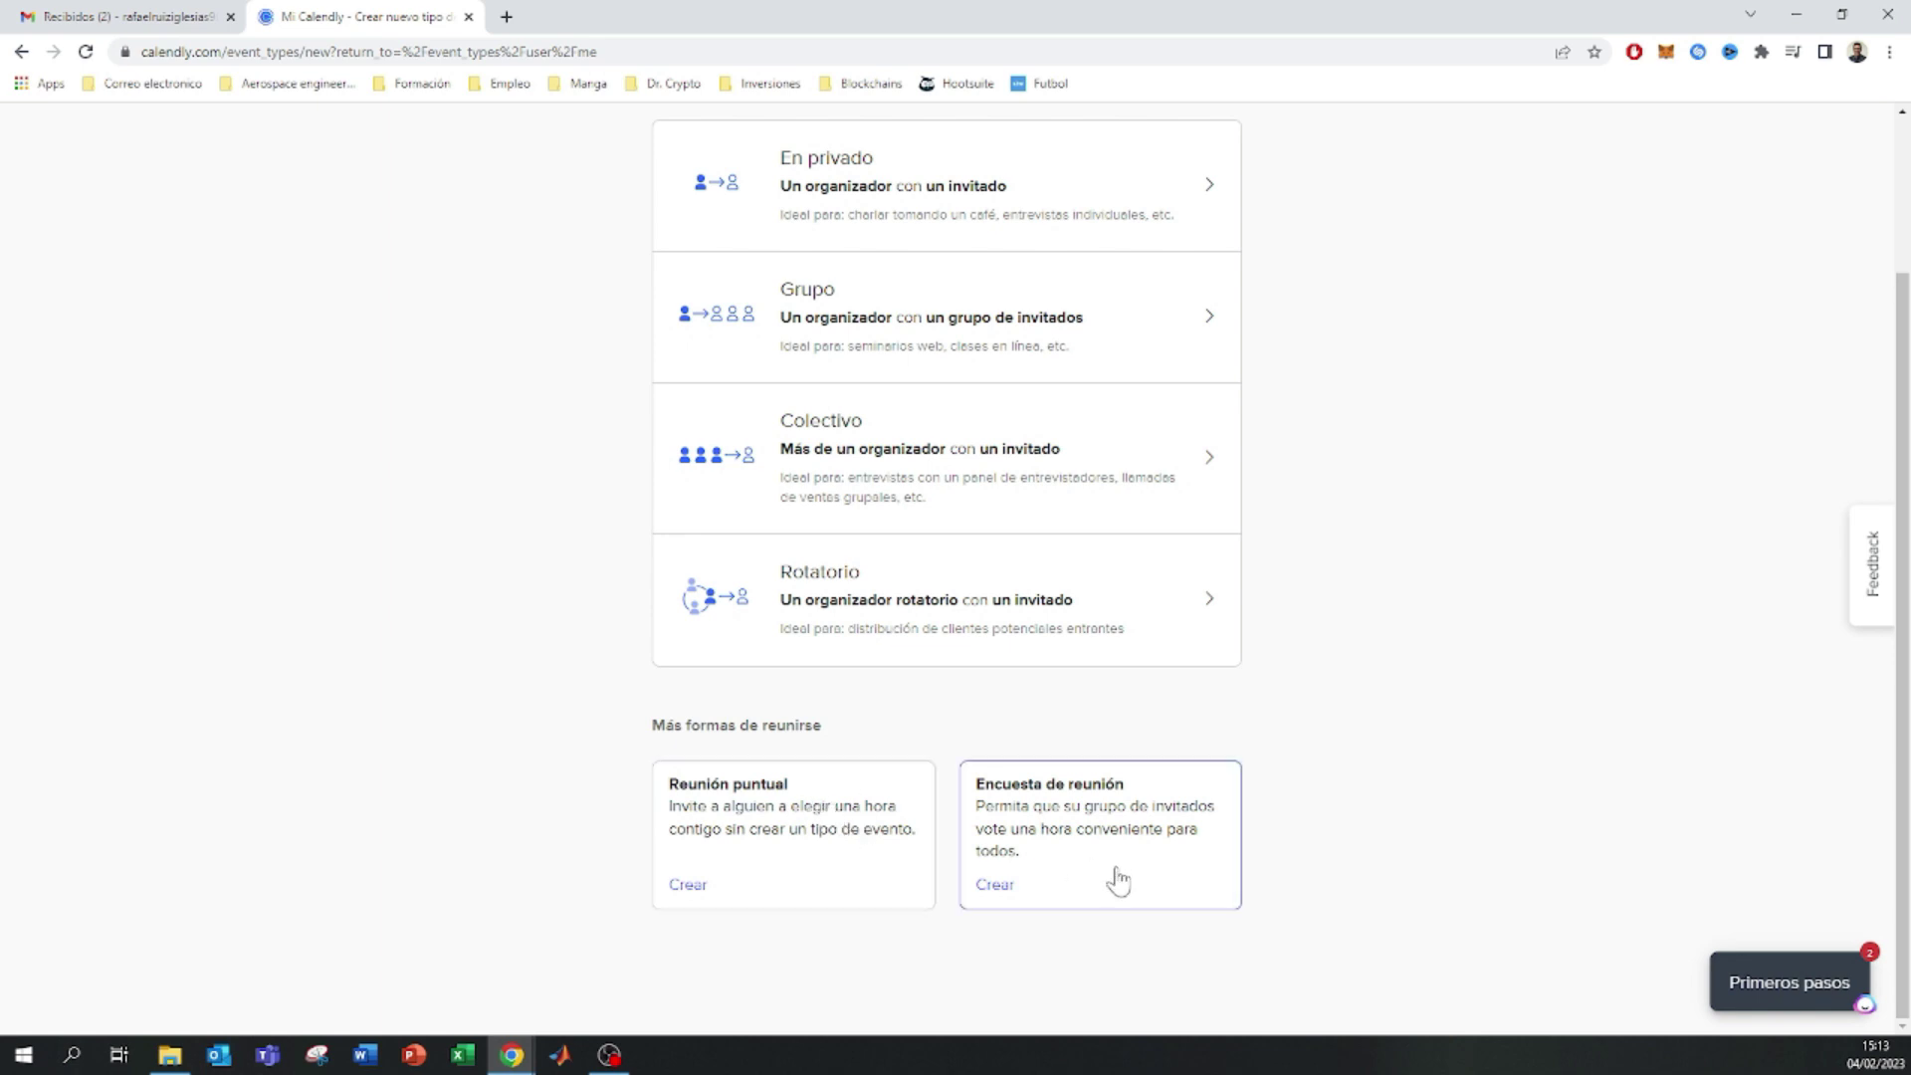
scroll(1144, 780, "up", 2)
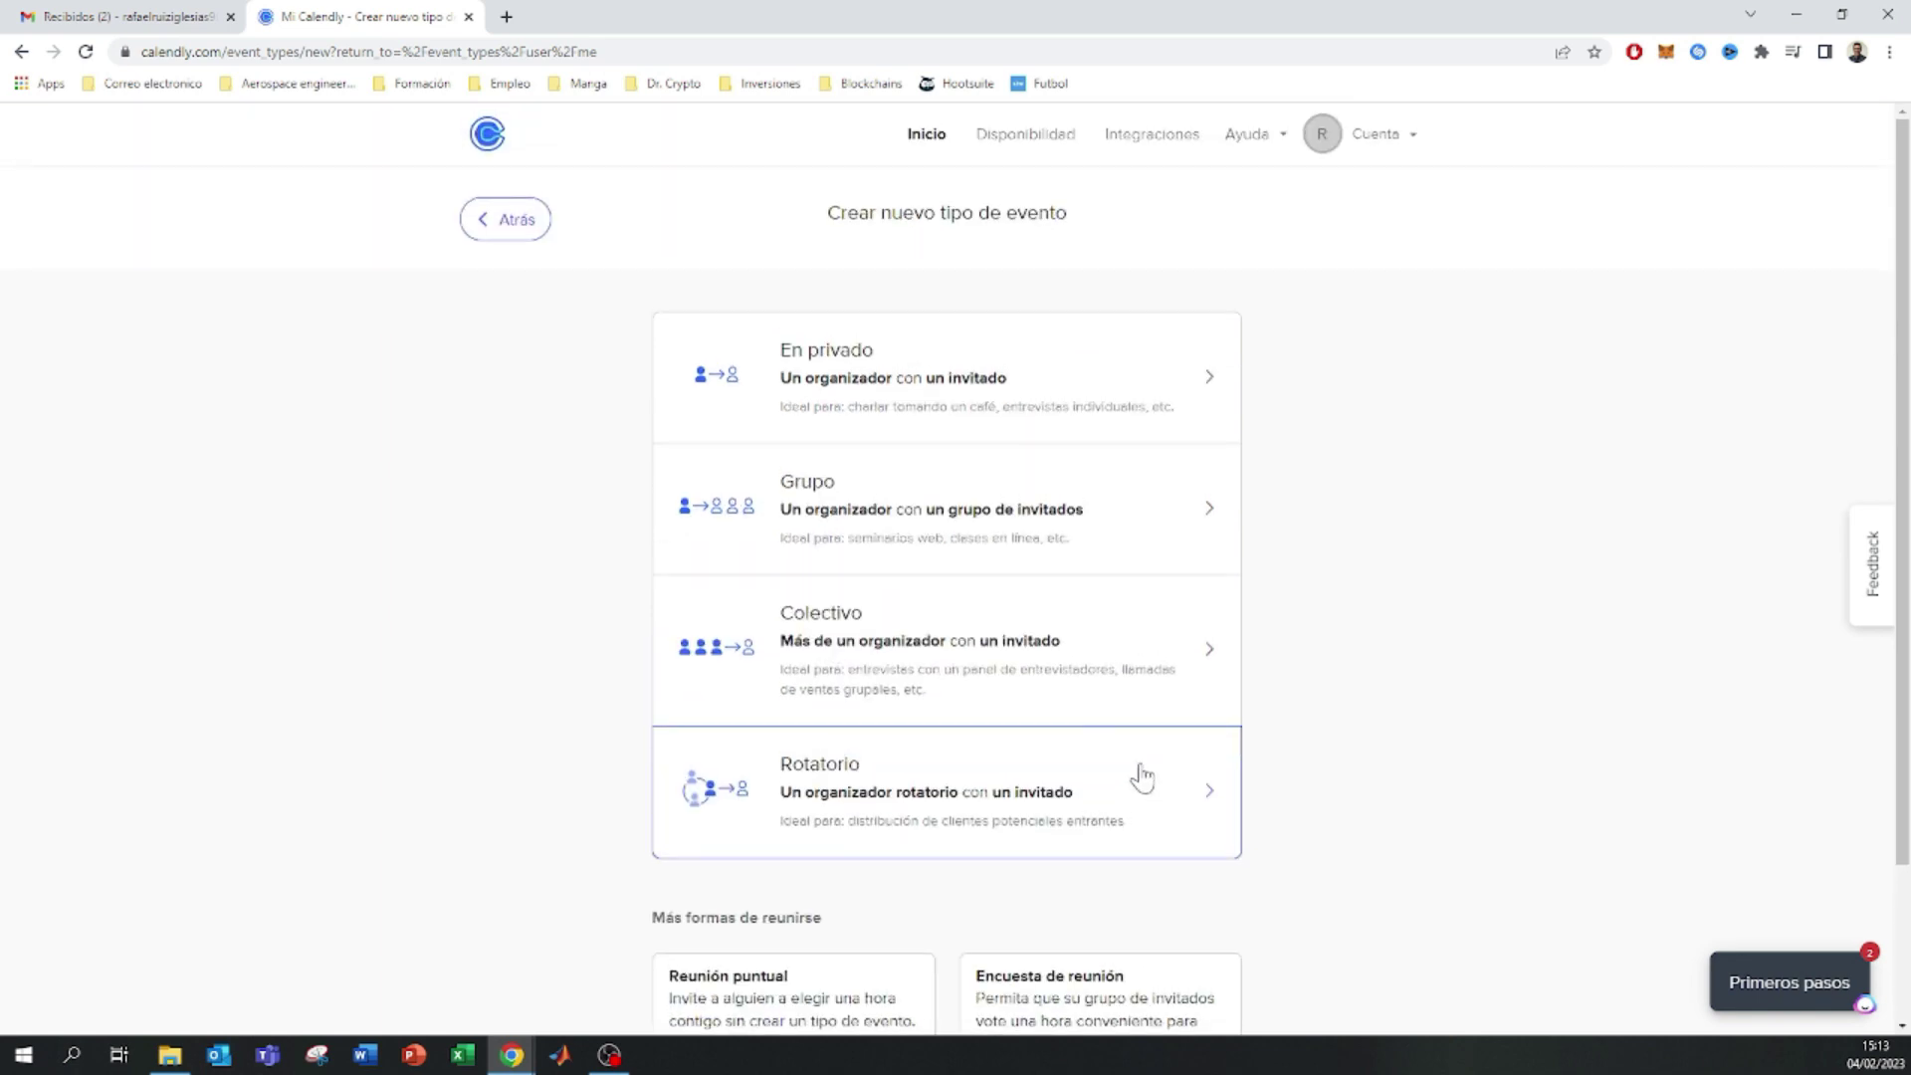
left_click(990, 405)
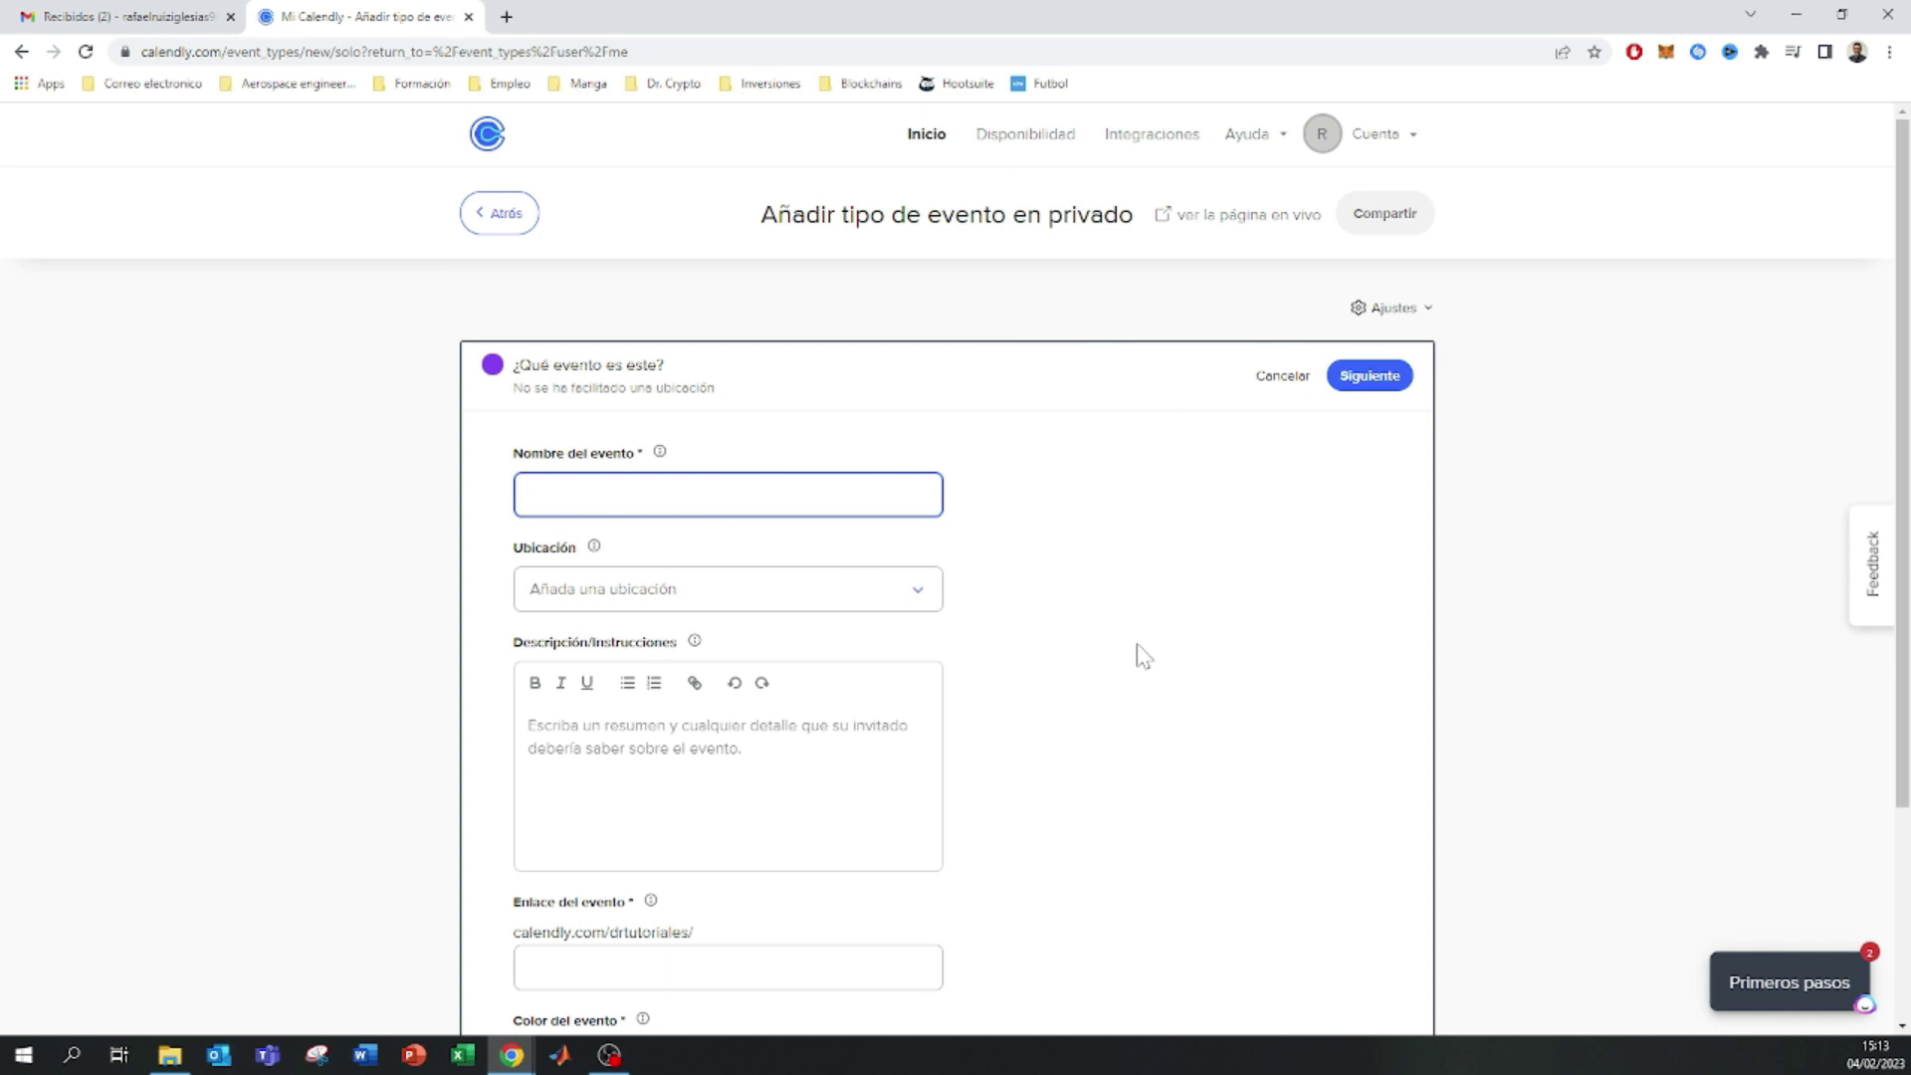
- Name the event Consultoria and set its location to Google Meet
type("Consultoria")
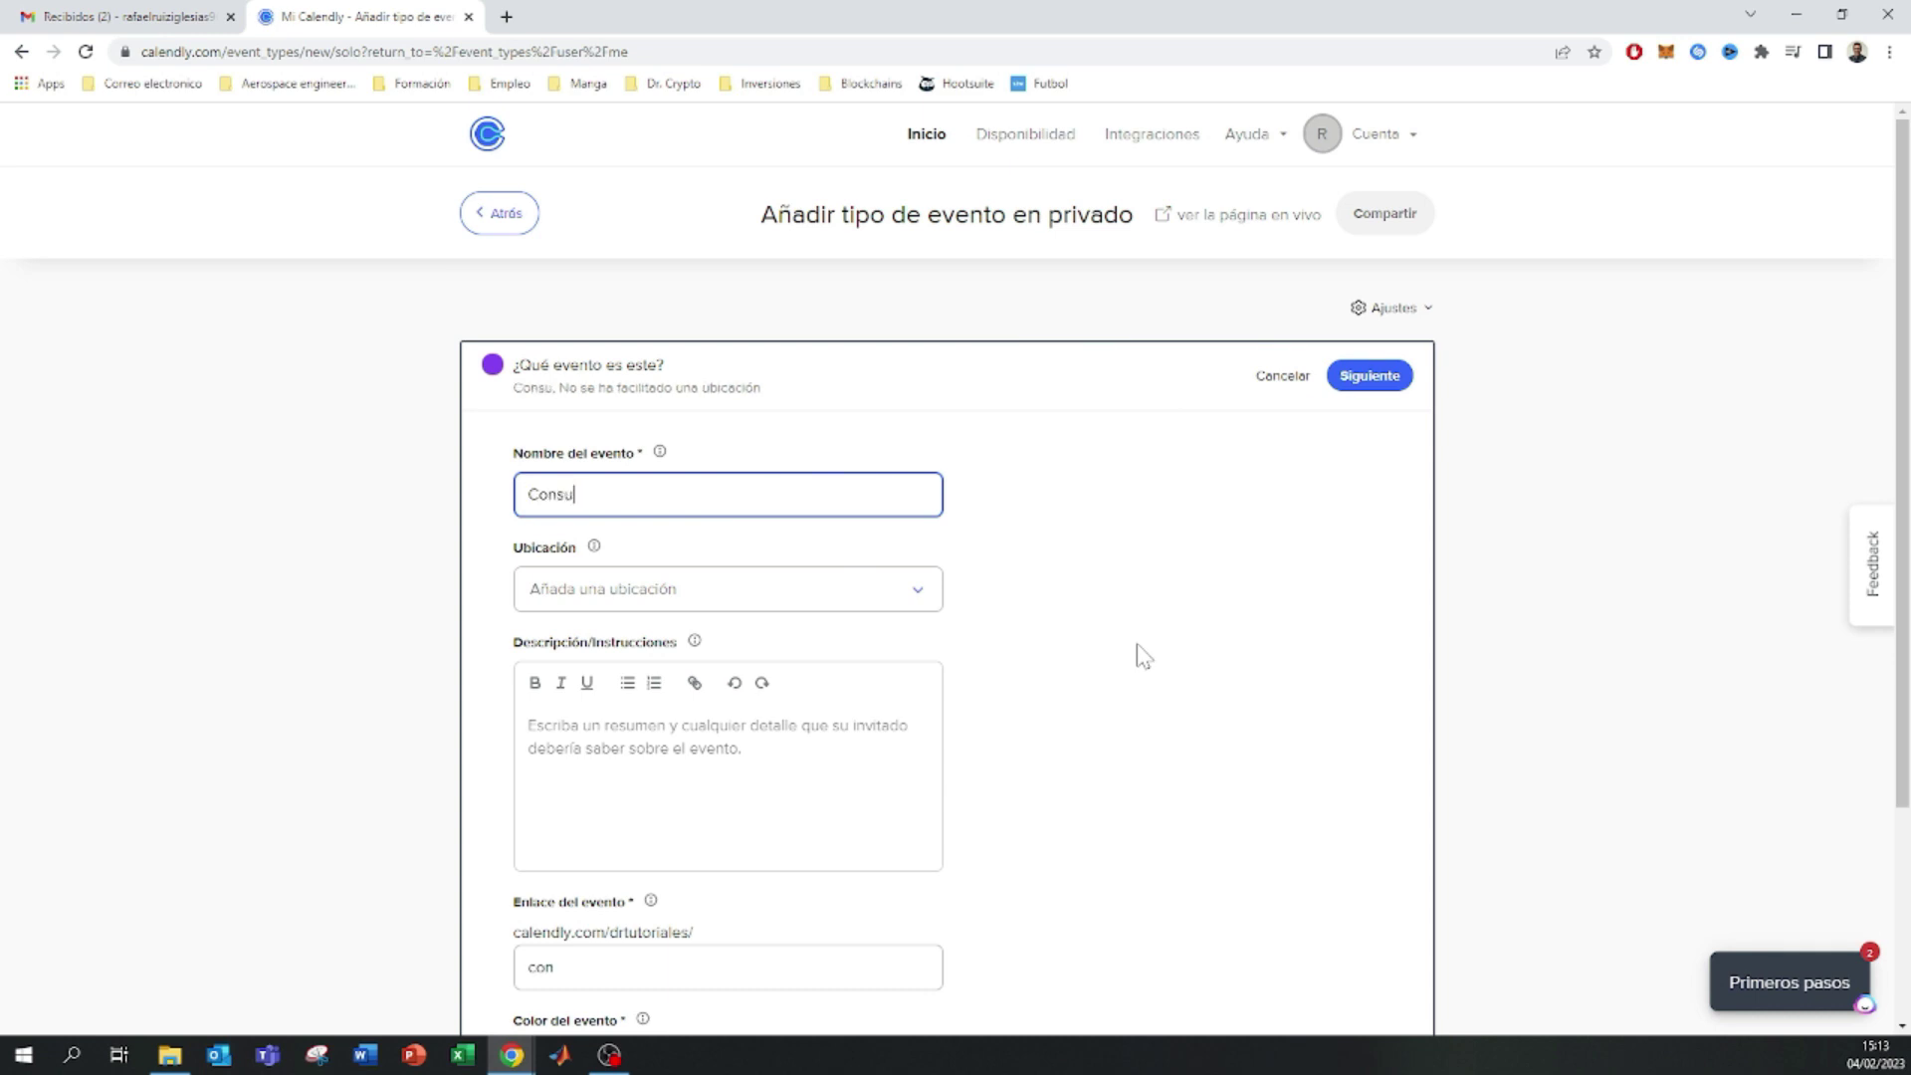
left_click(935, 607)
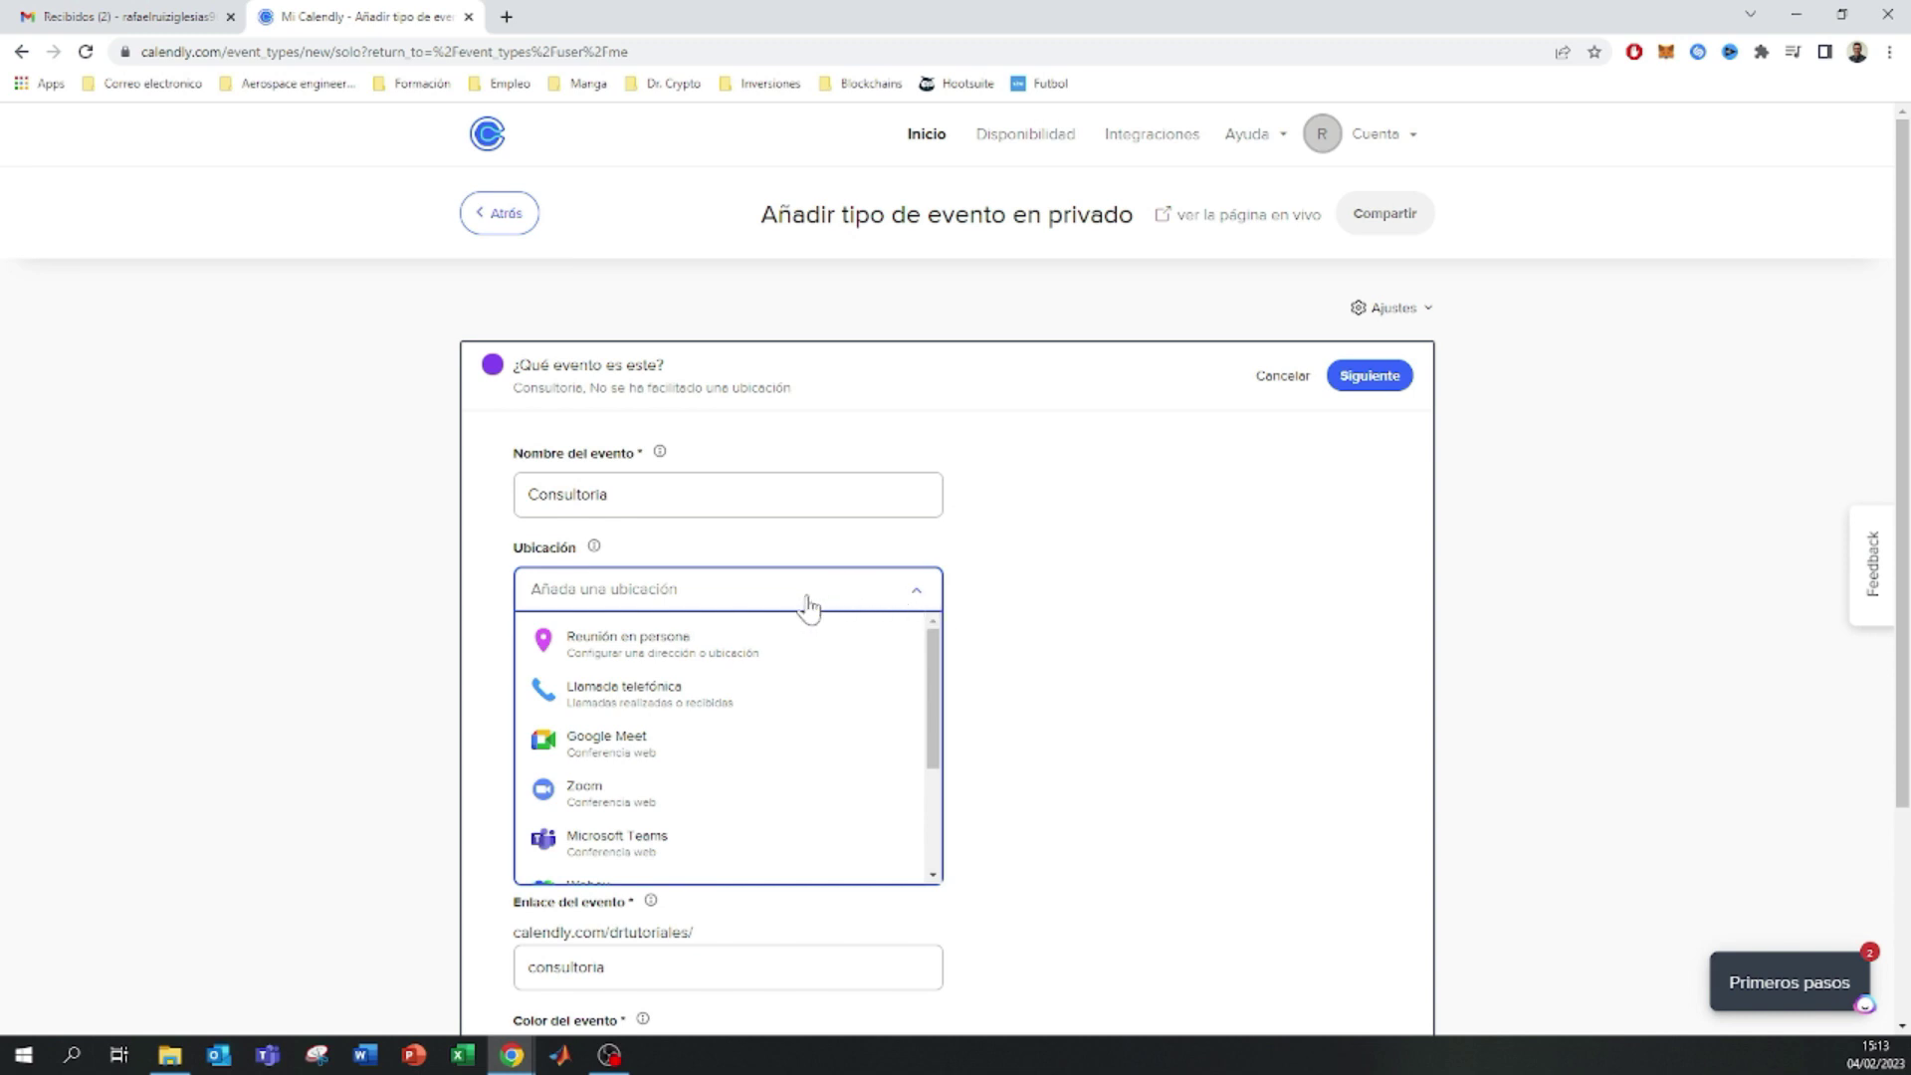
left_click(595, 759)
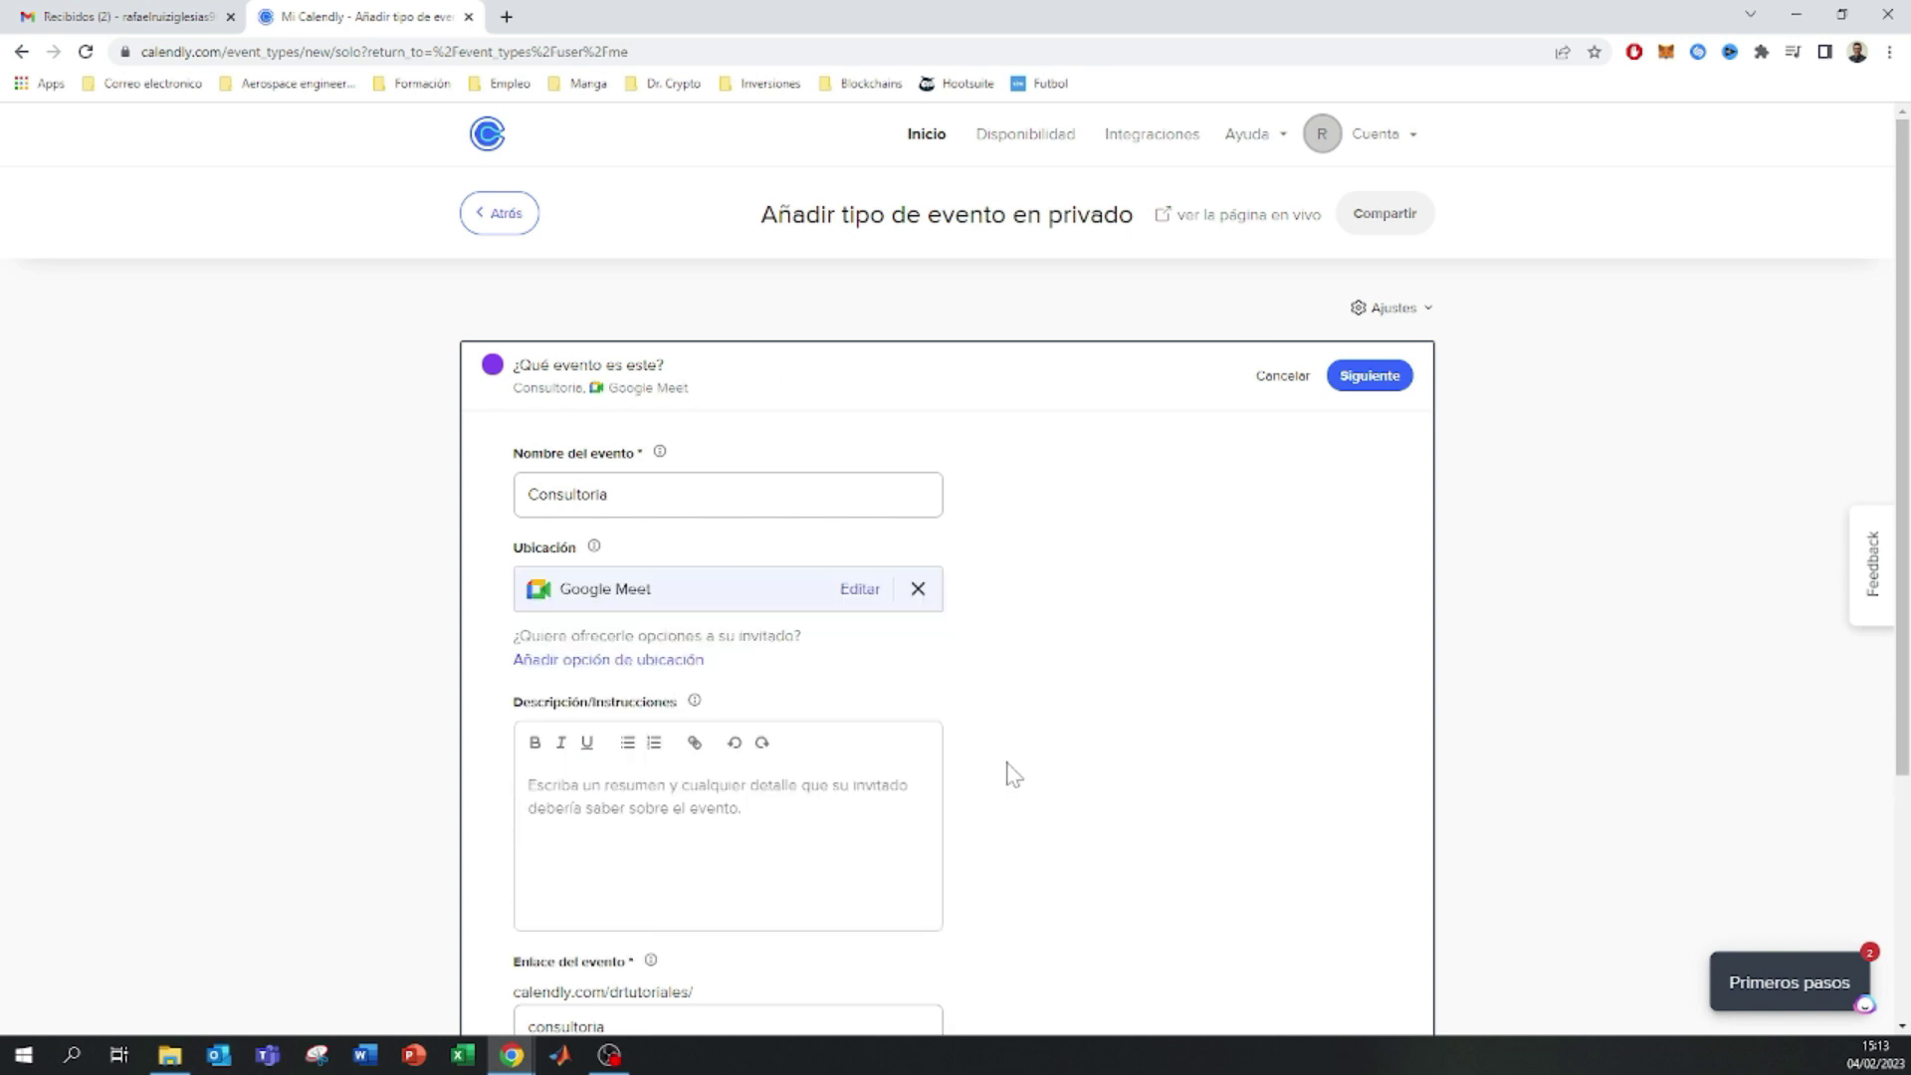
- Add a description with bulleted requirements for screen sharing, Spanish or English, and stable internet, and save the event with the color Azul
left_click(941, 929)
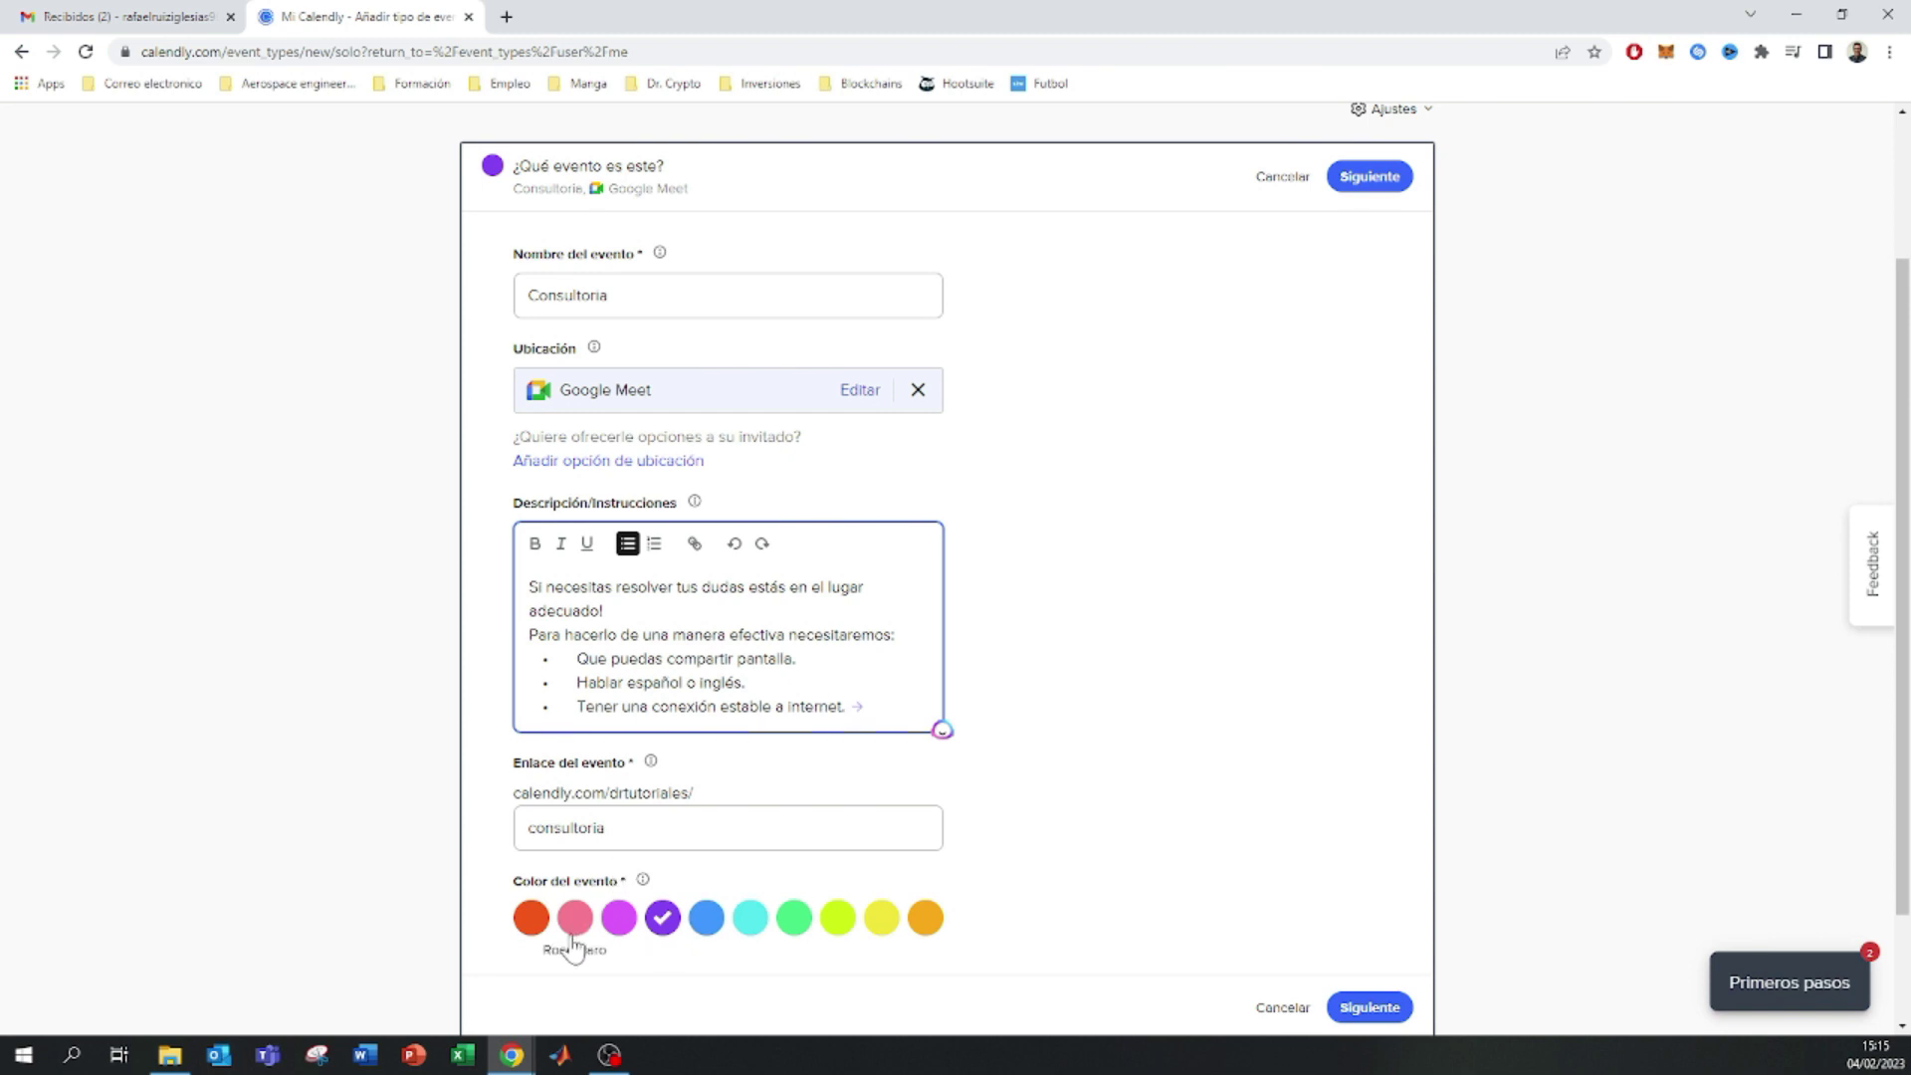
left_click(708, 926)
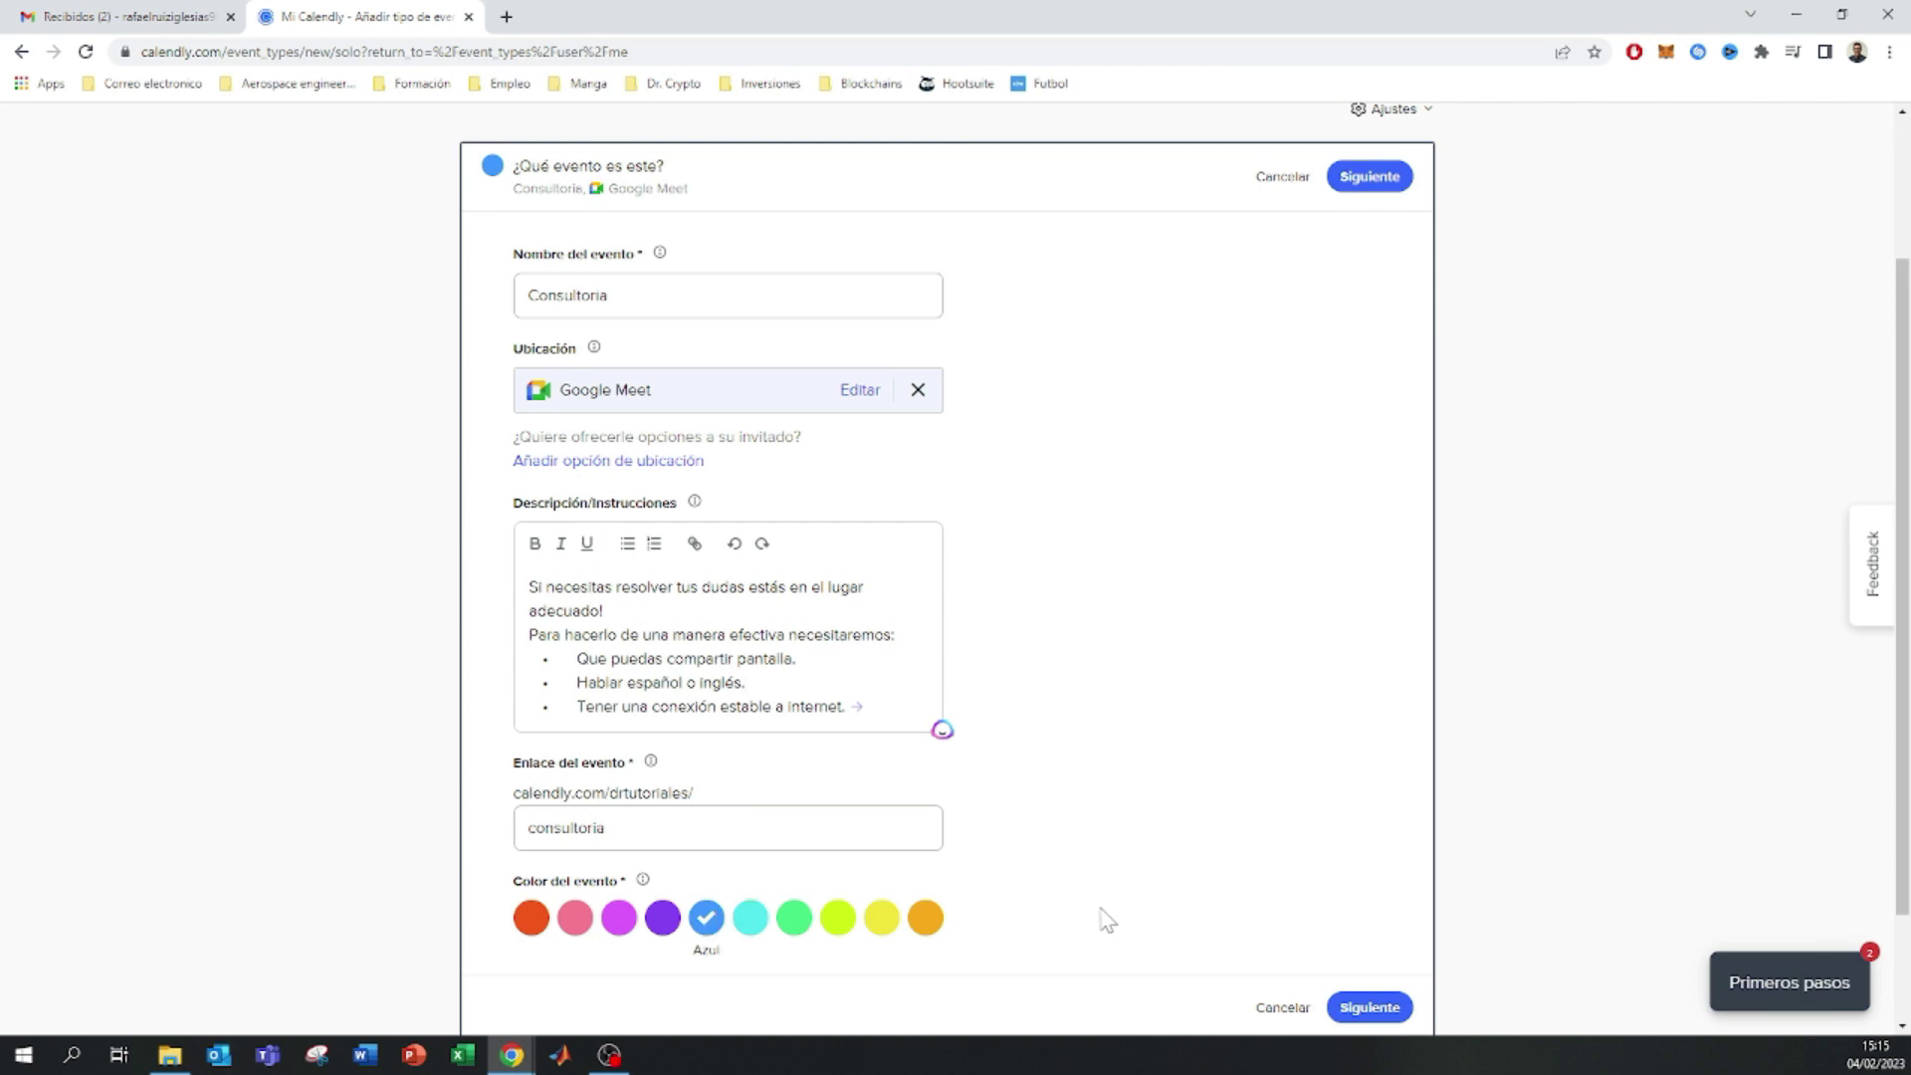
left_click(1369, 1006)
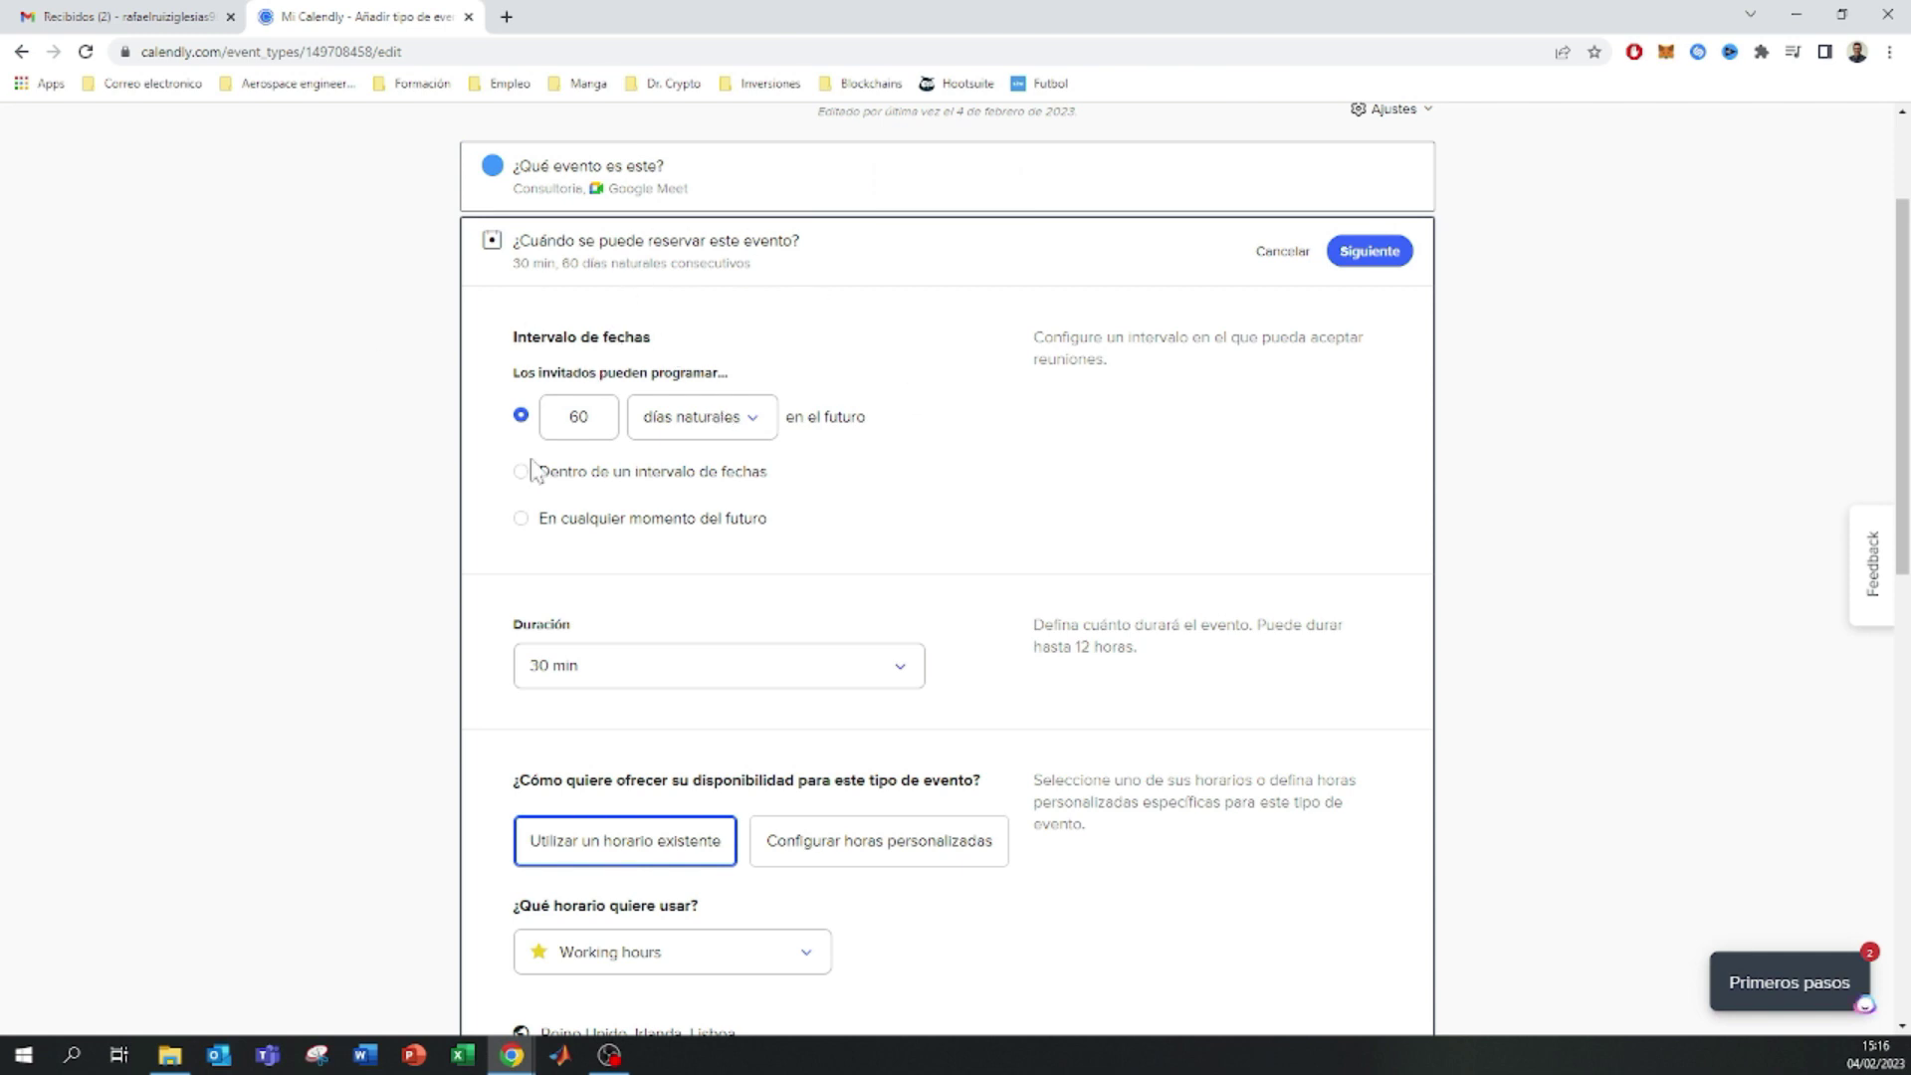
- Check which day types the booking date range offers and which durations the event can have
left_click(742, 439)
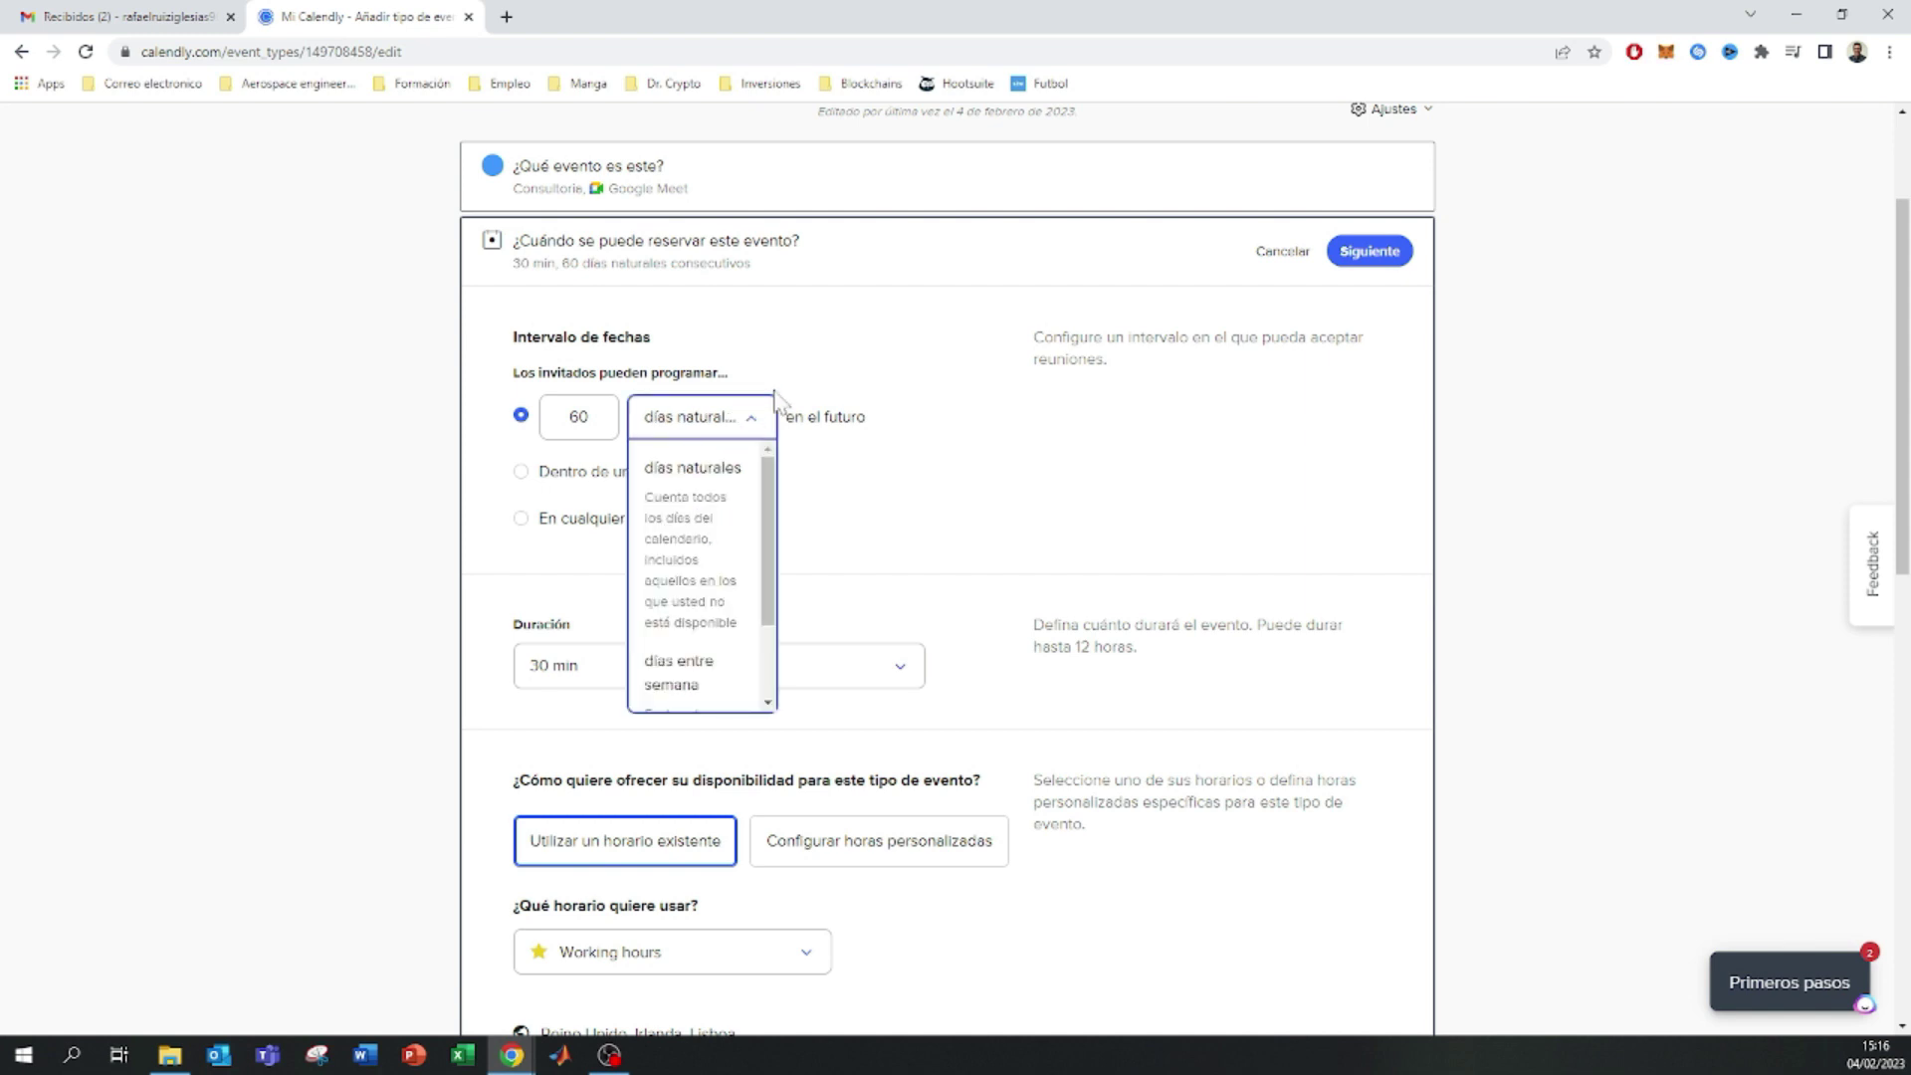
left_click(839, 378)
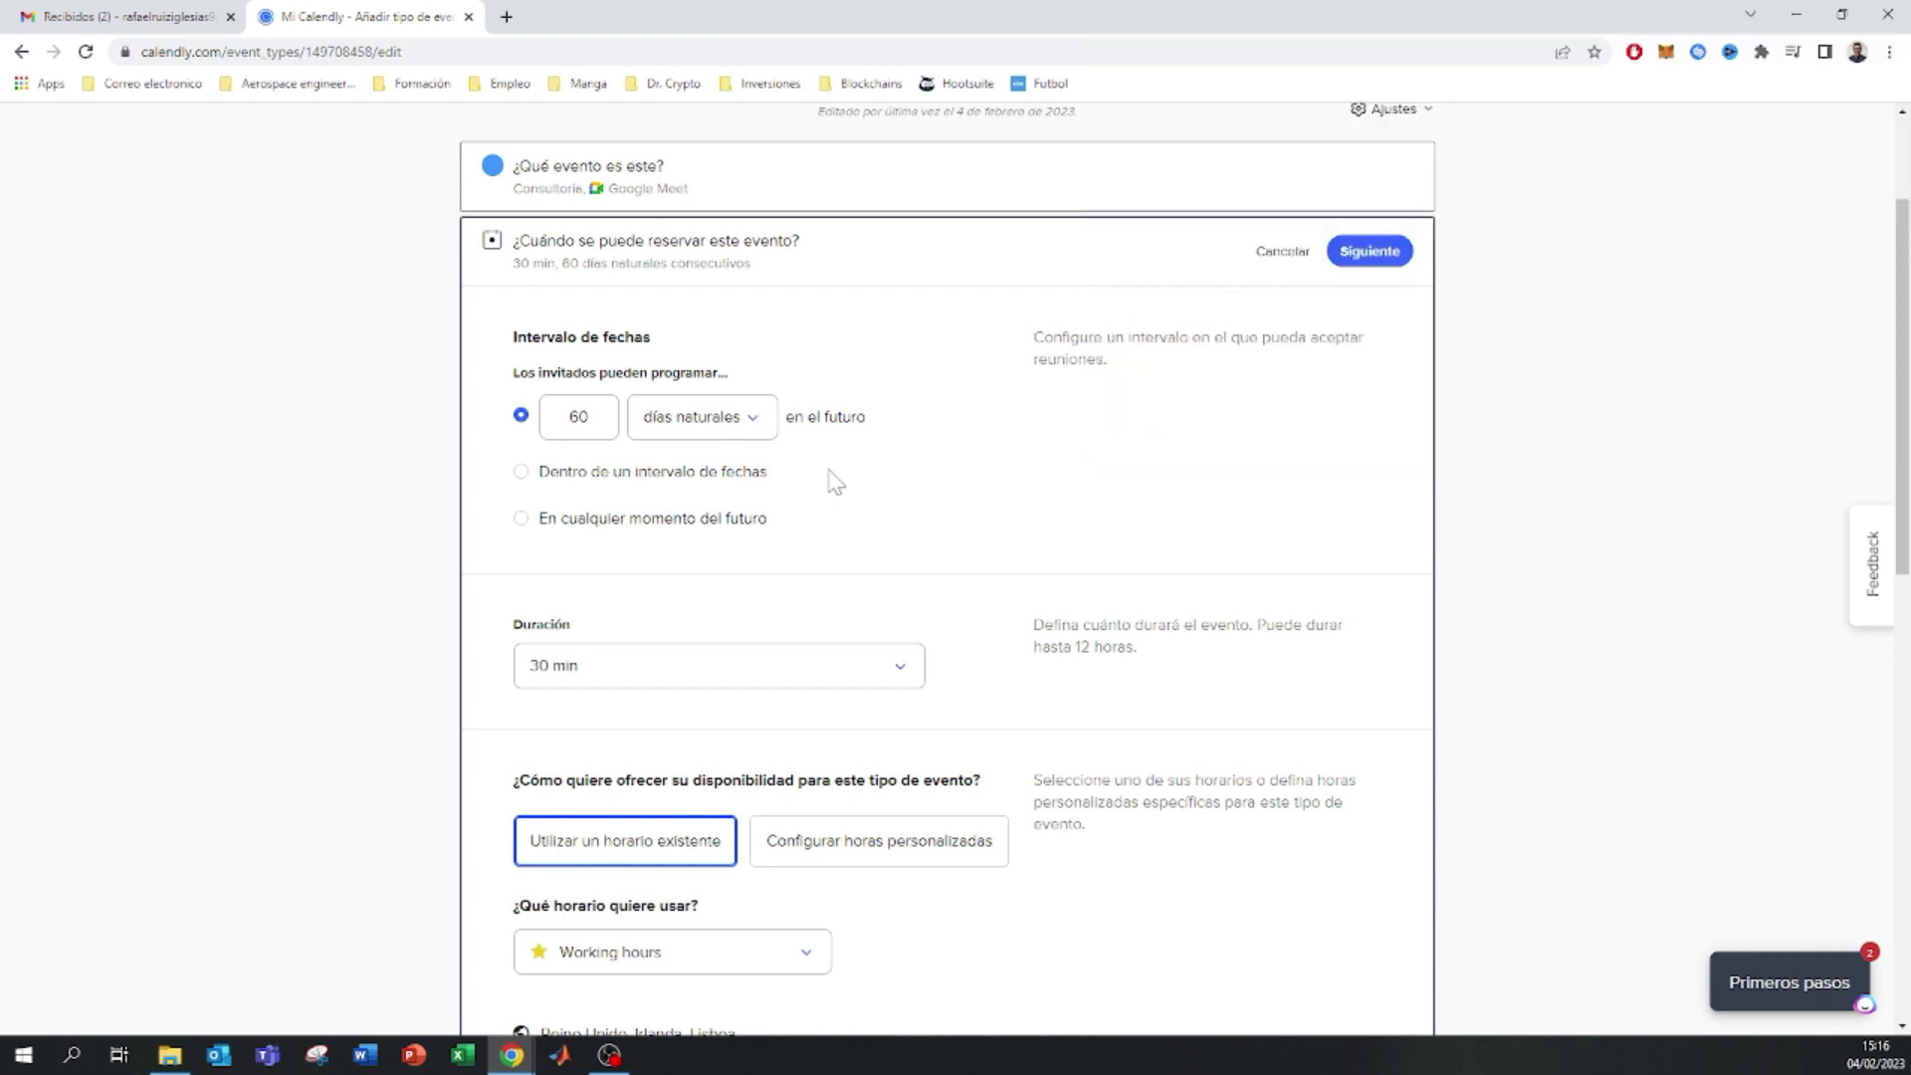
left_click(841, 673)
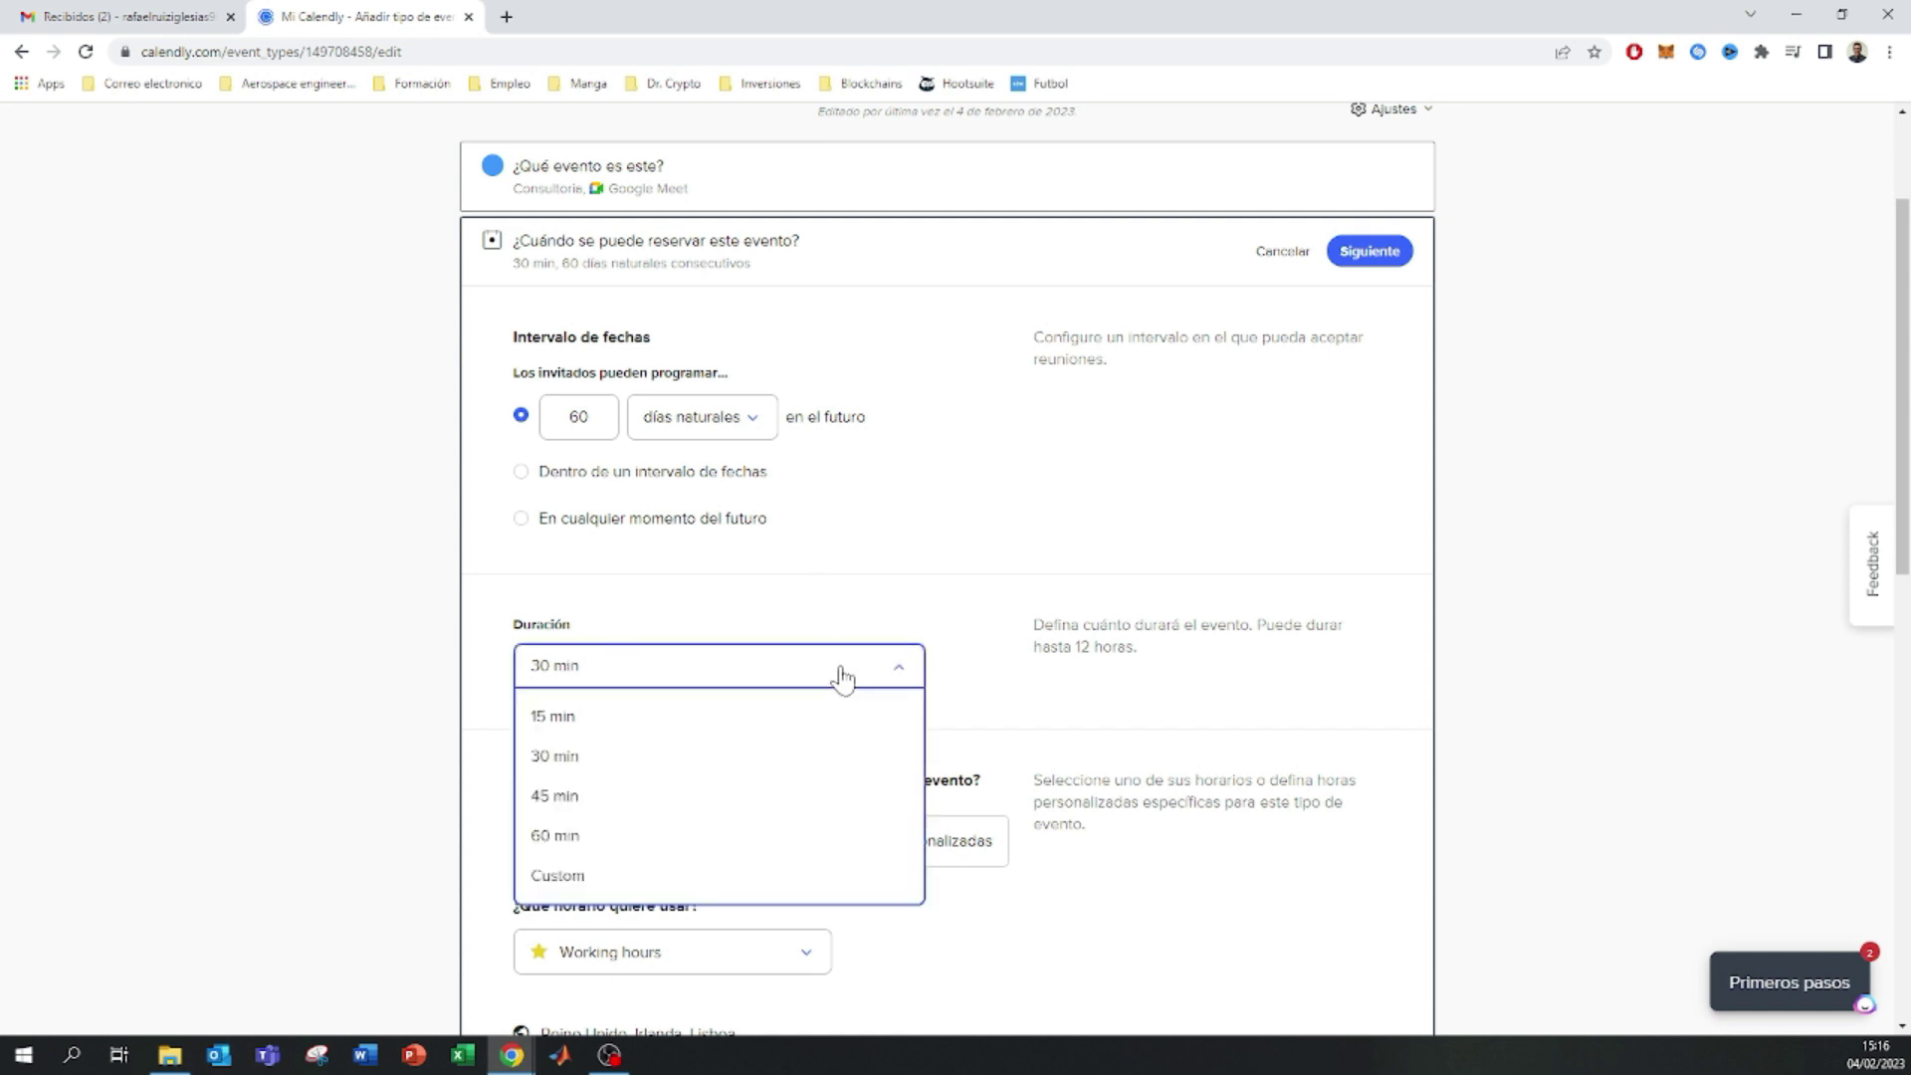
left_click(823, 675)
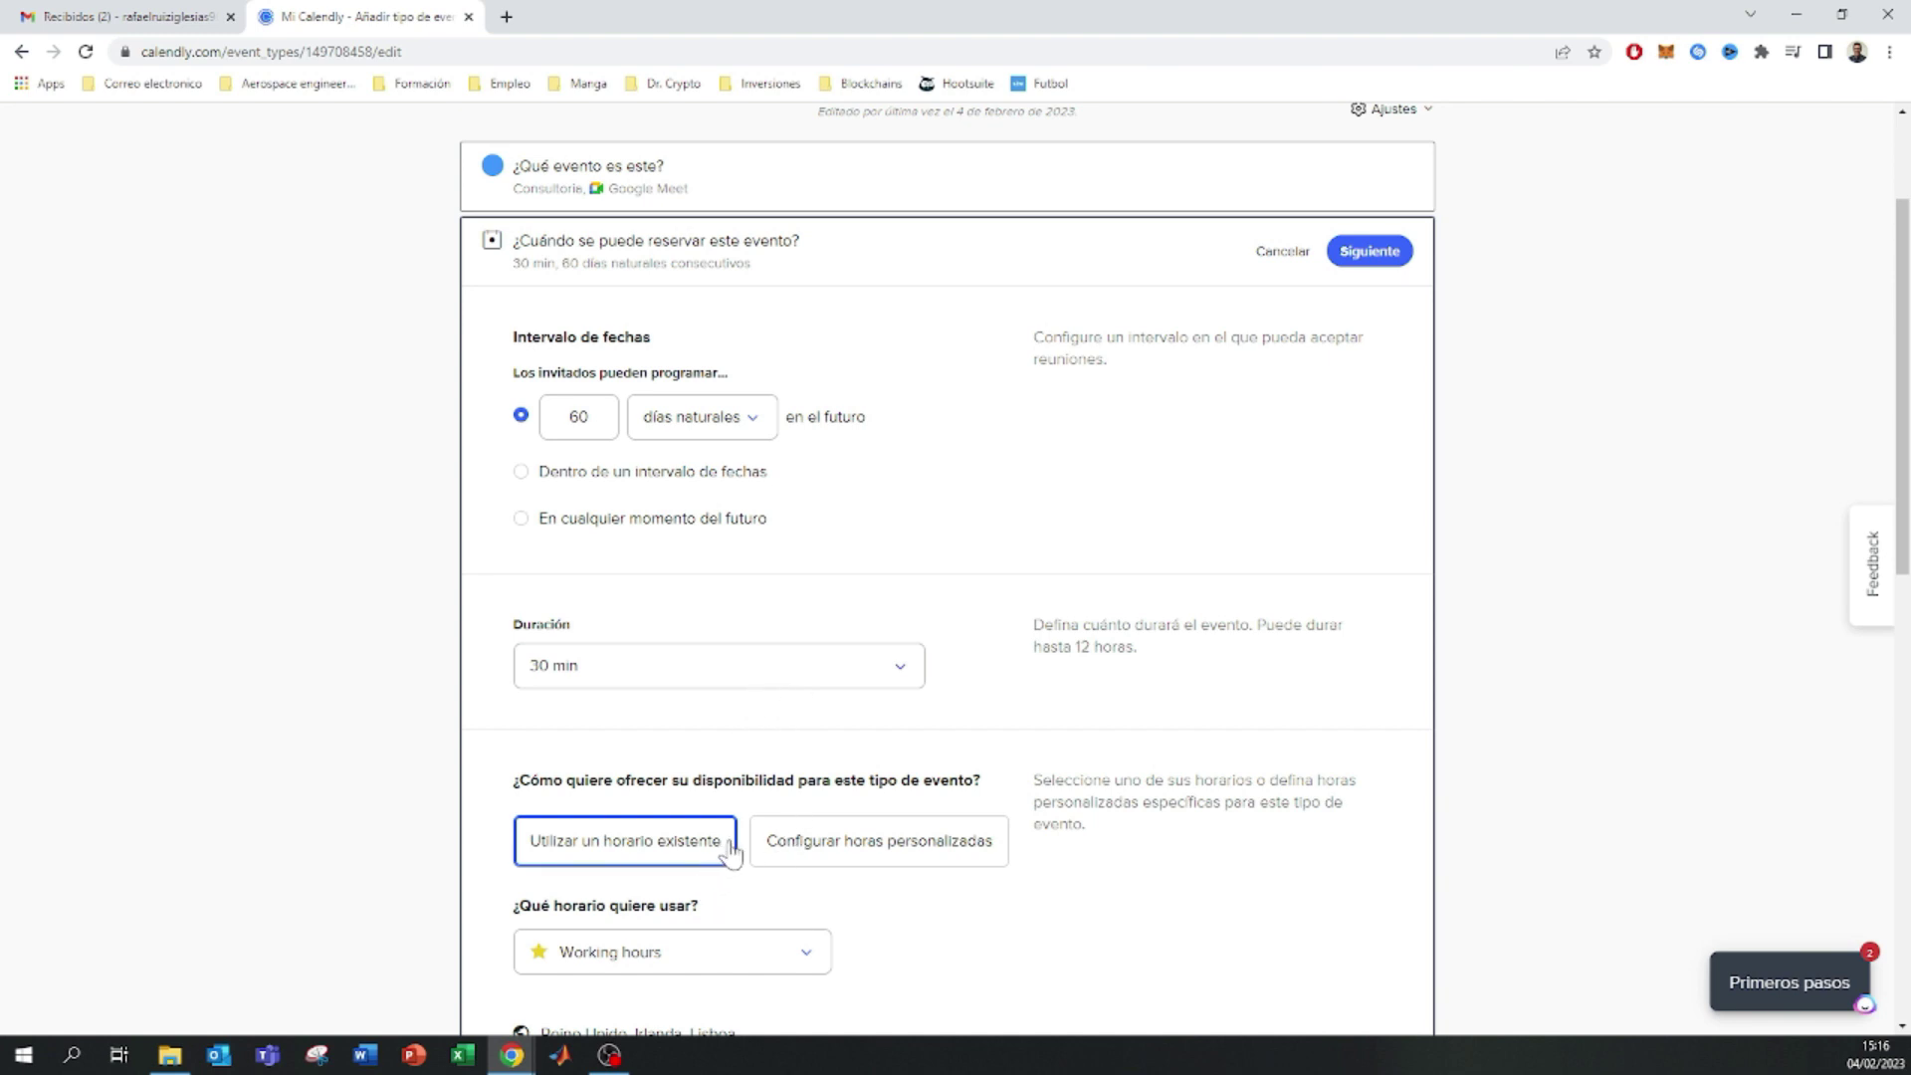
- Examine the event's availability settings, including the schedule it uses, its weekly hours and the buffer times before and after events
left_click_drag(585, 780, 958, 780)
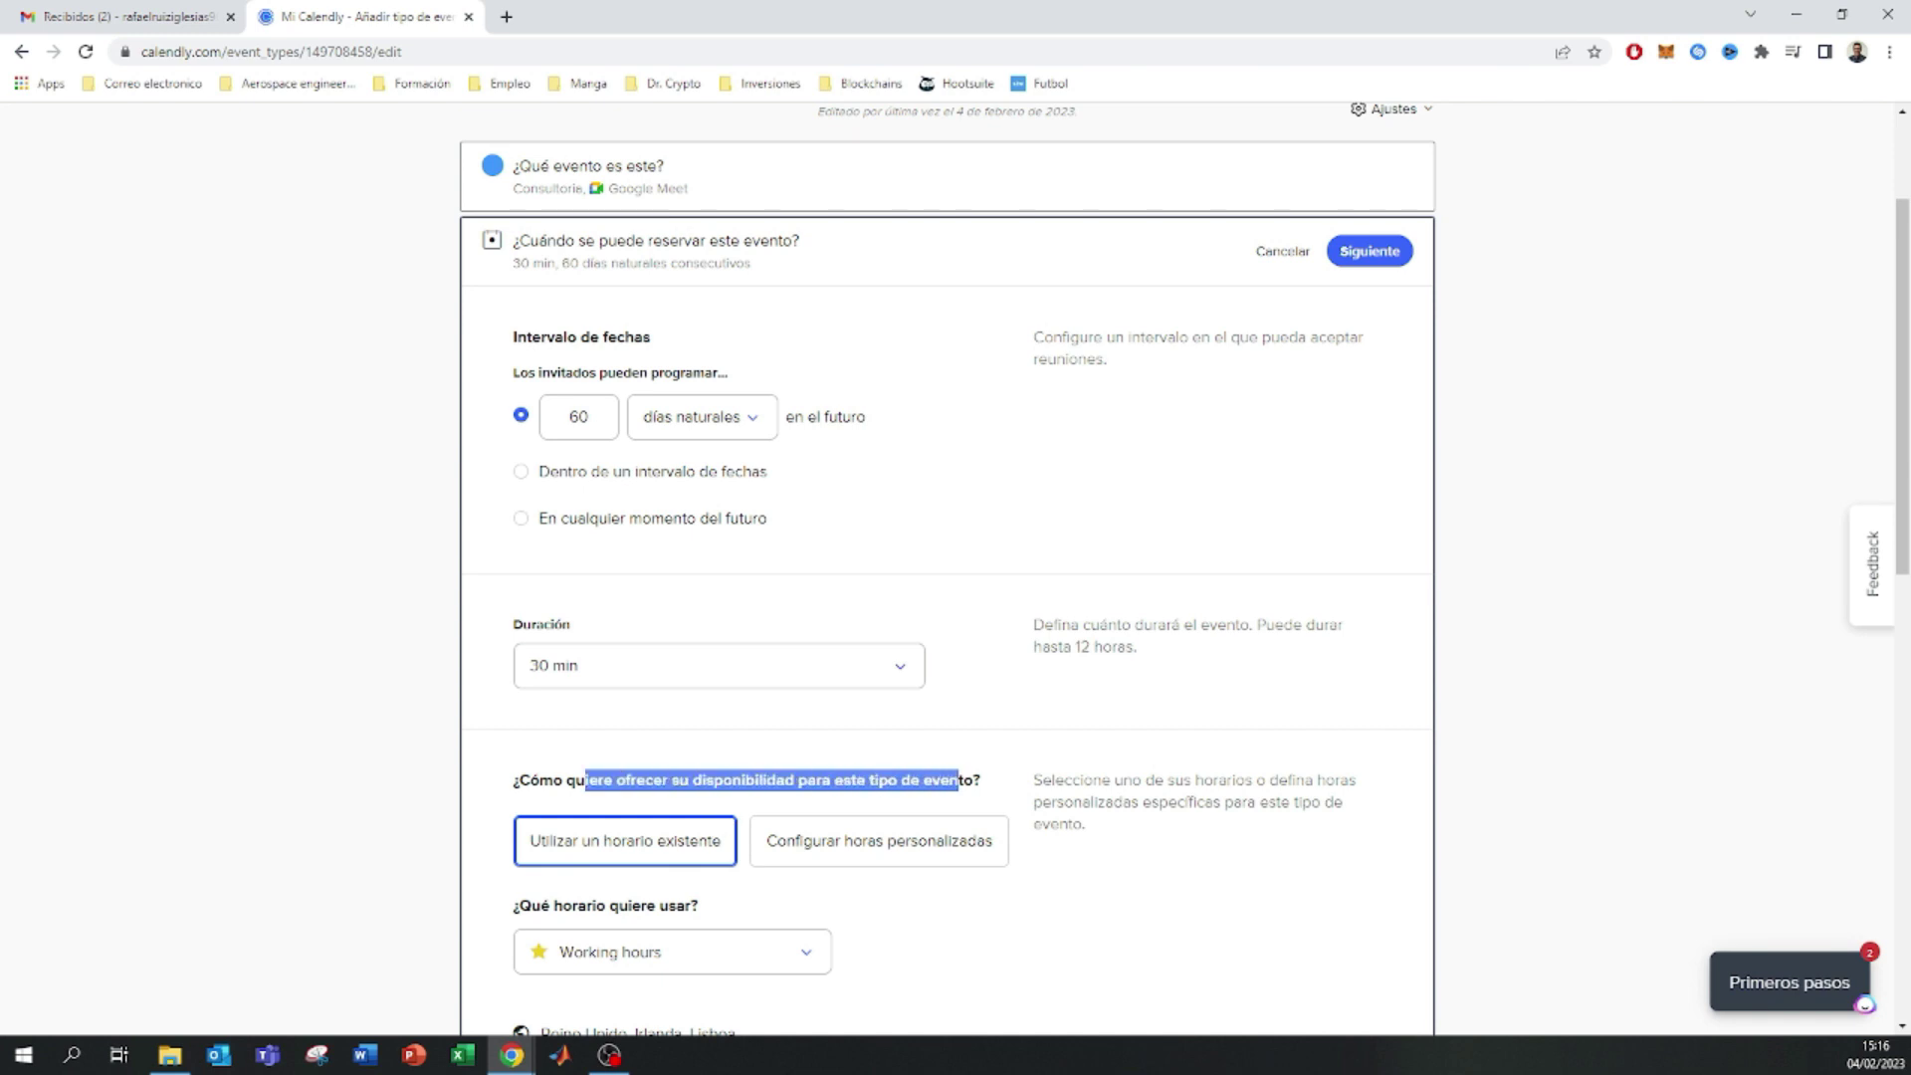
scroll(896, 811, "down", 2)
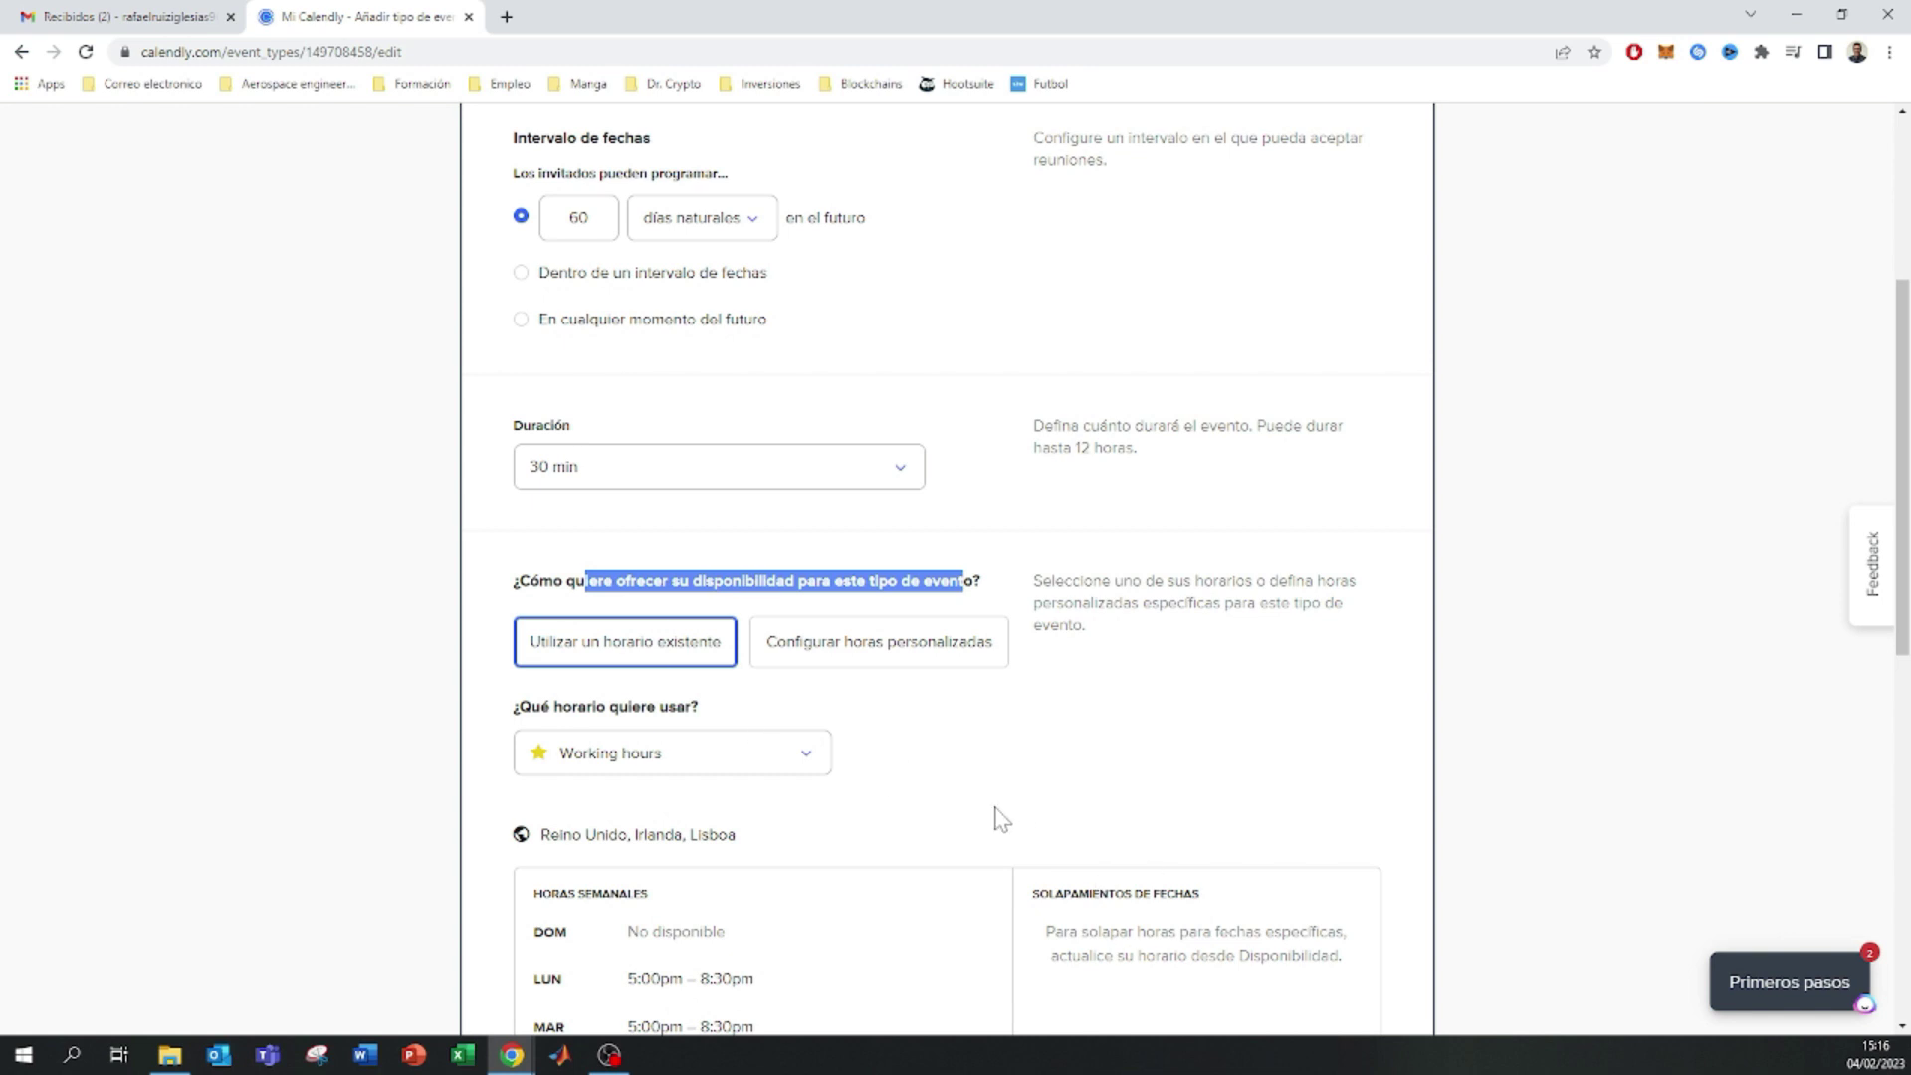
left_click(769, 778)
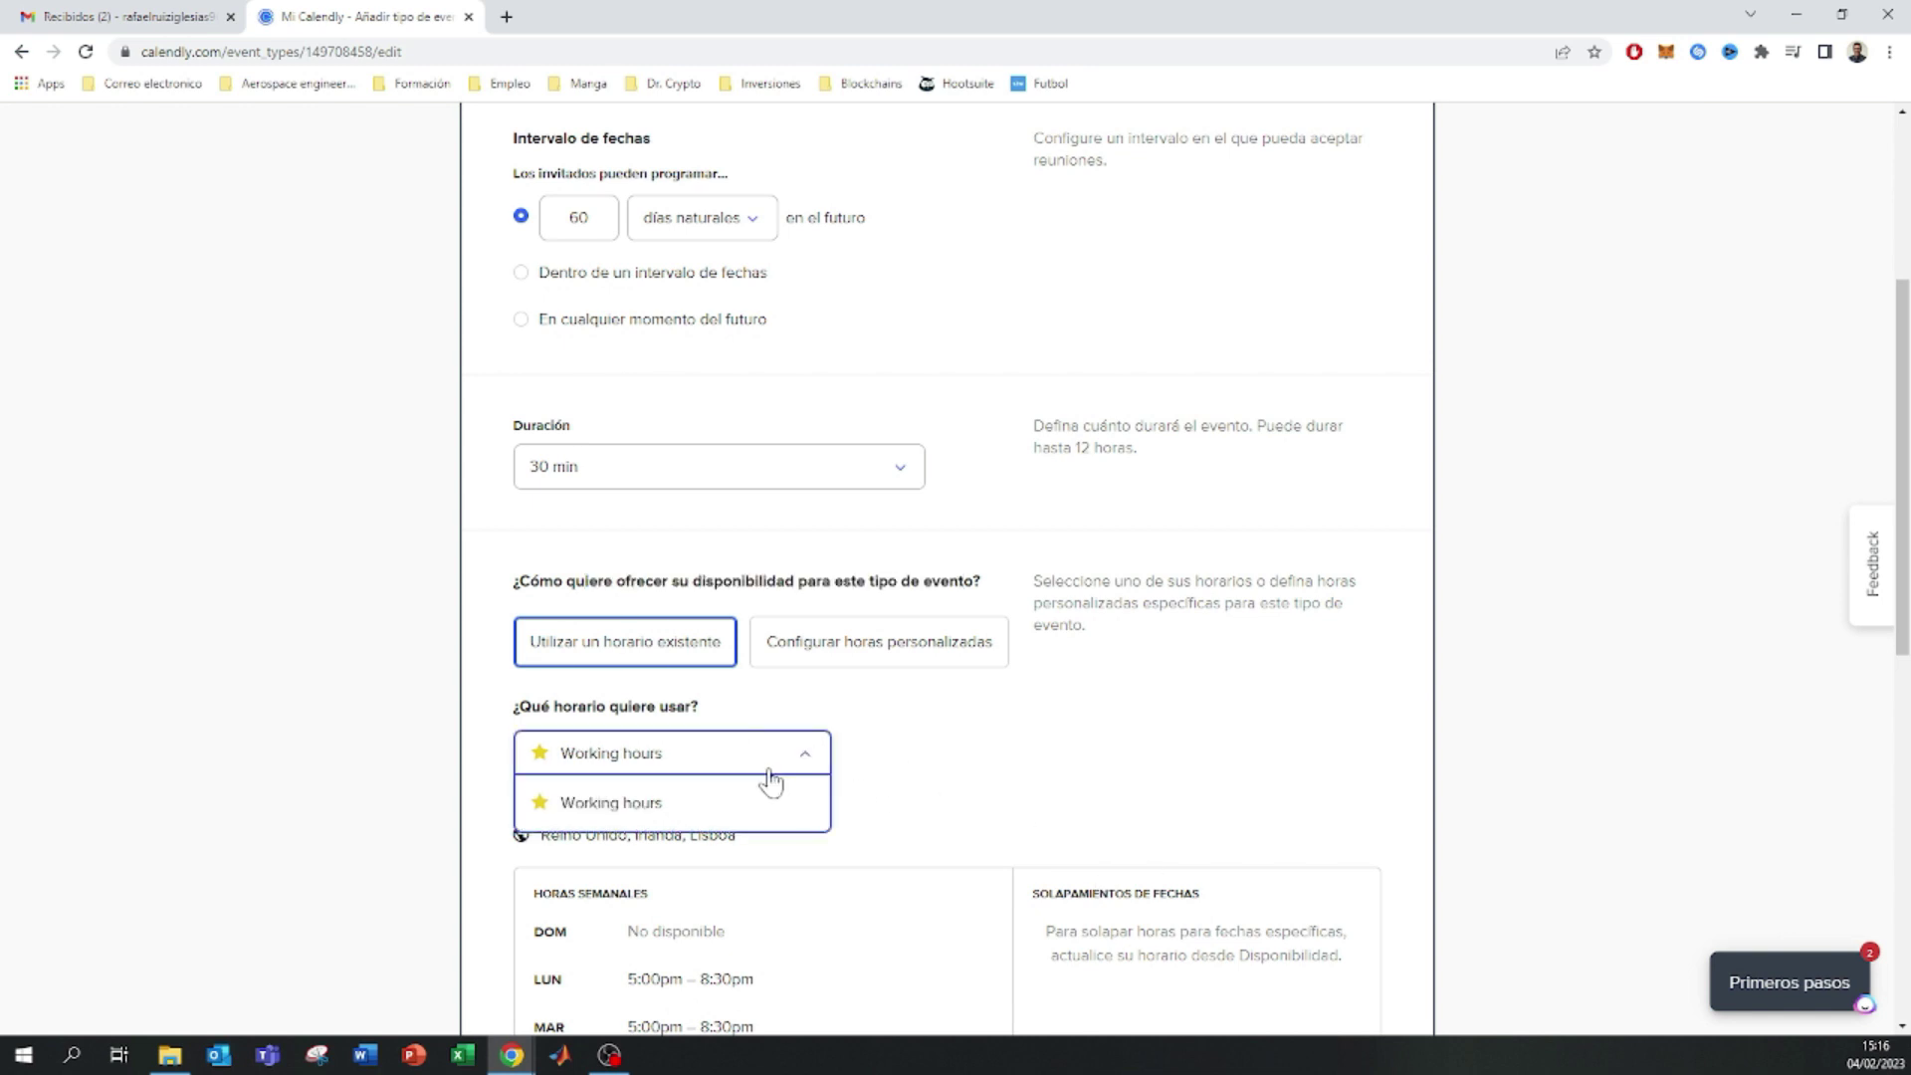
left_click(996, 801)
scroll(956, 786, "down", 2)
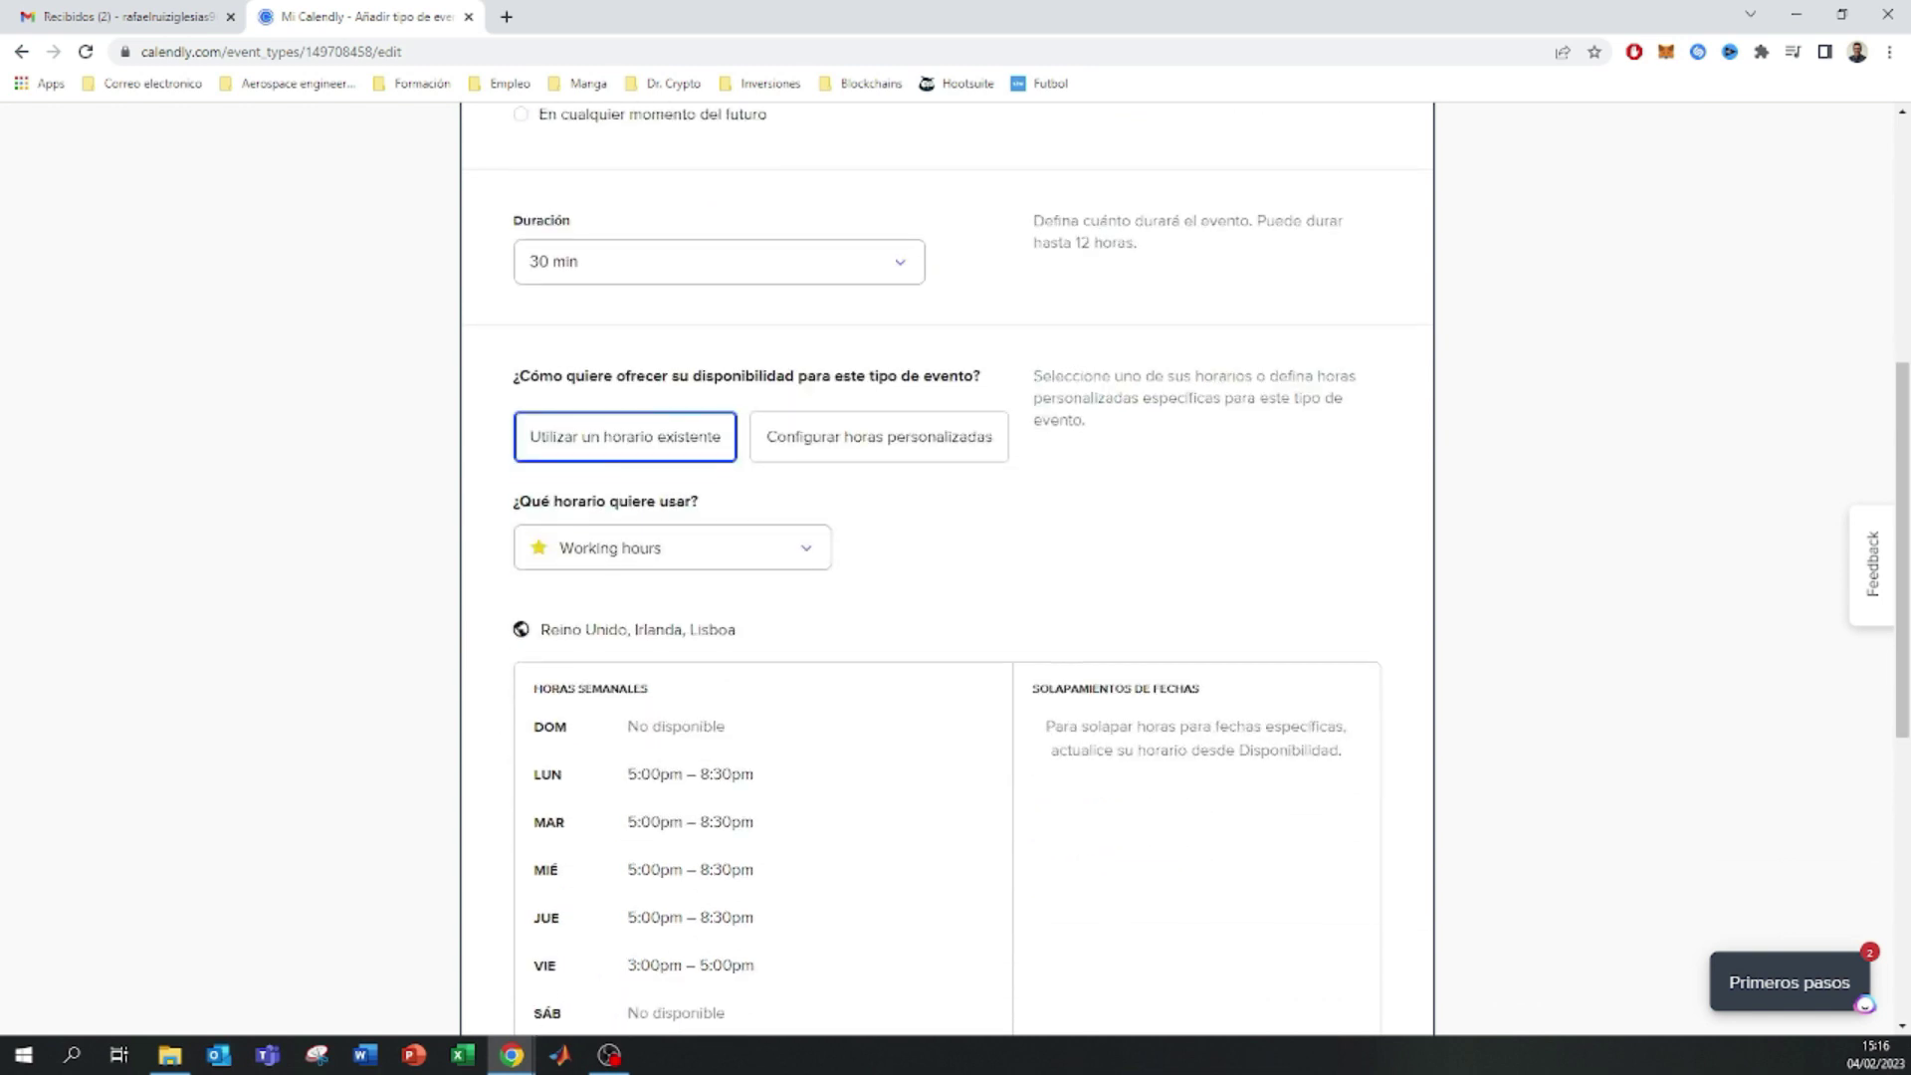
scroll(657, 761, "down", 1)
left_click_drag(772, 876, 625, 874)
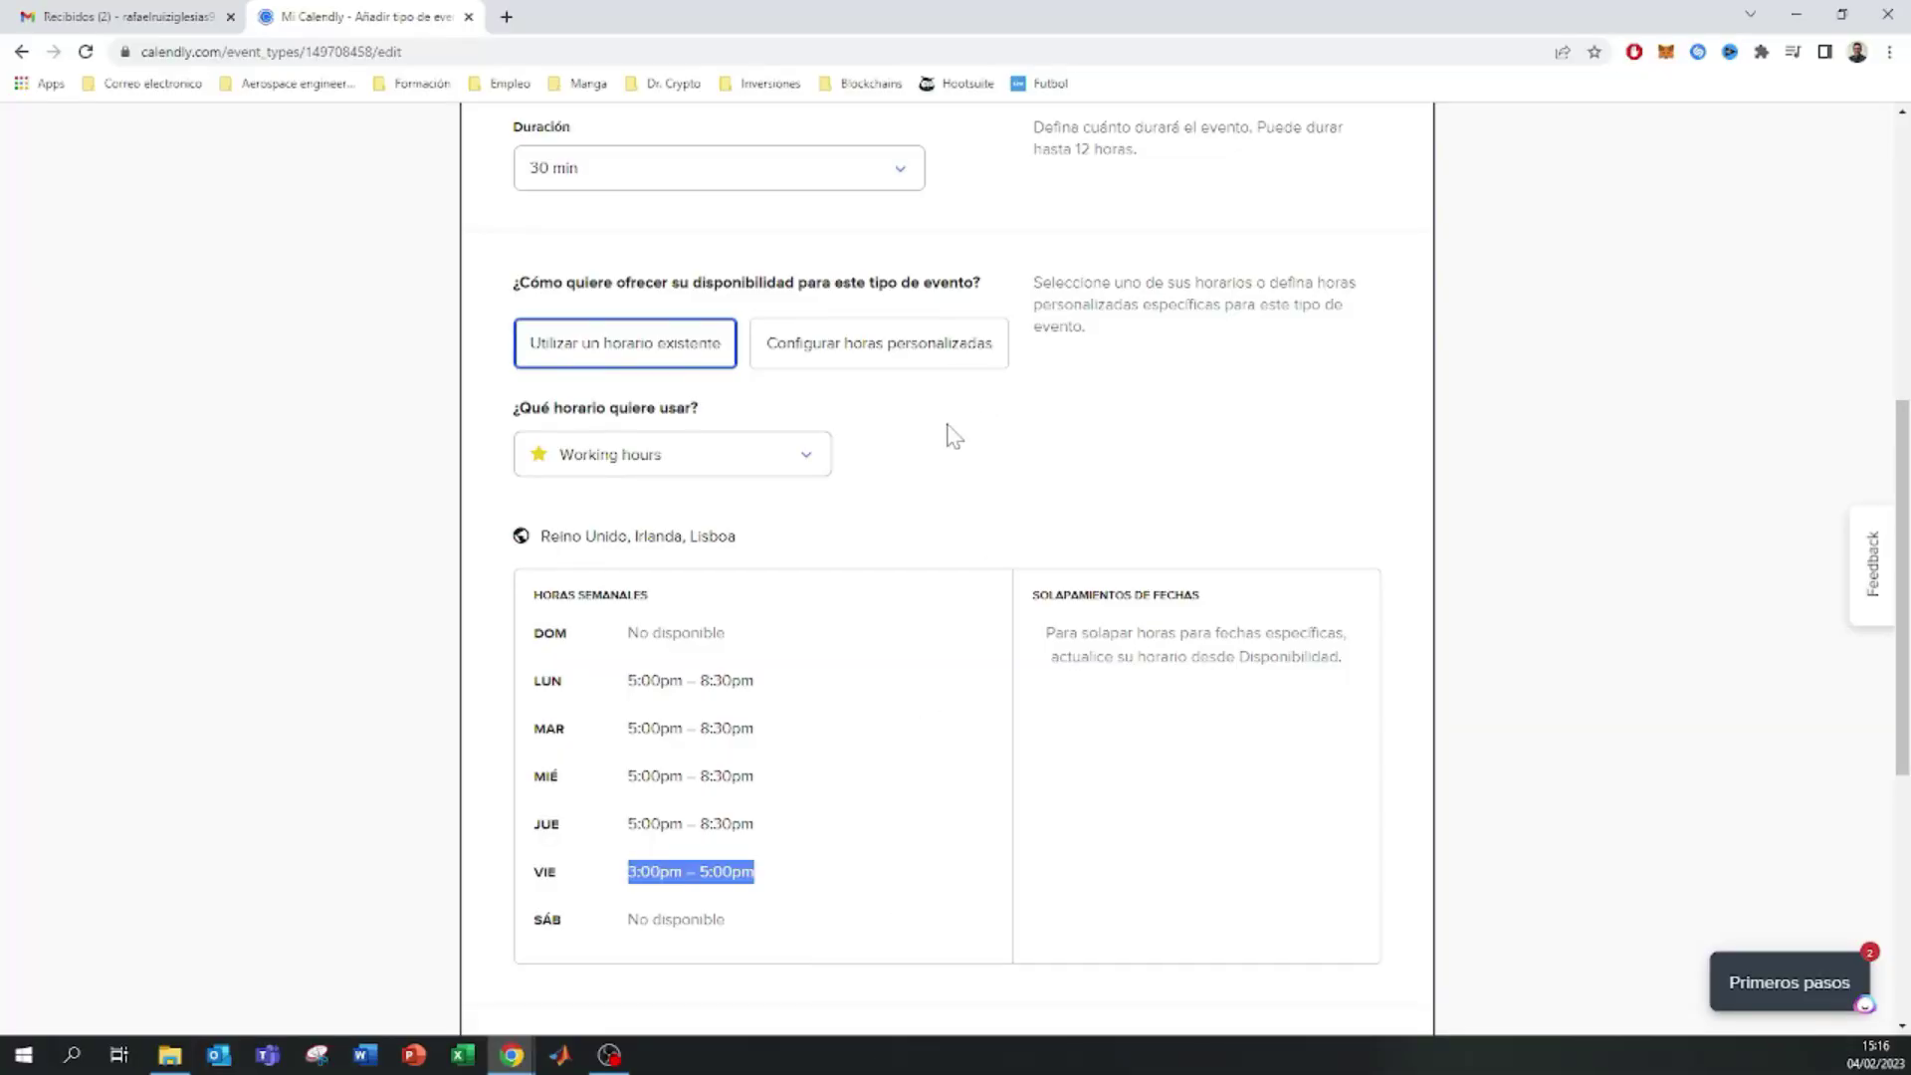
scroll(950, 448, "down", 2)
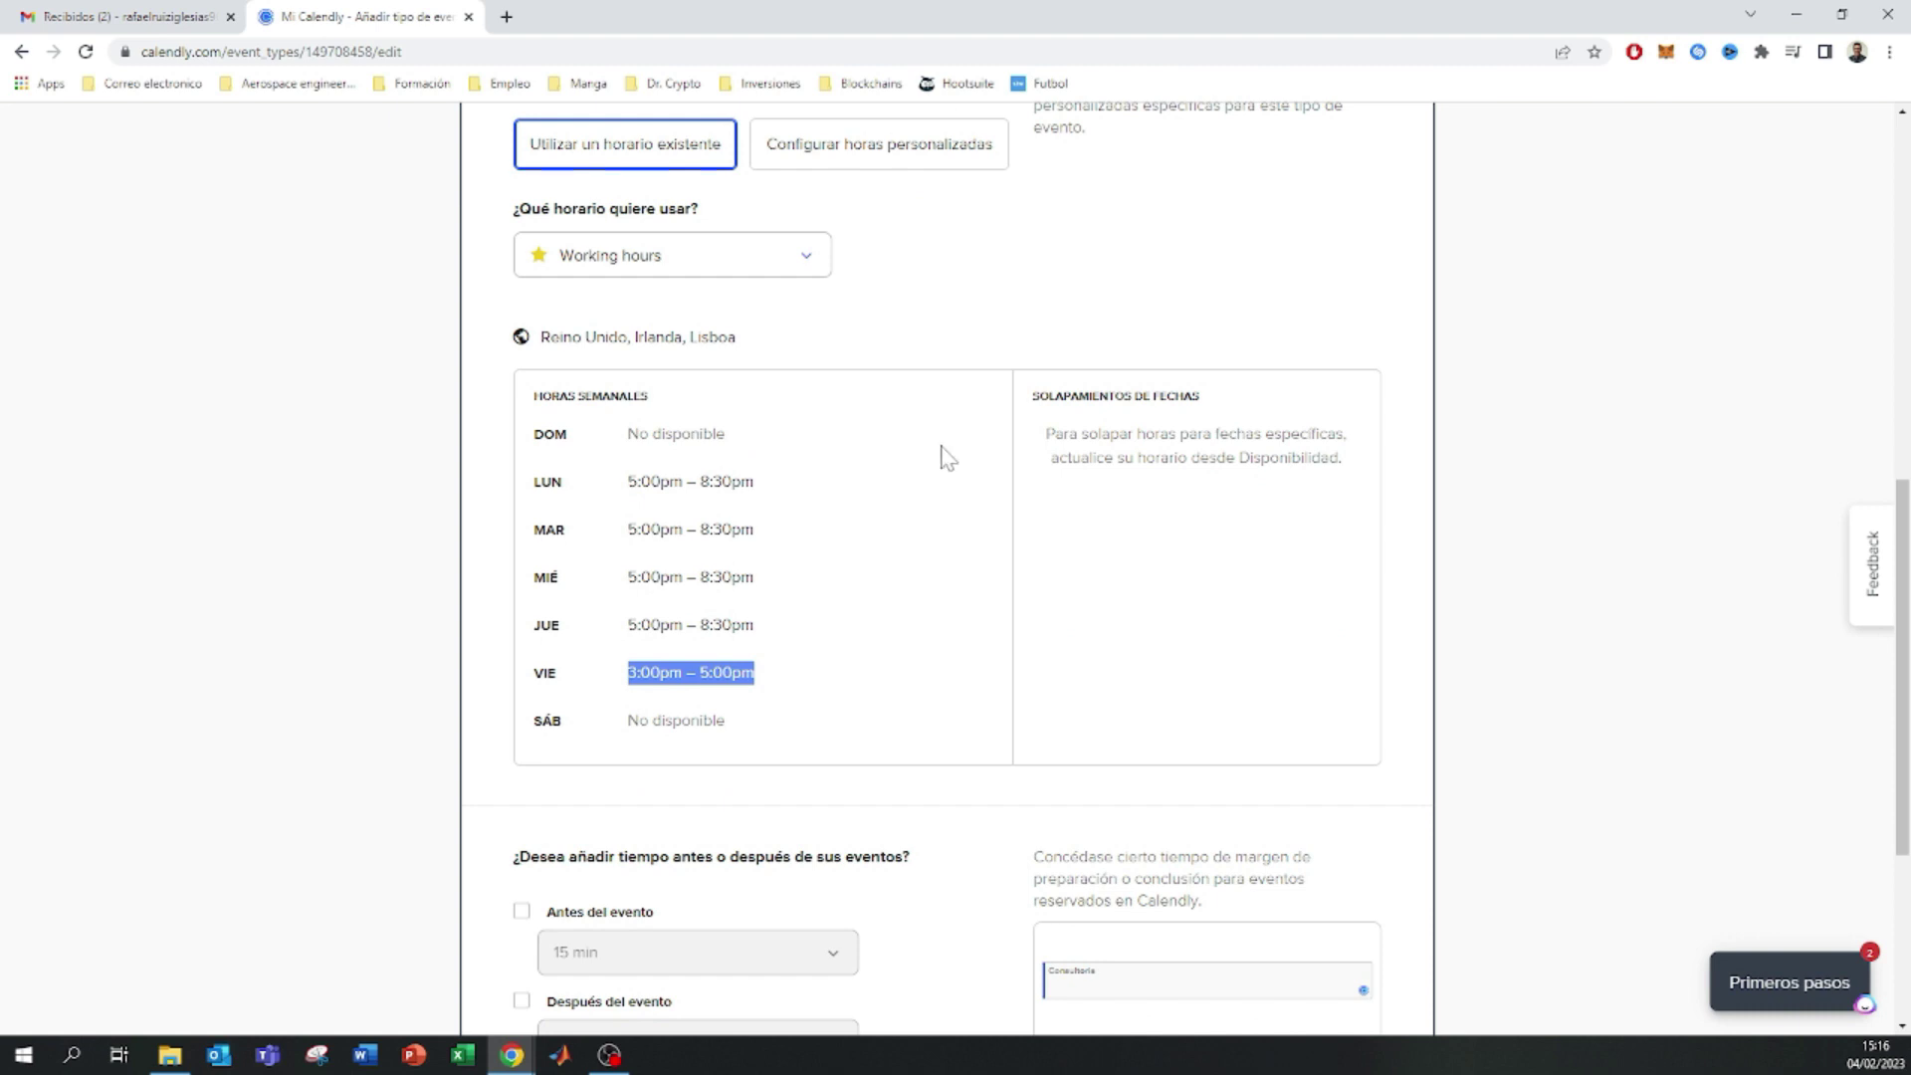
scroll(931, 465, "down", 2)
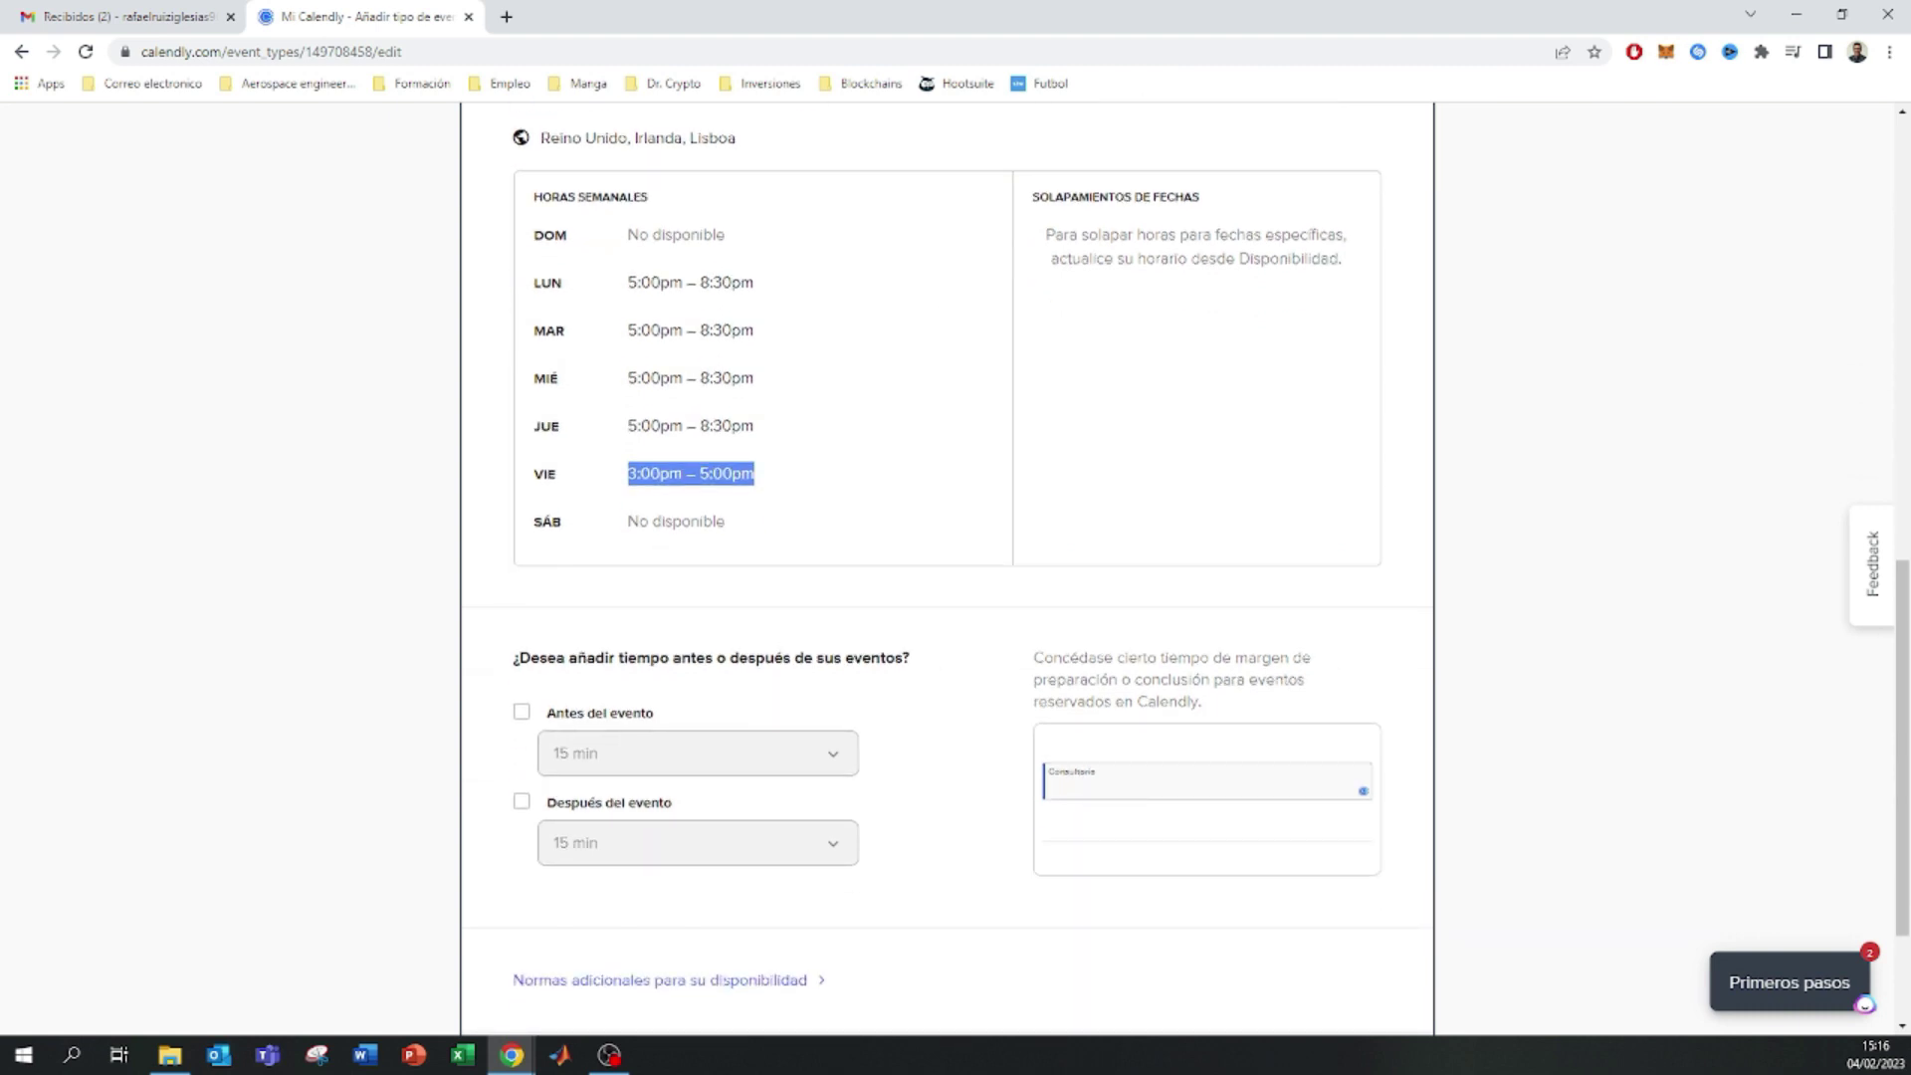
- Add a 5 min buffer before the event and save the booking settings
left_click(522, 713)
left_click(687, 759)
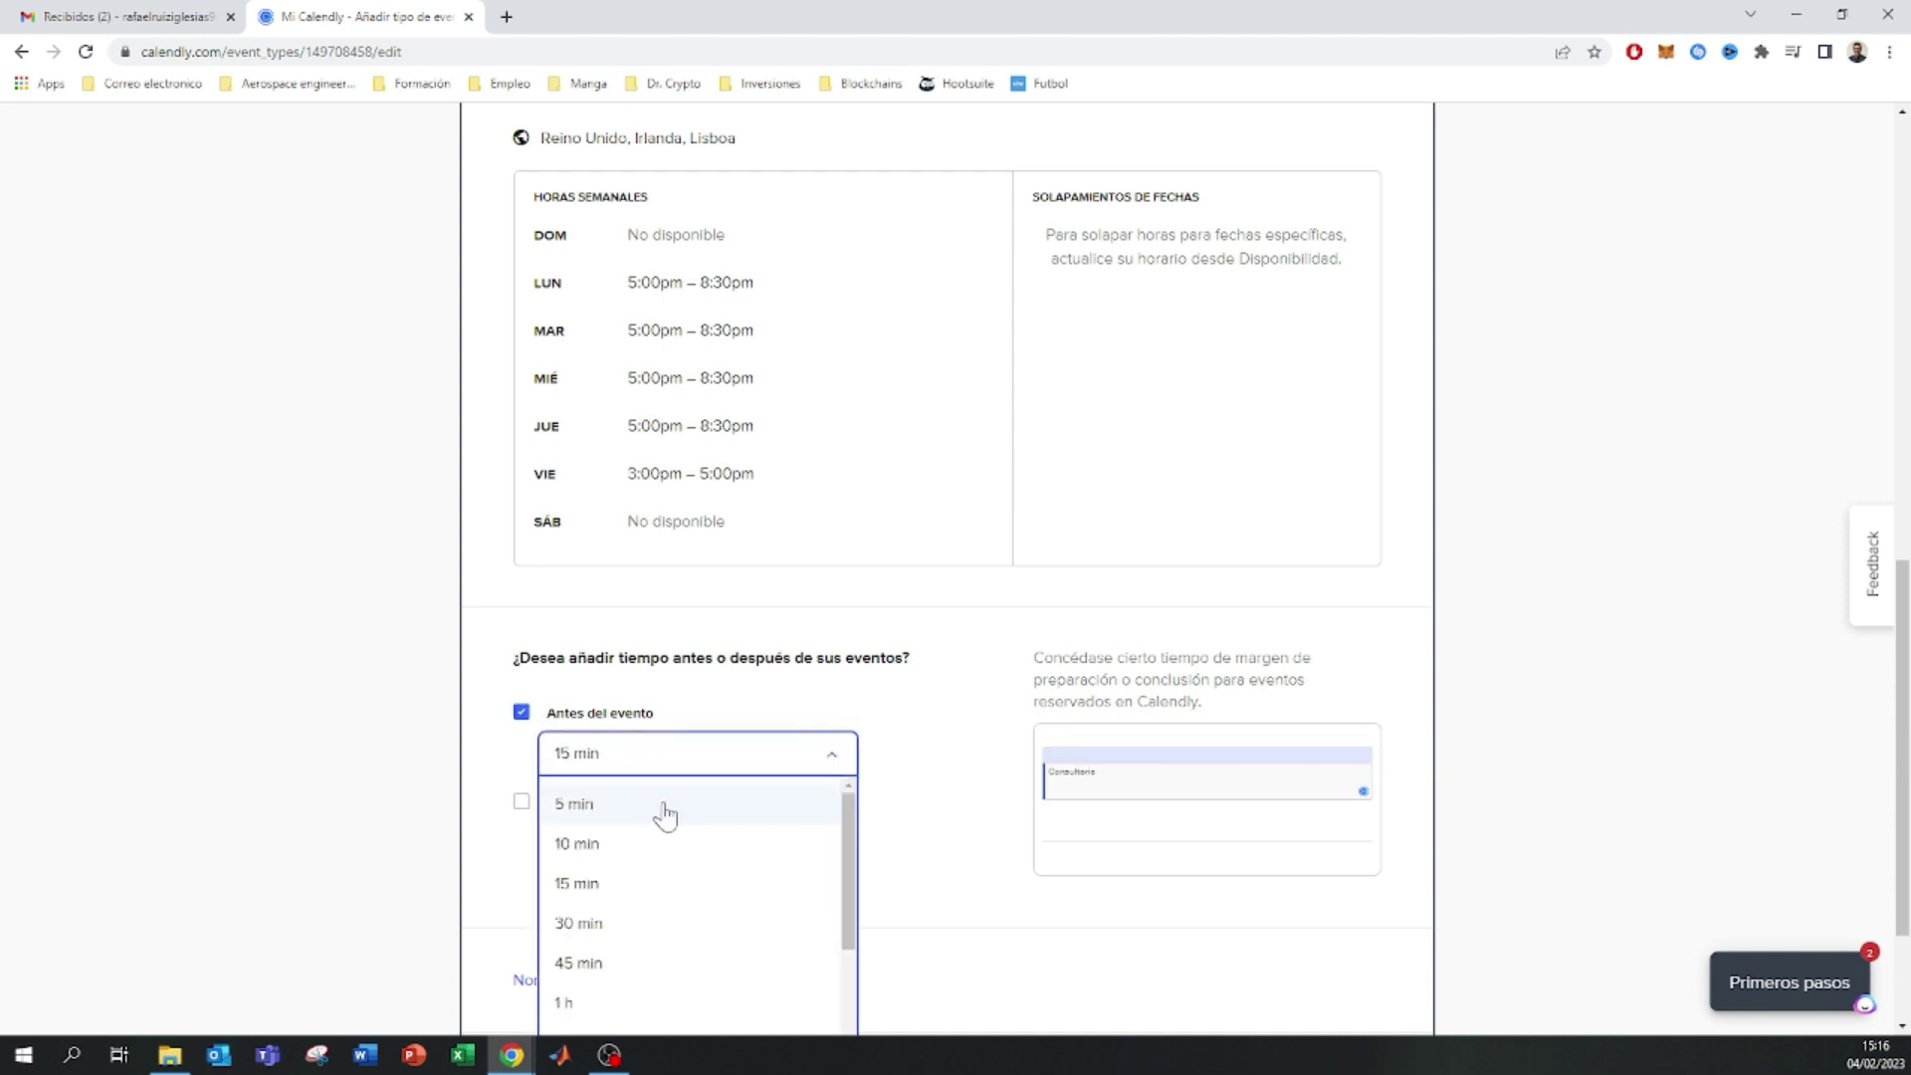
left_click(665, 810)
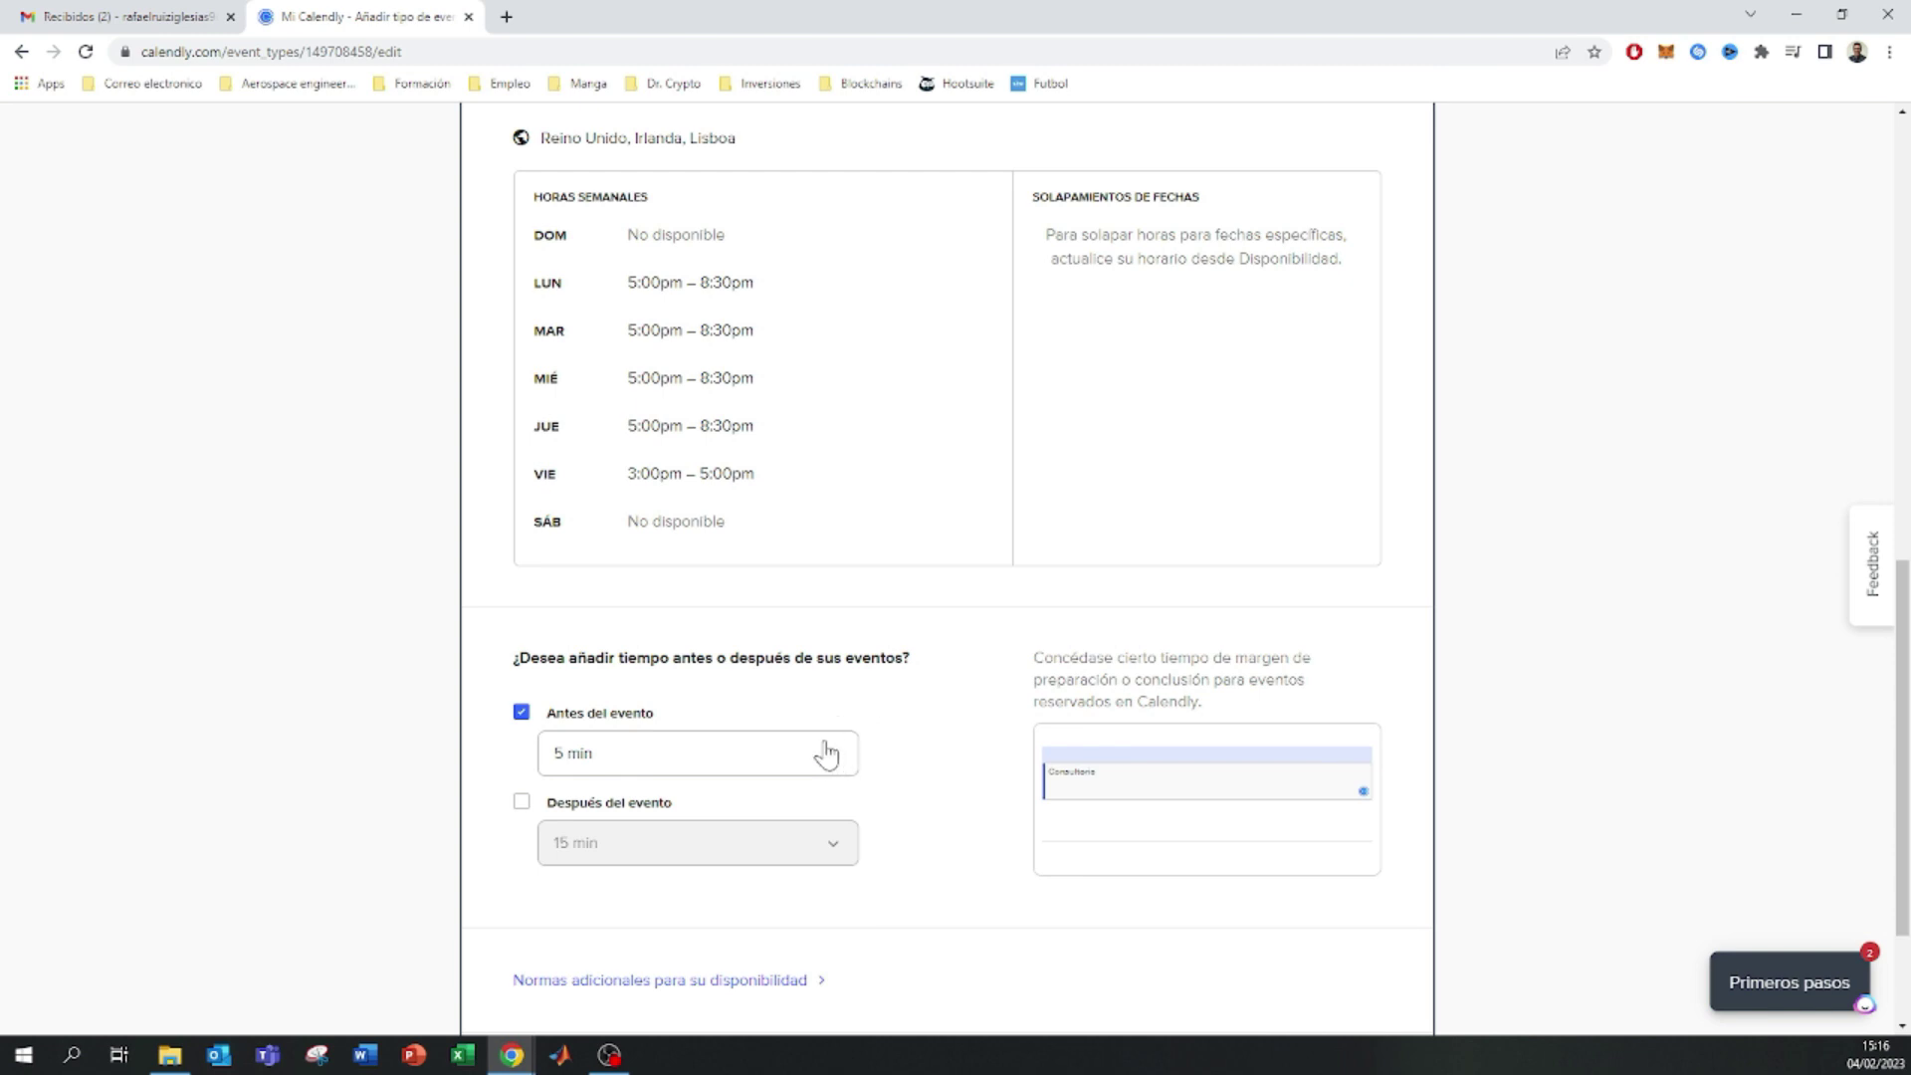
scroll(796, 811, "down", 1)
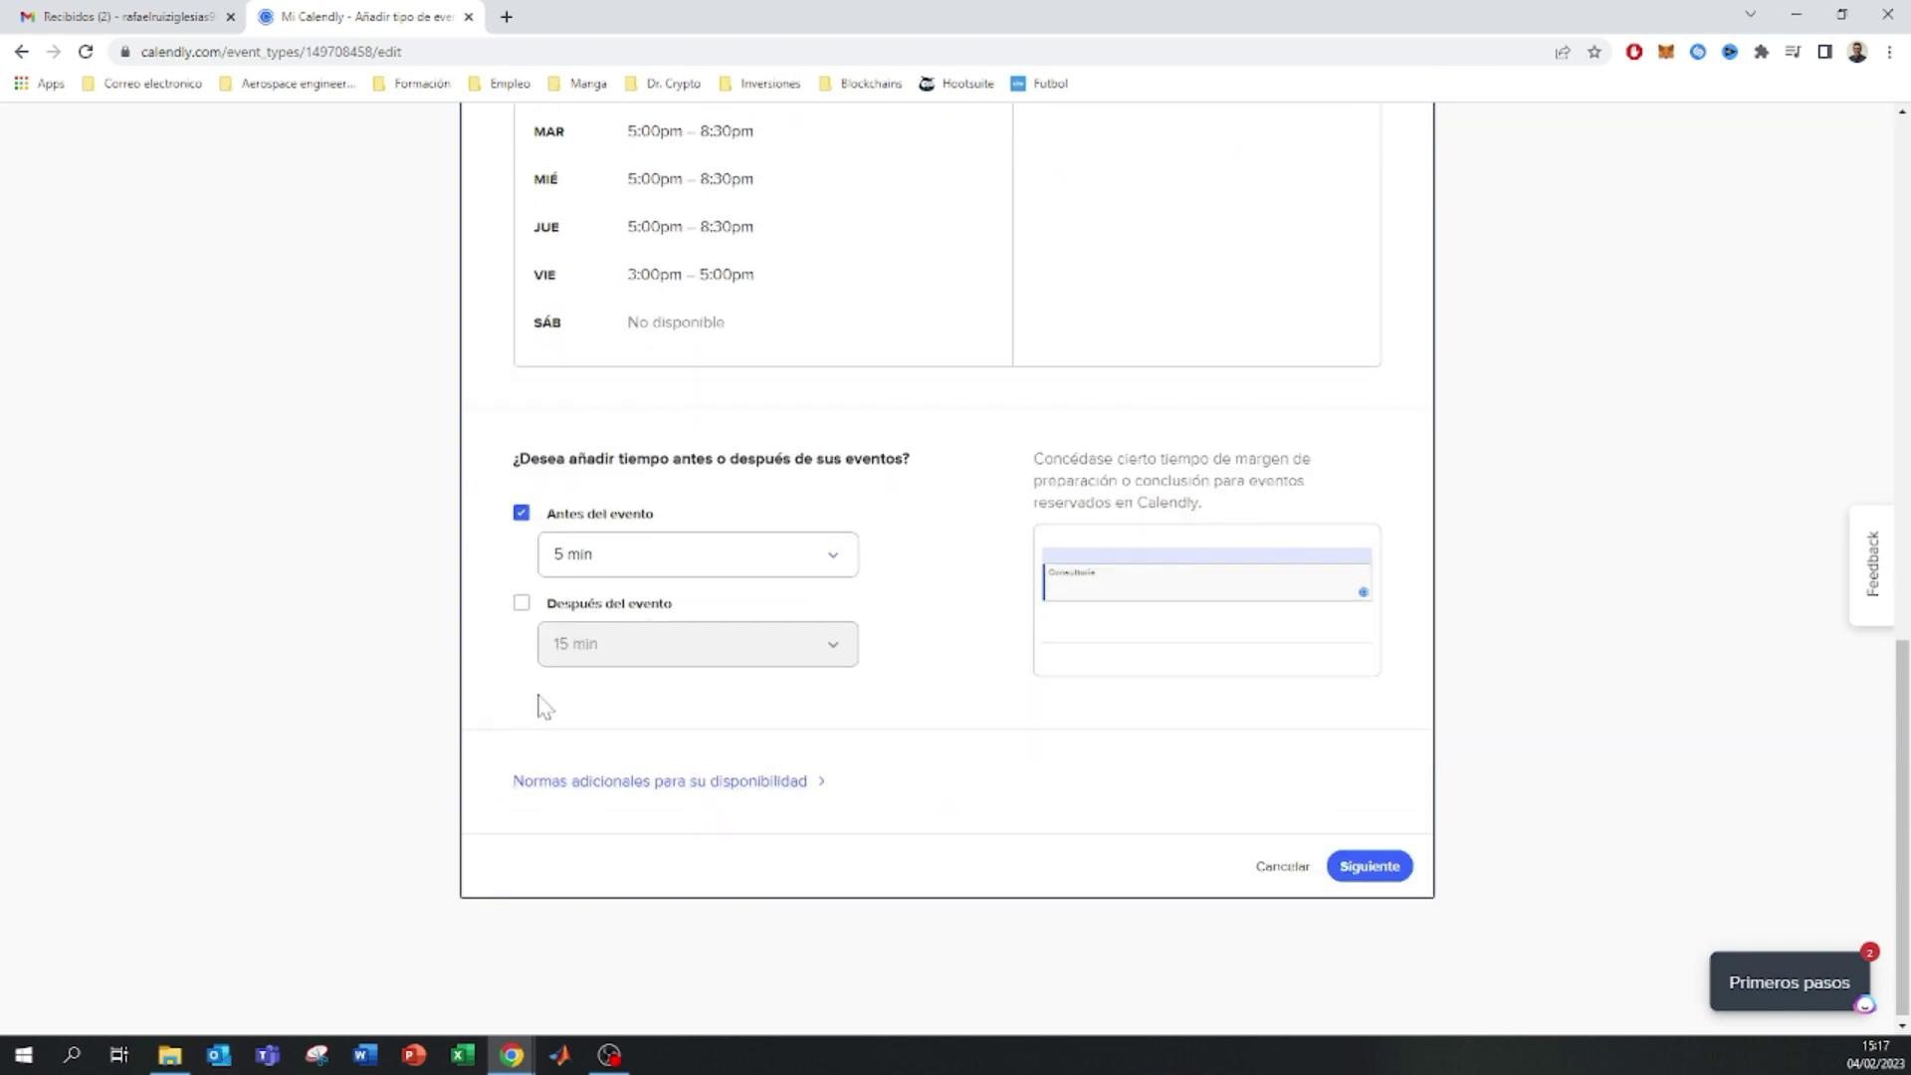
left_click(1404, 874)
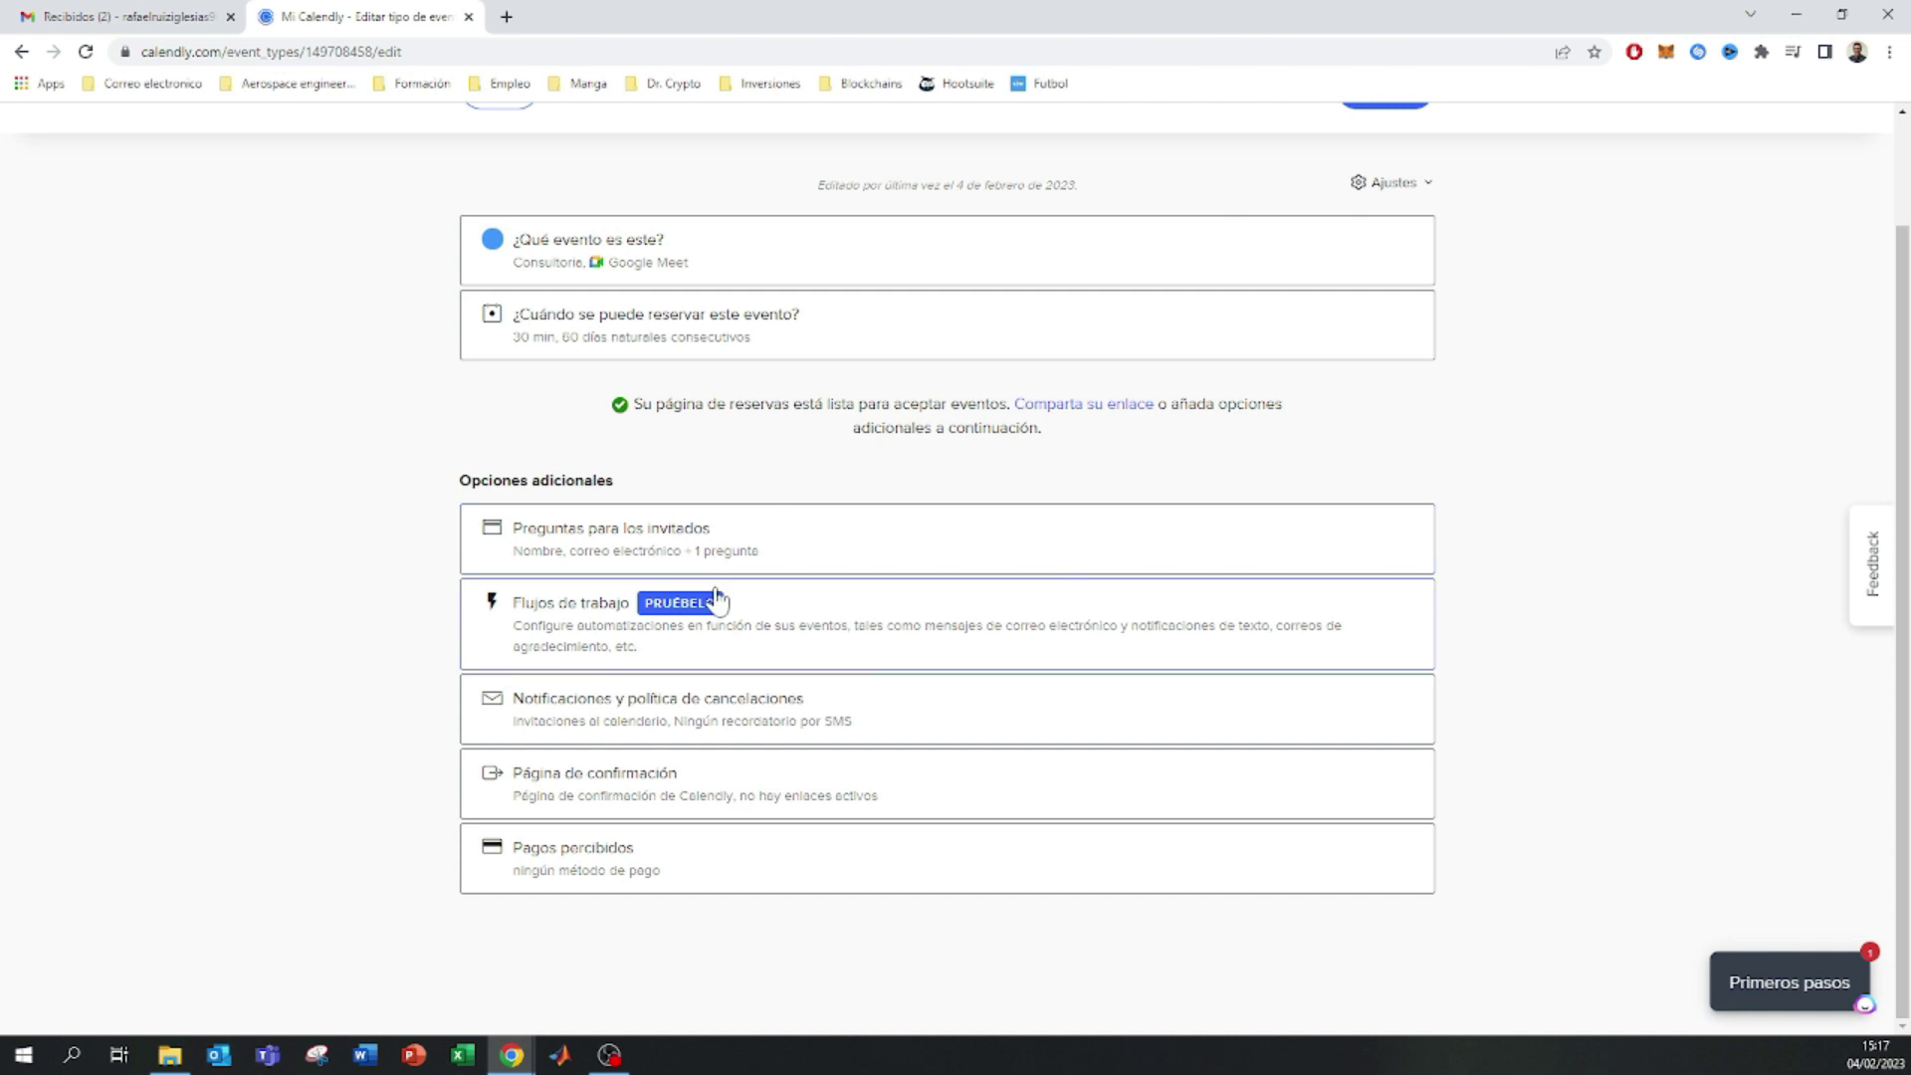
- Examine the name entry and additional guest options in the invitee questions and apply them
left_click(861, 569)
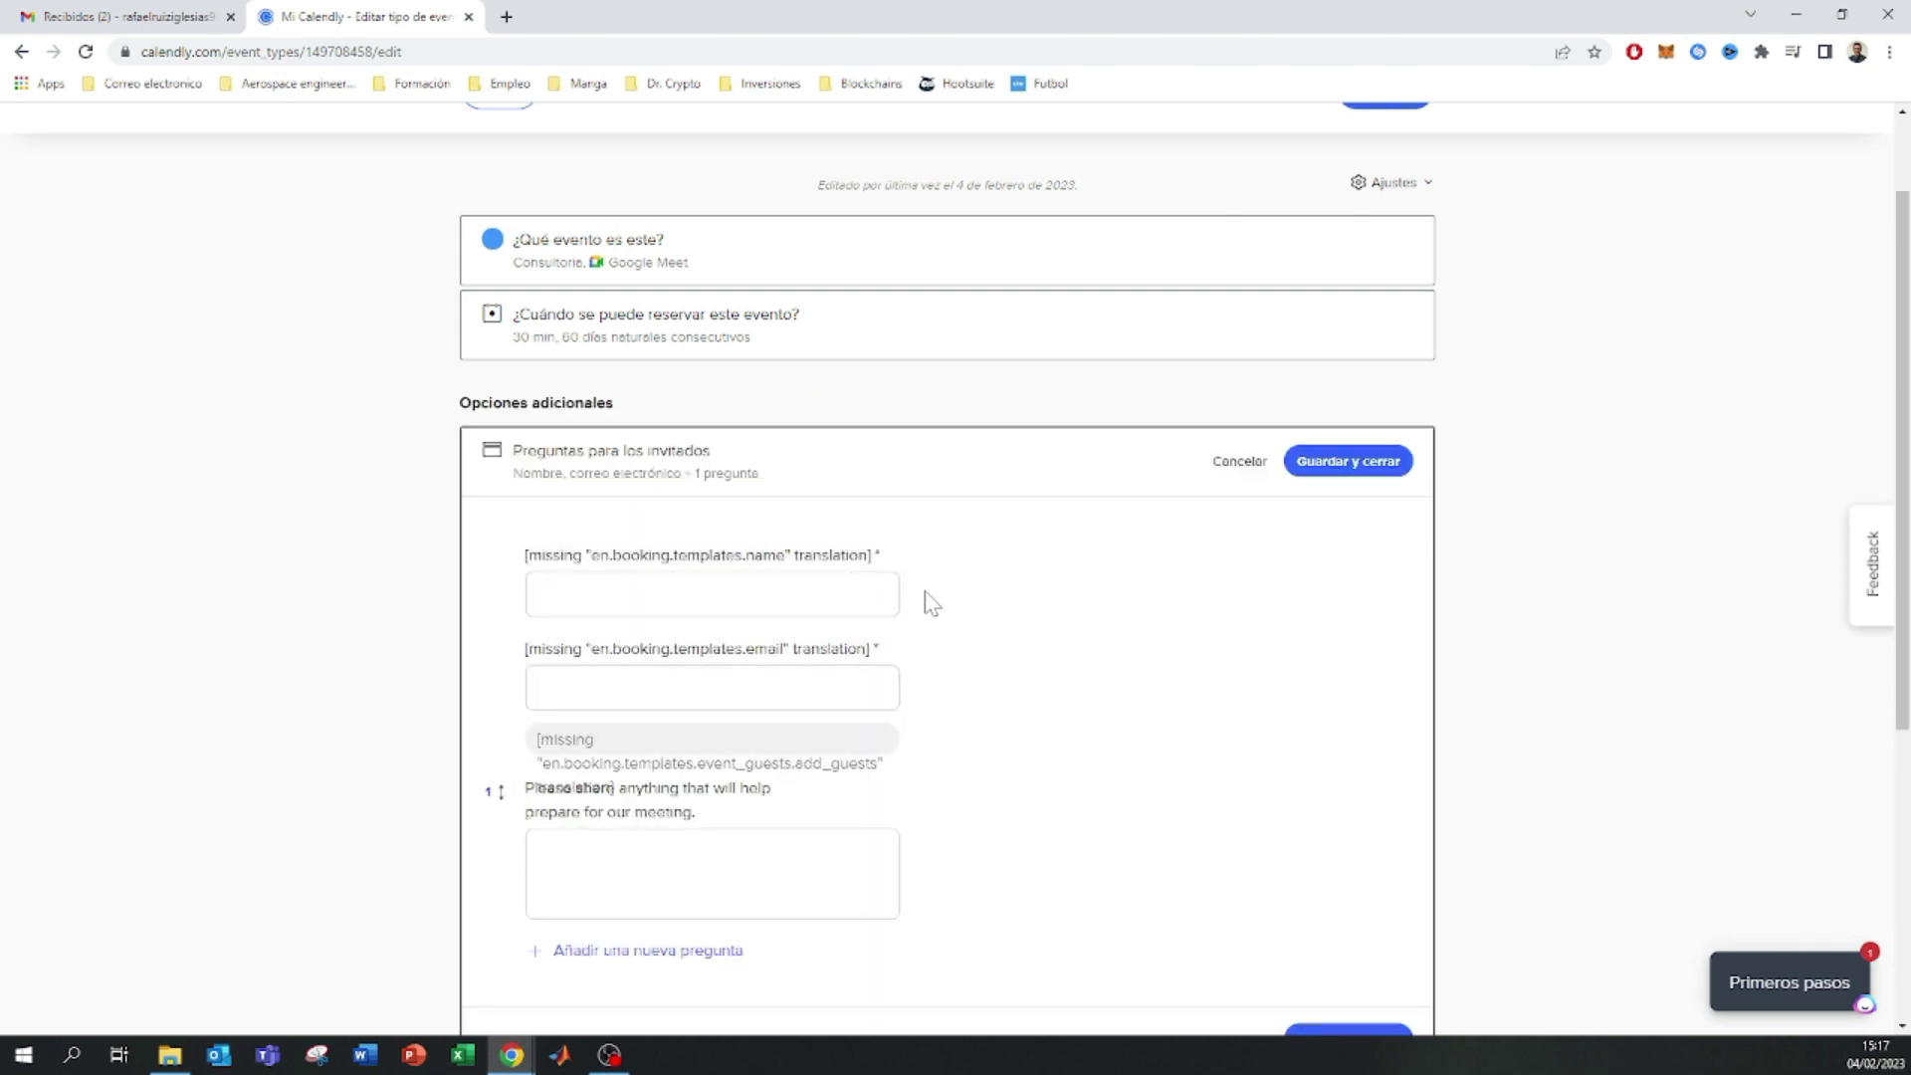
left_click(891, 553)
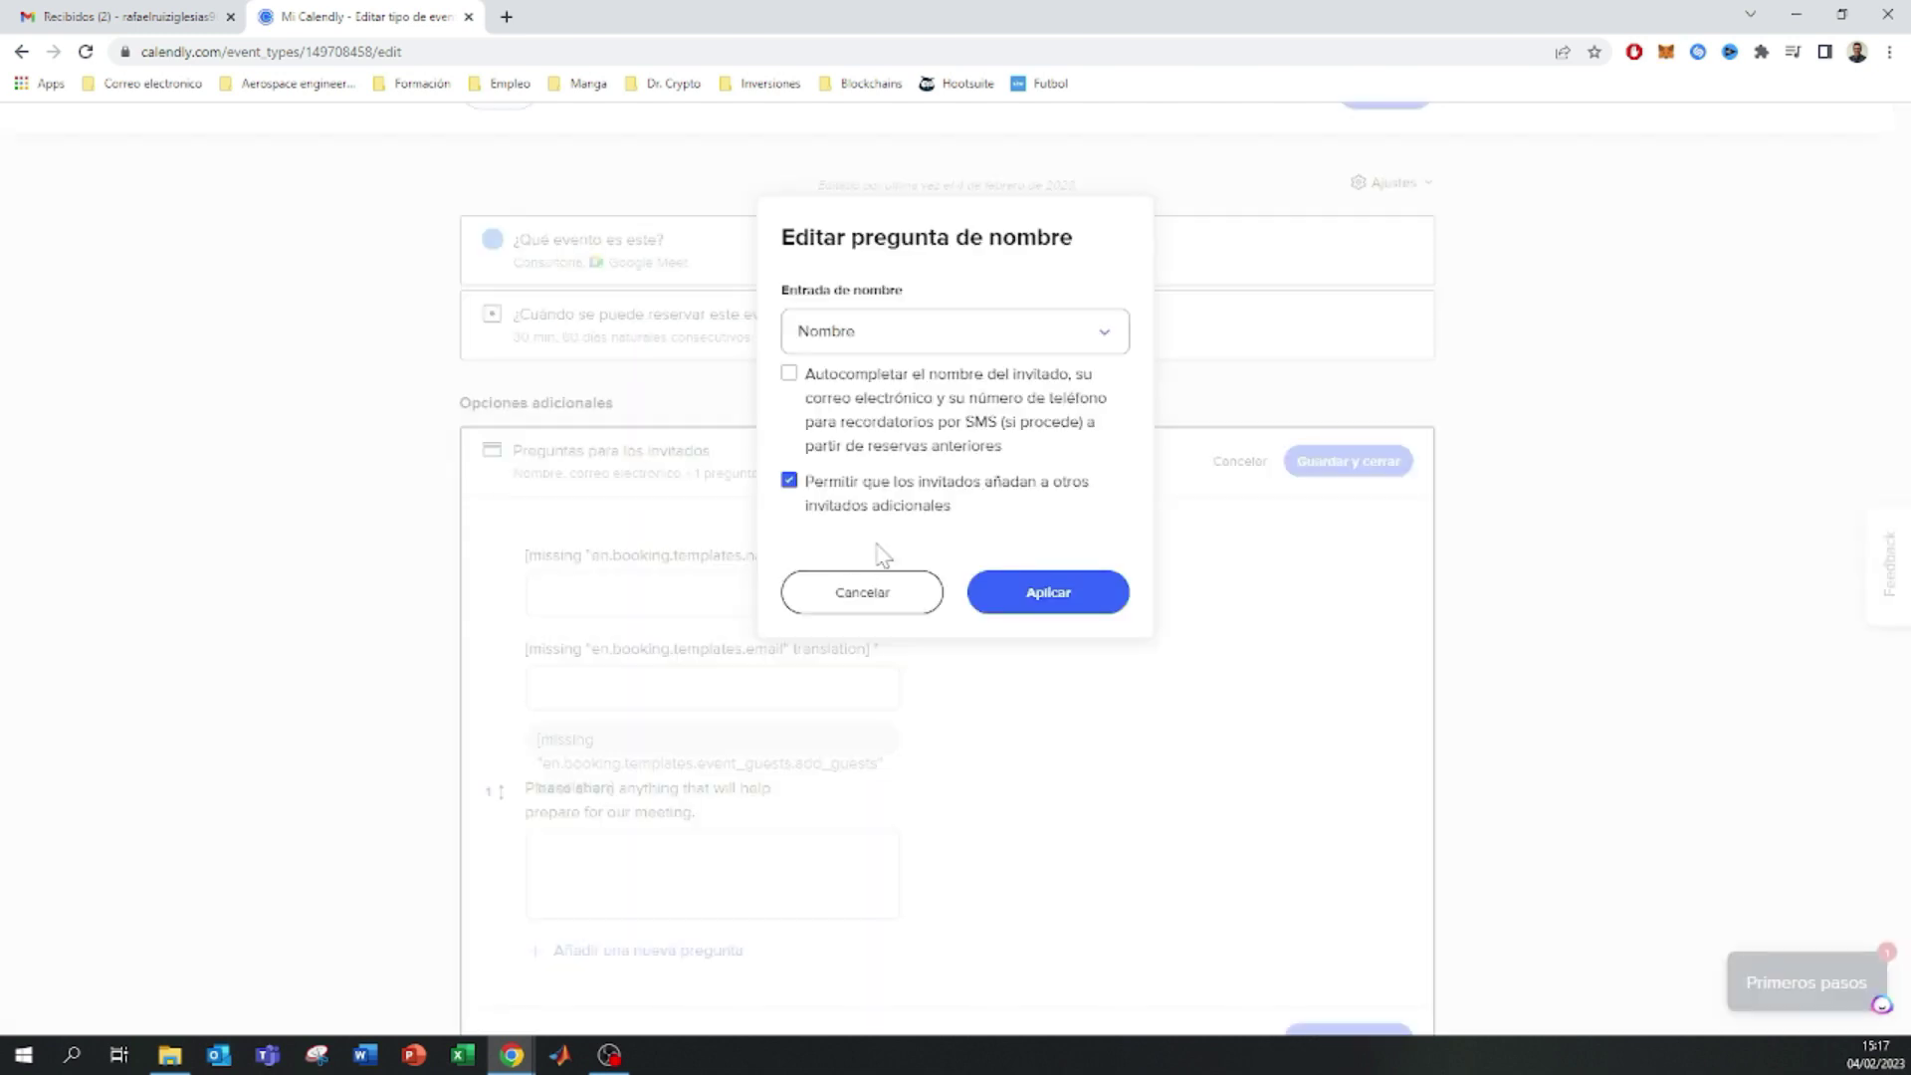
left_click(1057, 600)
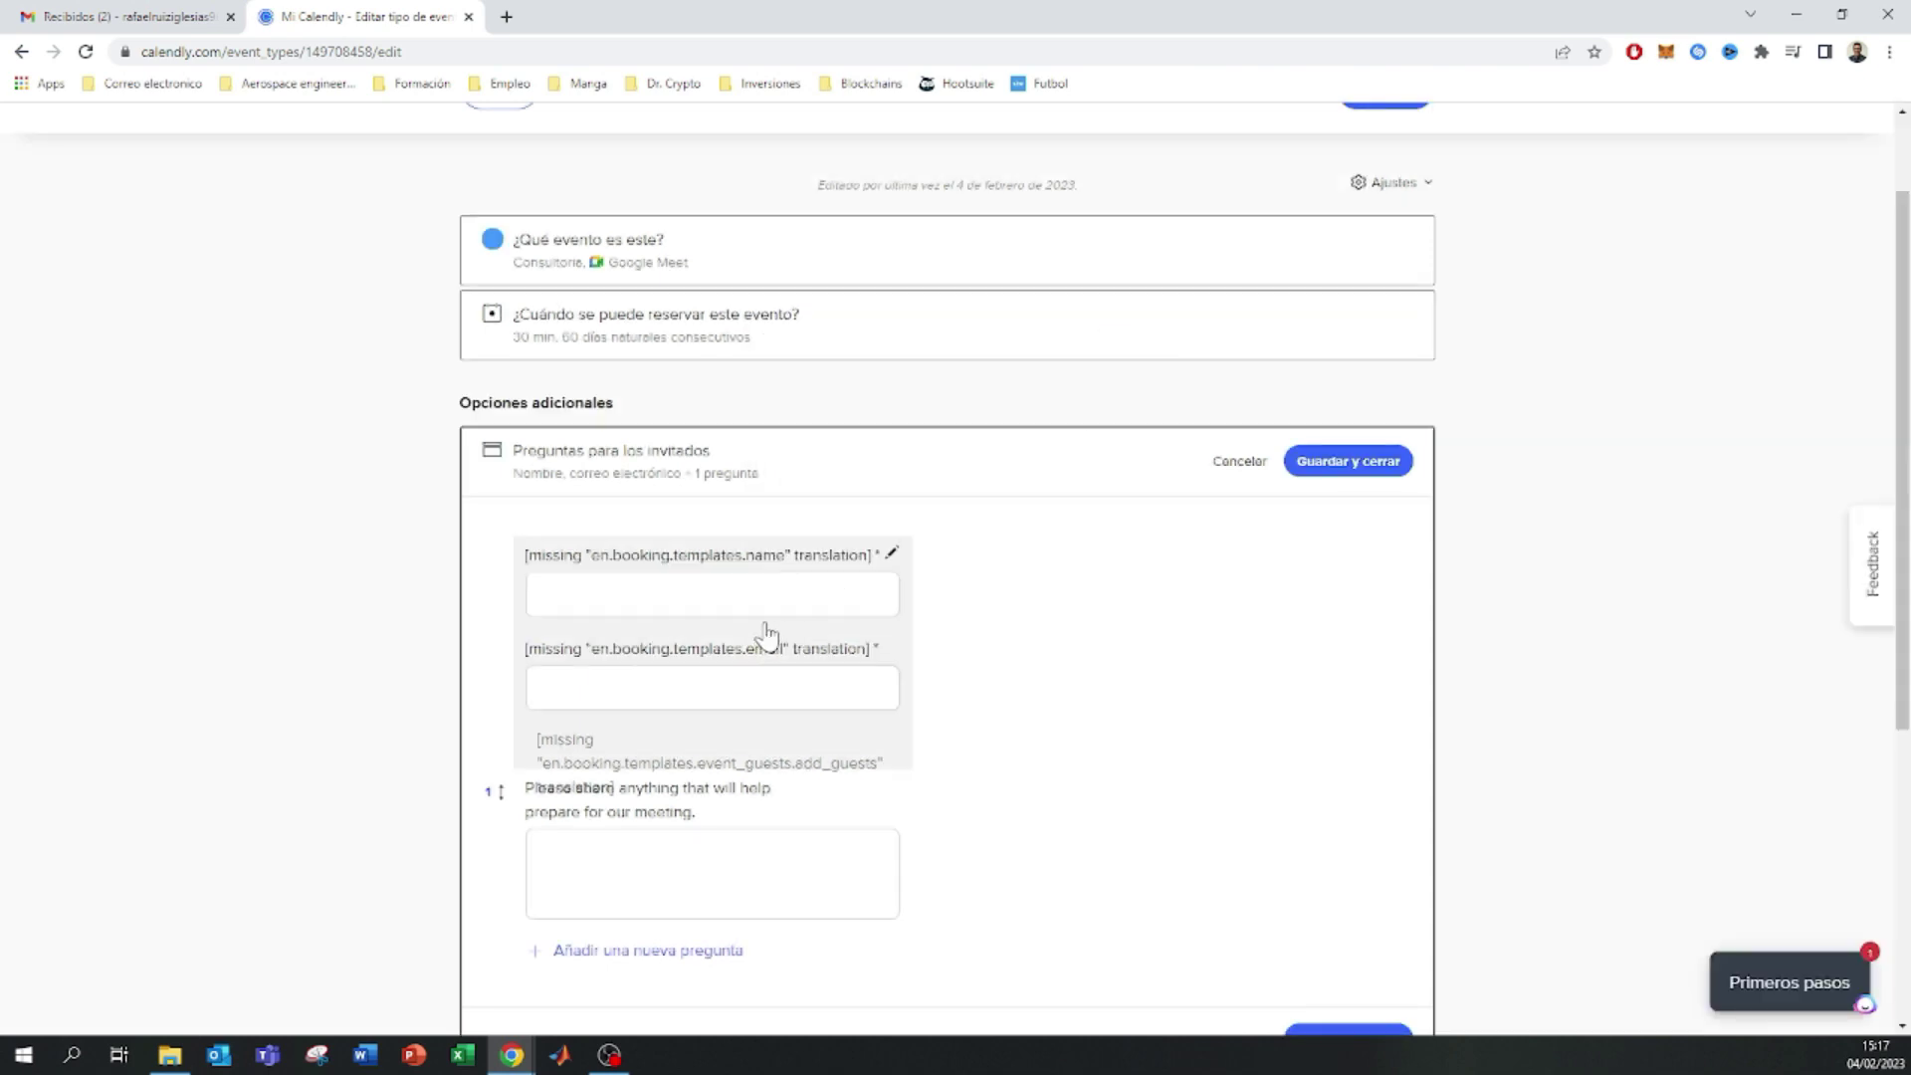
- Replace the invitee question's text with "Lanza tus preguntas aquí para que pueda mirar un poco antes sobre la temática!" and save
left_click(863, 557)
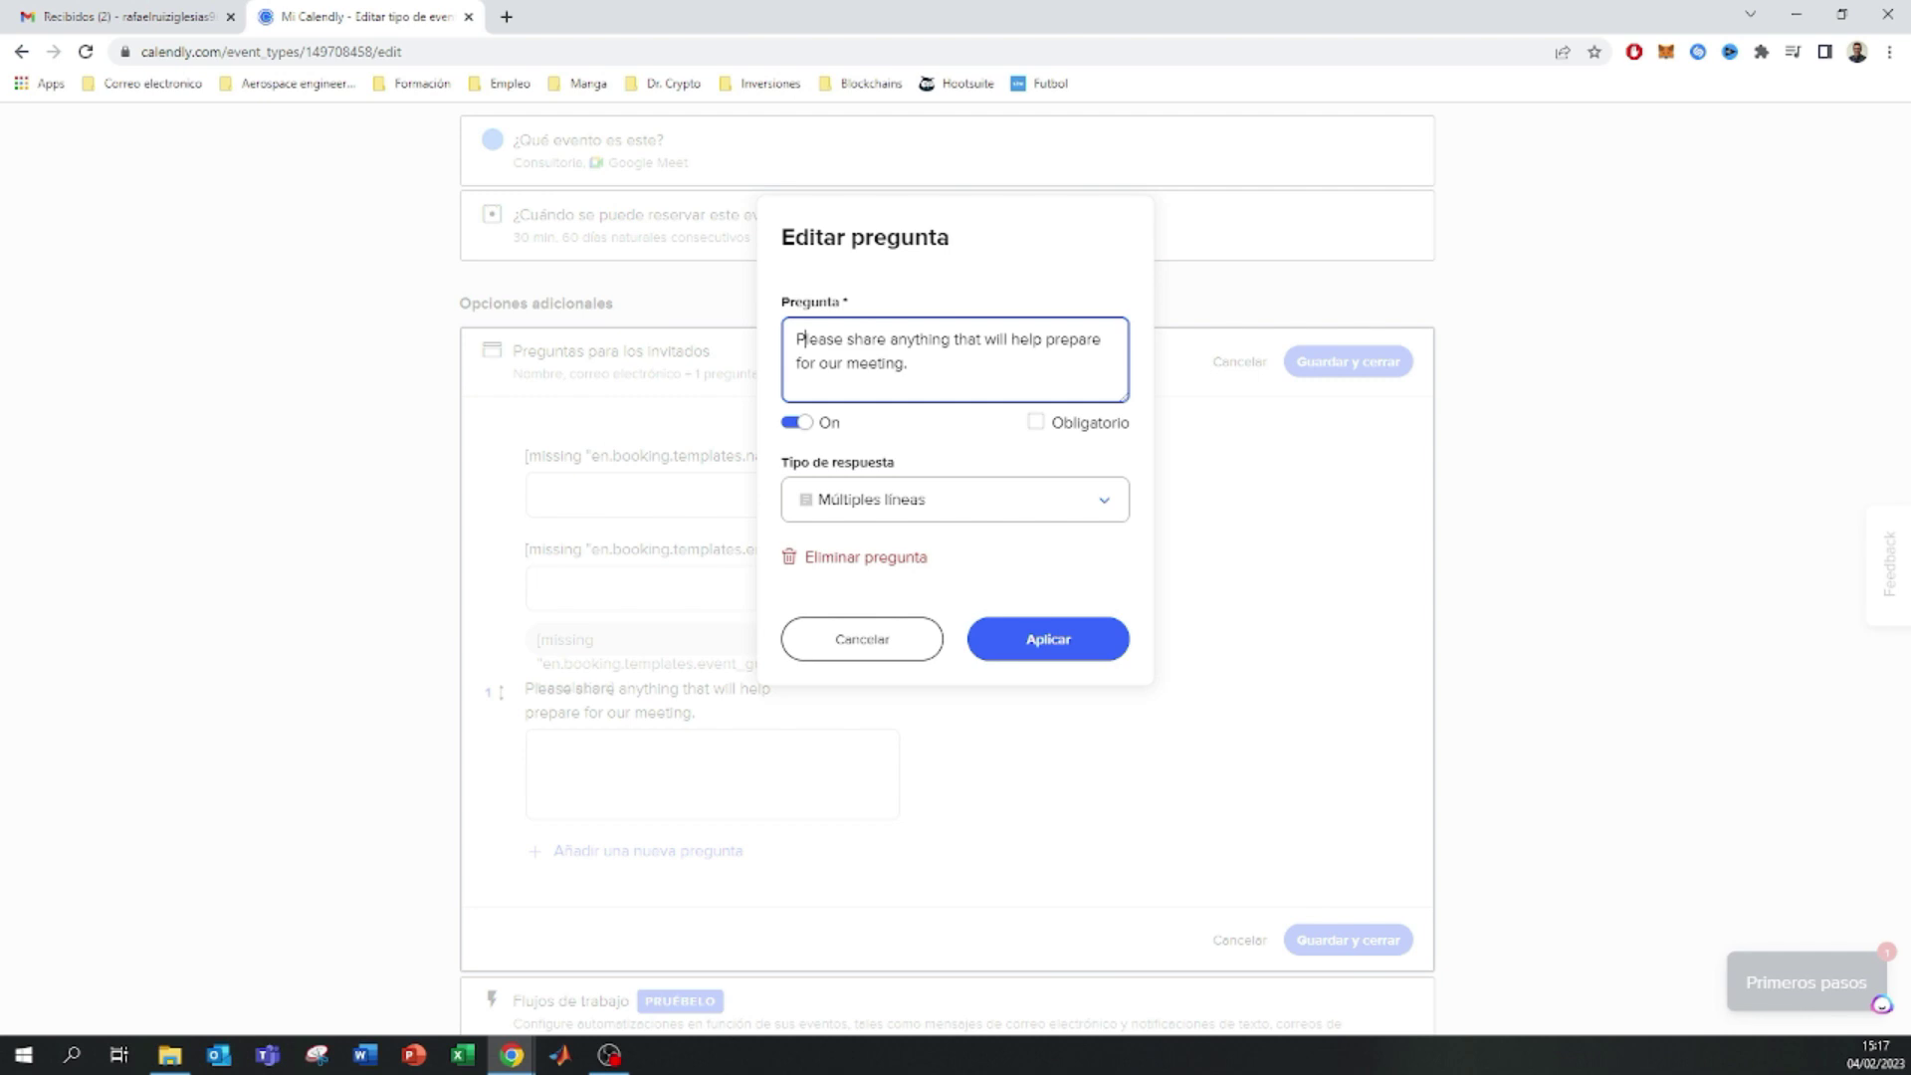
key("ctrl+a")
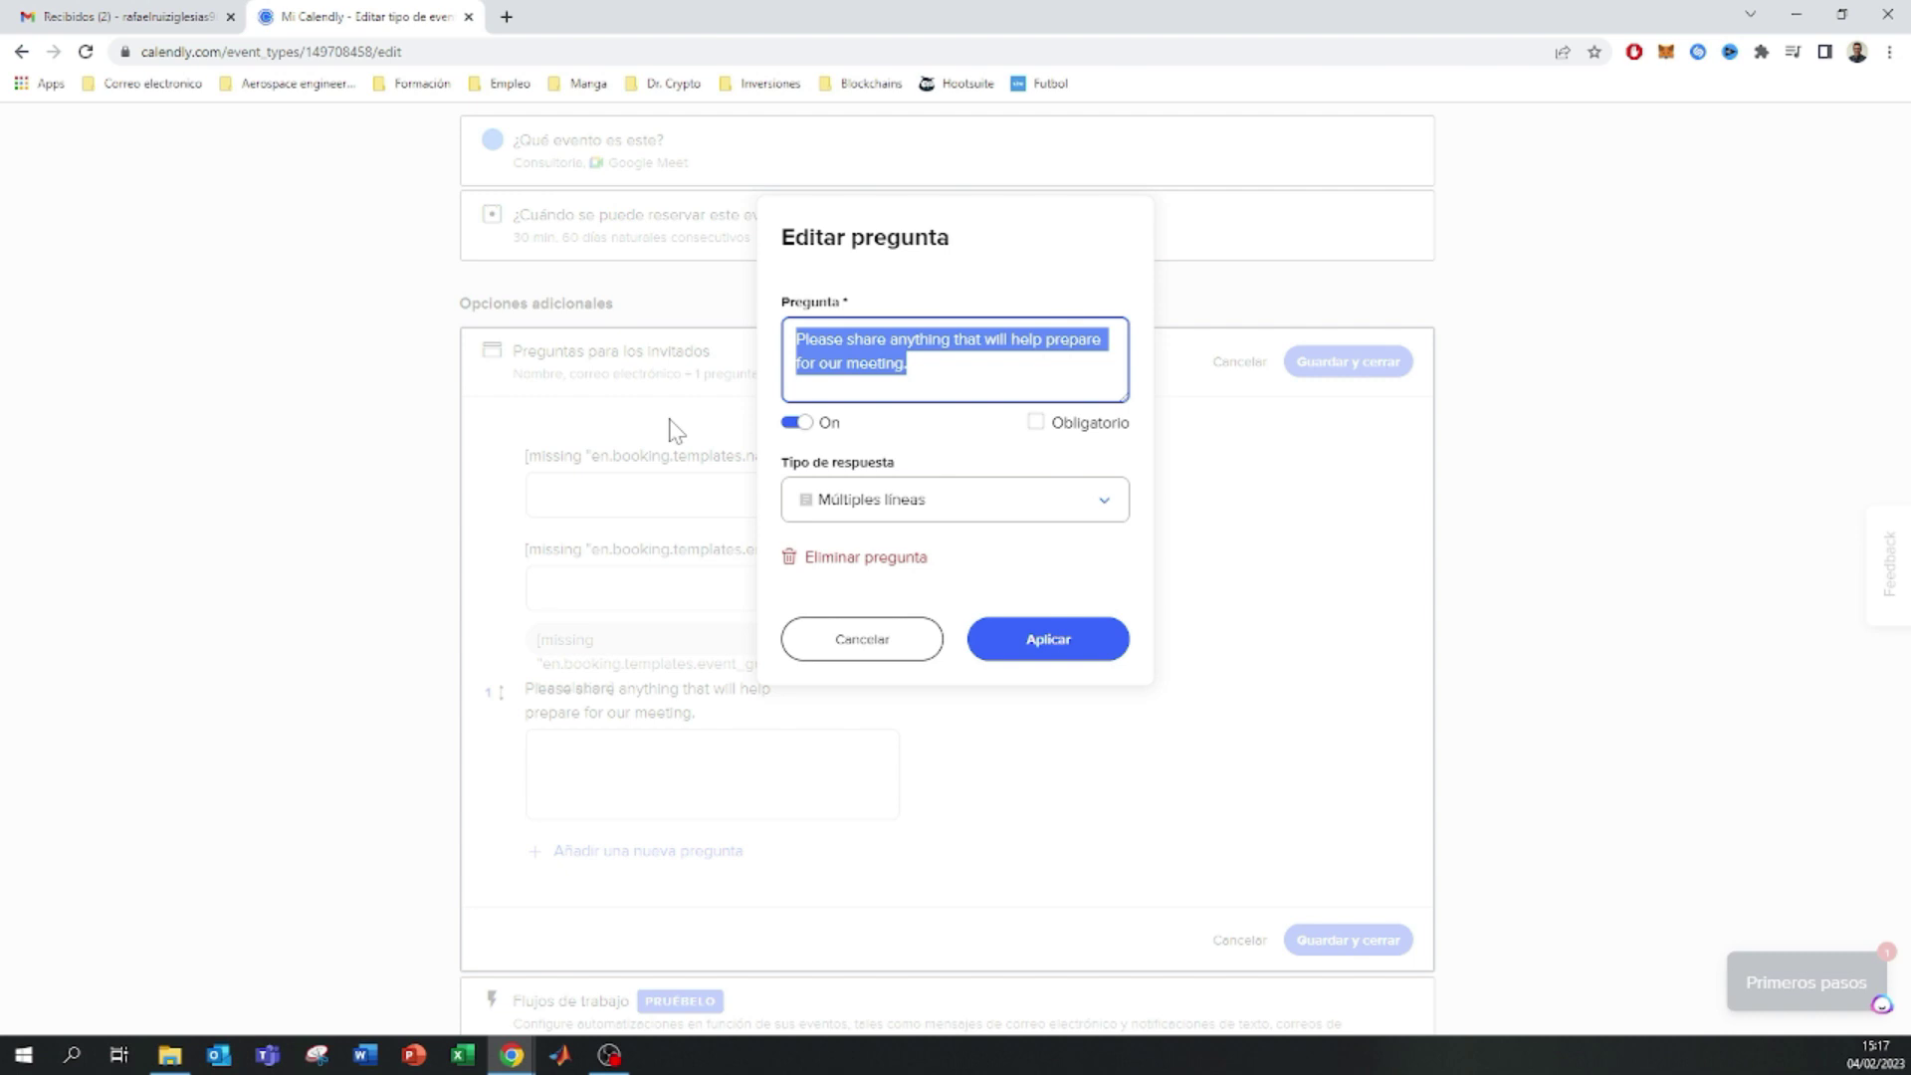
type("Lanza tus preguntas aquí para que pueda mirar un poco antes!")
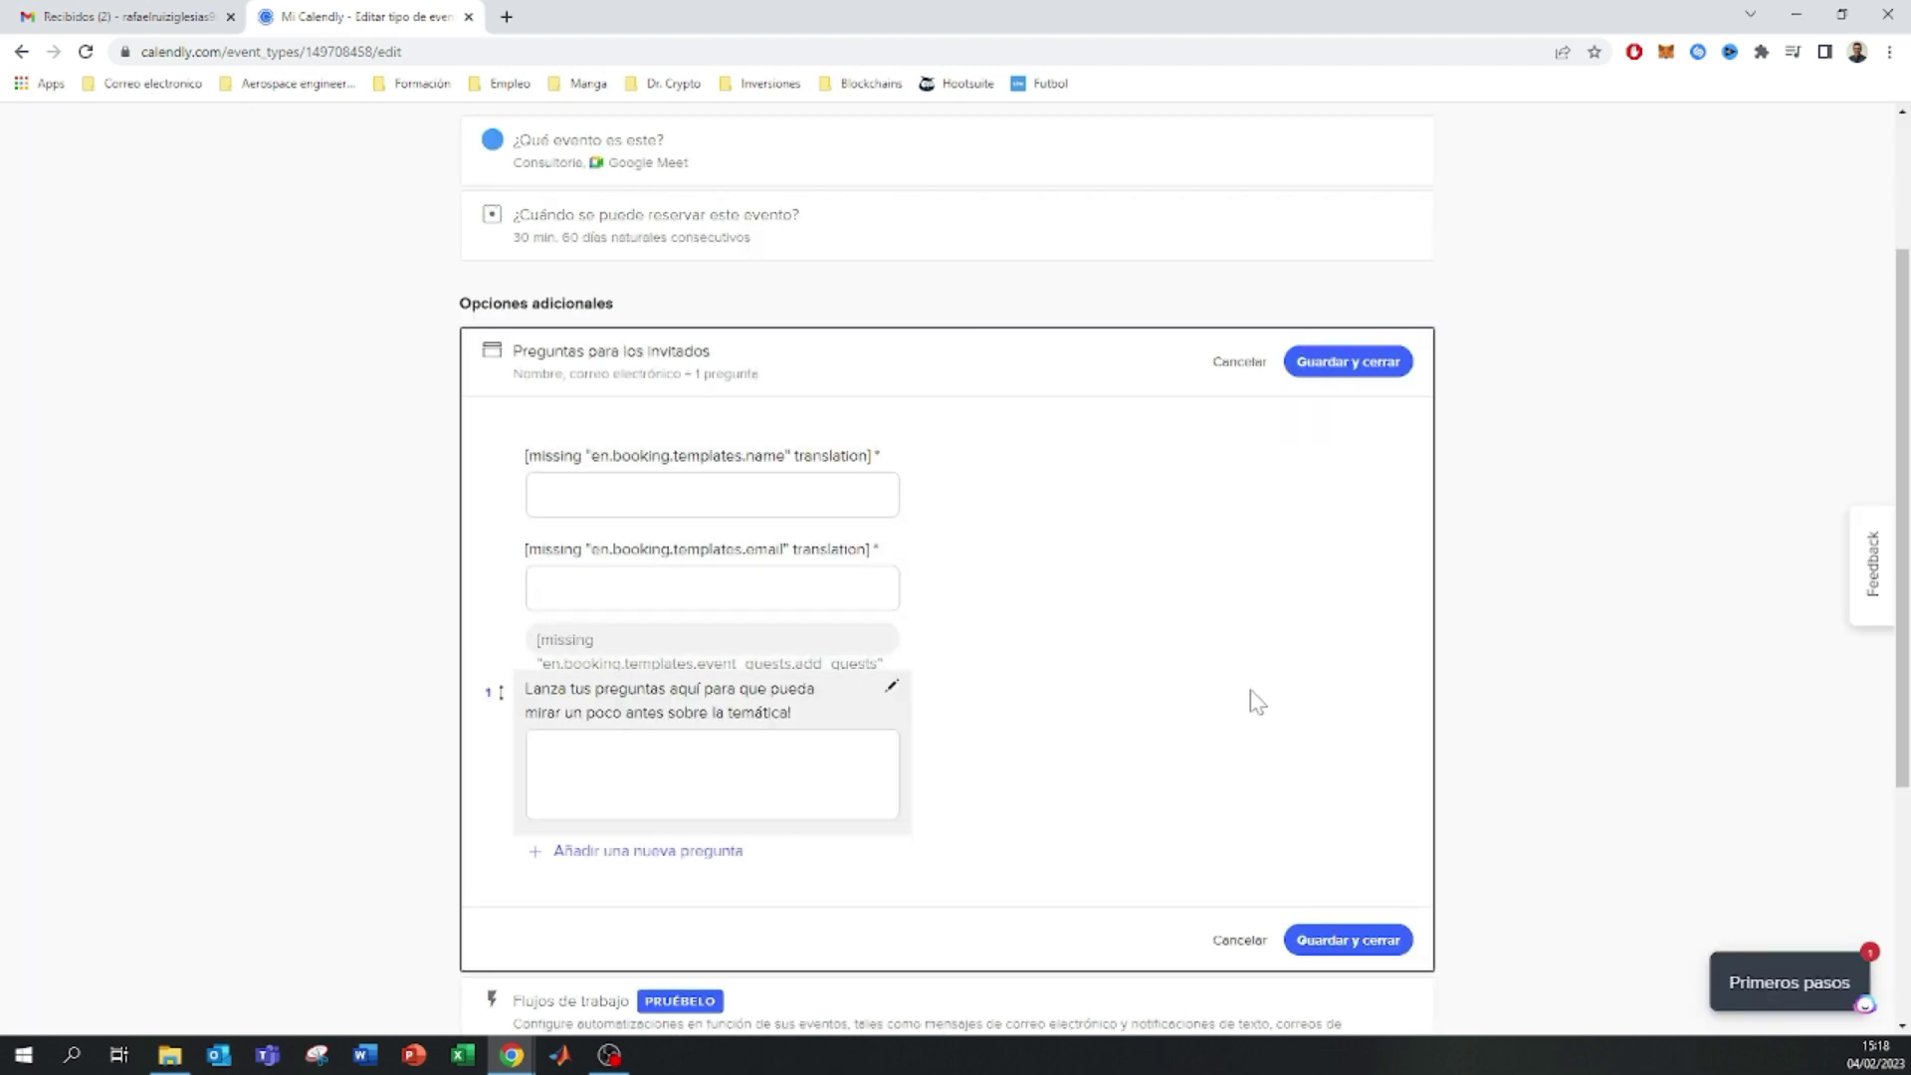
scroll(1264, 701, "down", 1)
left_click(1382, 842)
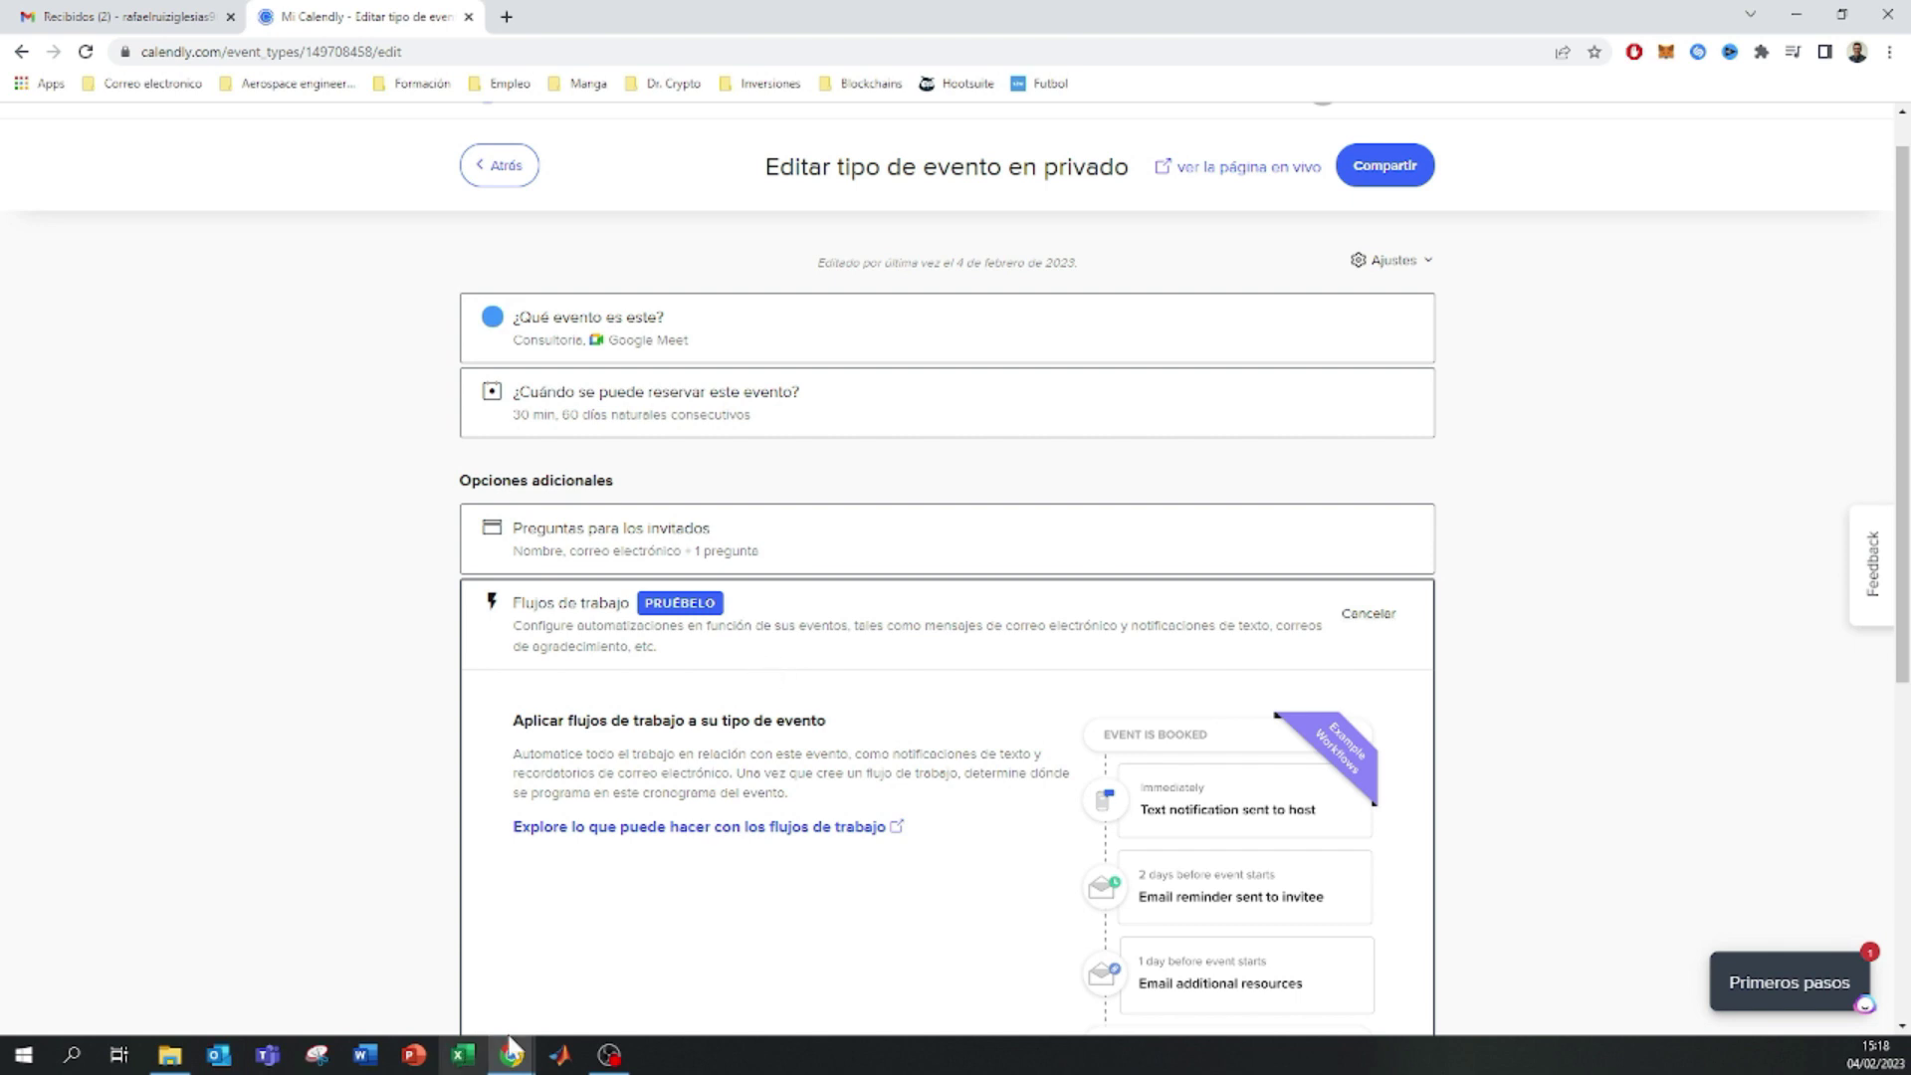
- Examine the example workflow and the calendar invitation's title and body in the notification settings
scroll(576, 873, "down", 5)
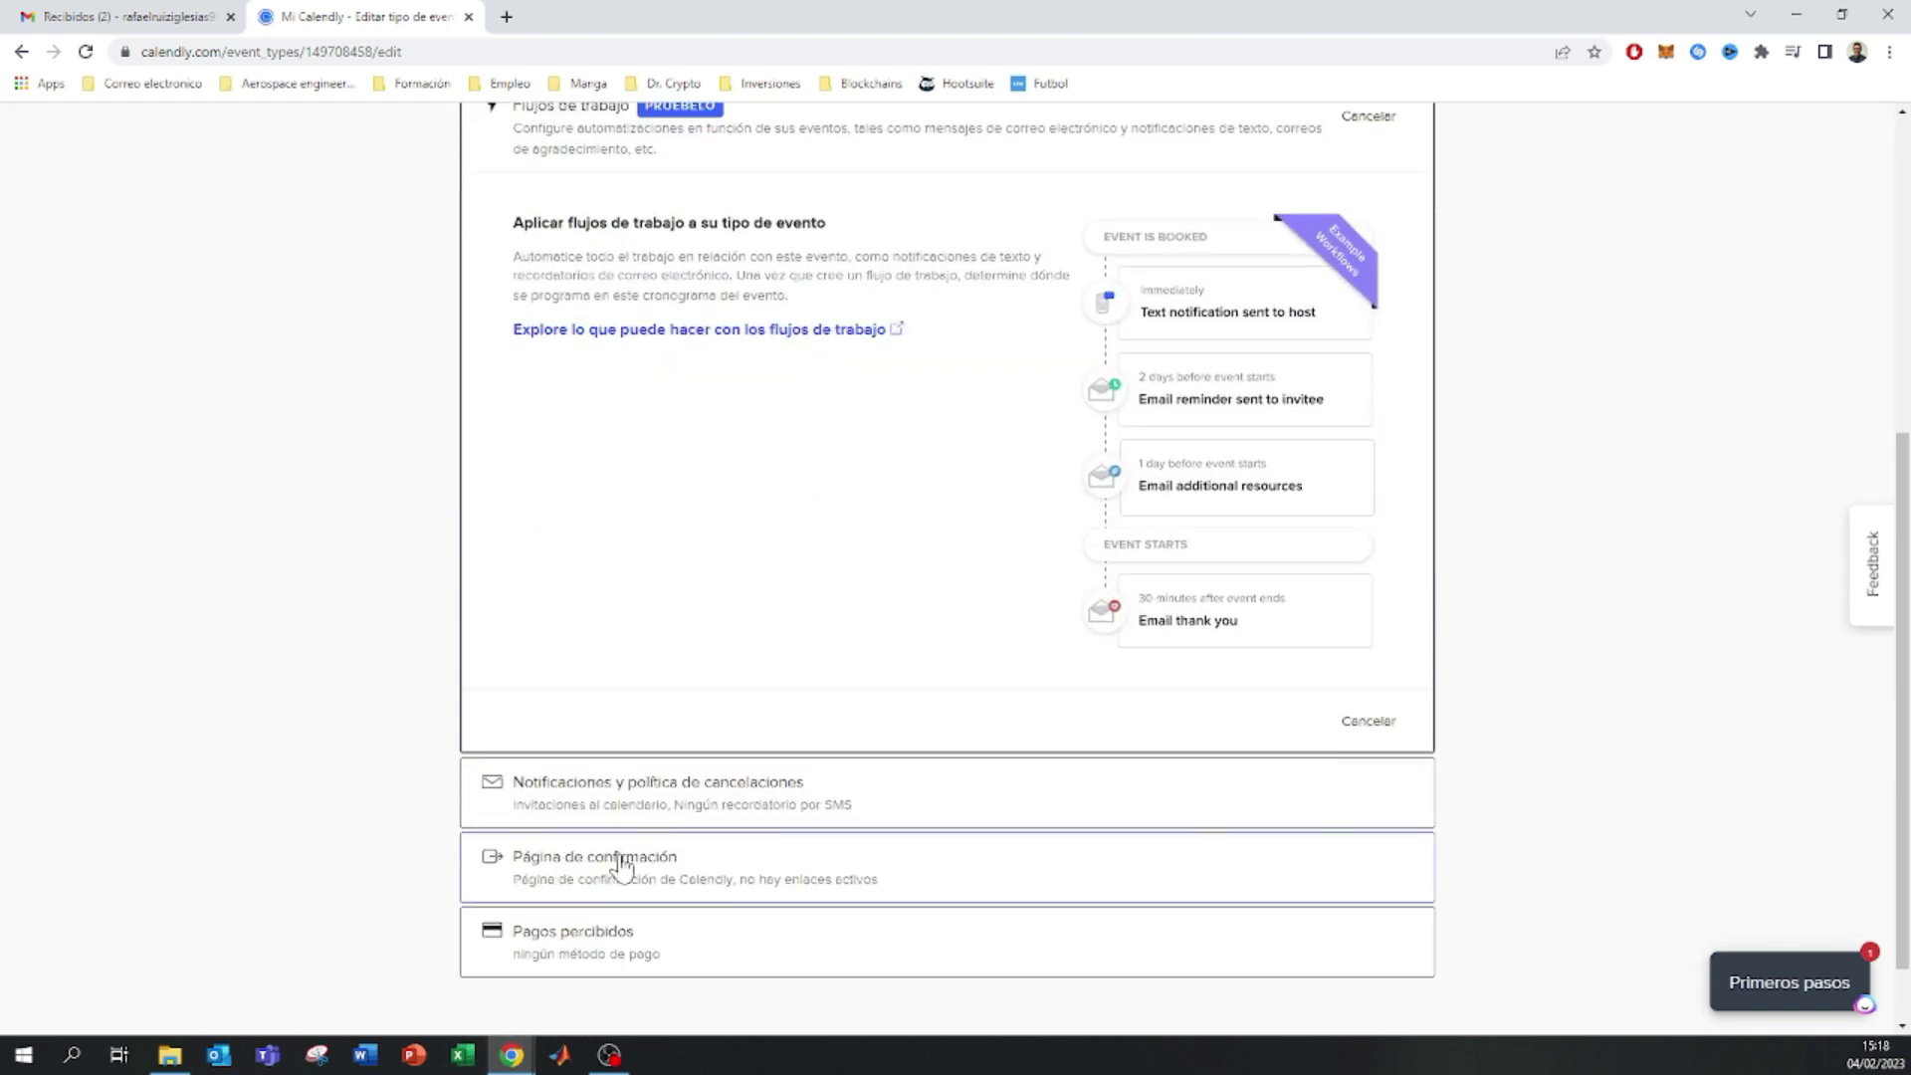
left_click(884, 820)
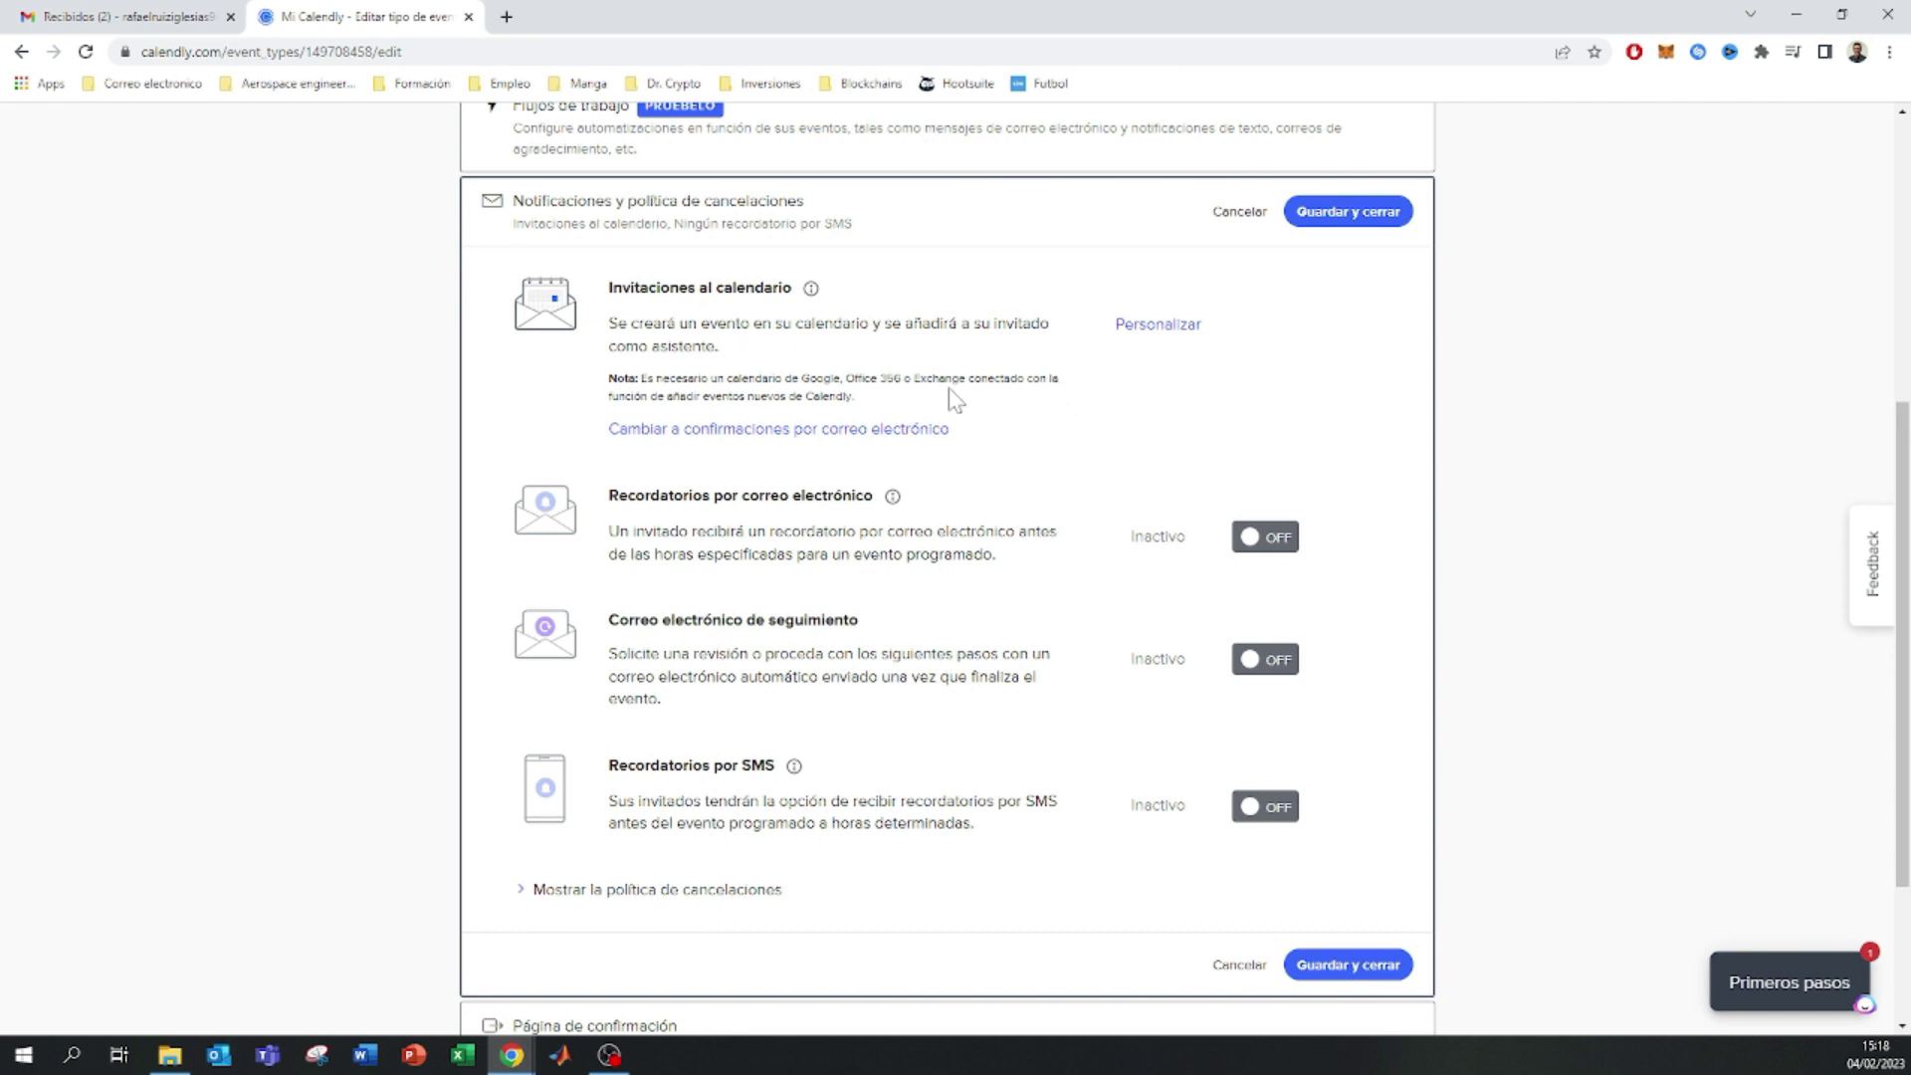
left_click(1177, 338)
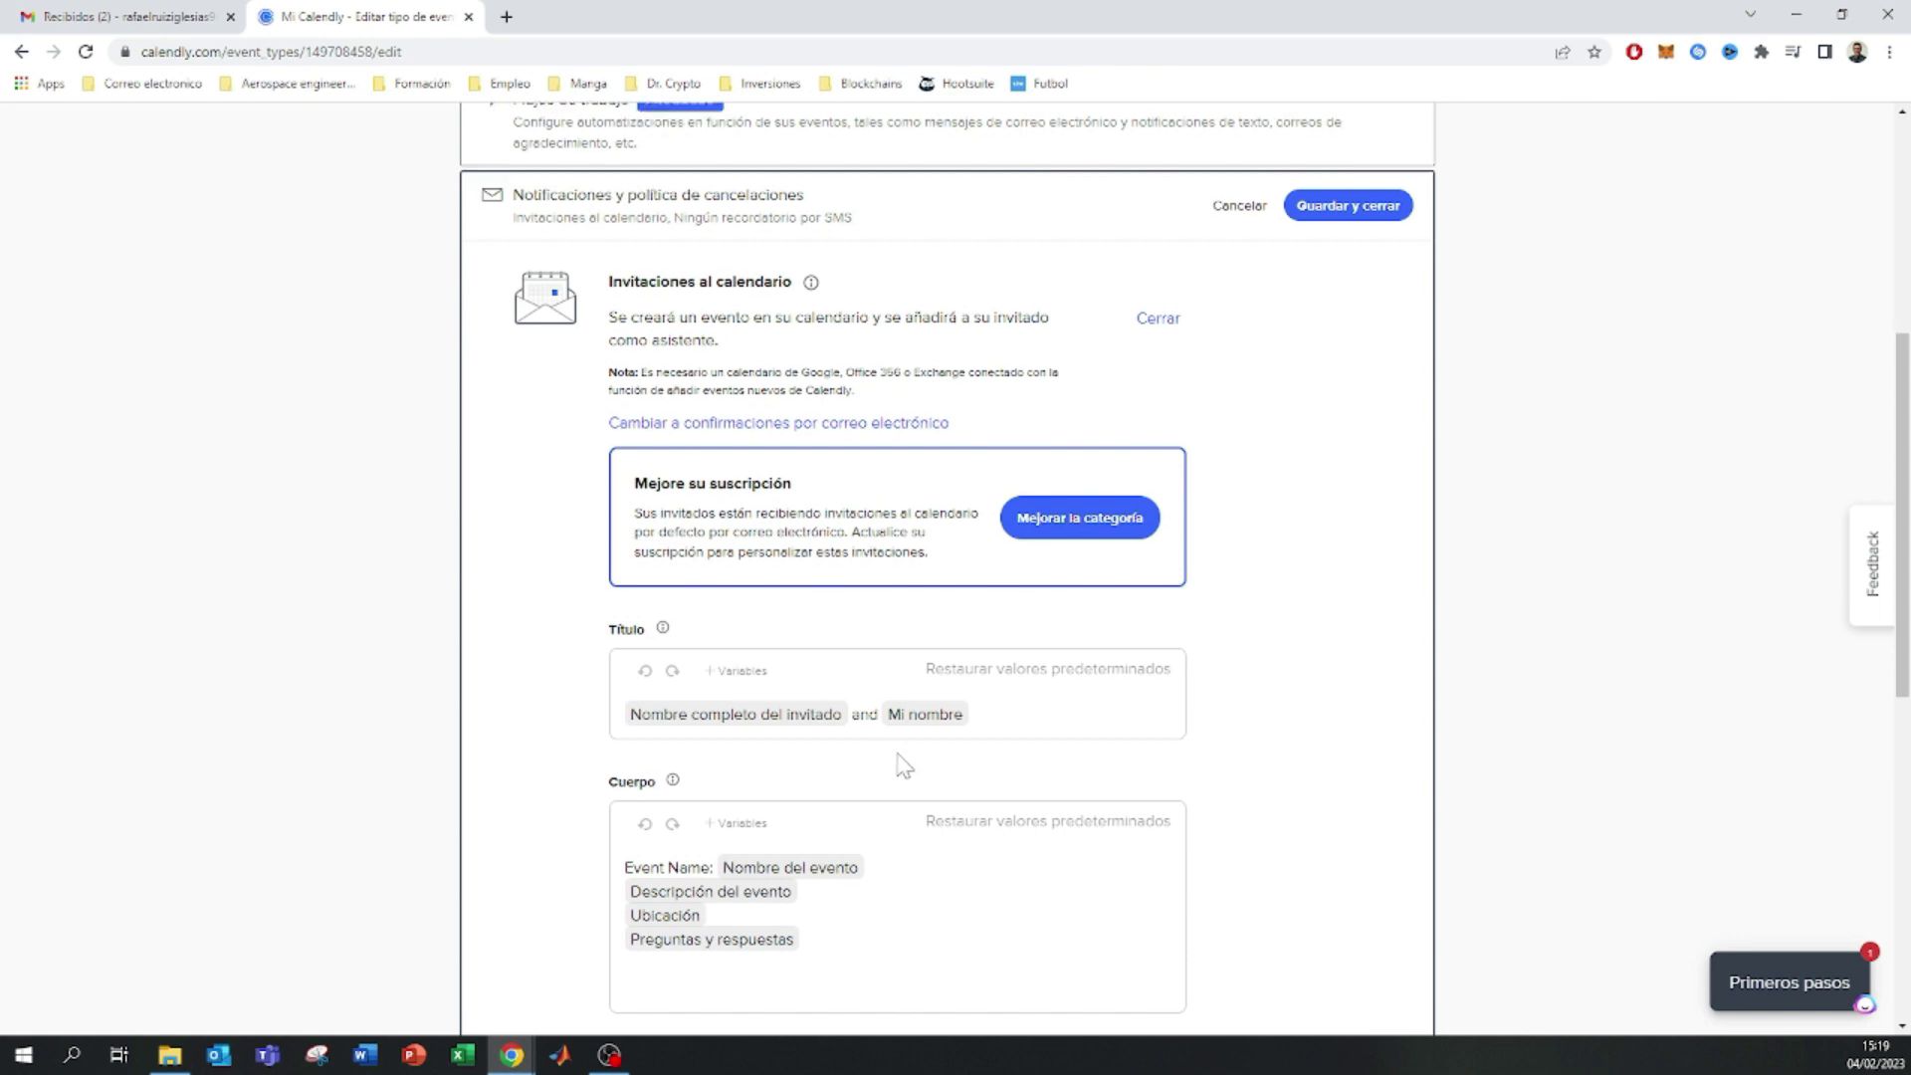
scroll(900, 766, "down", 1)
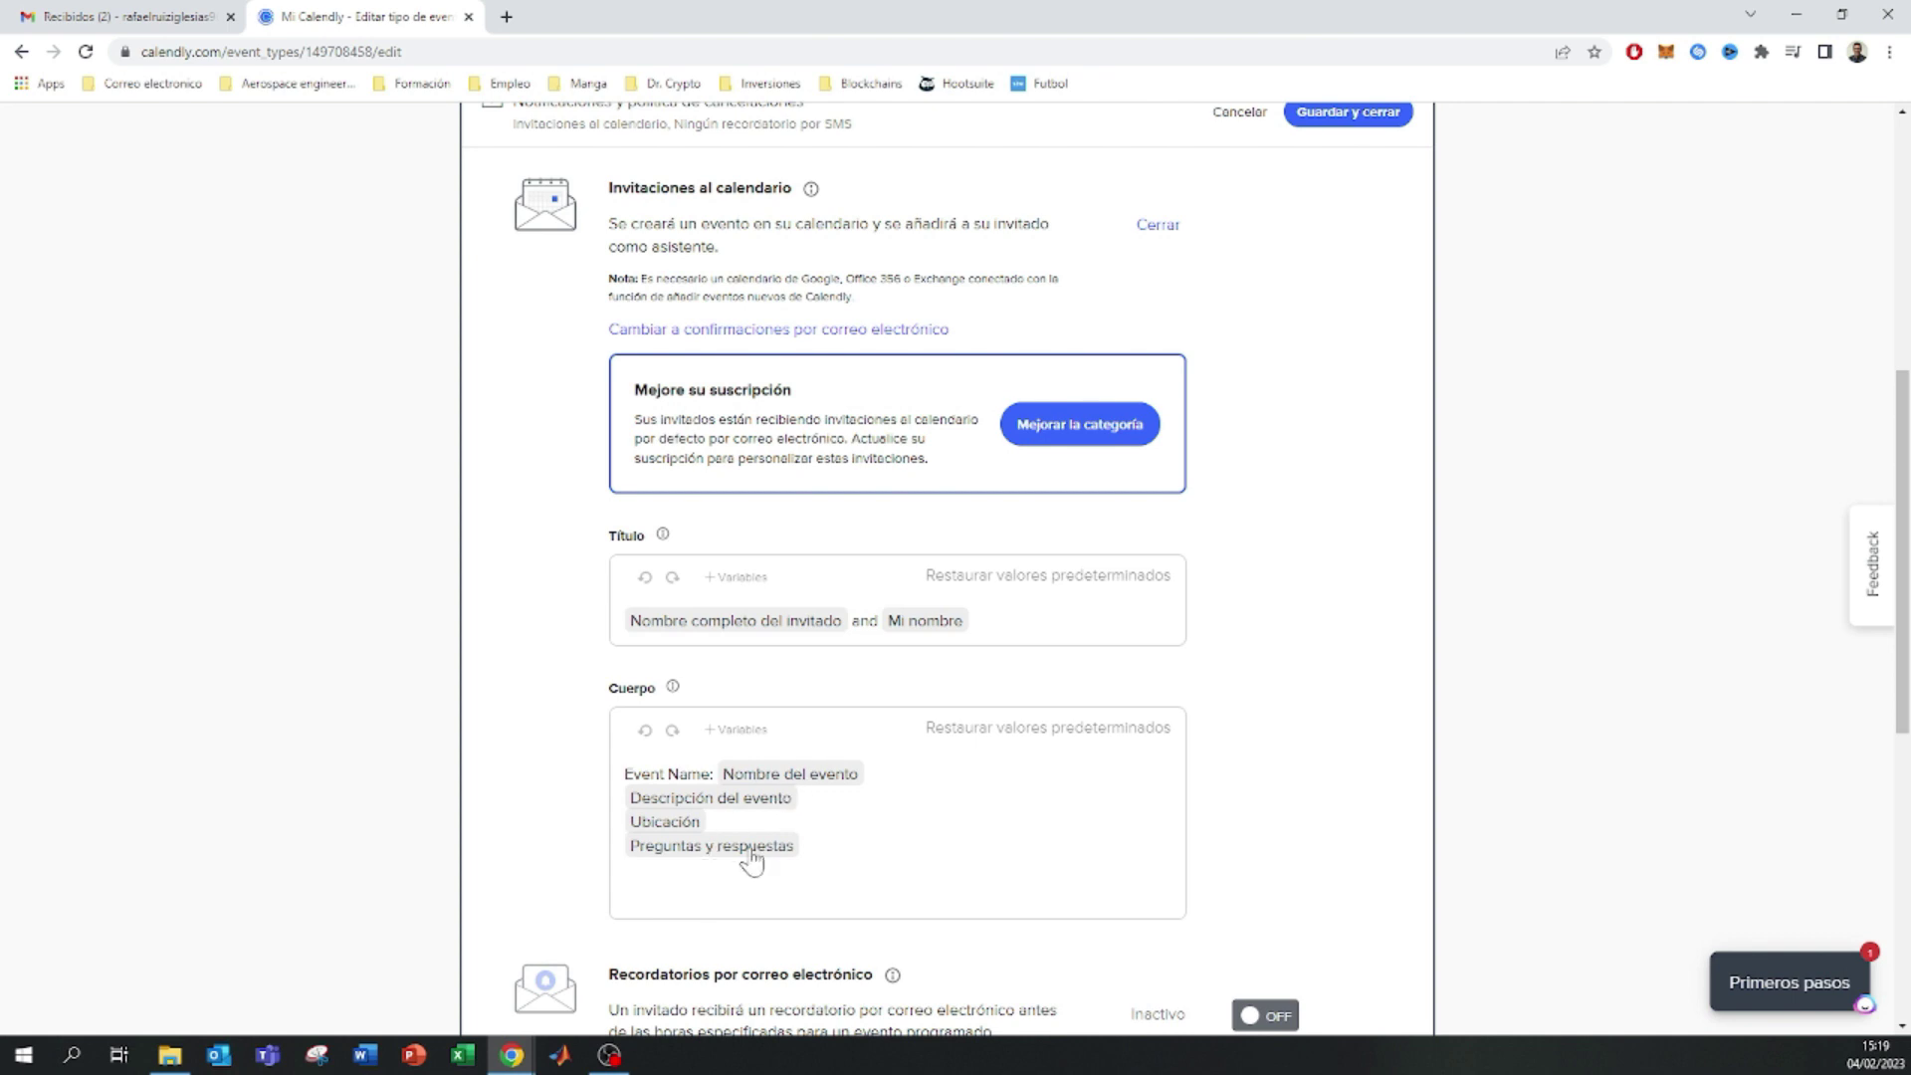
scroll(946, 806, "down", 3)
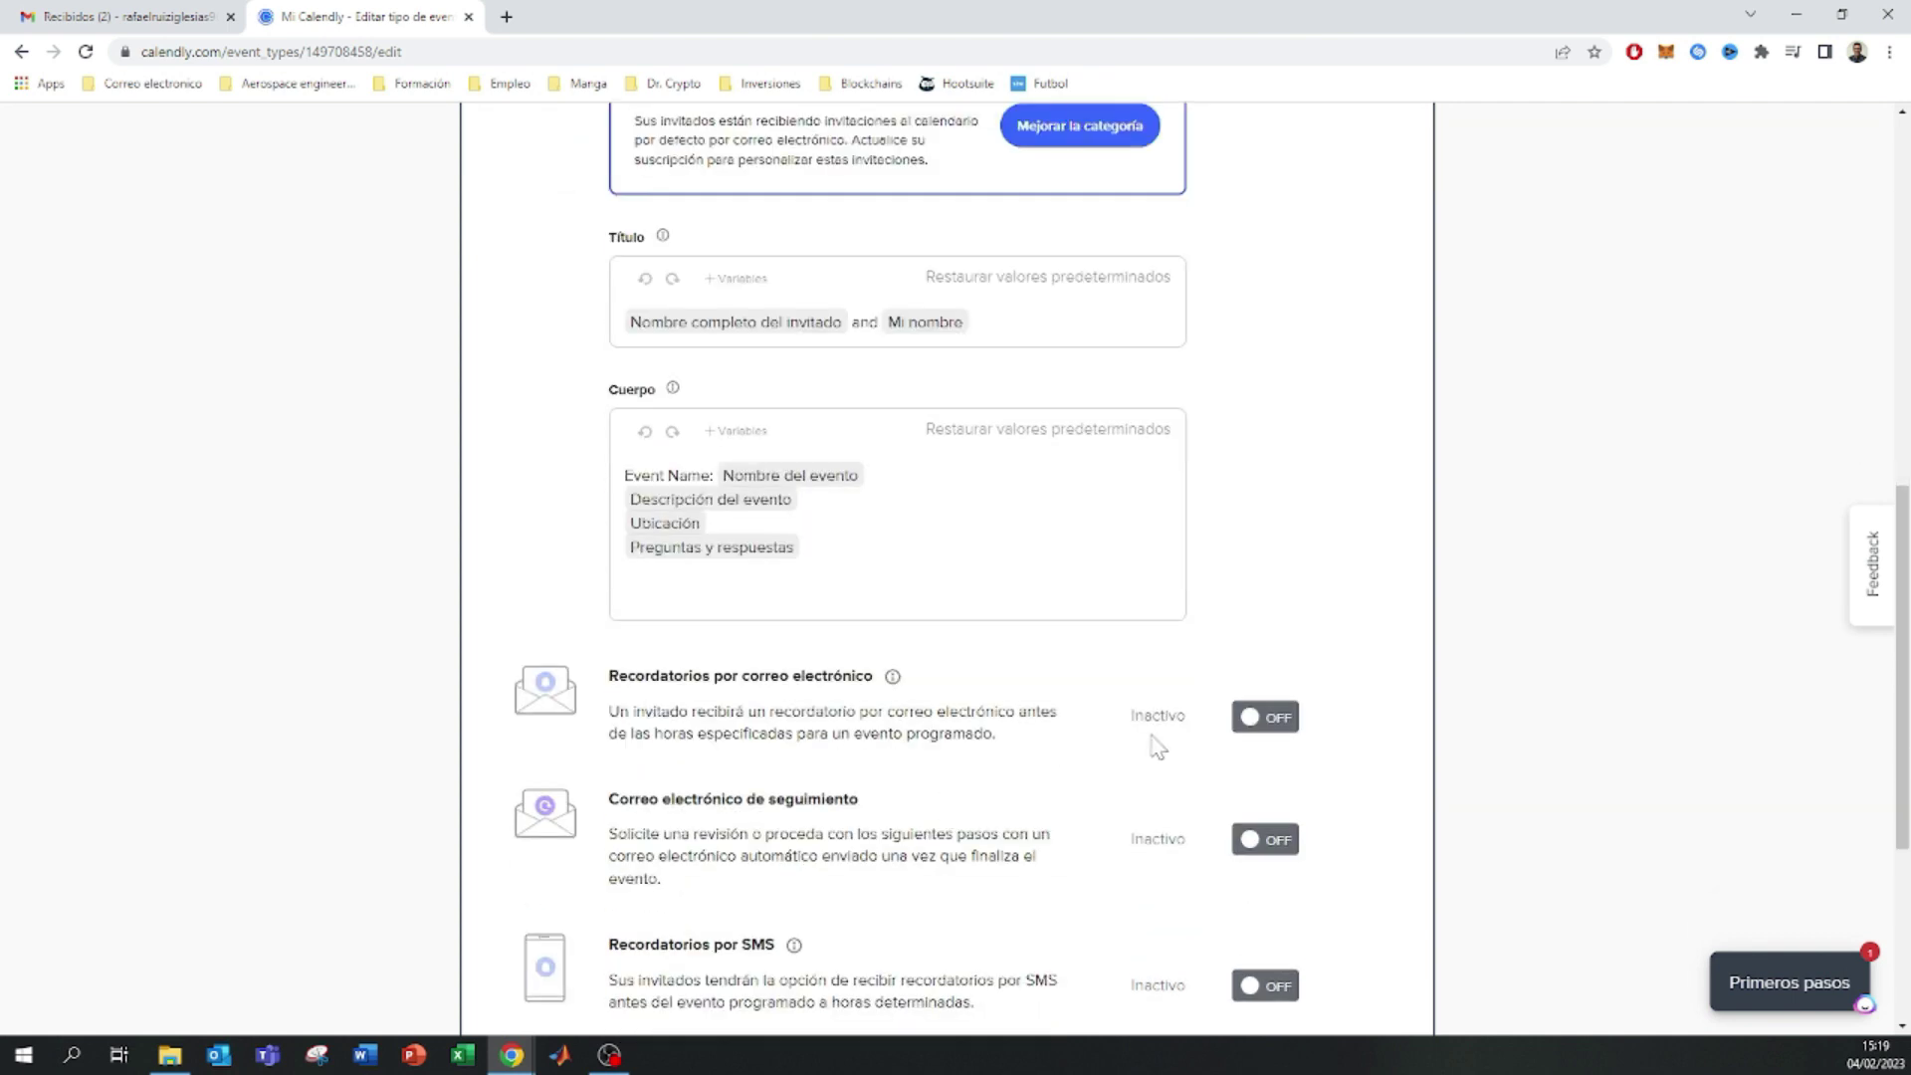
- Review the email reminder, follow-up email and SMS reminder options, and save the notification settings
scroll(1158, 746, "down", 4)
left_click_drag(781, 242, 945, 260)
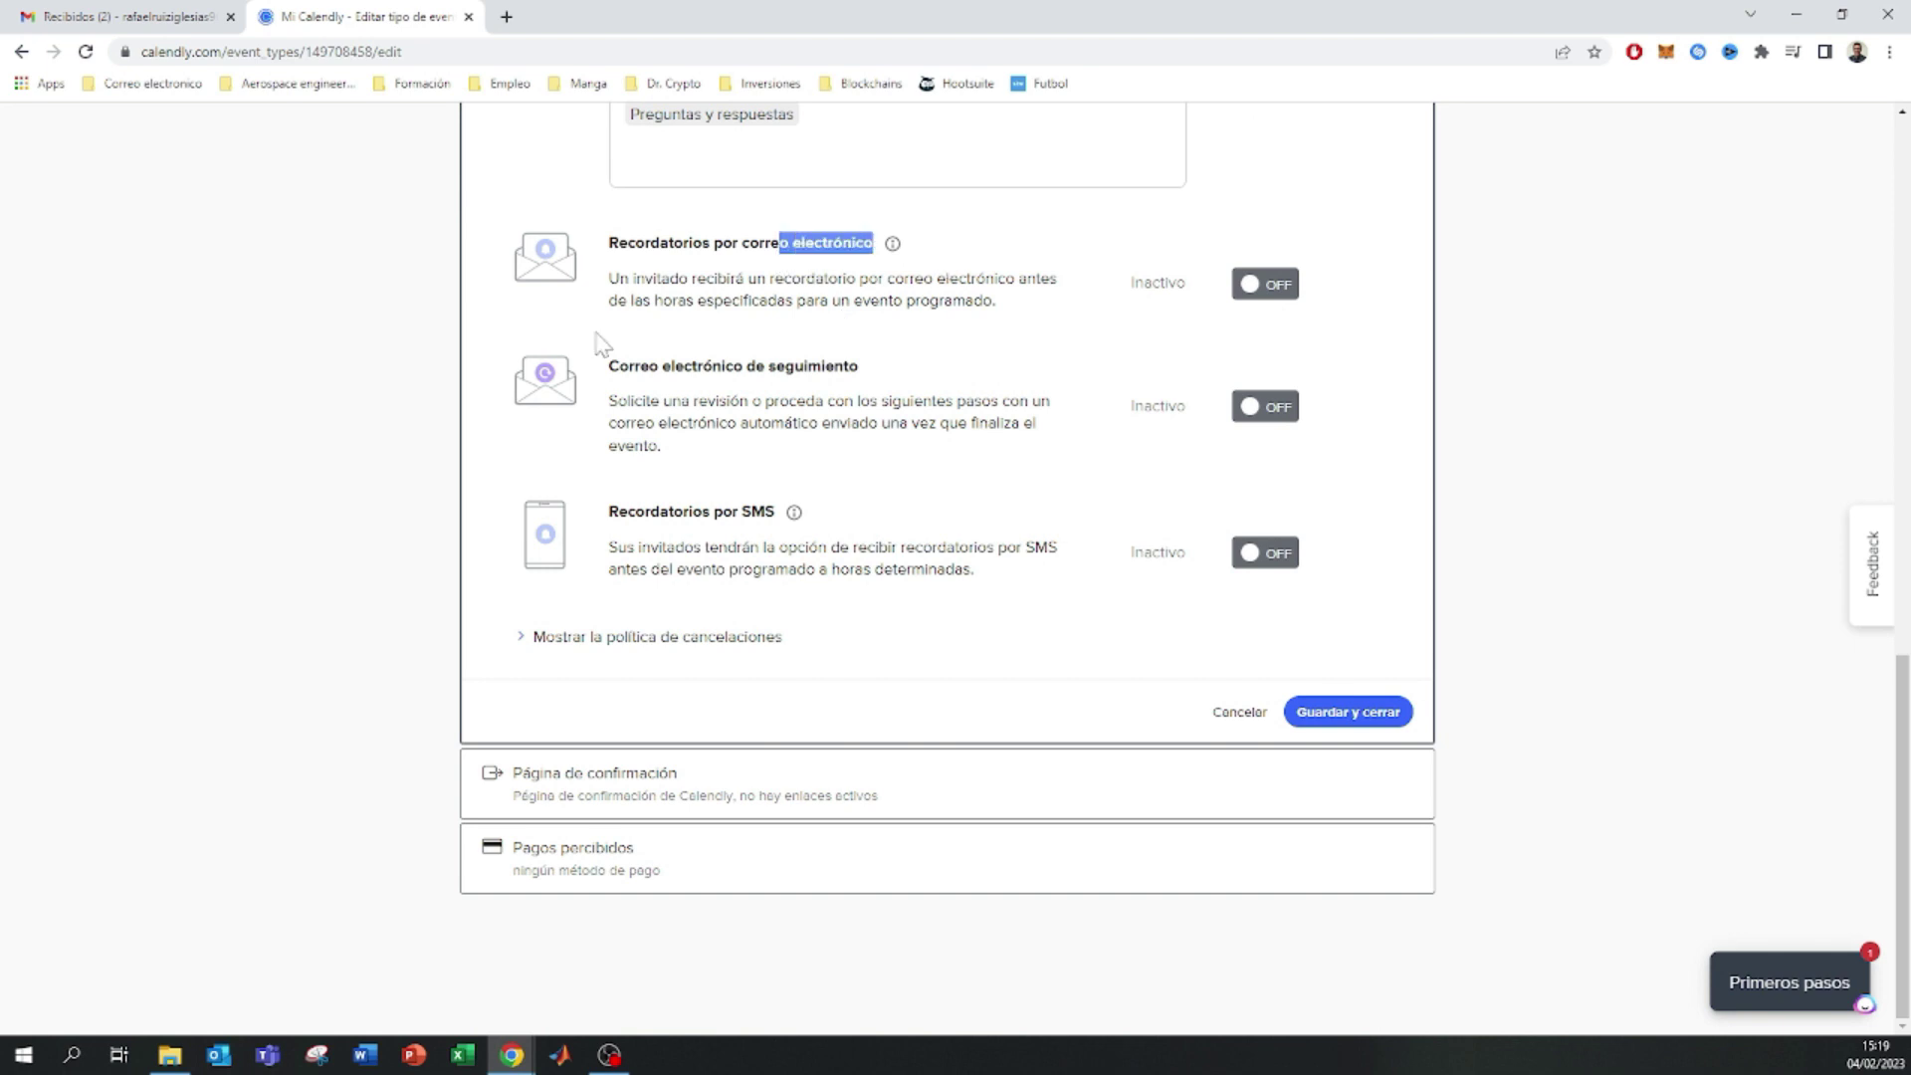
left_click_drag(628, 512, 796, 520)
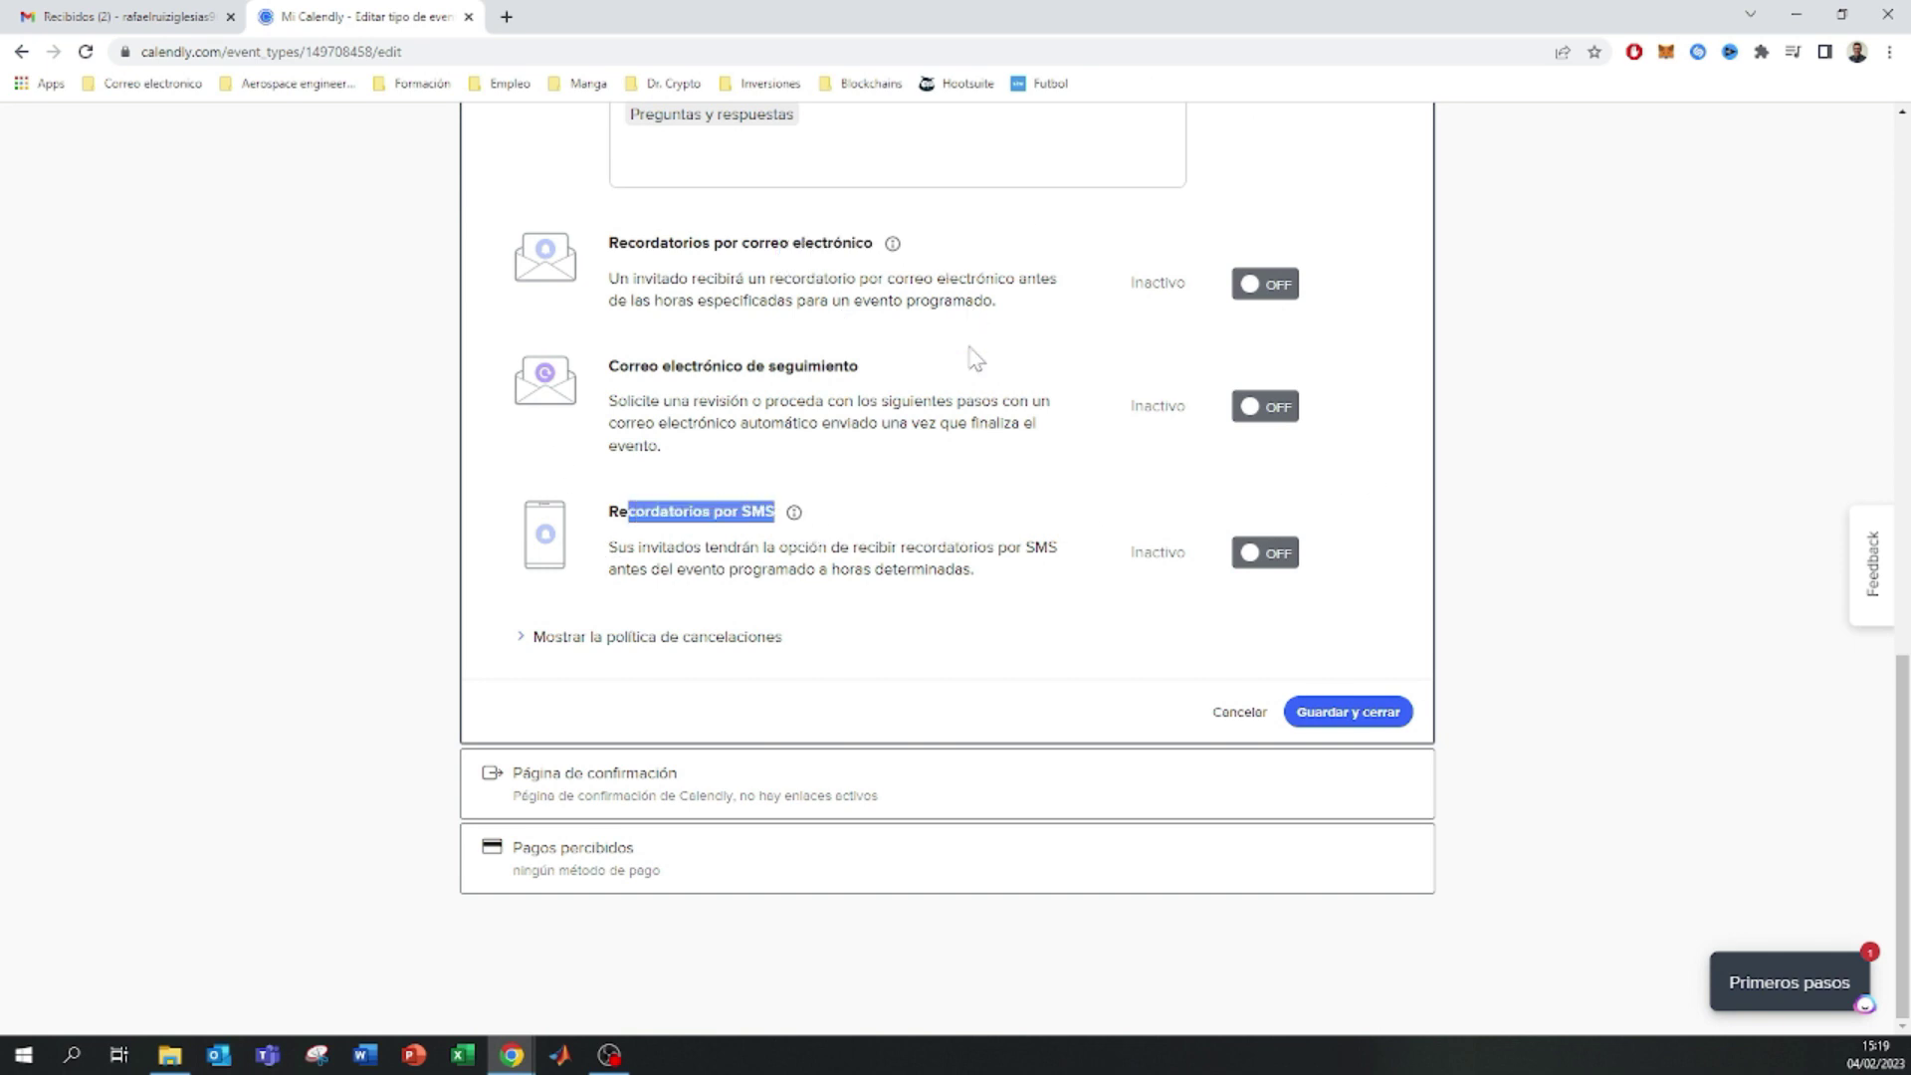
scroll(1104, 448, "up", 2)
left_click(1372, 913)
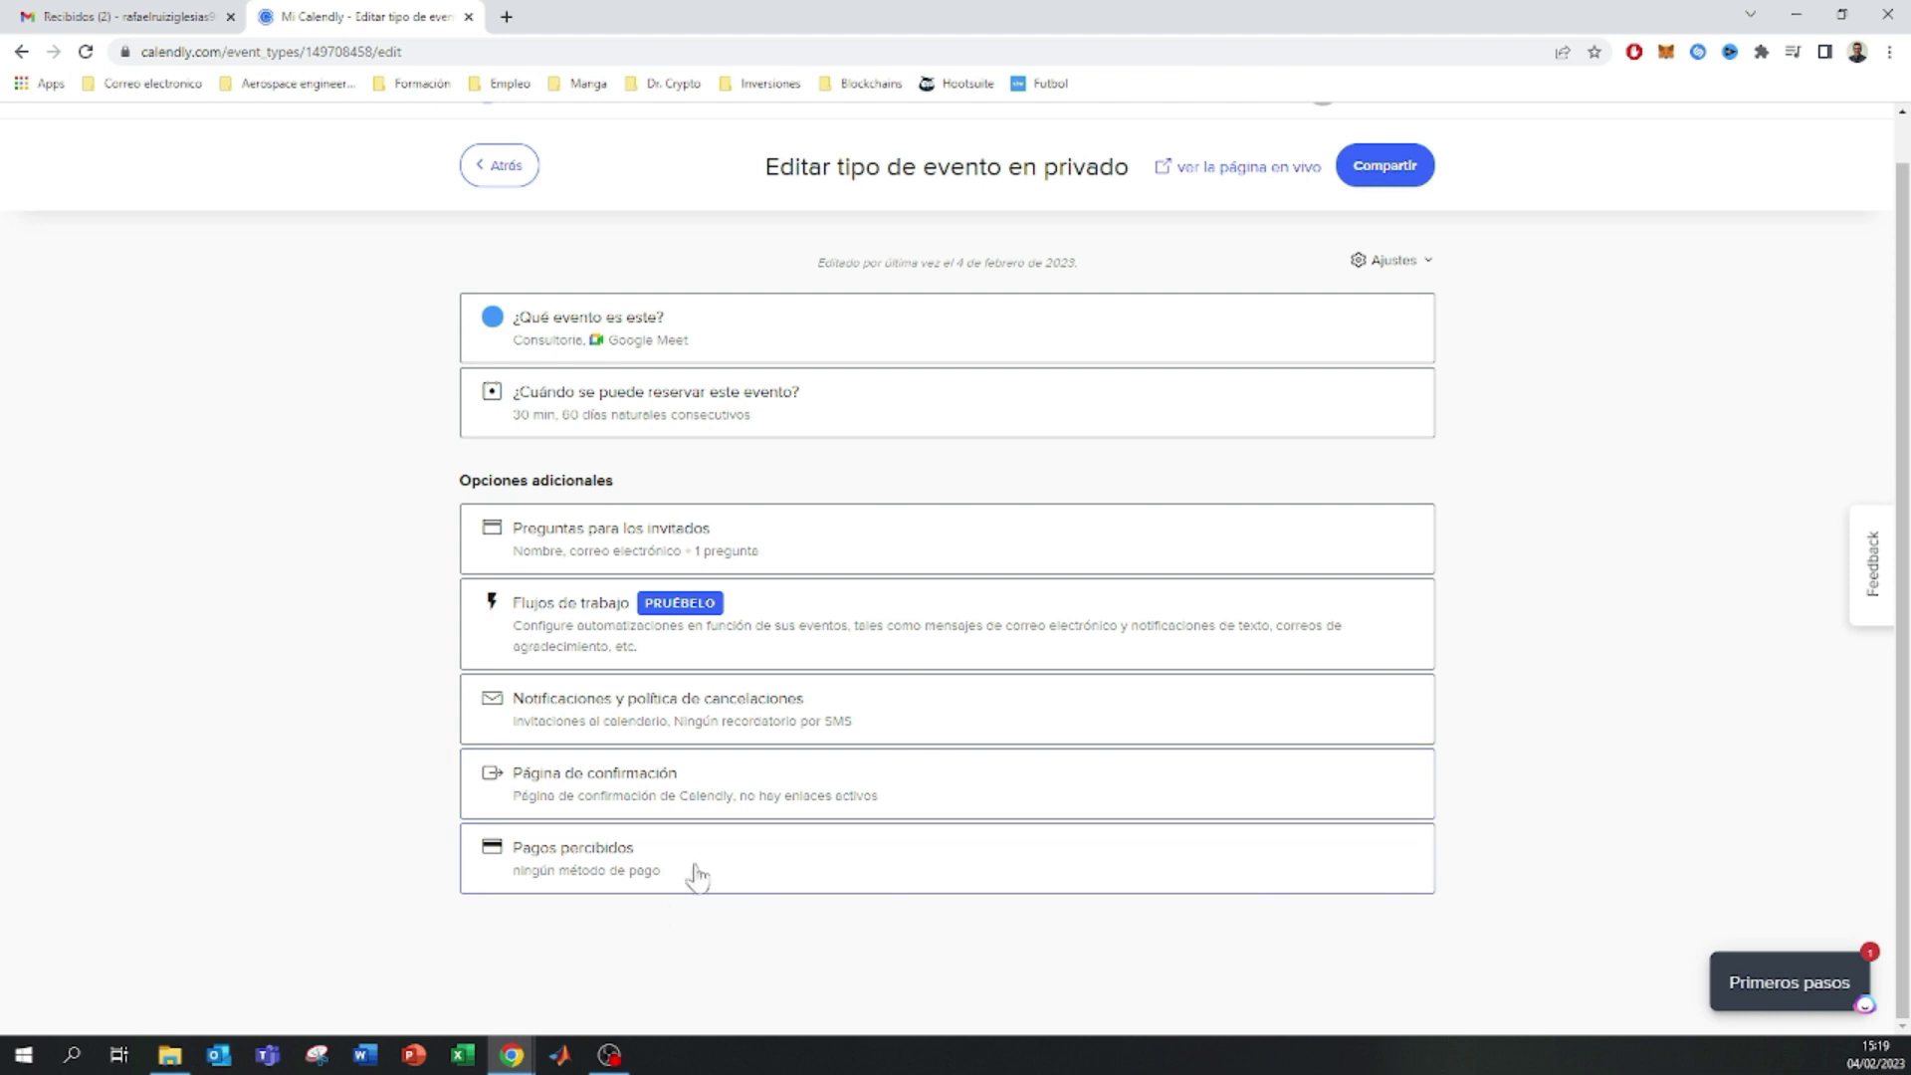
- Review the requirements for collecting payments and save the payment settings with "No cobrar pagos para este evento"
left_click(631, 885)
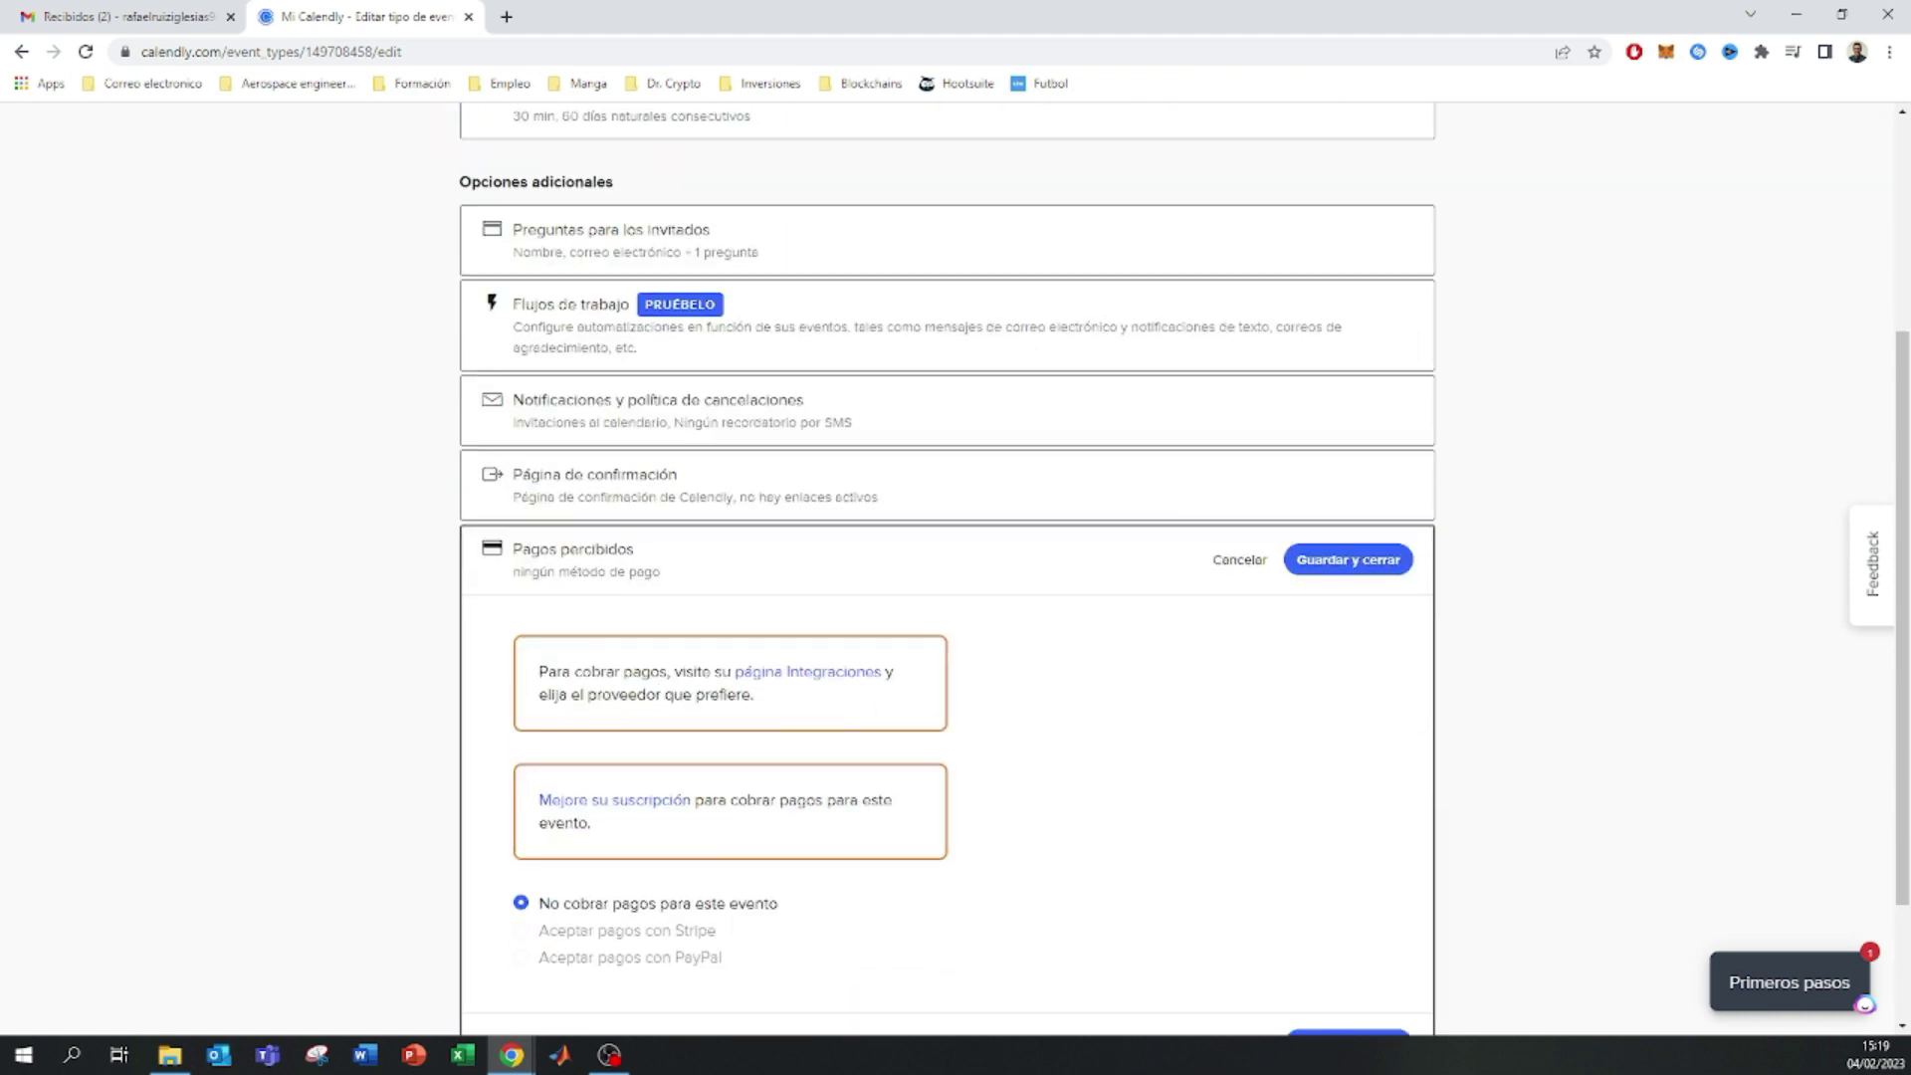
left_click_drag(579, 694, 684, 693)
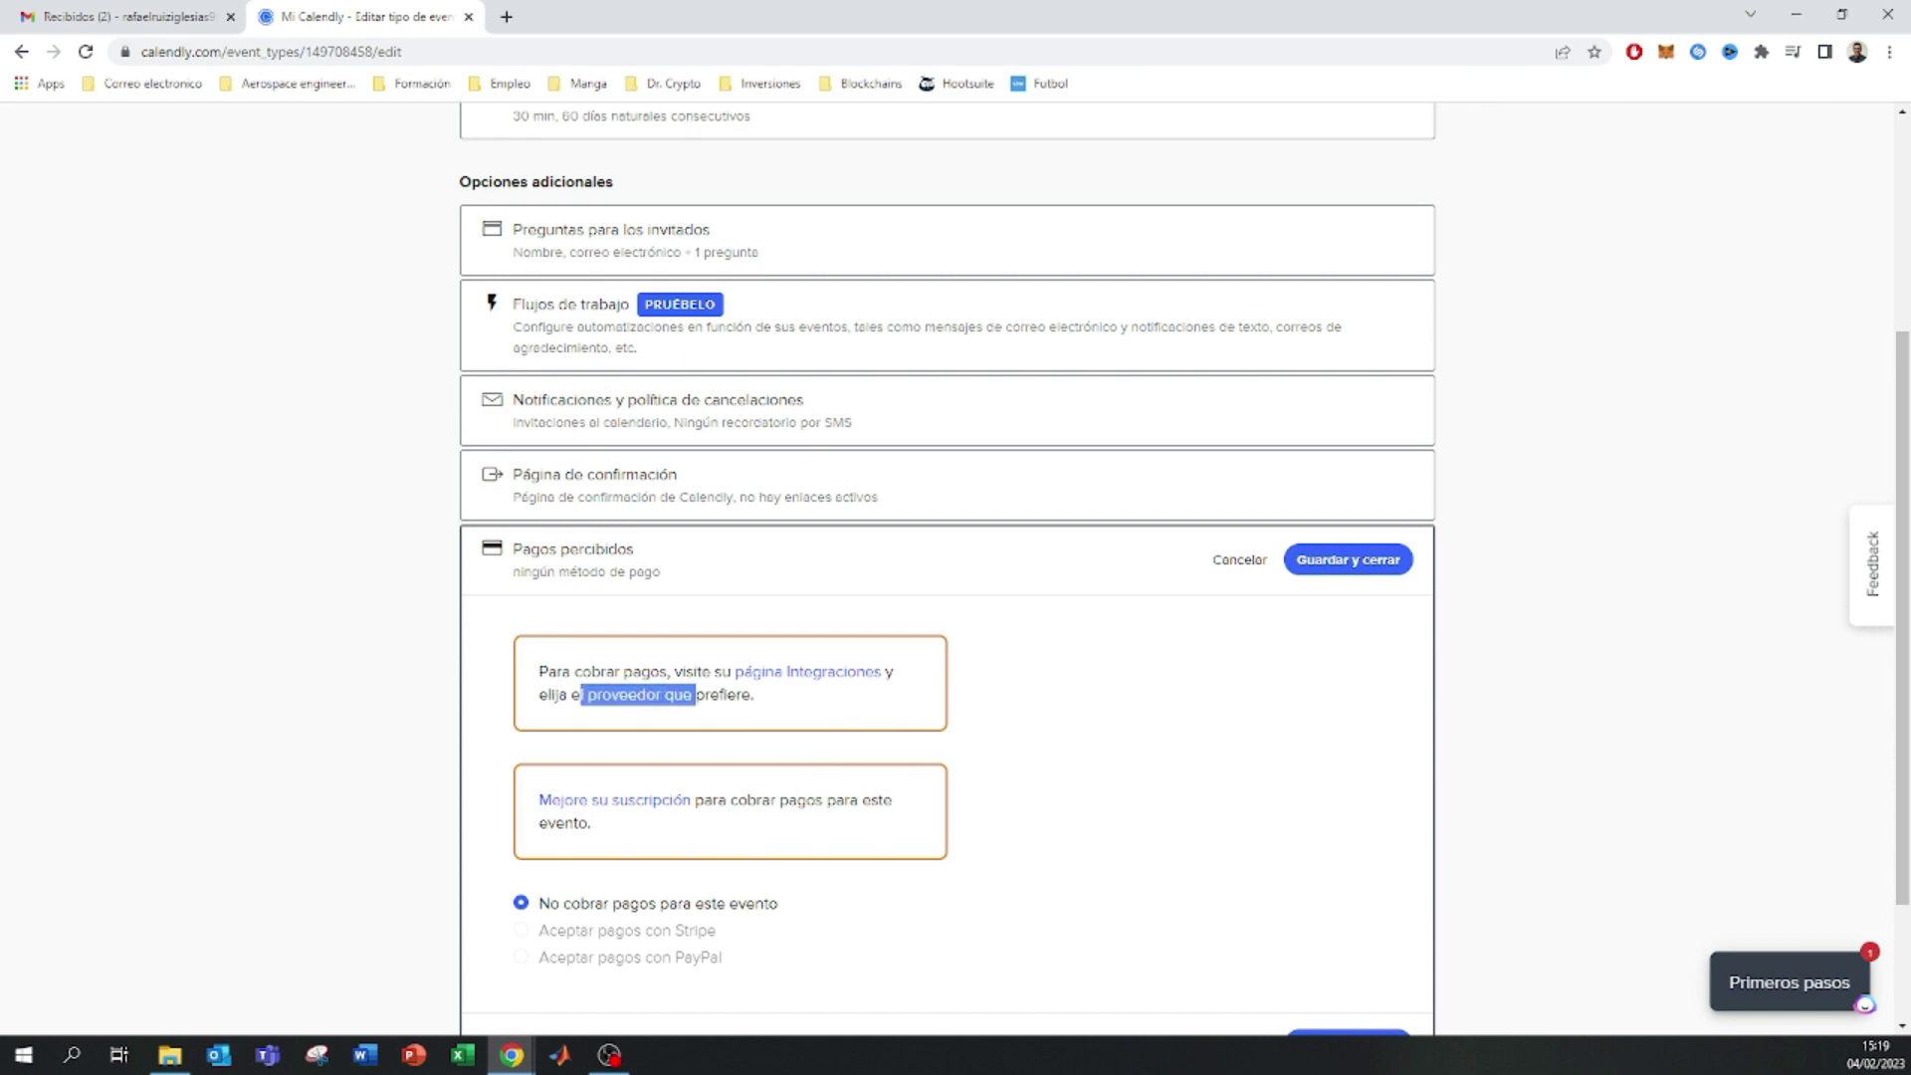
left_click_drag(727, 800, 883, 800)
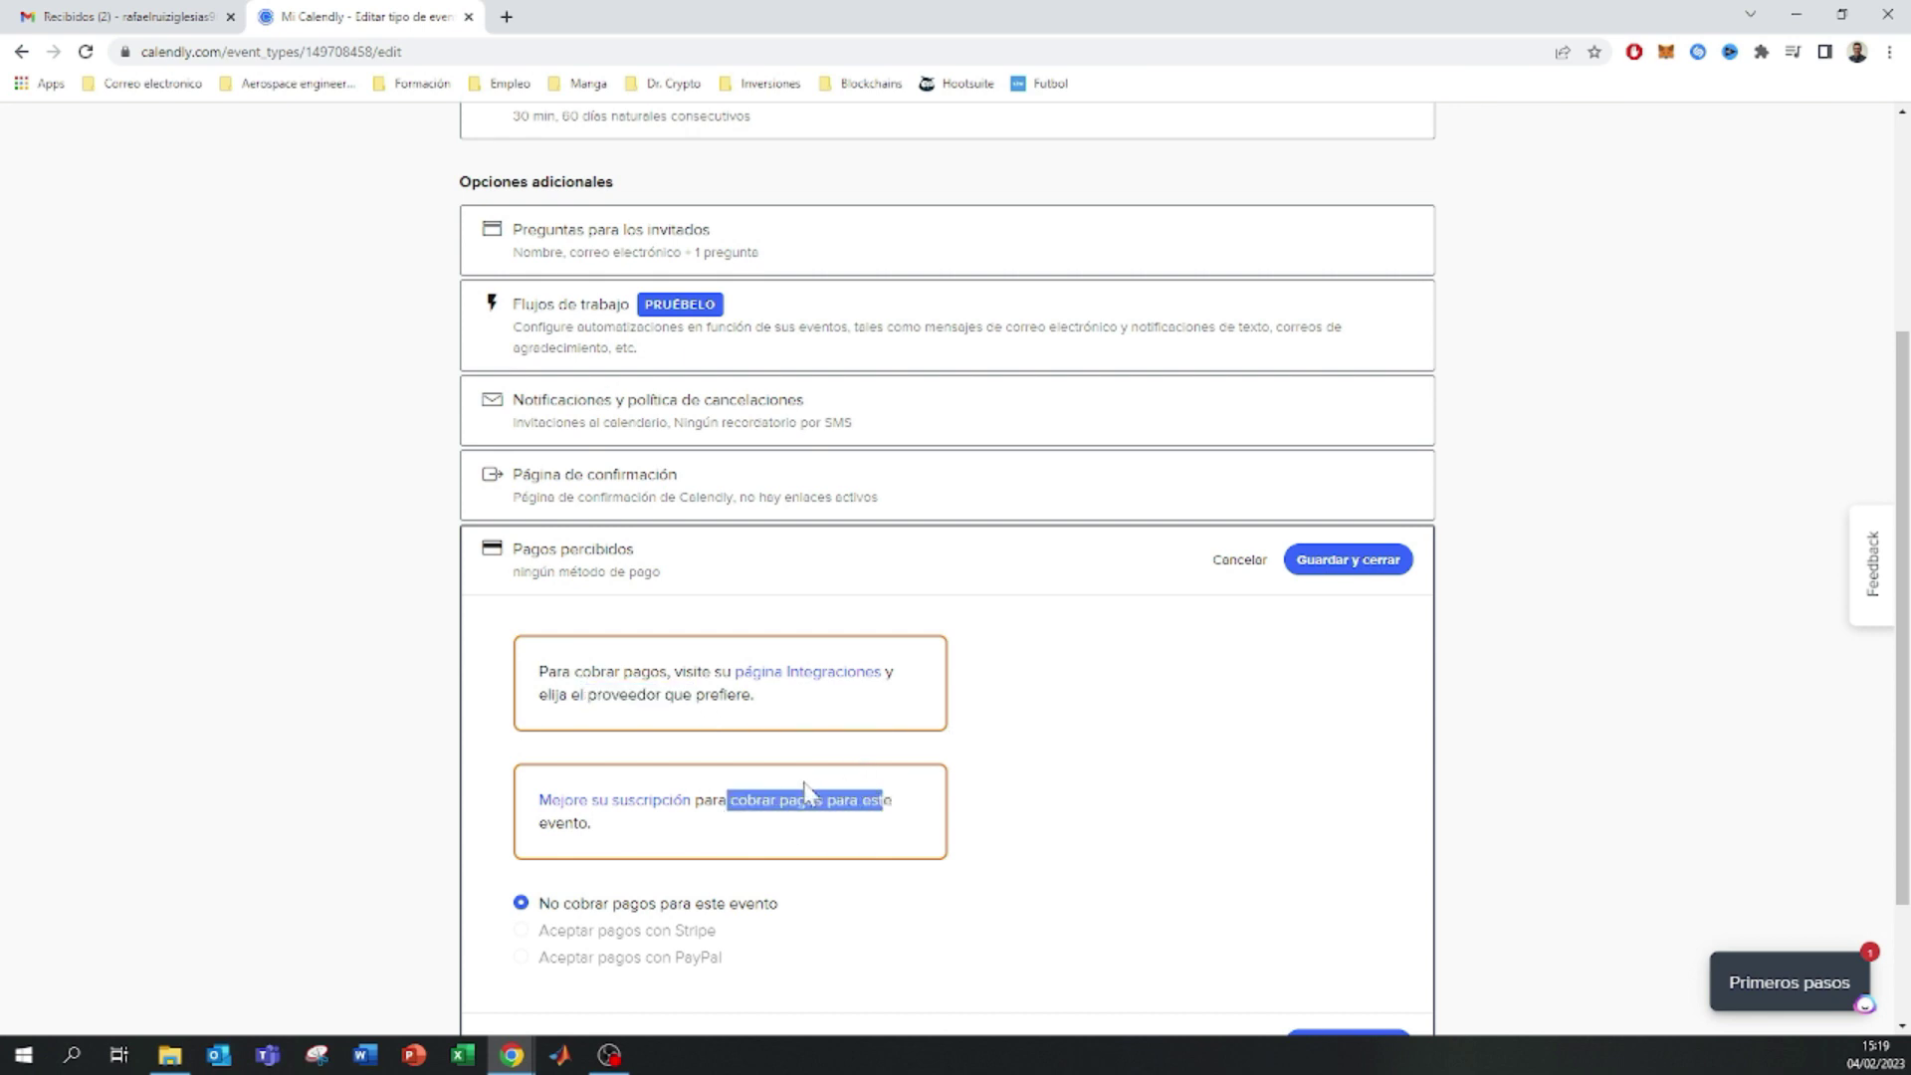
left_click_drag(594, 824, 549, 824)
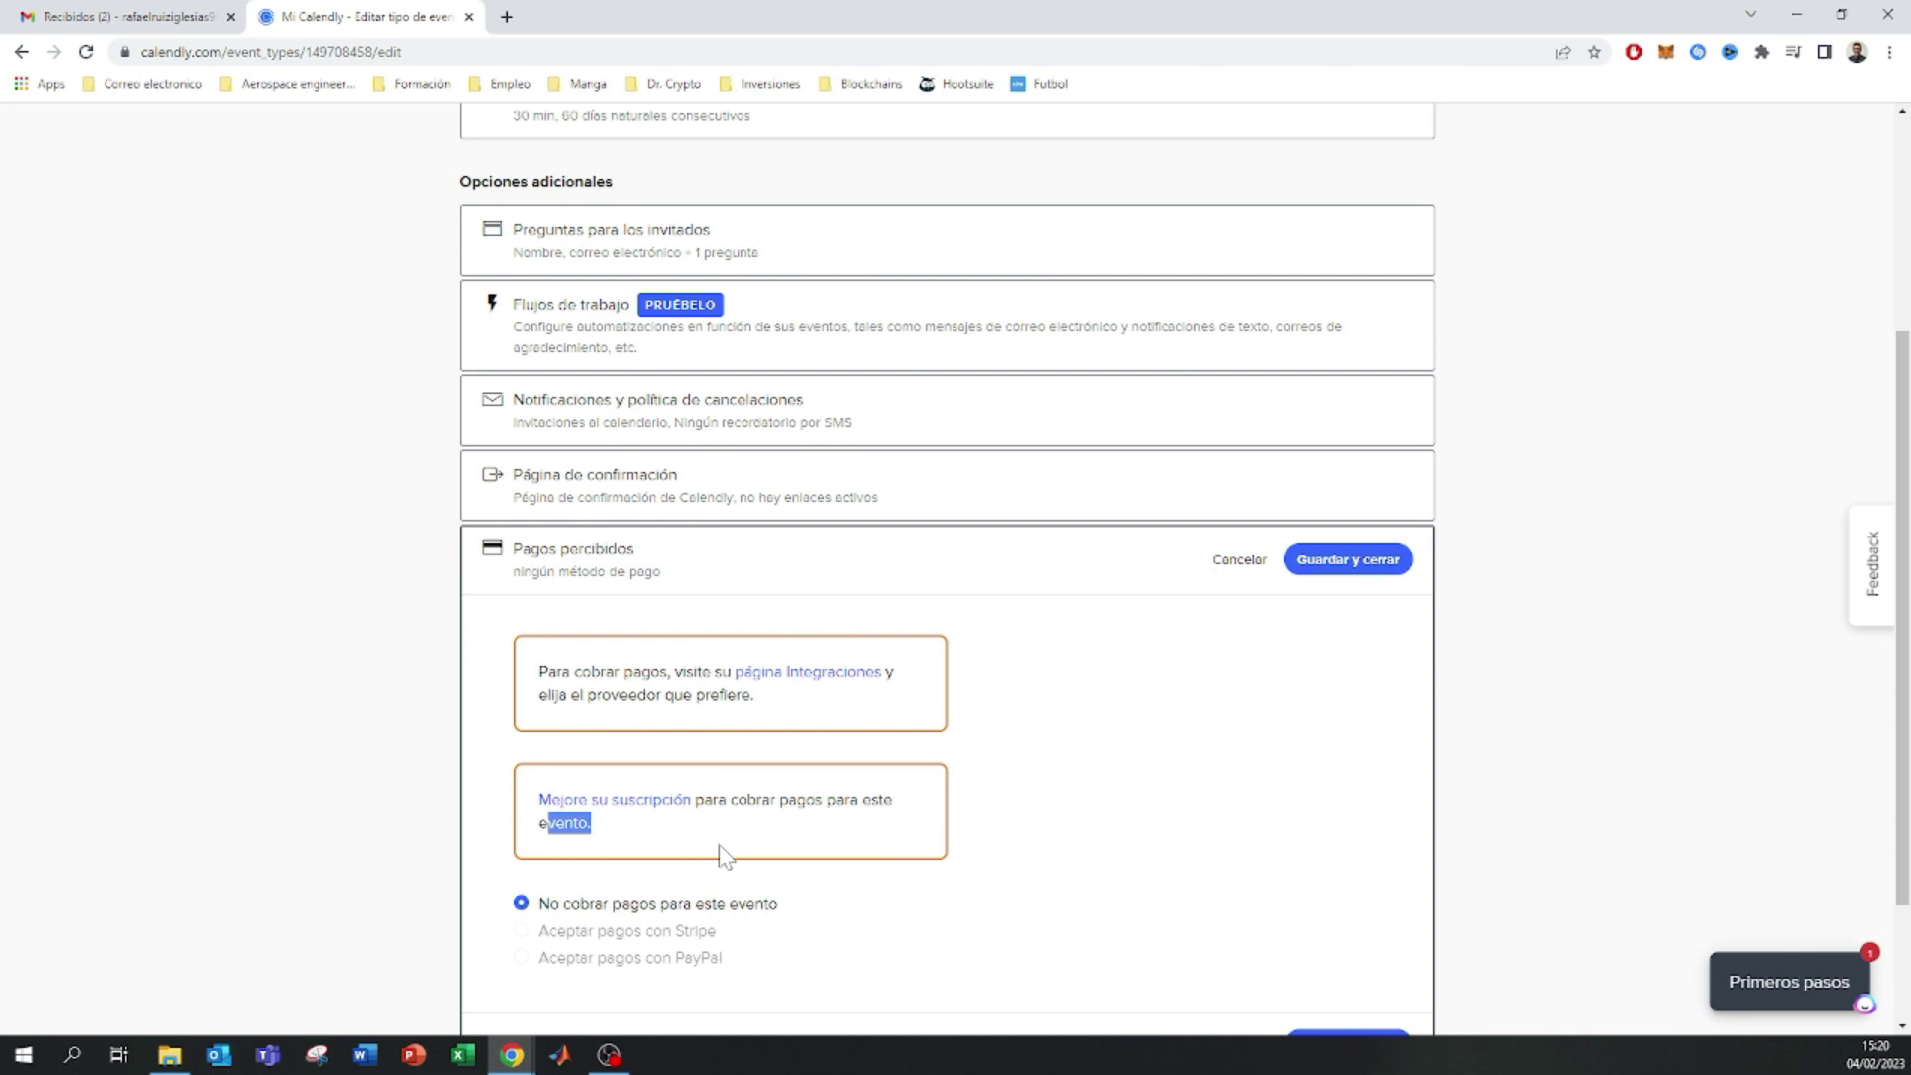
scroll(981, 759, "down", 2)
left_click(1347, 863)
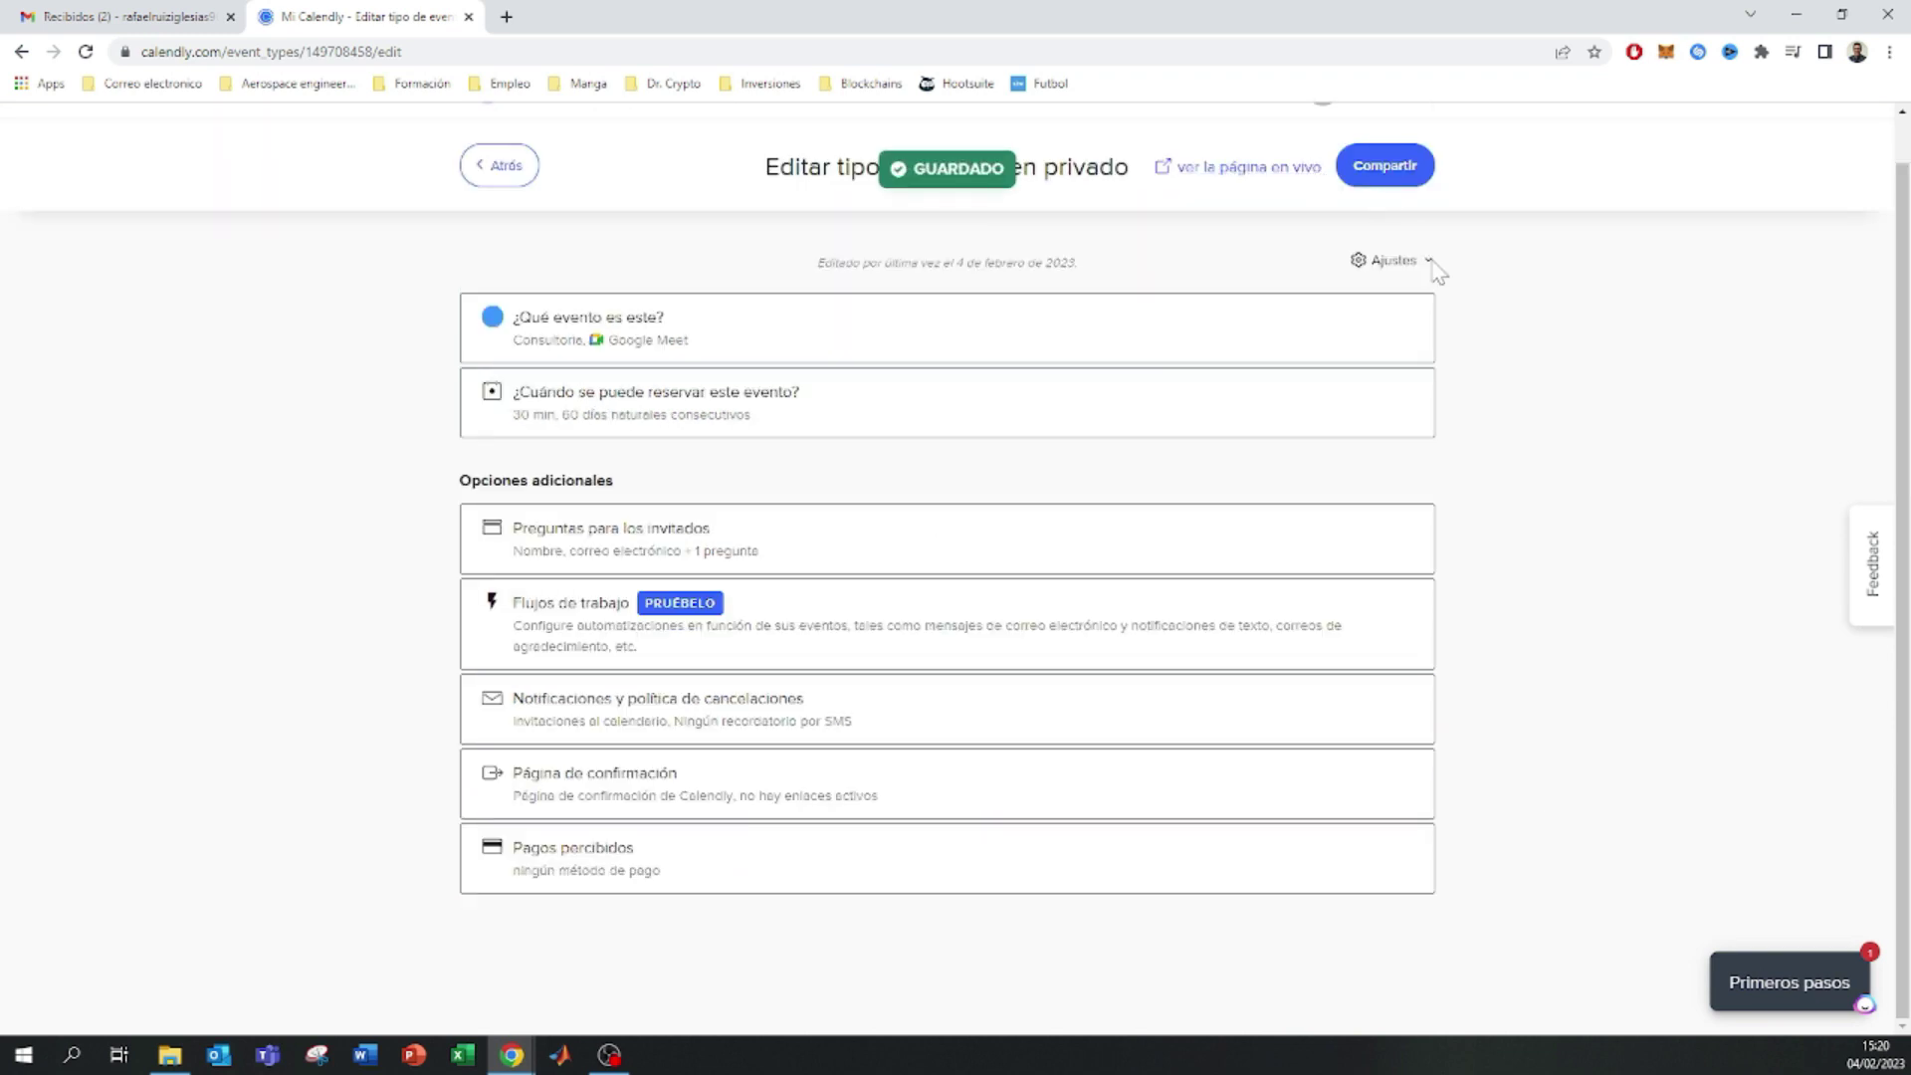
- Copy the Consultoria event's scheduling link from its sharing options and return to the event types list
scroll(1467, 354, "up", 1)
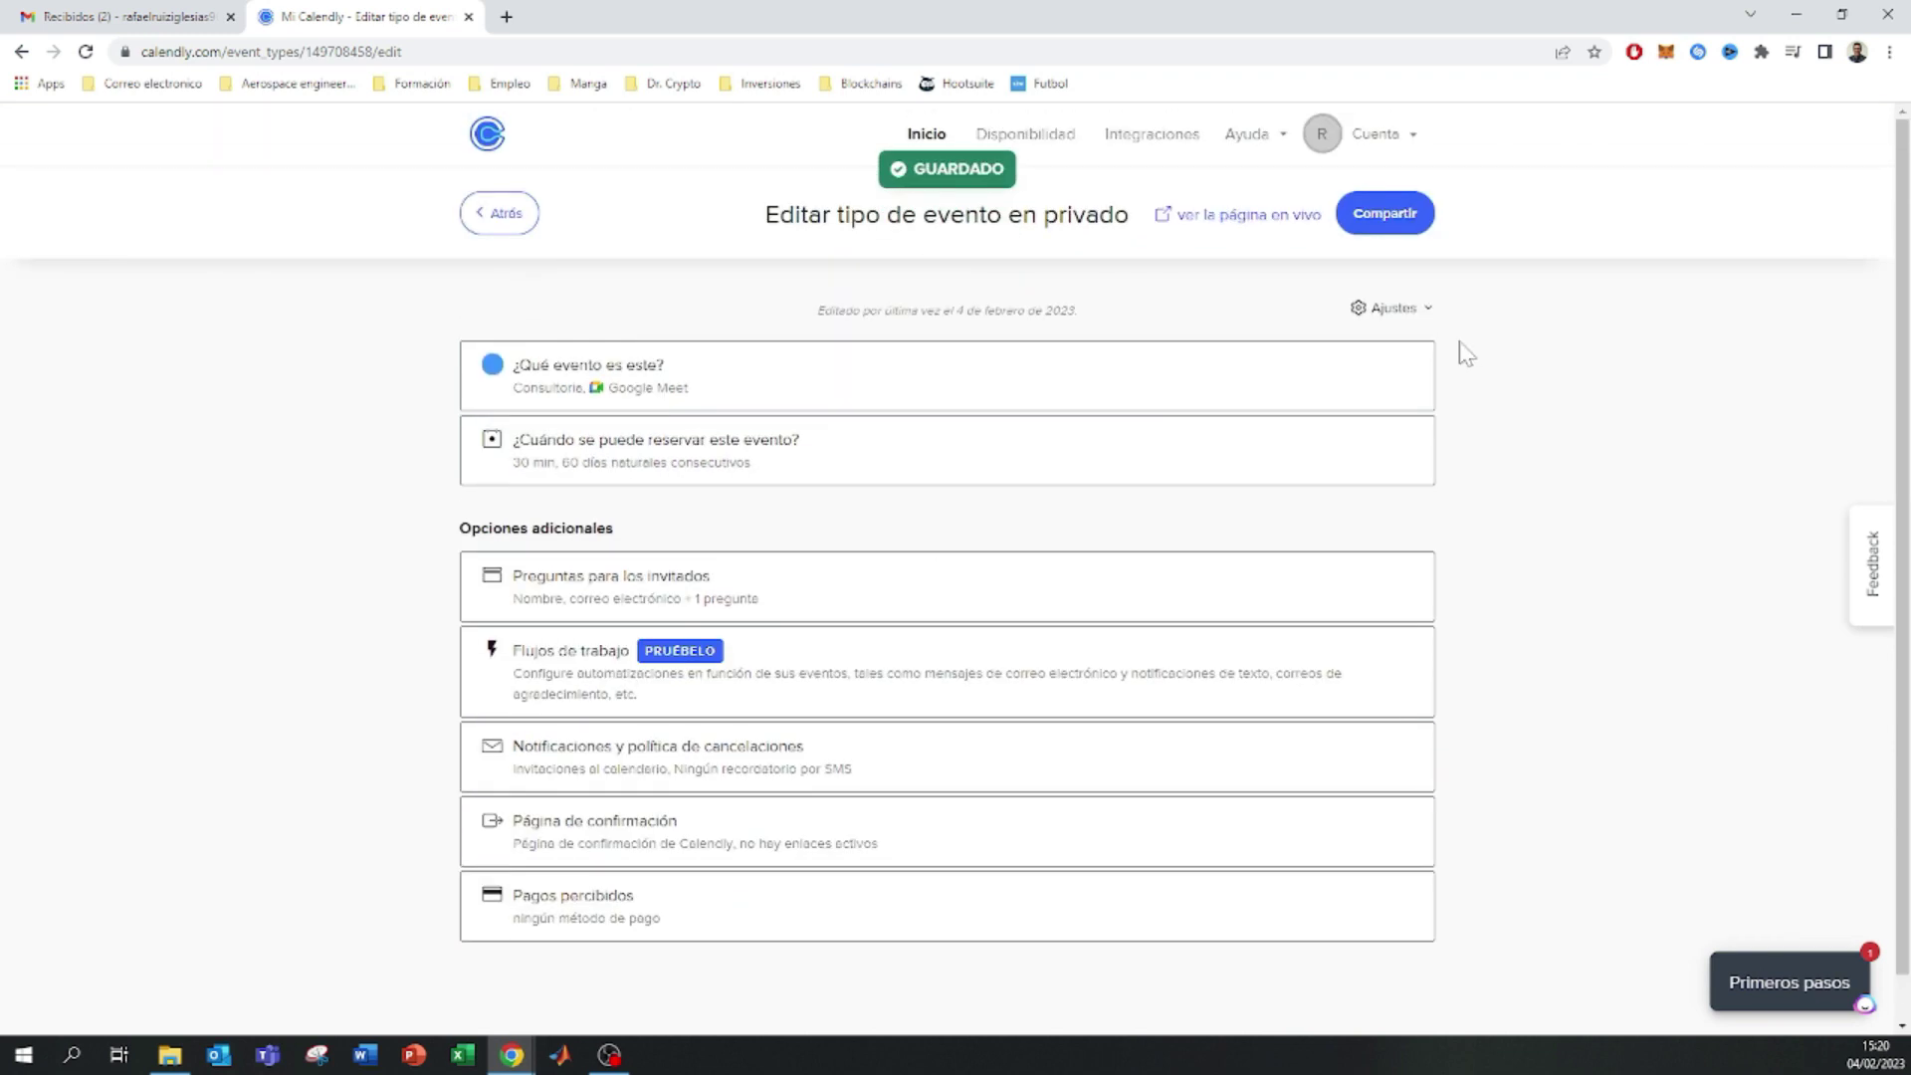
left_click(1388, 225)
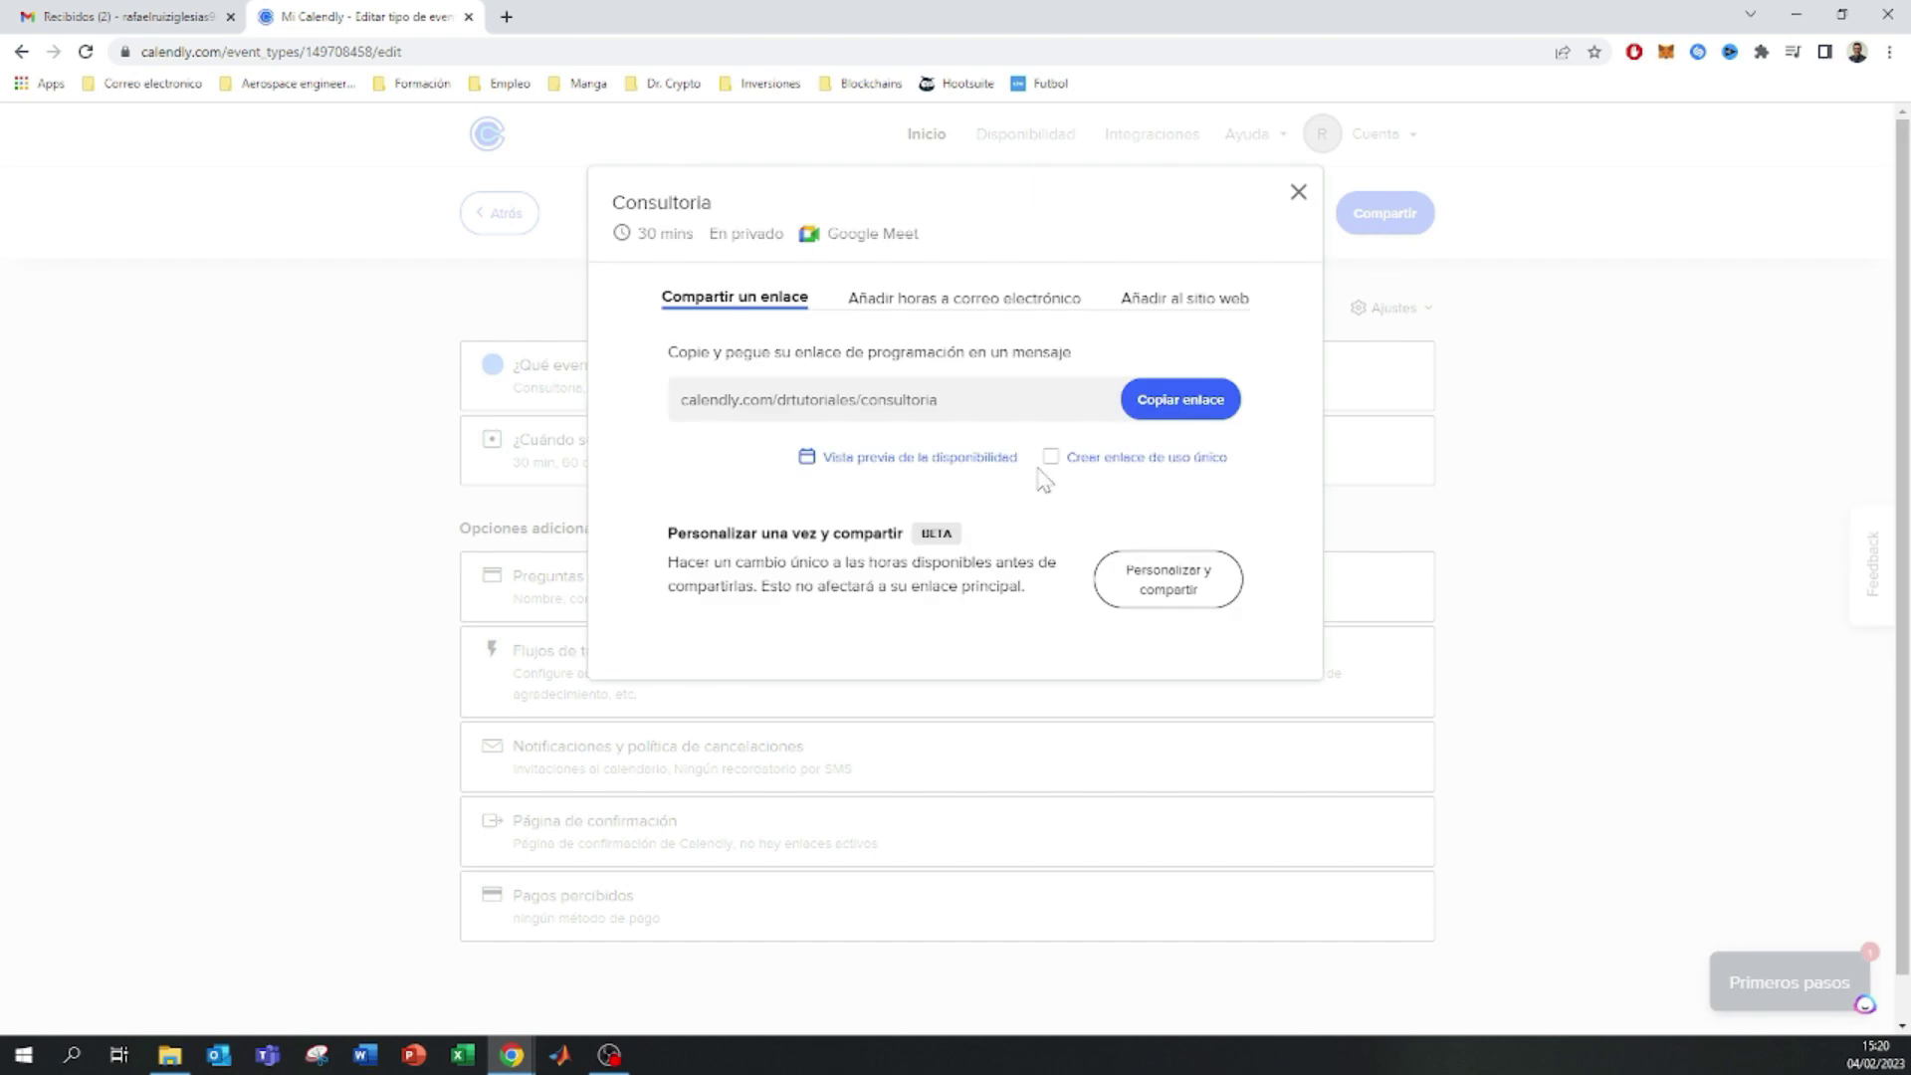
left_click(1182, 403)
left_click(1296, 192)
left_click(500, 212)
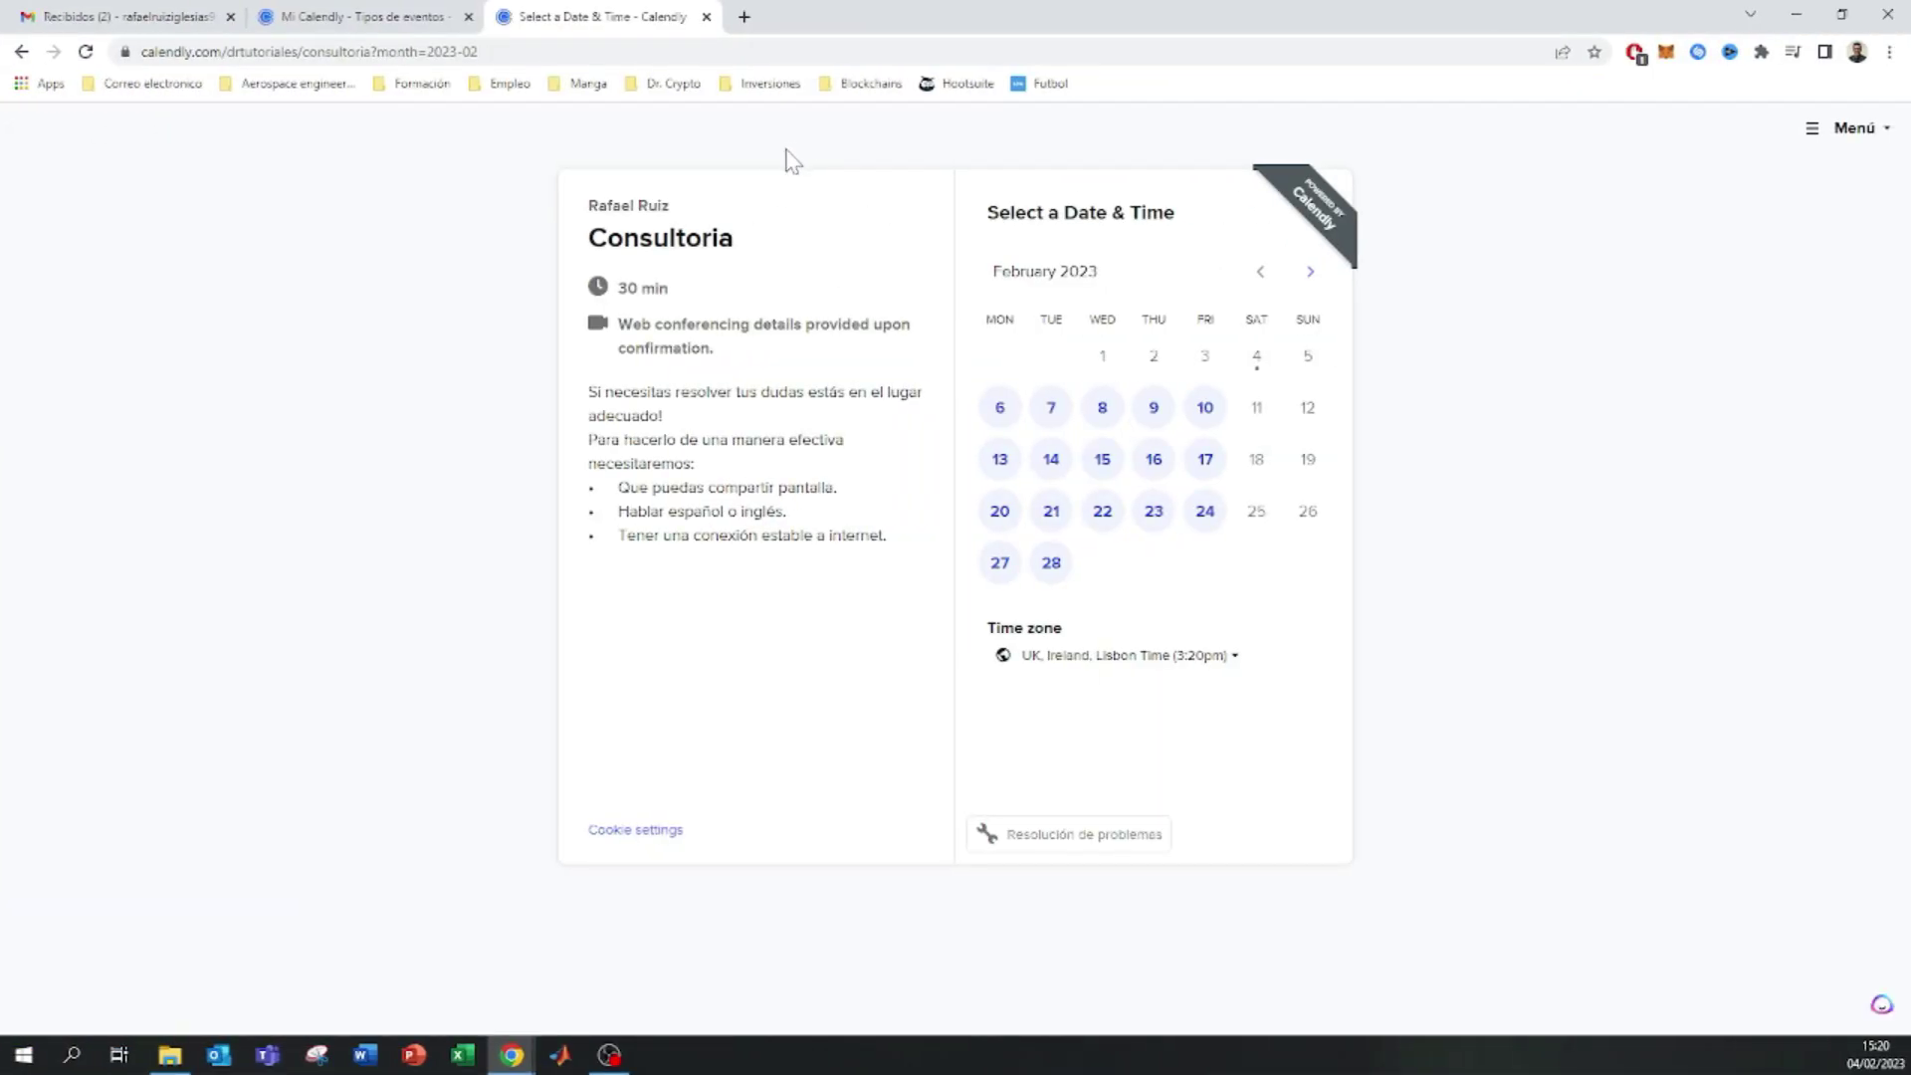
- On the Consultoria booking page, choose Monday, February 6 at 5:30pm and confirm the time slot
left_click(1001, 418)
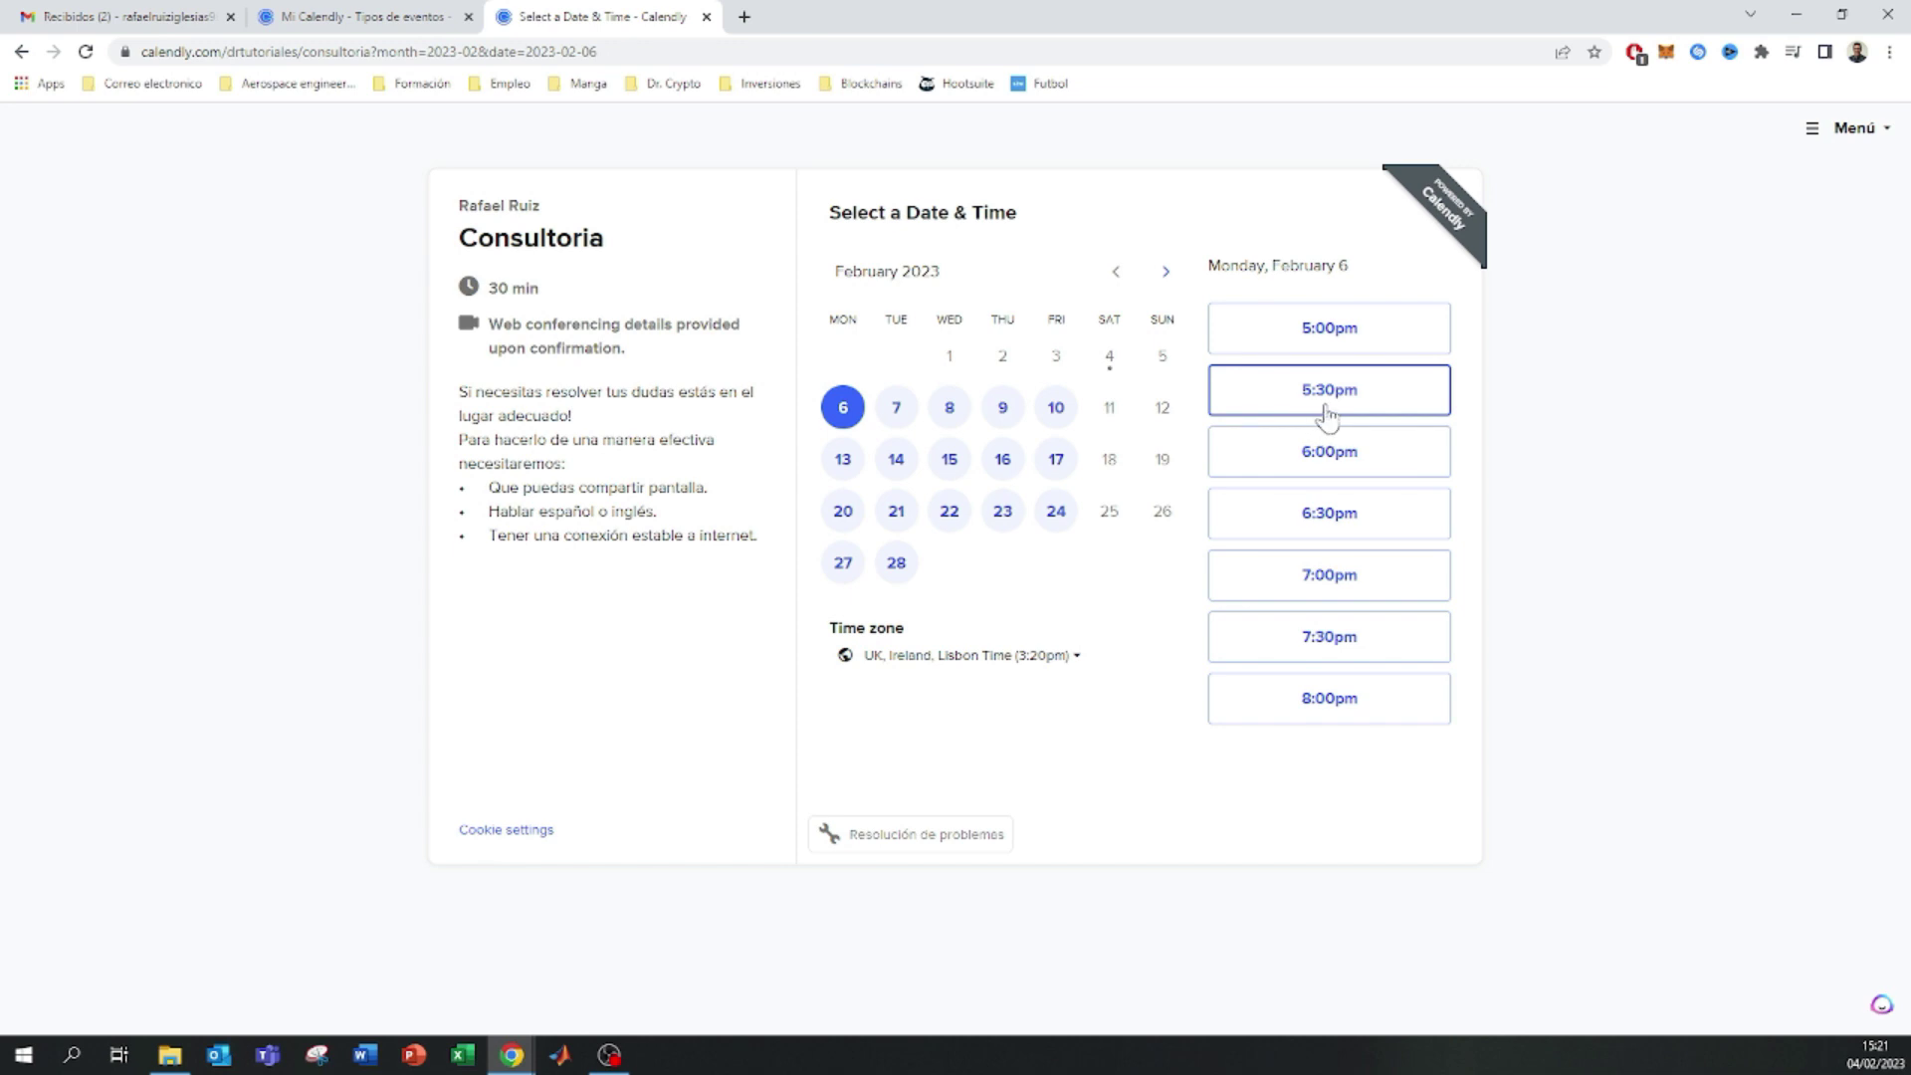
left_click(1326, 416)
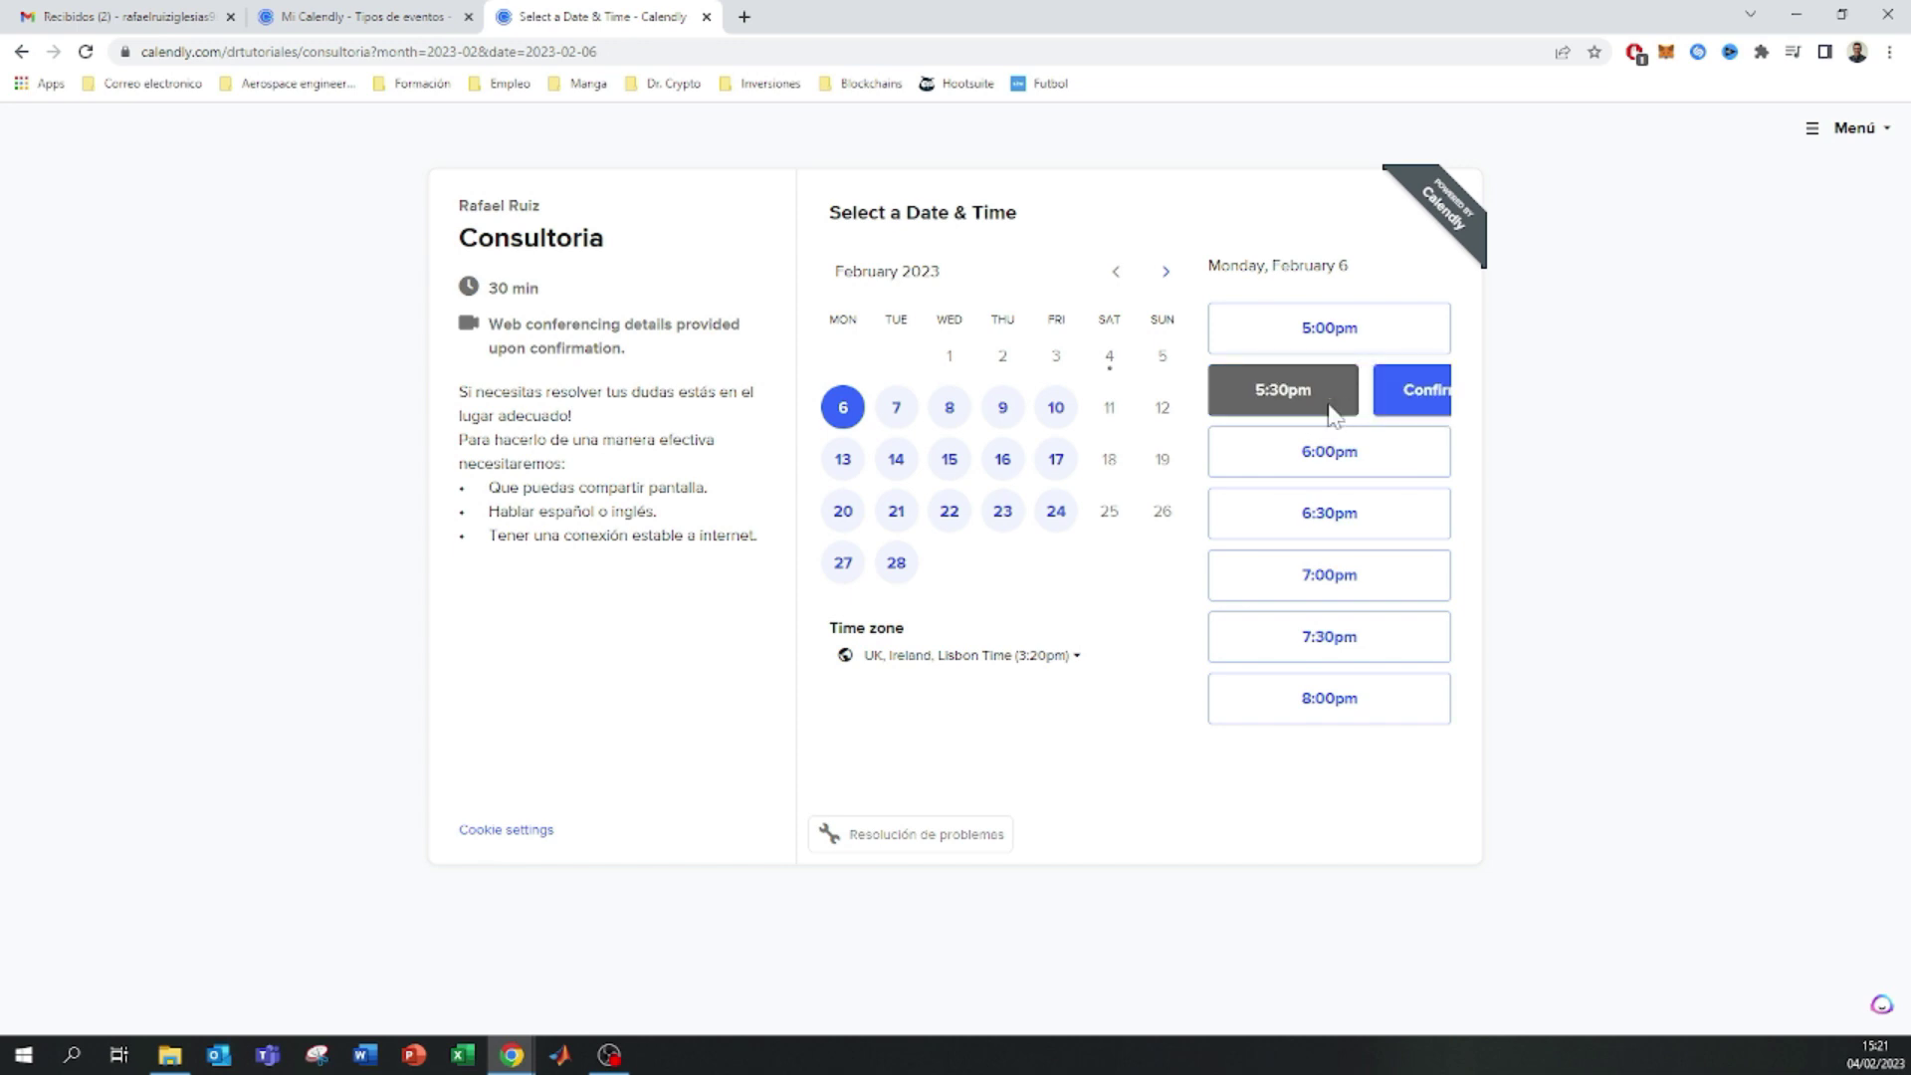
left_click(1429, 416)
- Fill in the invitee's name and email, answer the question with "SUSCRIBETE Y DALE LIKE", and schedule the event
left_click(995, 280)
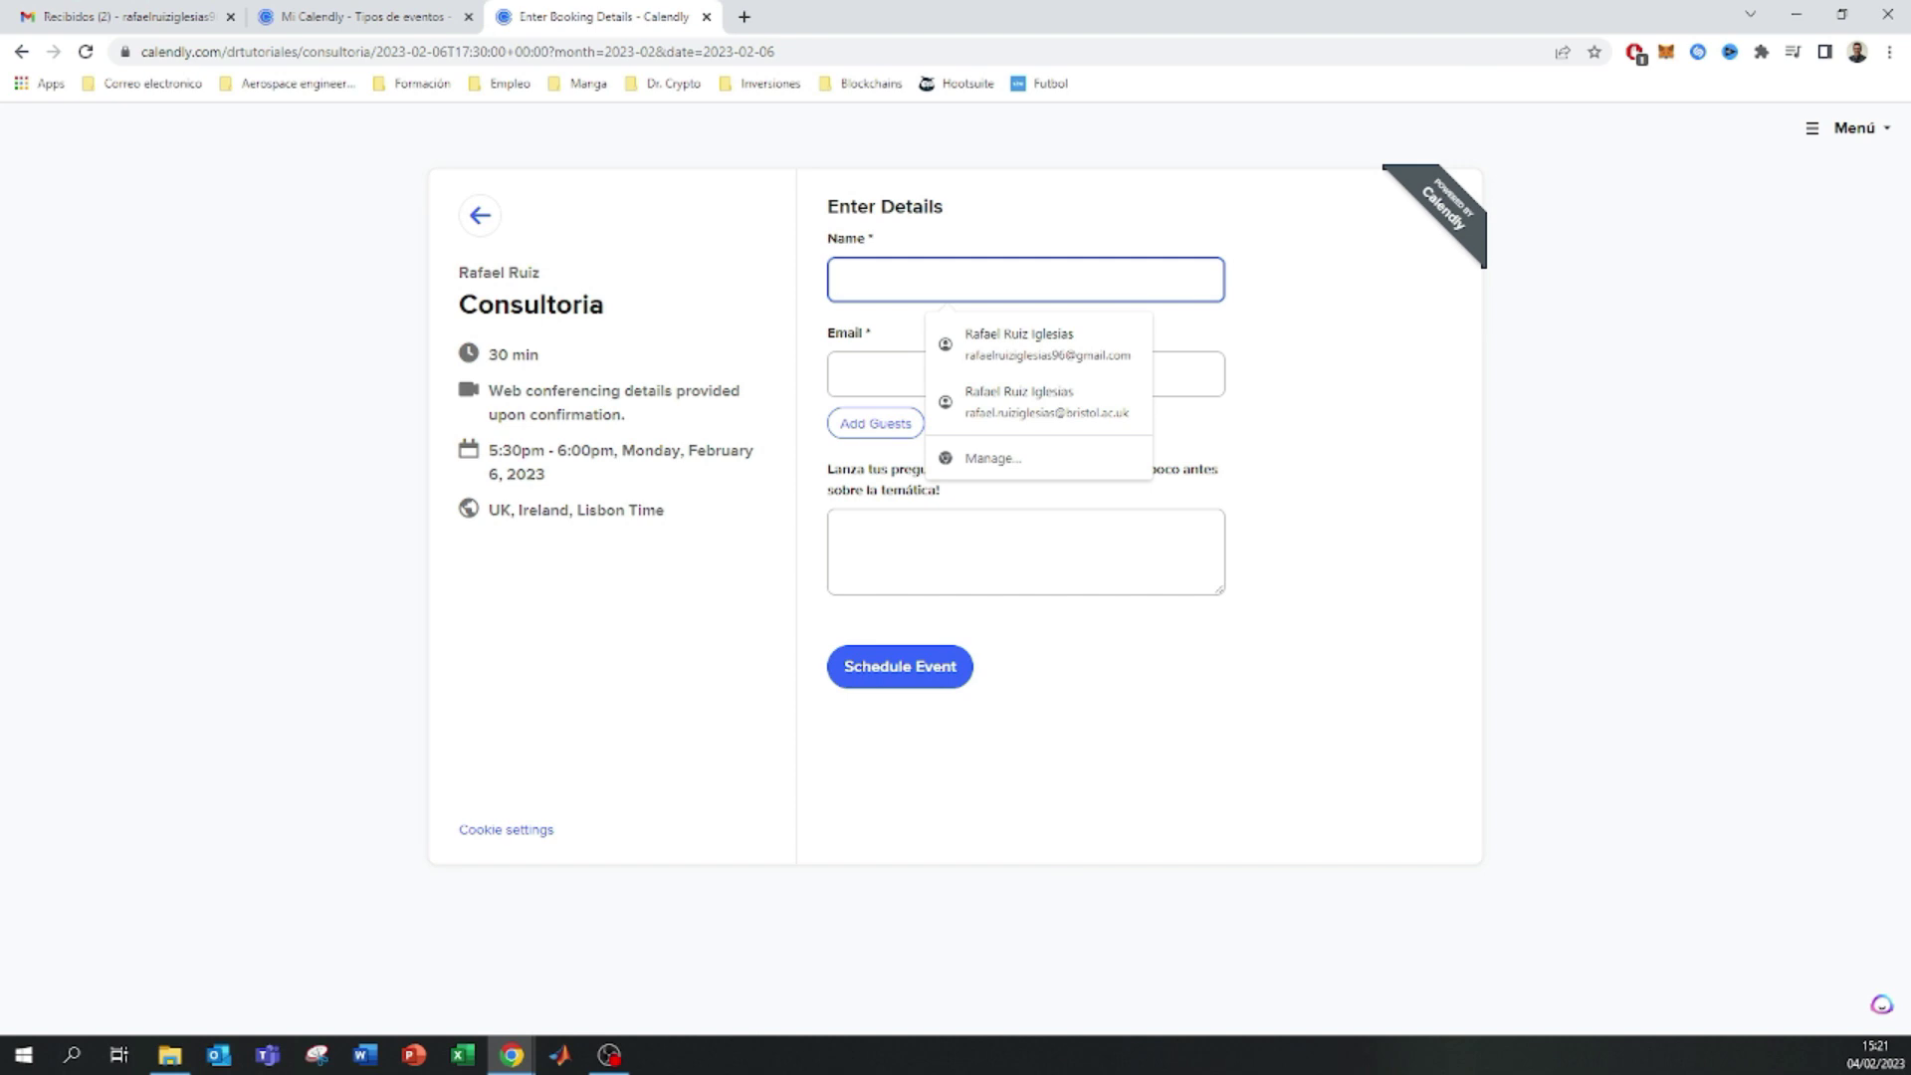
left_click(1040, 344)
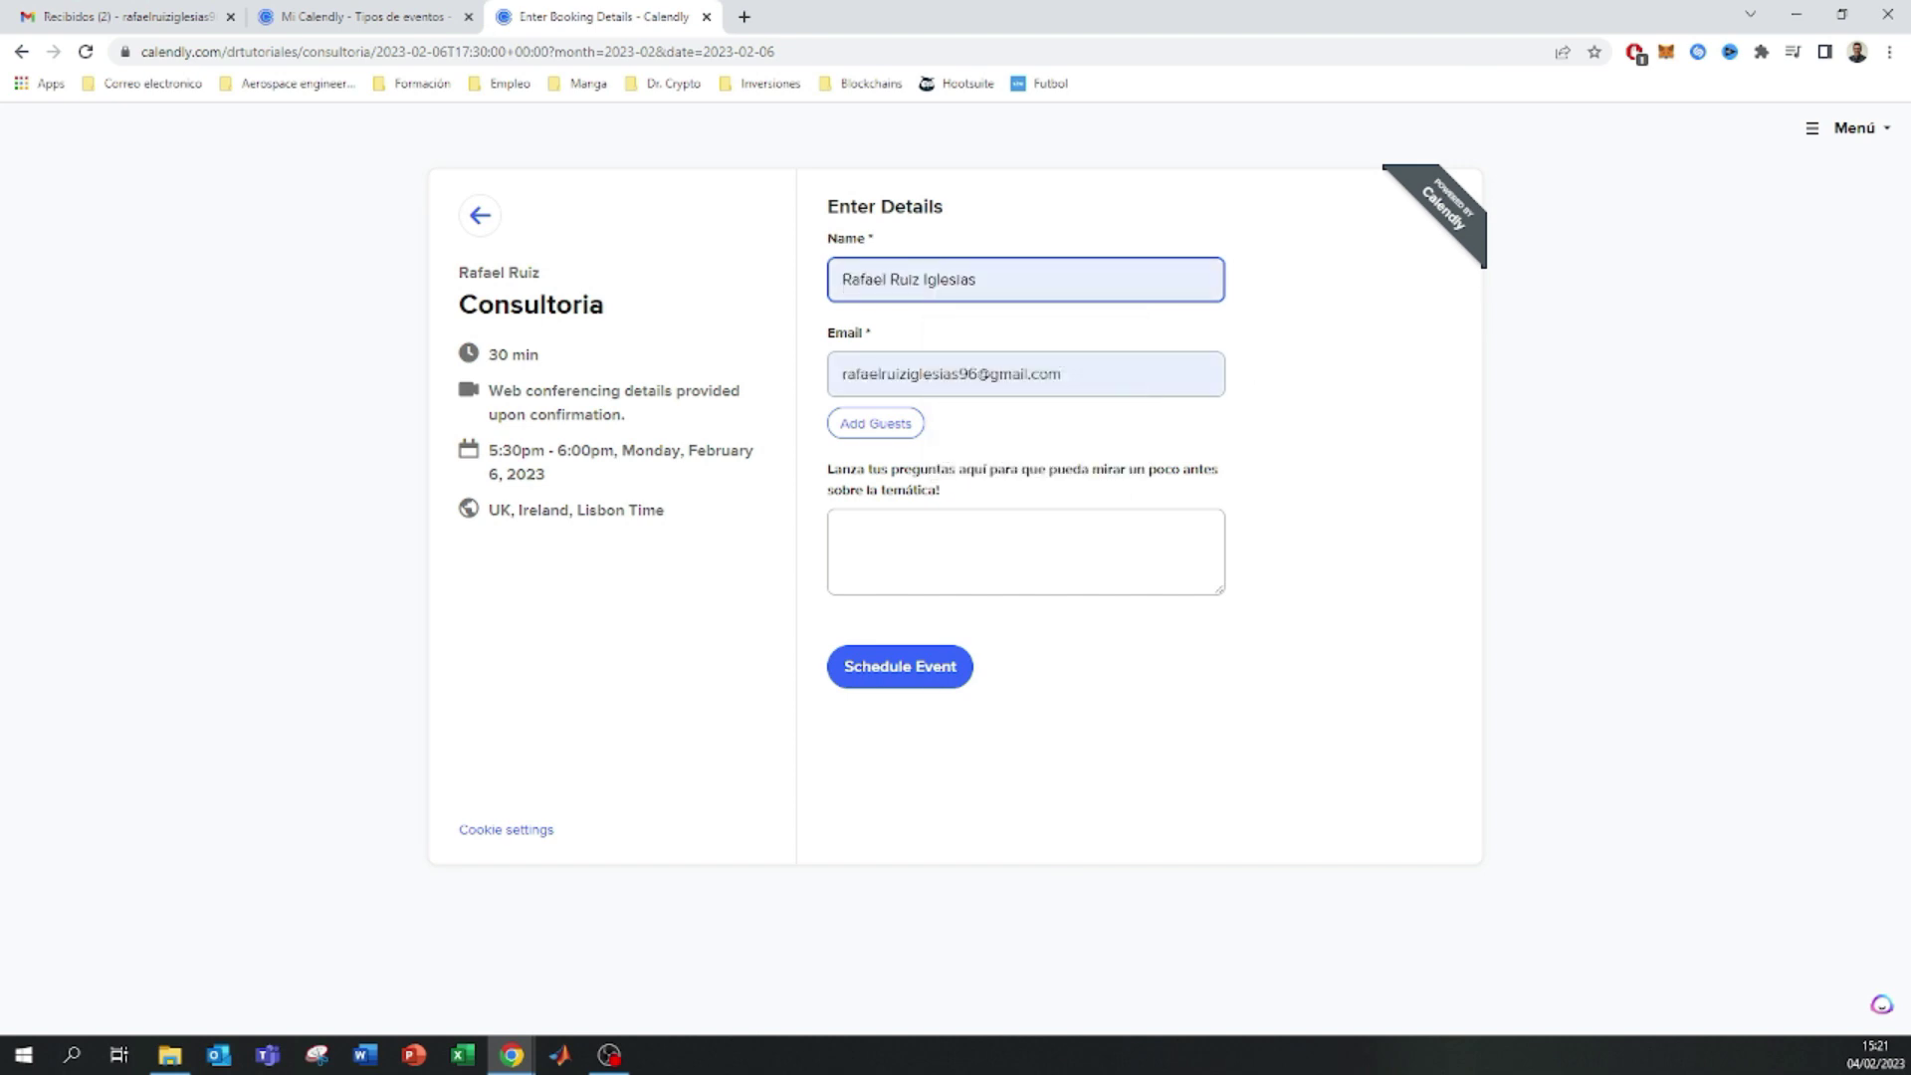
left_click_drag(890, 469, 1140, 503)
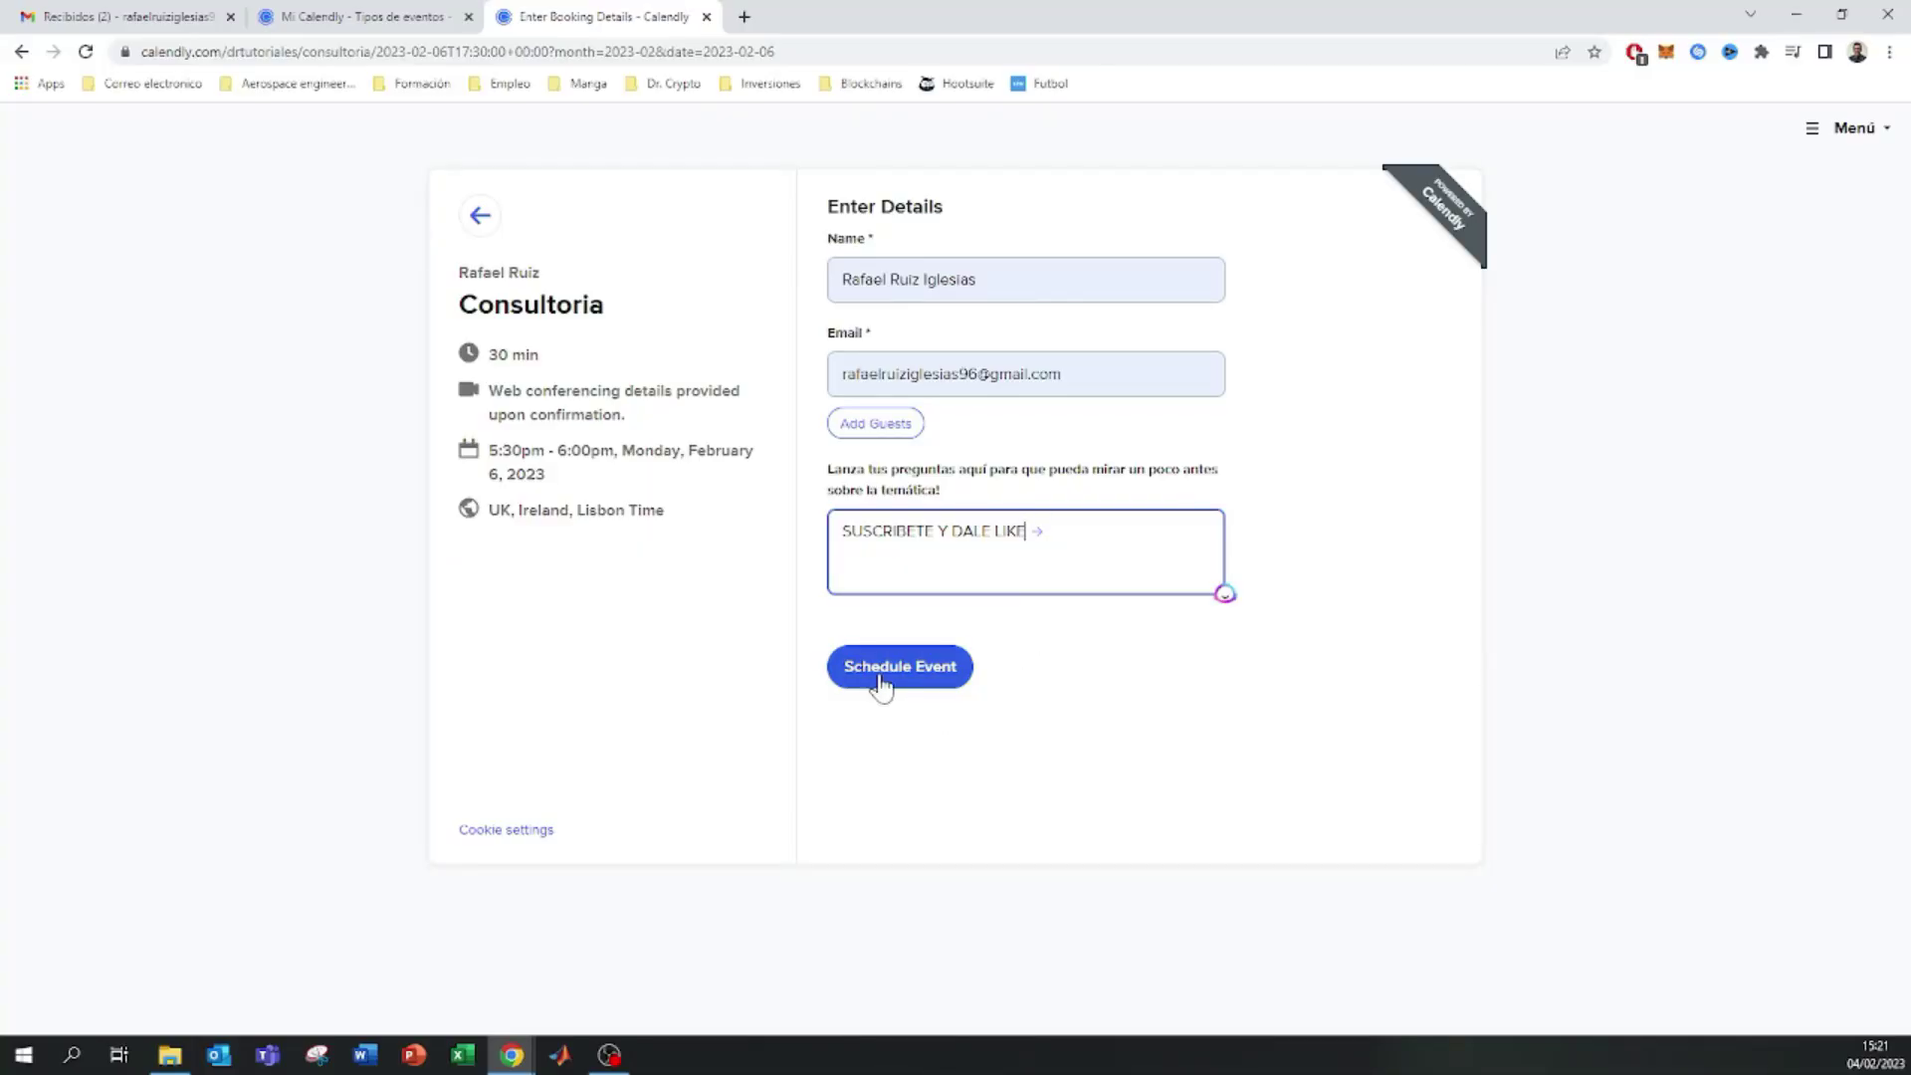
left_click(881, 674)
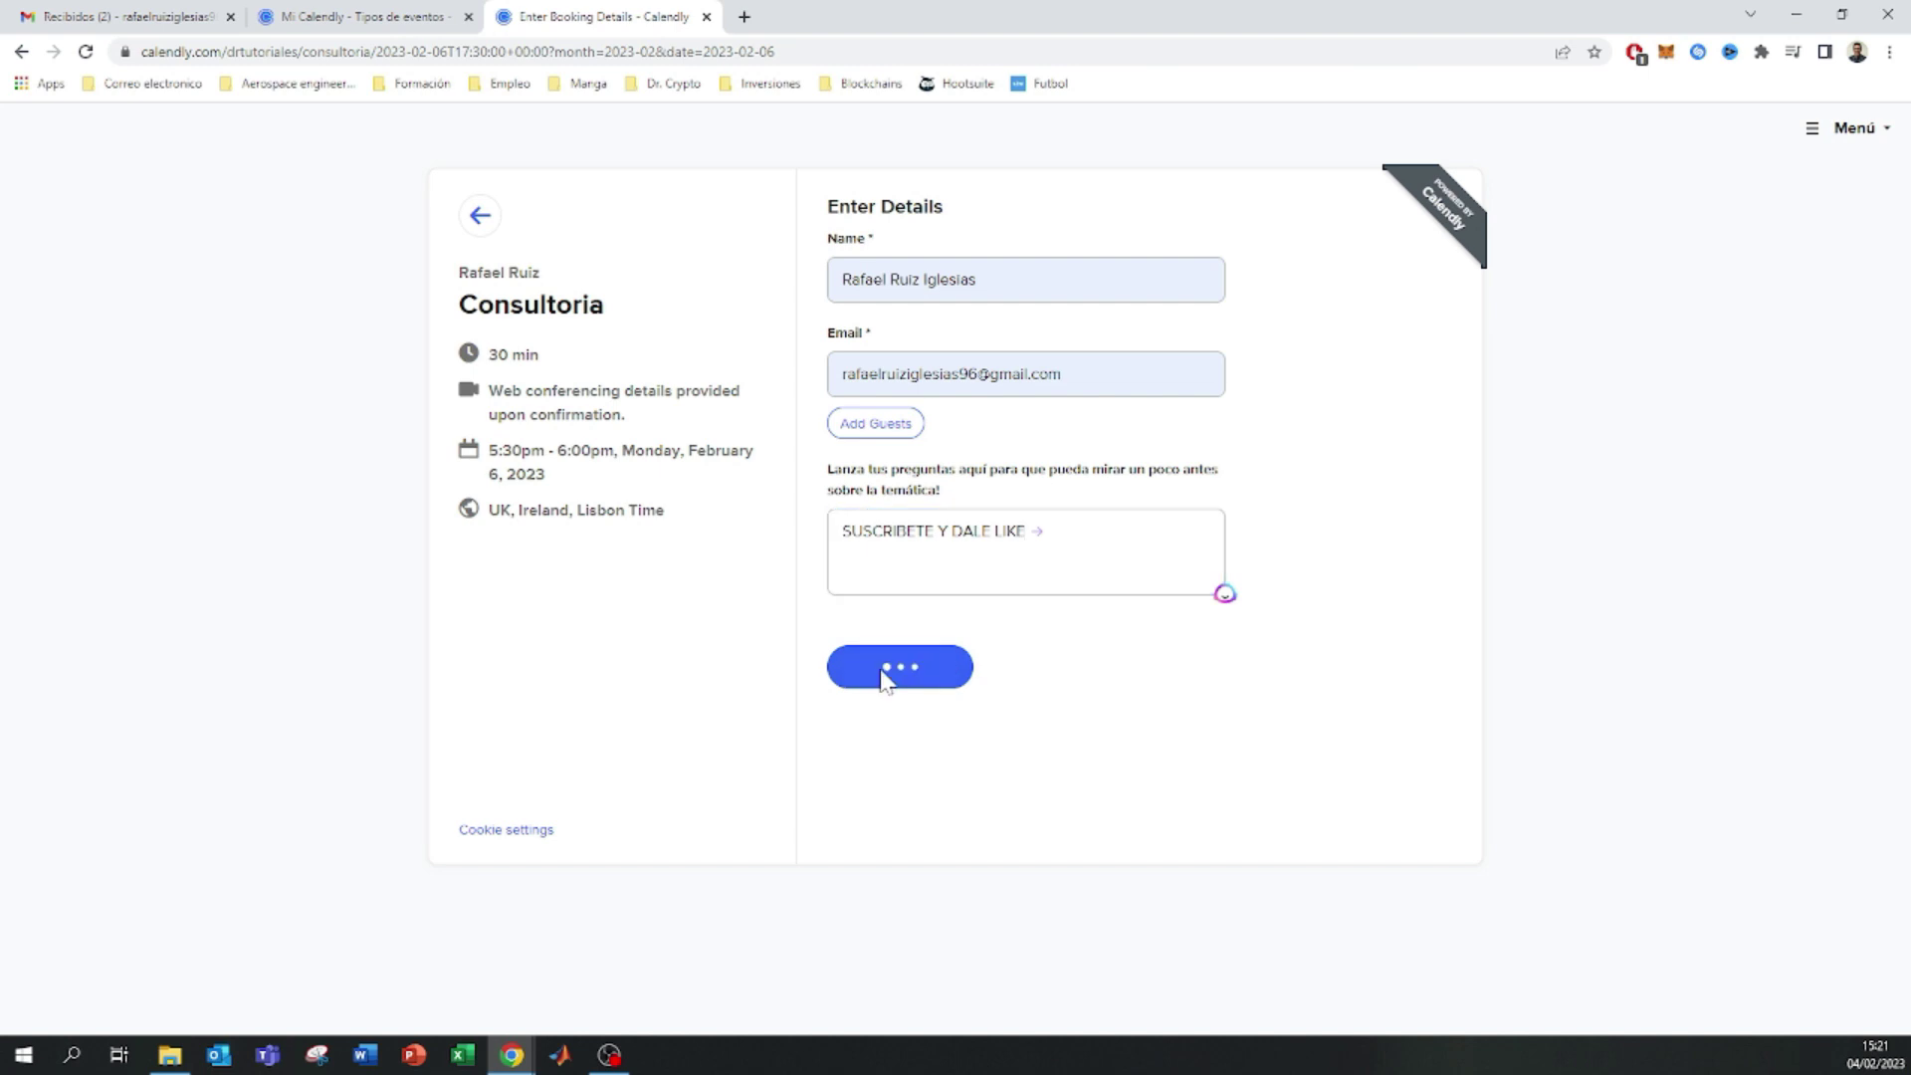
mouse_move(995, 269)
left_mouse_down()
mouse_move(818, 271)
mouse_move(1030, 271)
left_mouse_up()
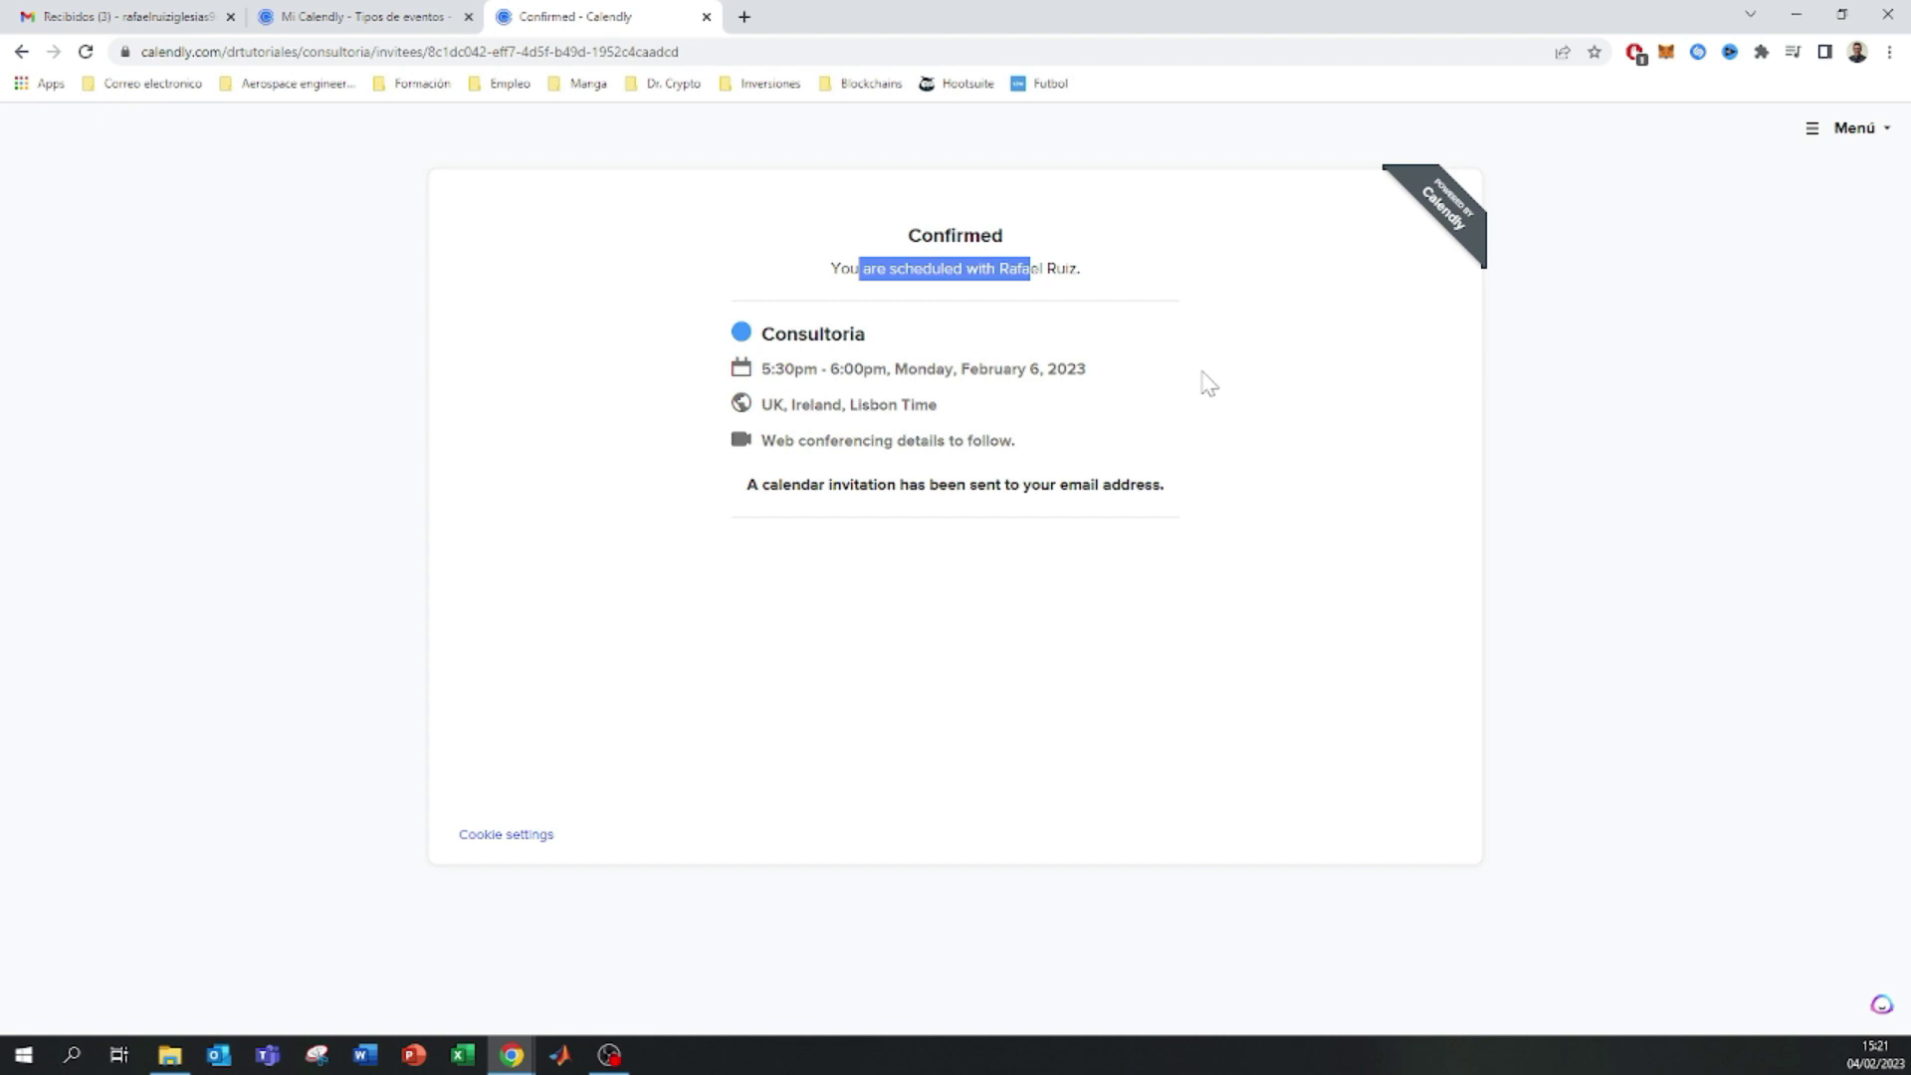
left_click_drag(792, 486, 1244, 513)
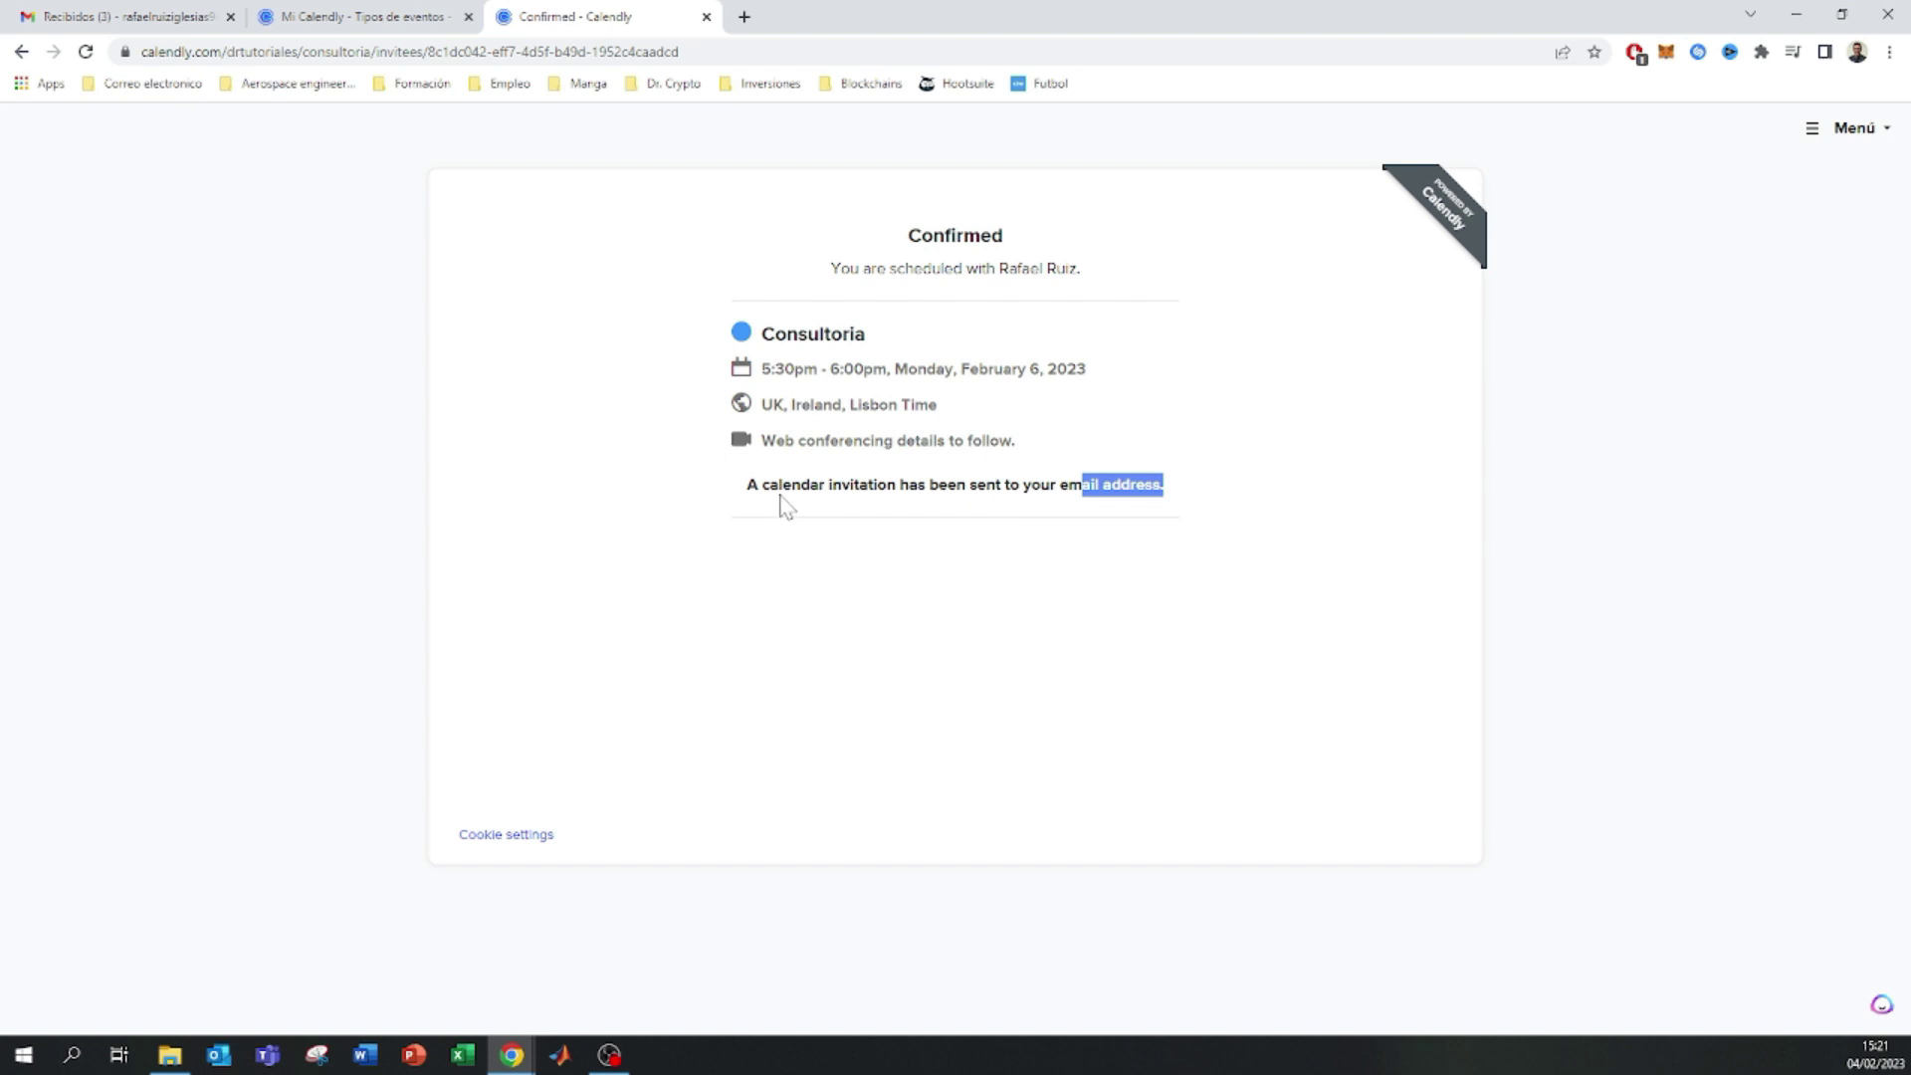
- Switch to Gmail, read Calendly's new-event notification for the Consultoria booking, and open the scheduled event in Calendly
left_click_drag(763, 453, 1031, 463)
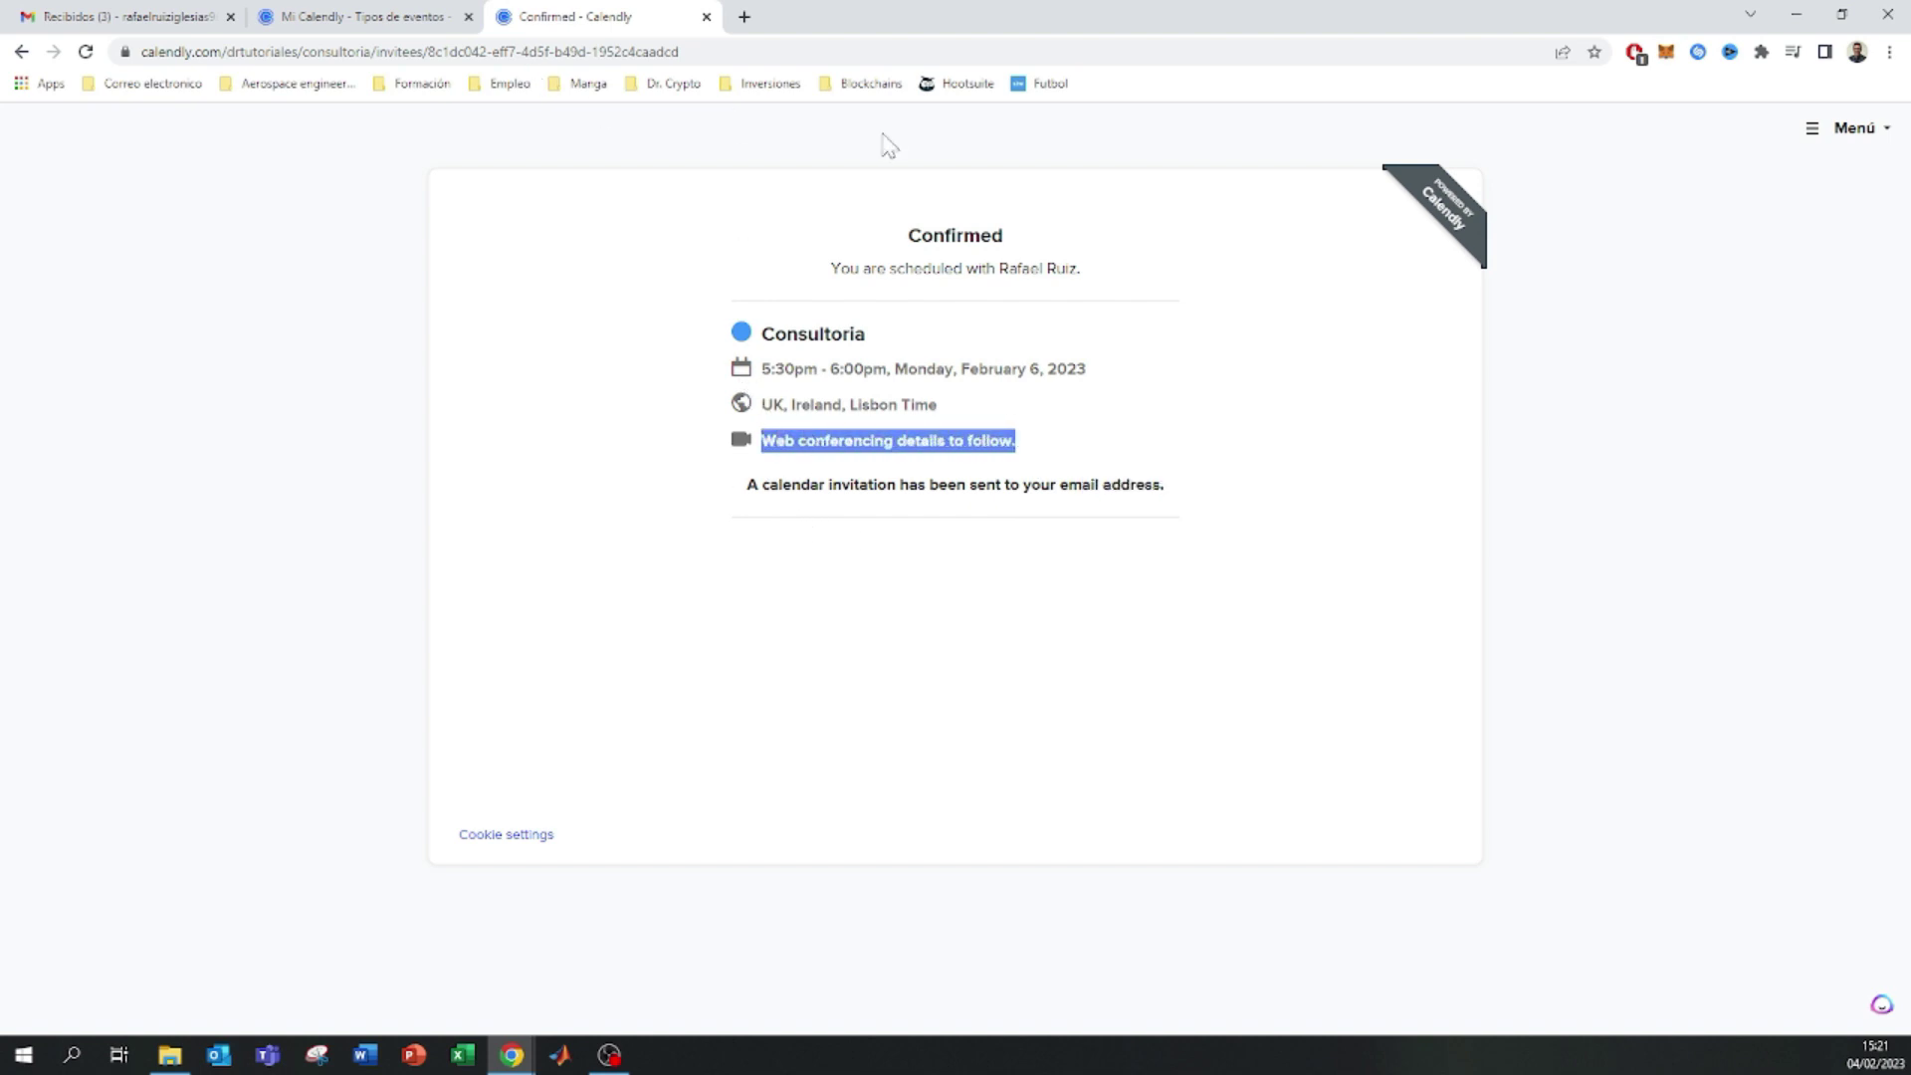
left_click(120, 16)
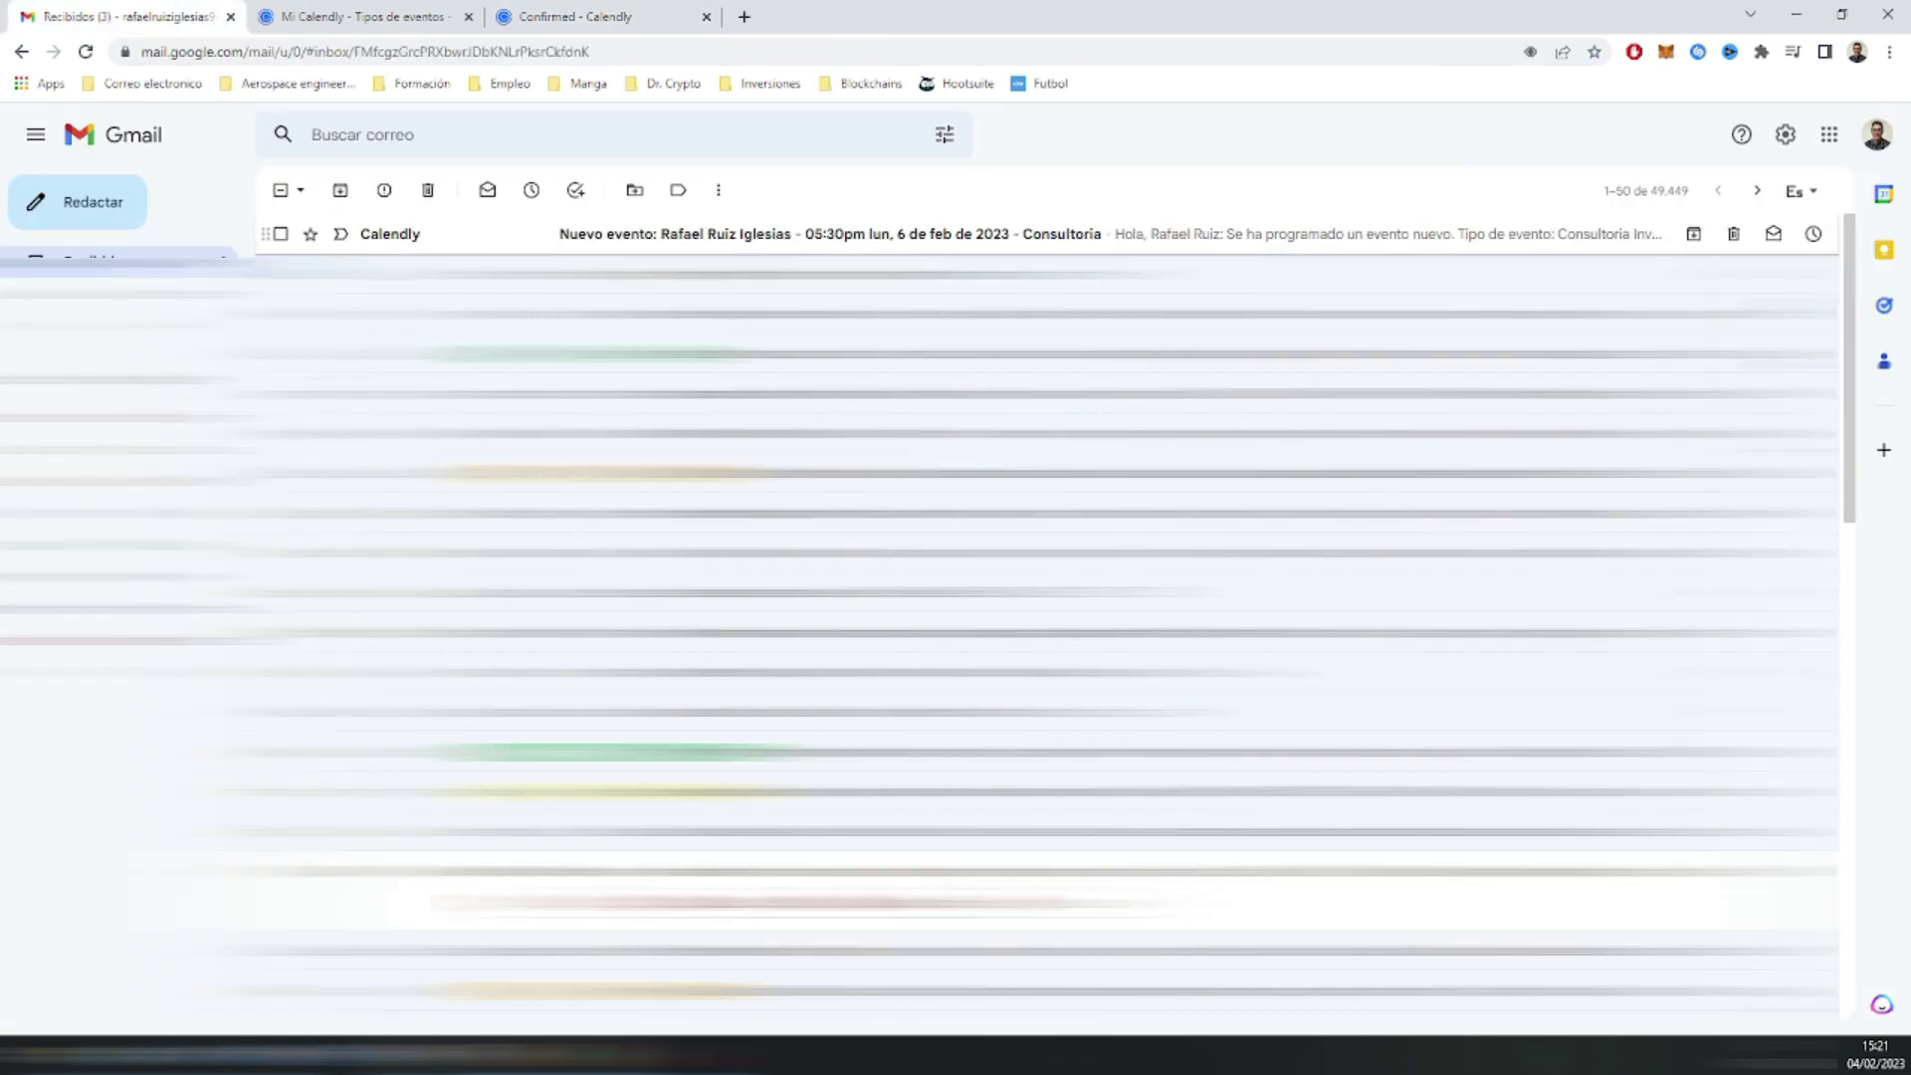
left_click(919, 234)
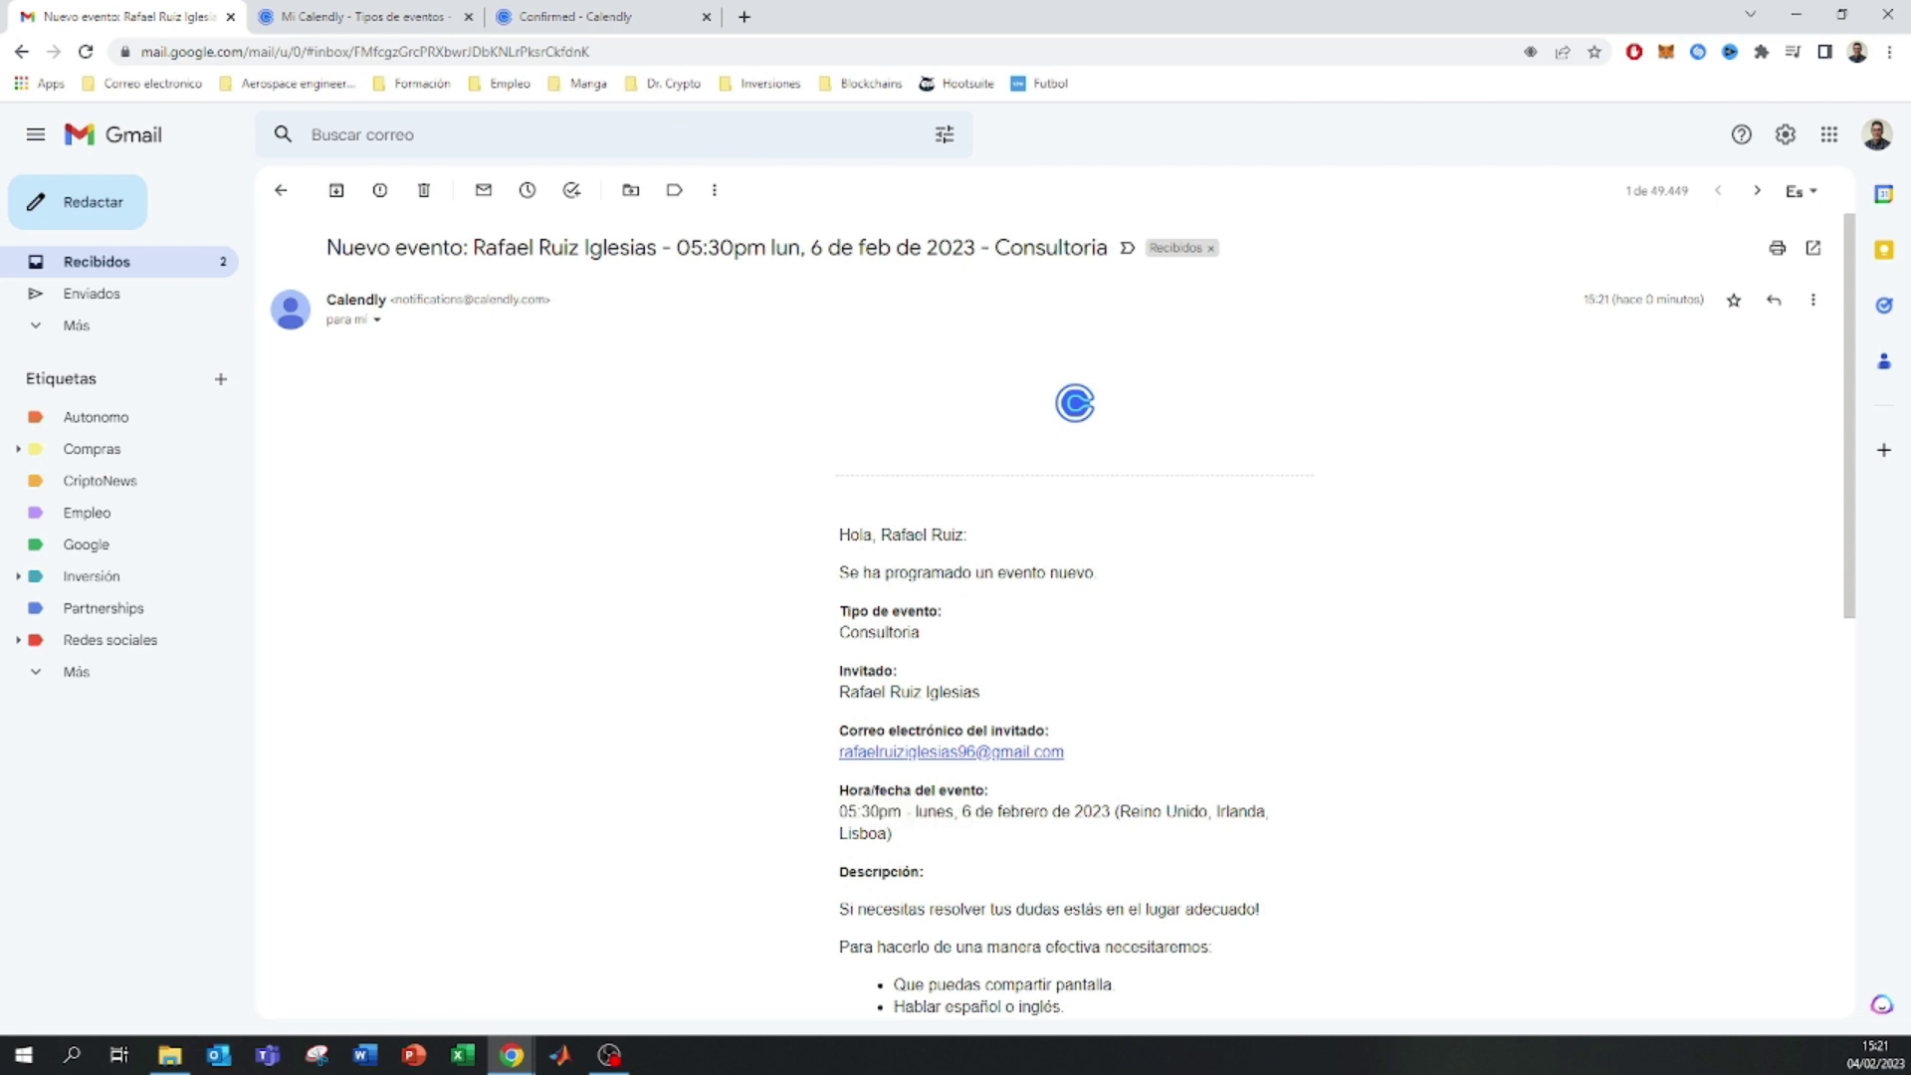
scroll(1166, 811, "down", 6)
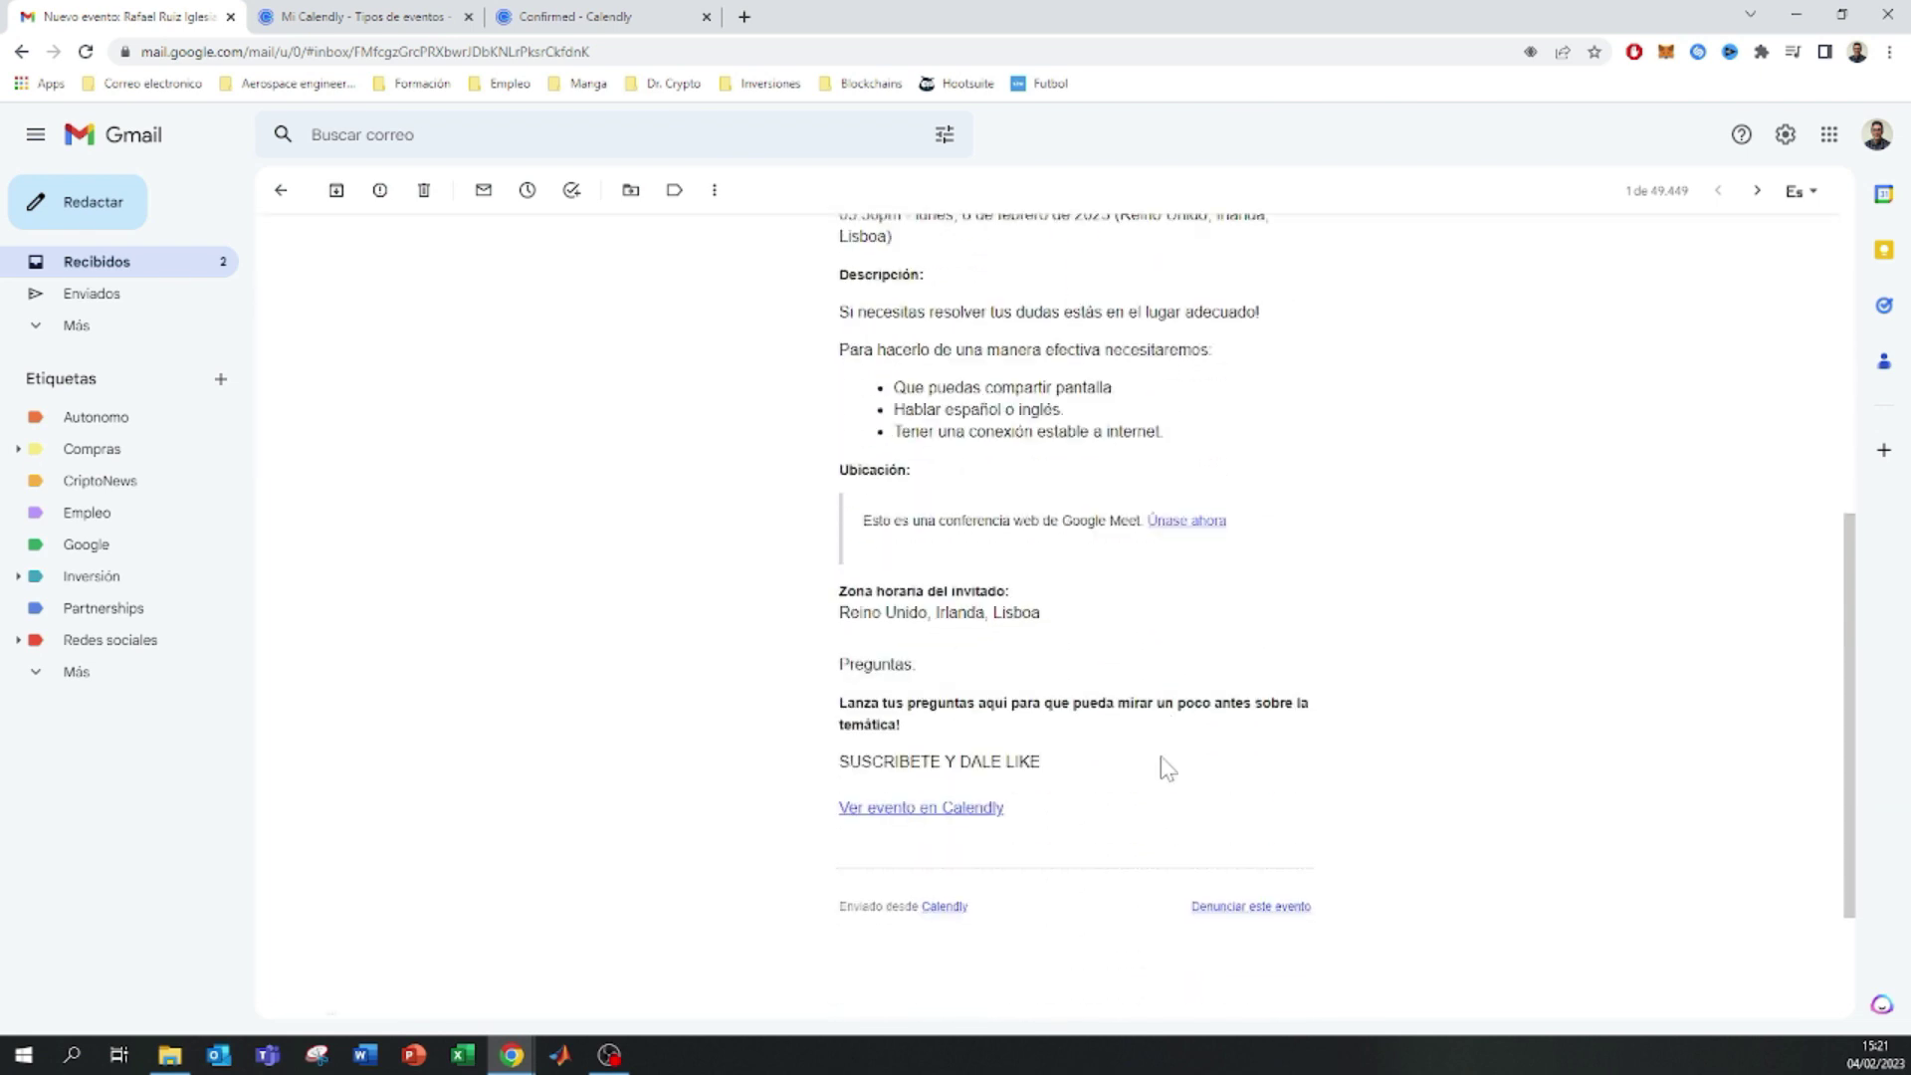
left_click(967, 811)
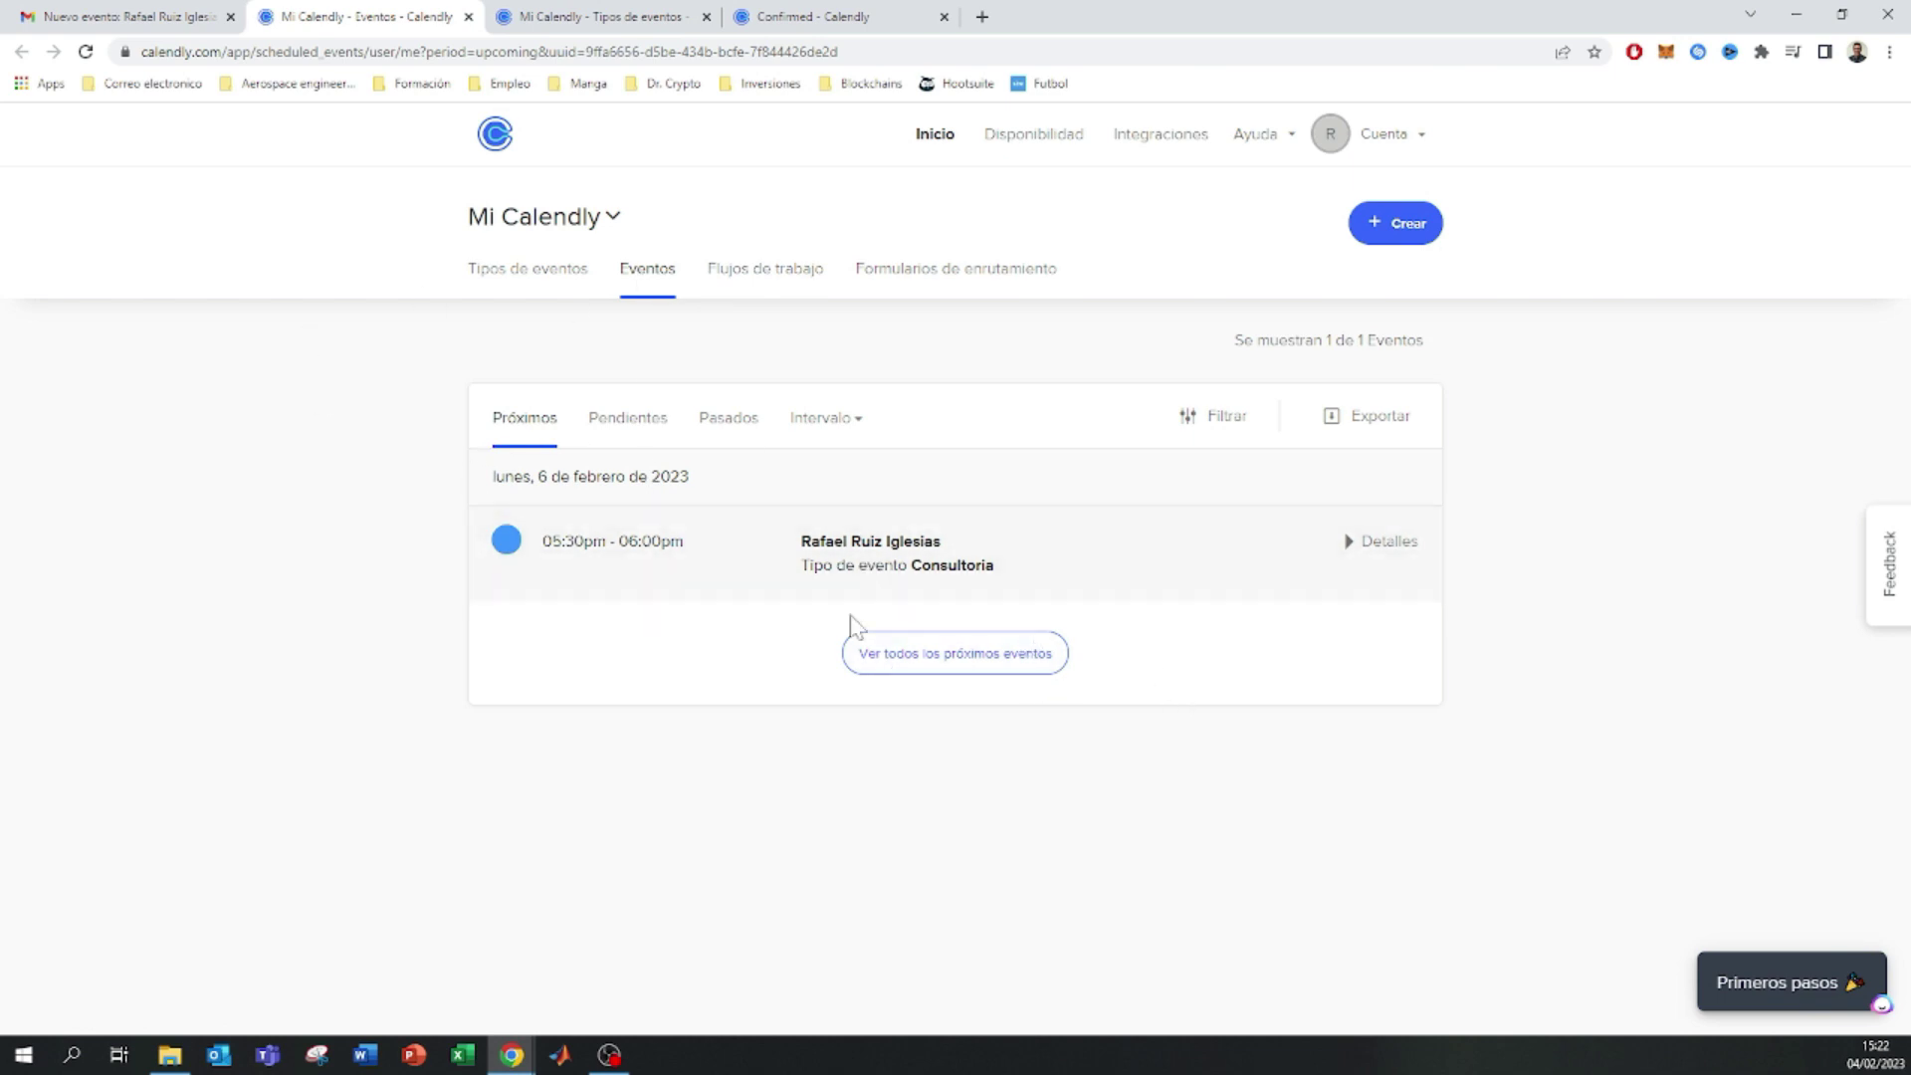
- Open Google Calendar from Gmail, view the February 6 appointment's details, and return to Calendly's event types list
left_click(171, 15)
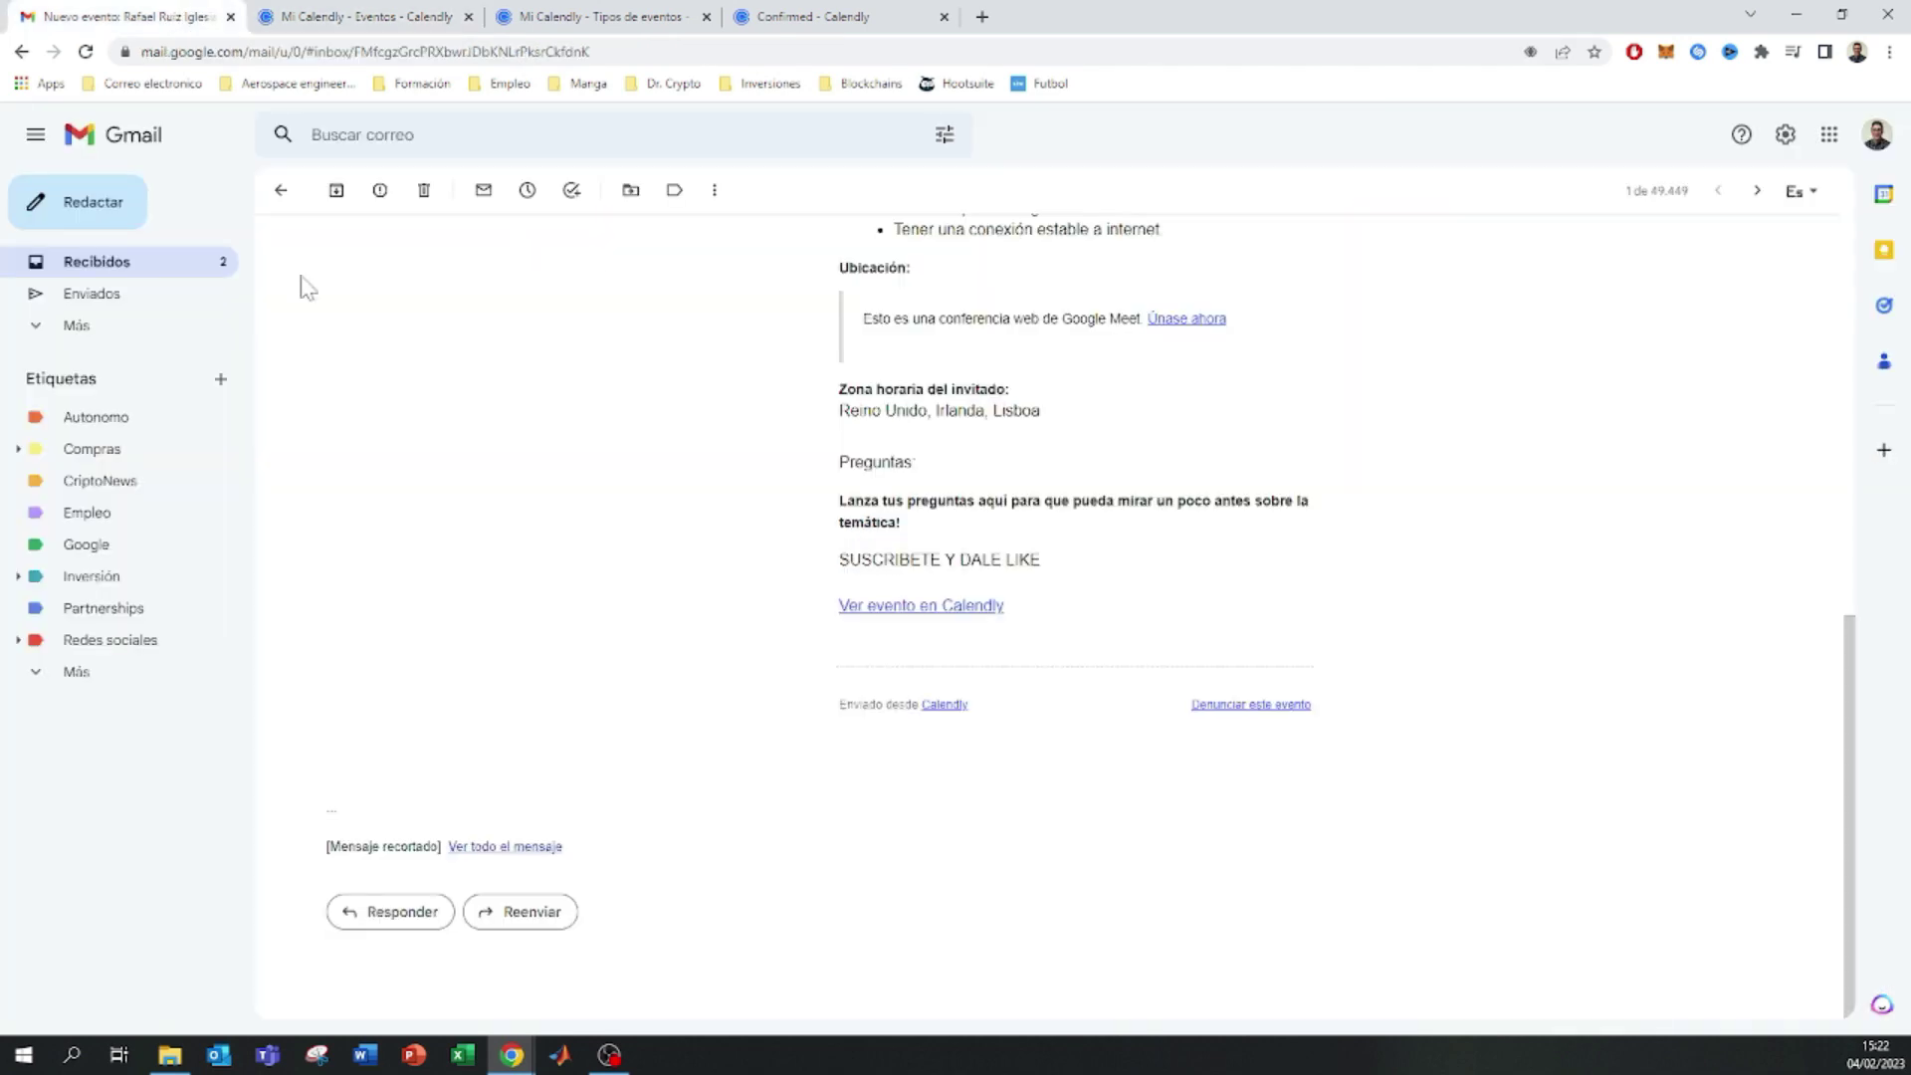
left_click(1884, 195)
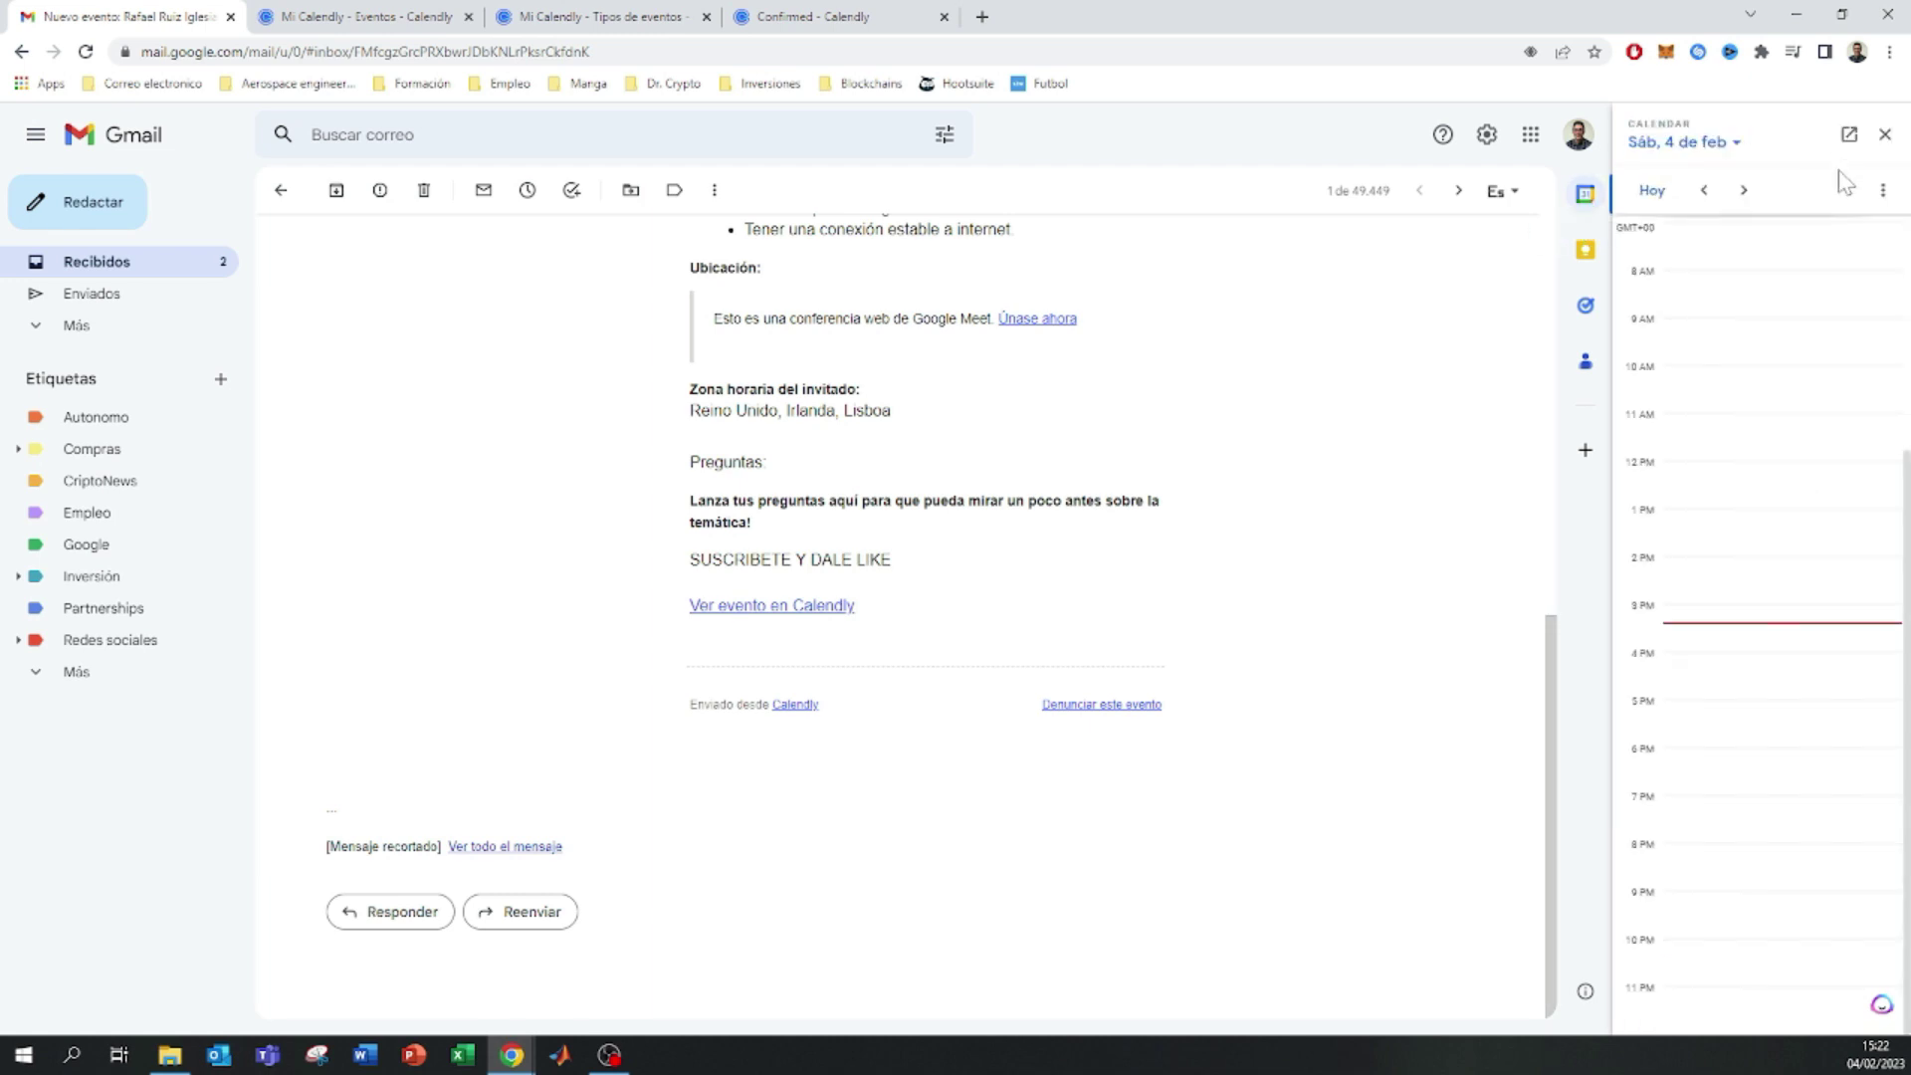
left_click(1841, 139)
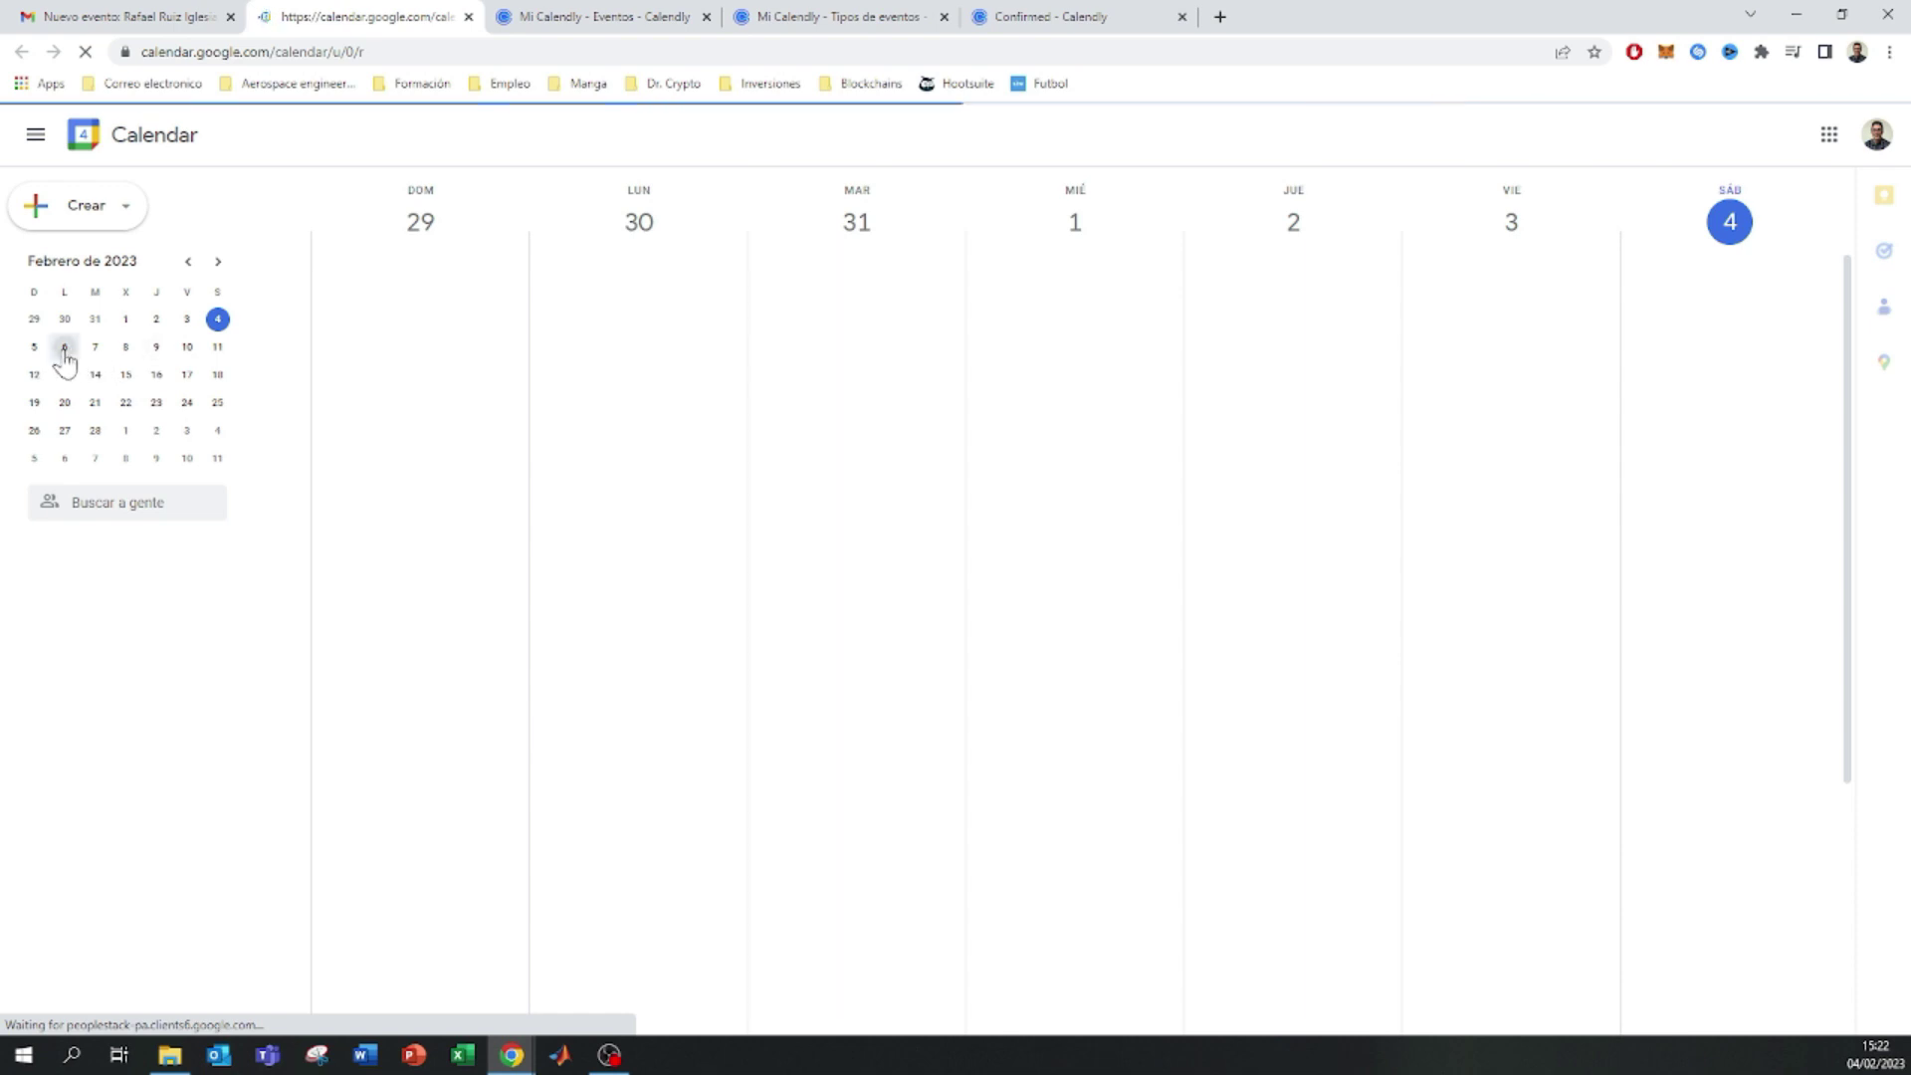
left_click(65, 348)
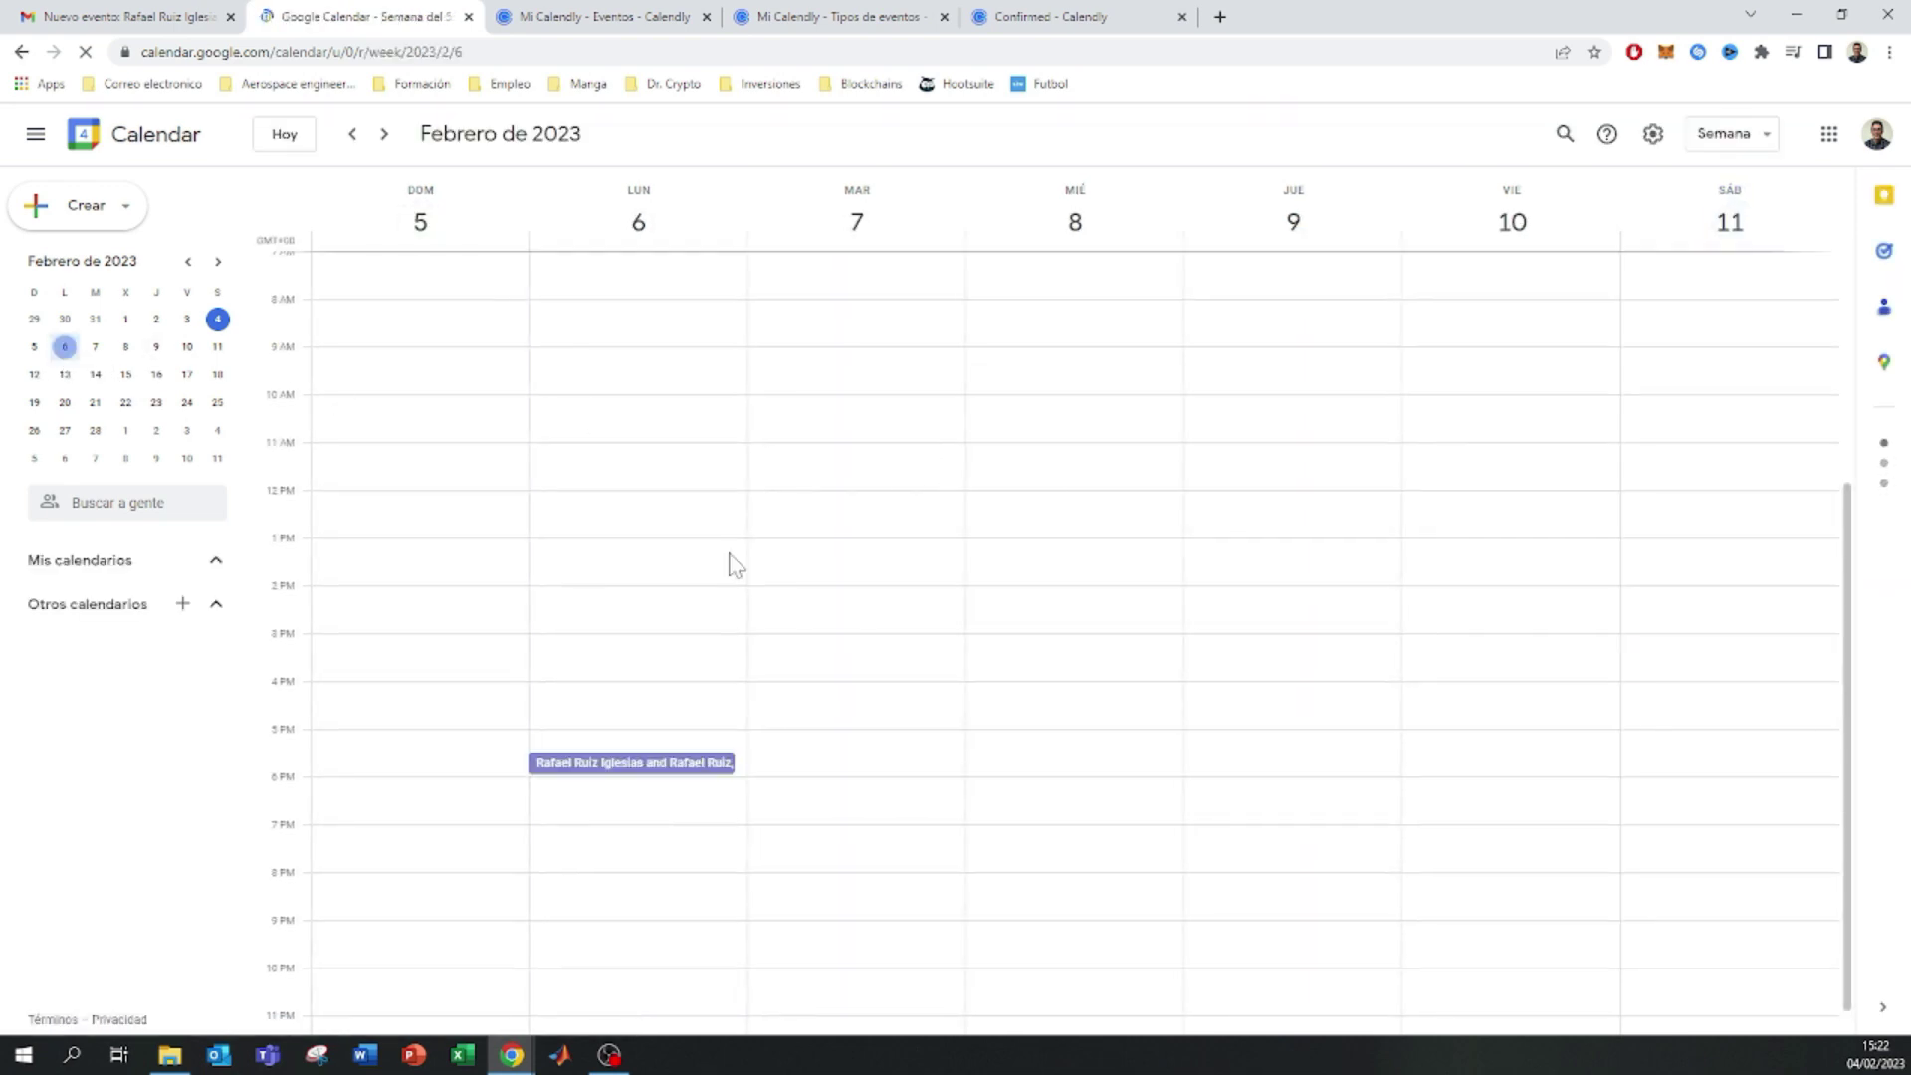
left_click(635, 766)
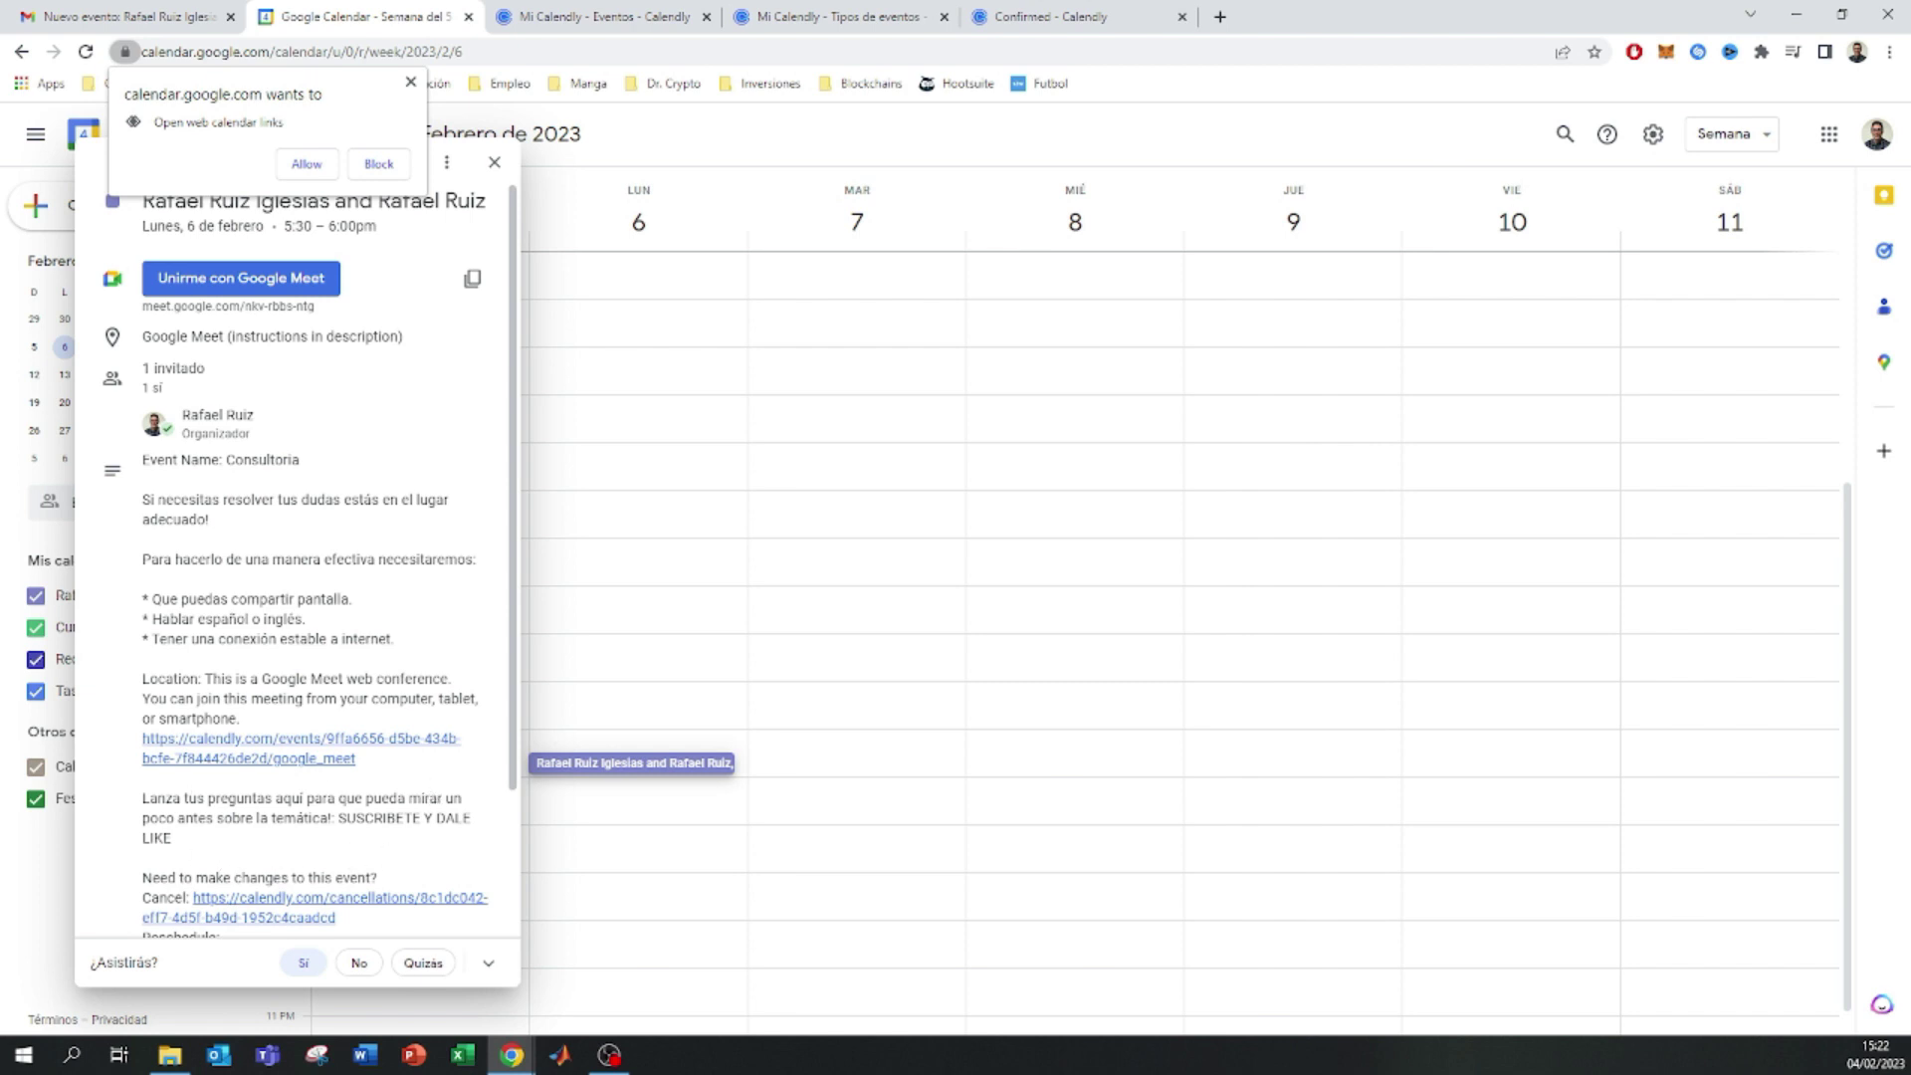
left_click(468, 16)
left_click(407, 13)
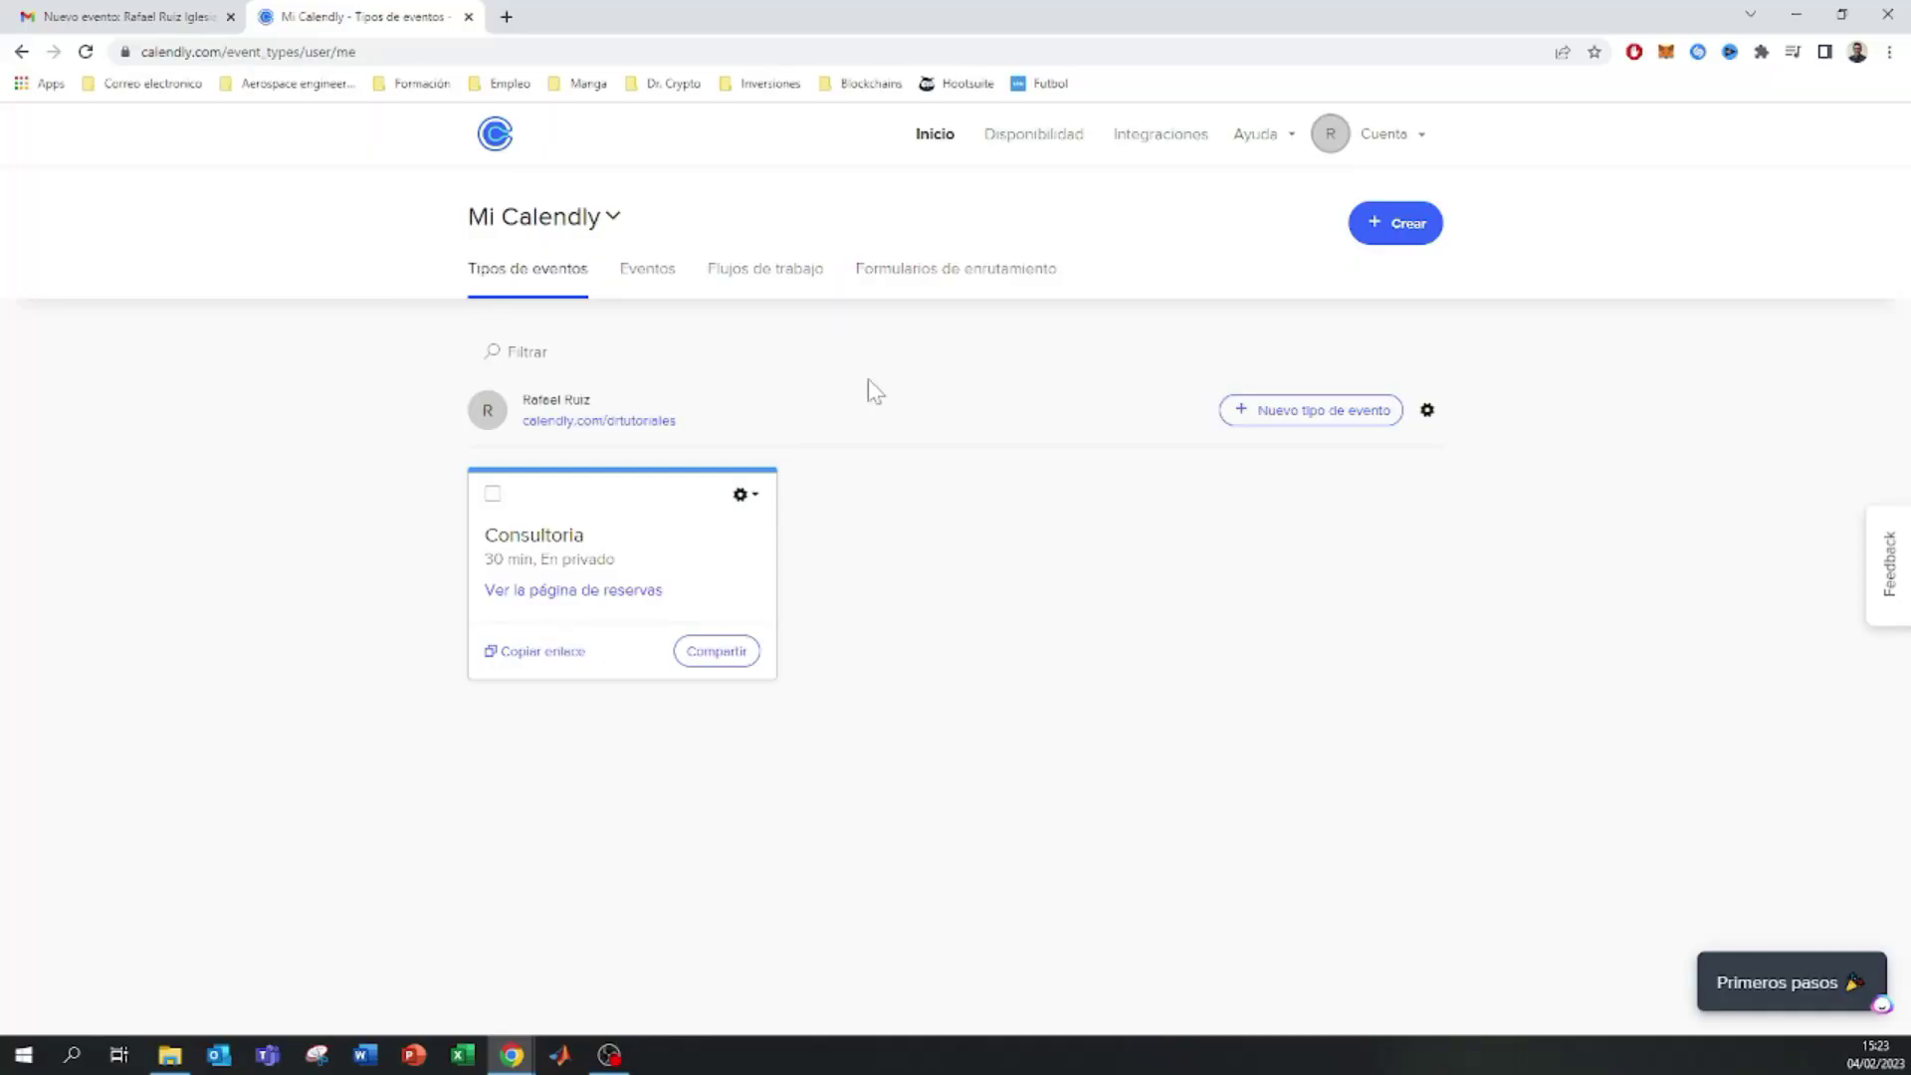
- Open the account's billing page and compare the features of the Essentials and Professional plans
left_click(1403, 150)
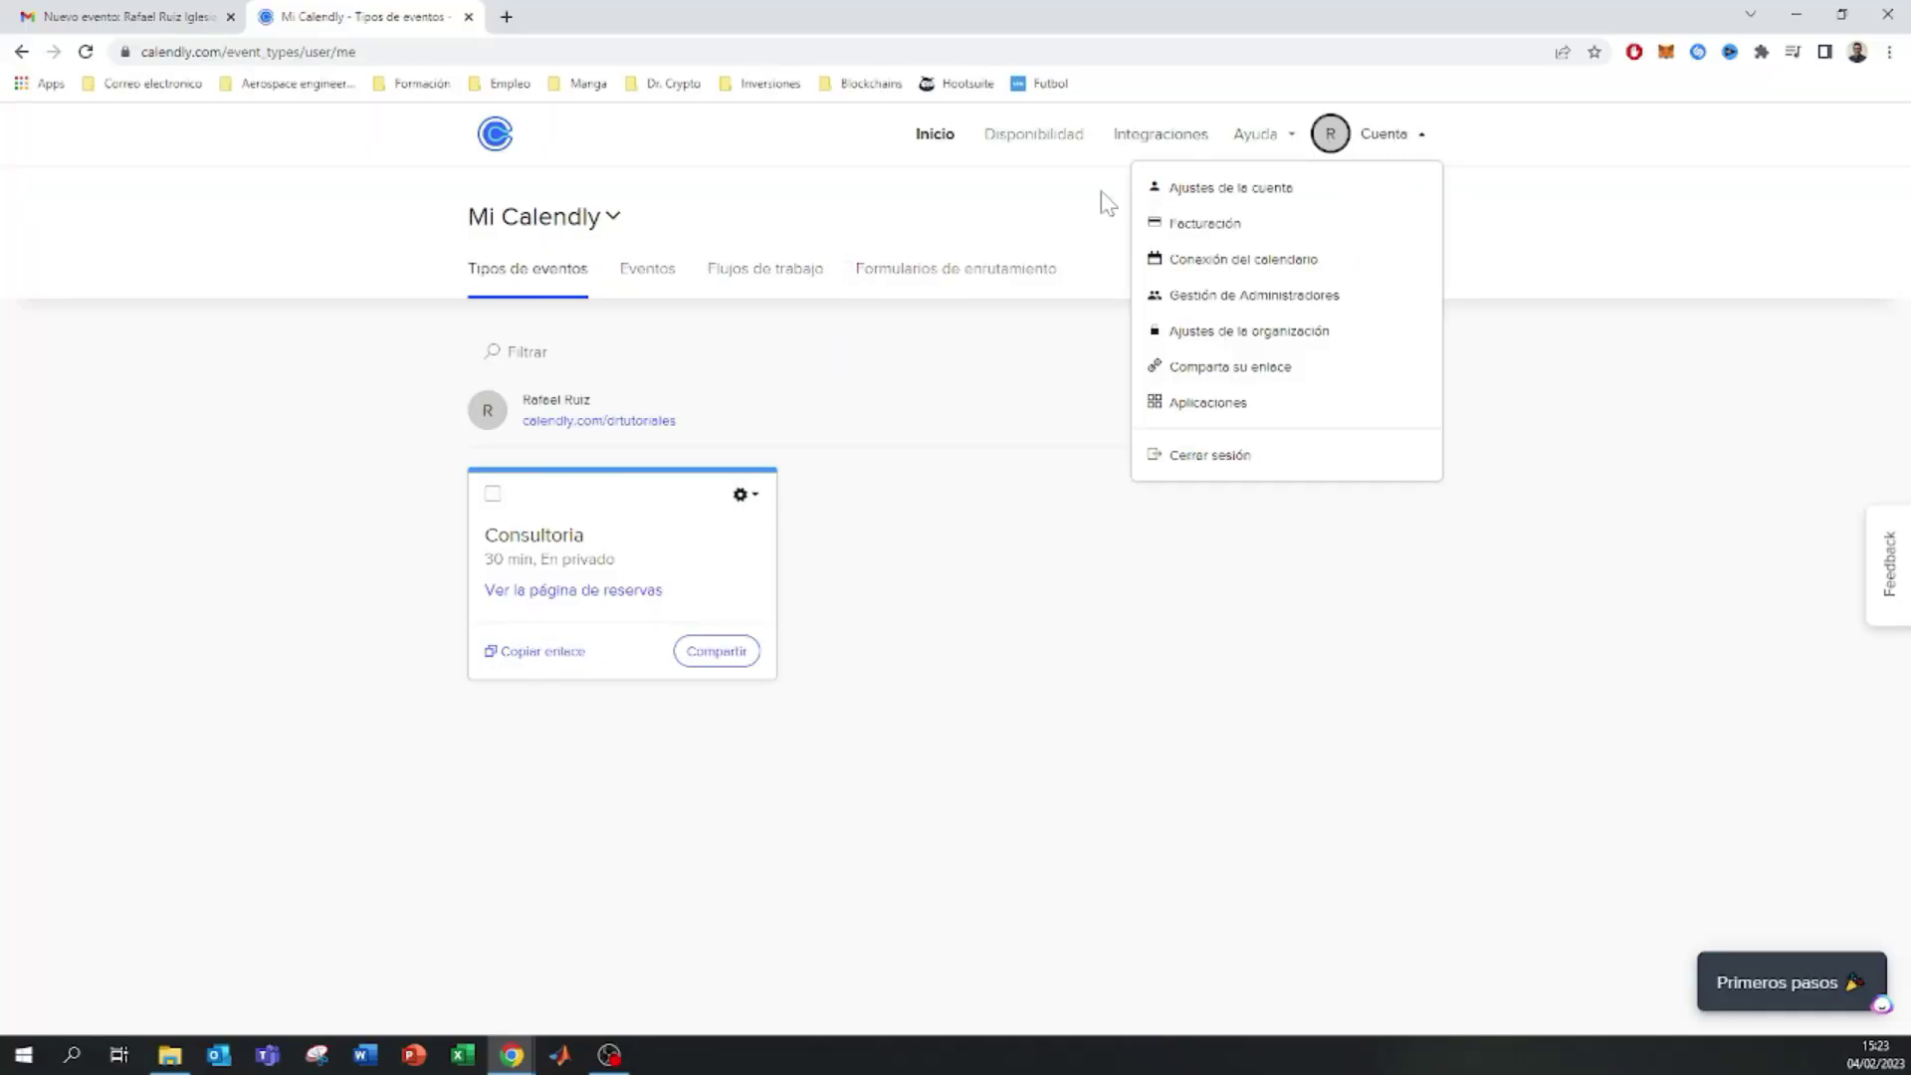
left_click(1179, 224)
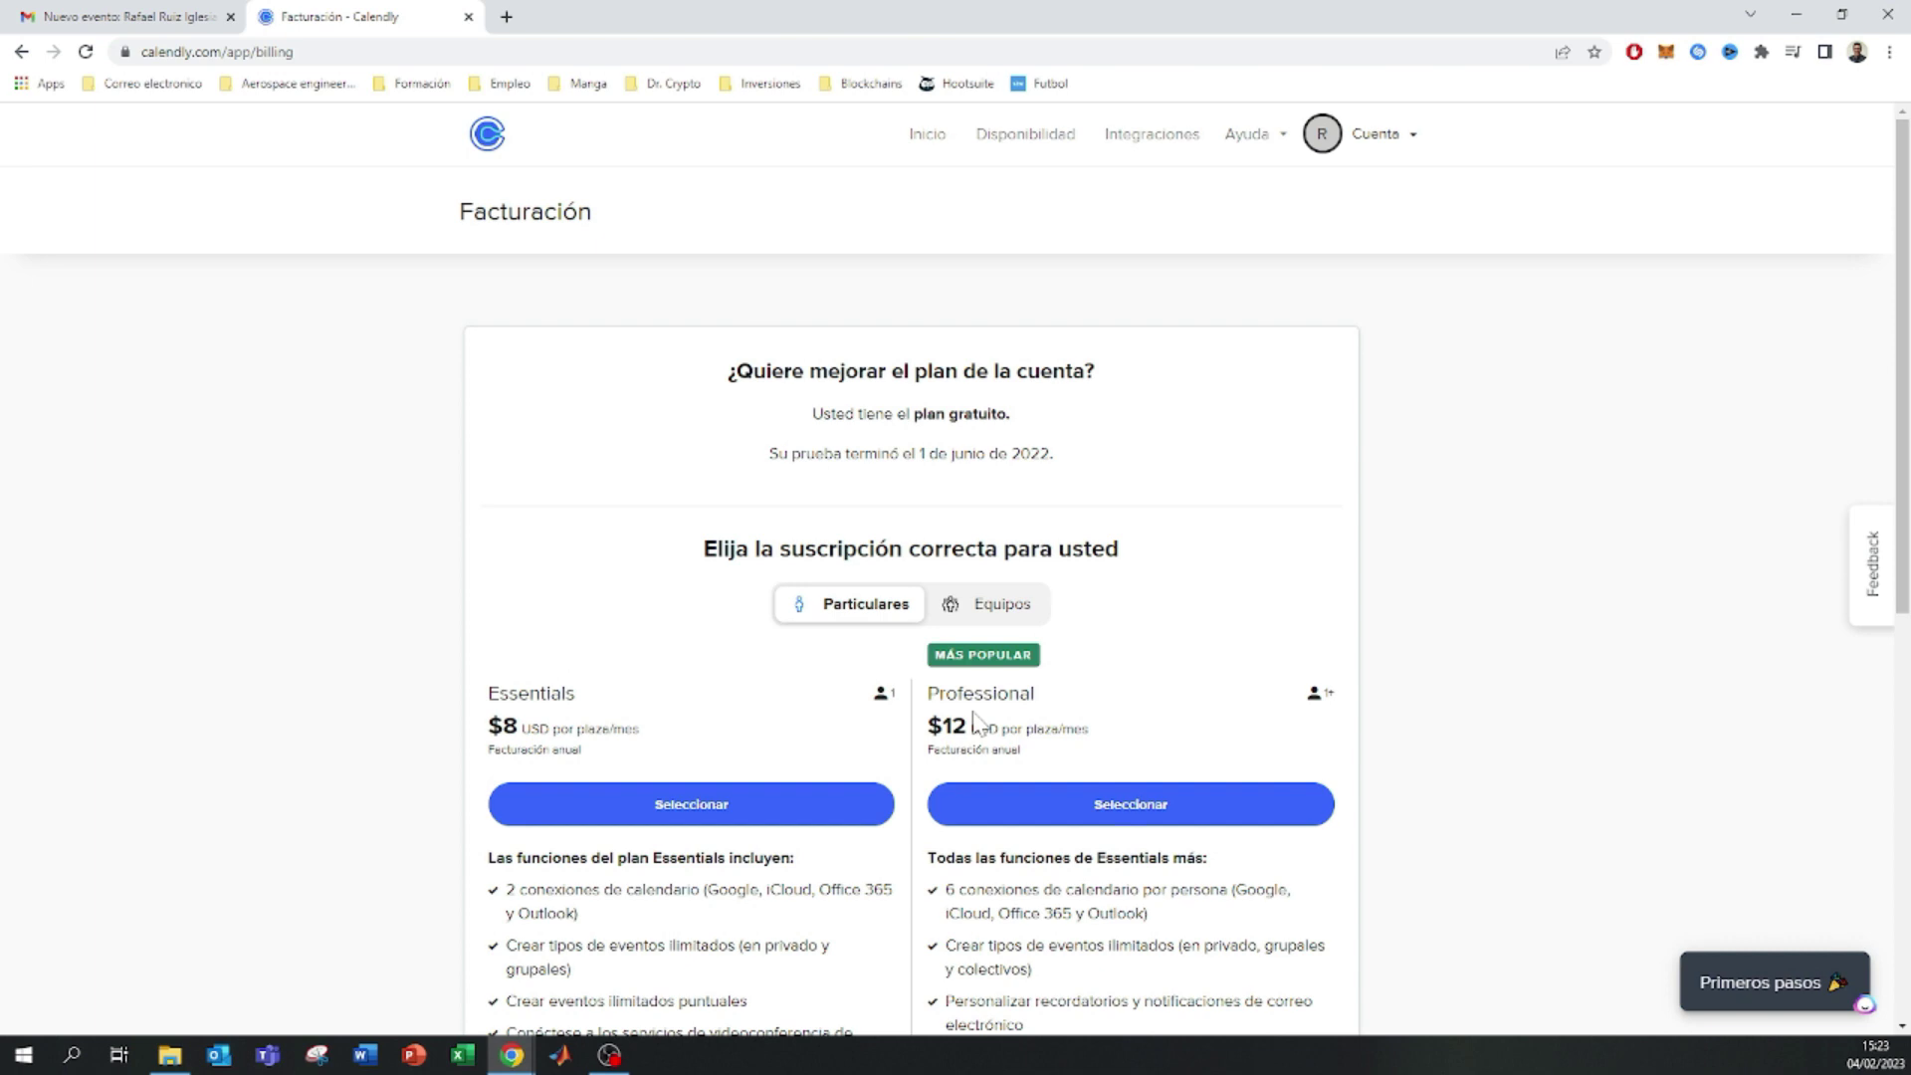
left_click_drag(963, 693, 1035, 706)
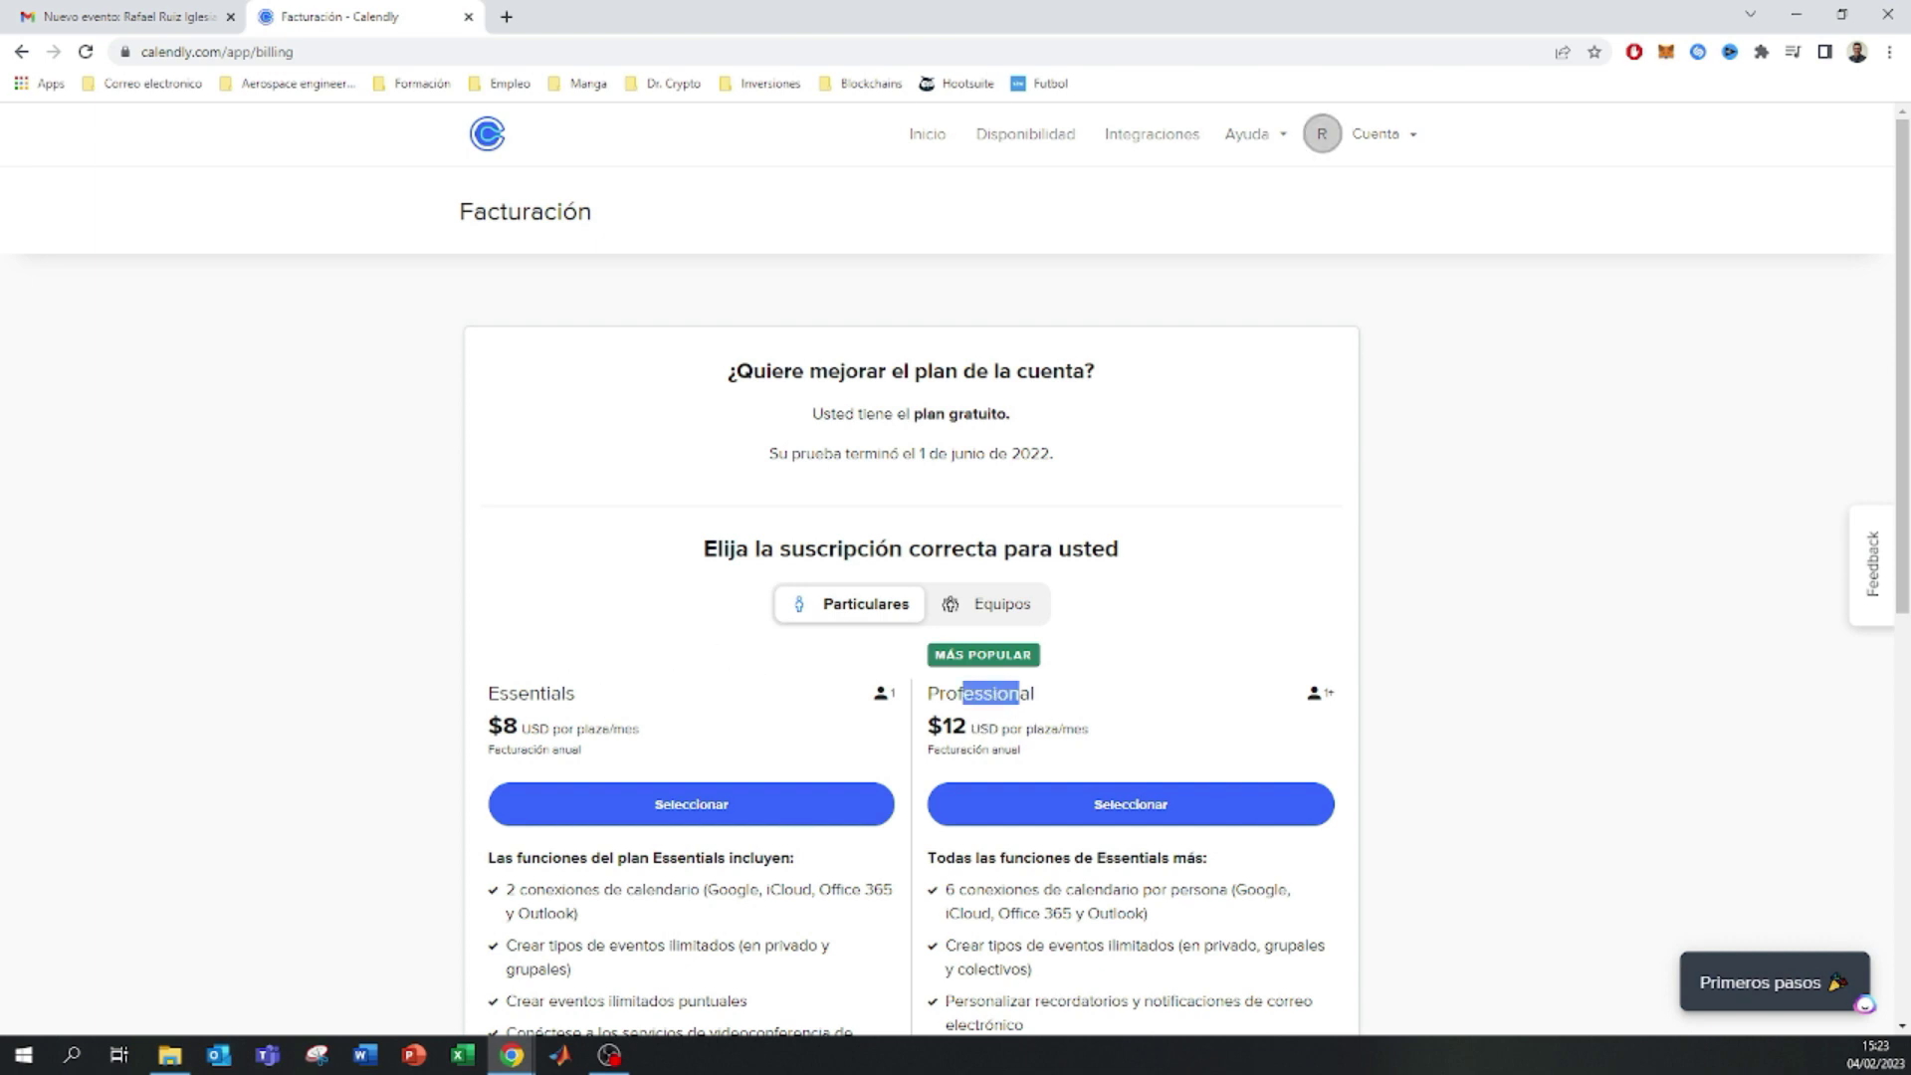
scroll(911, 597, "down", 2)
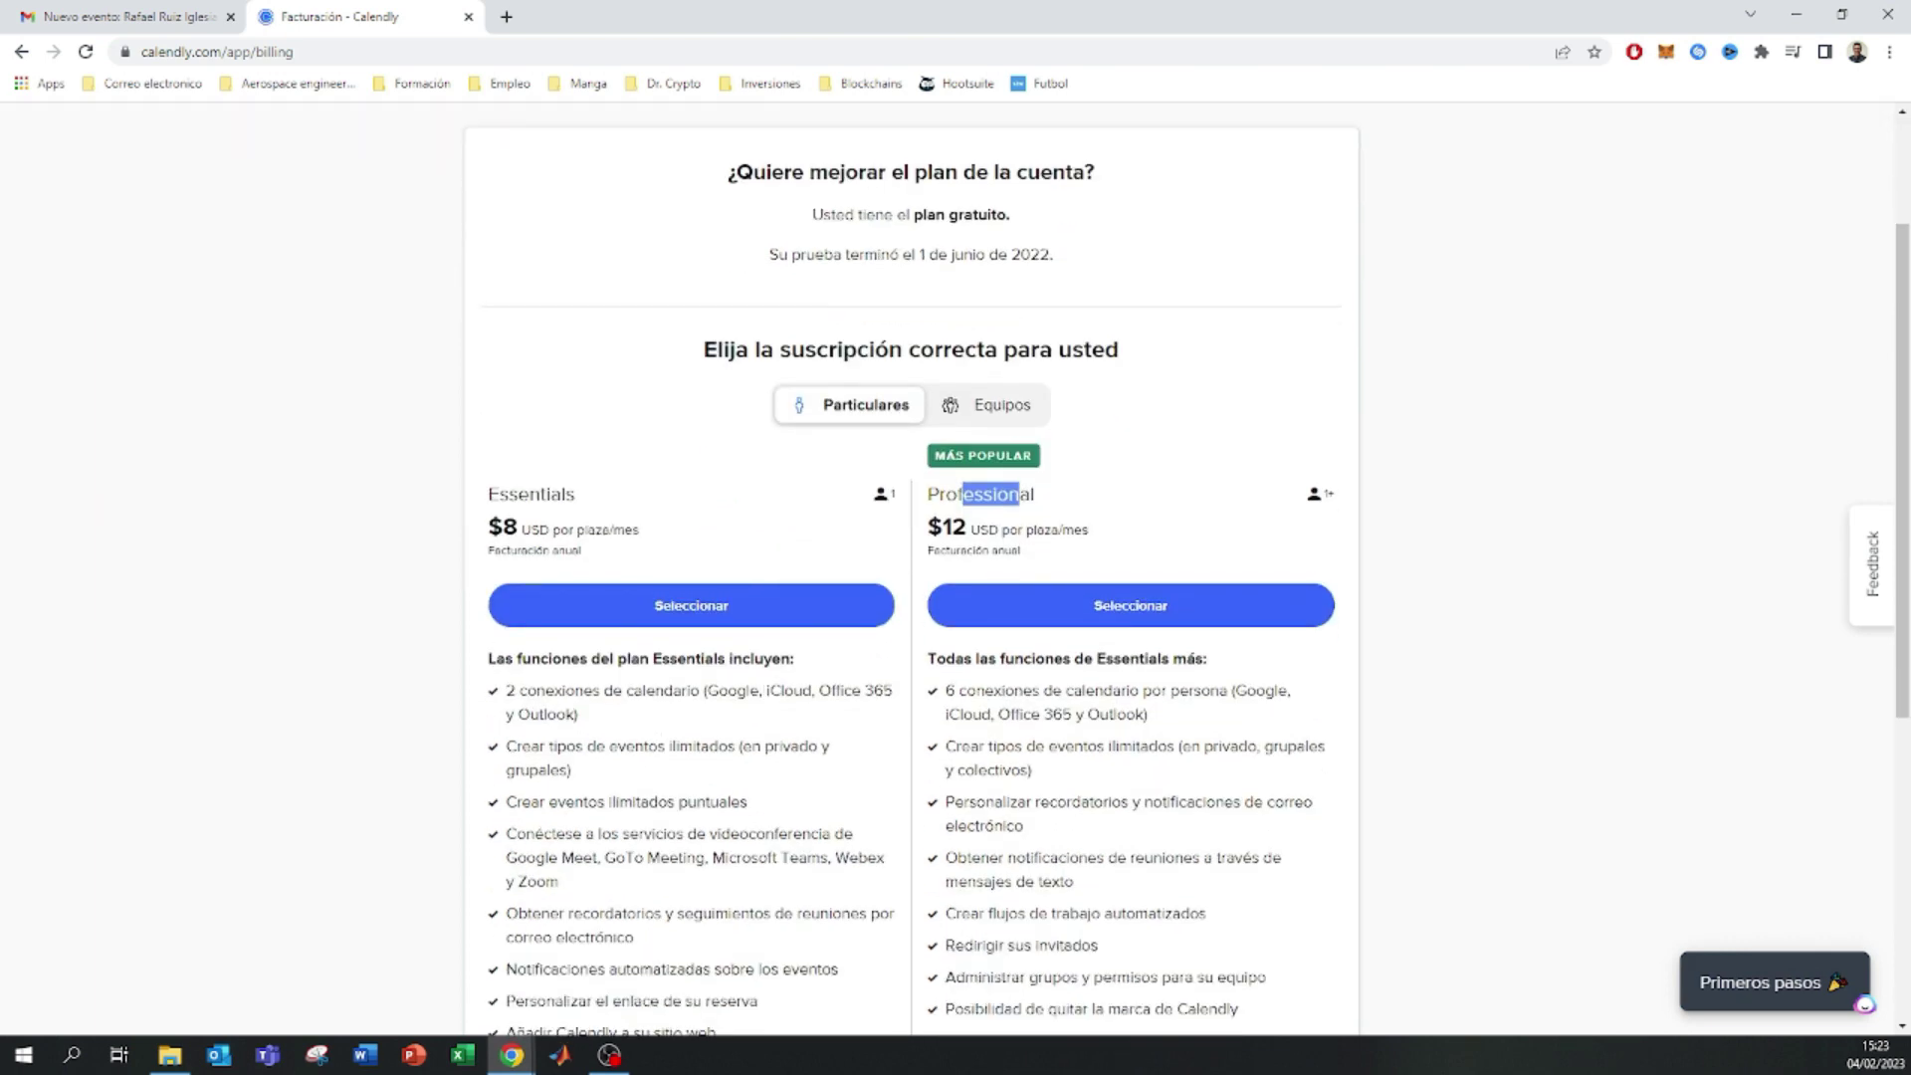
left_click_drag(675, 690, 525, 690)
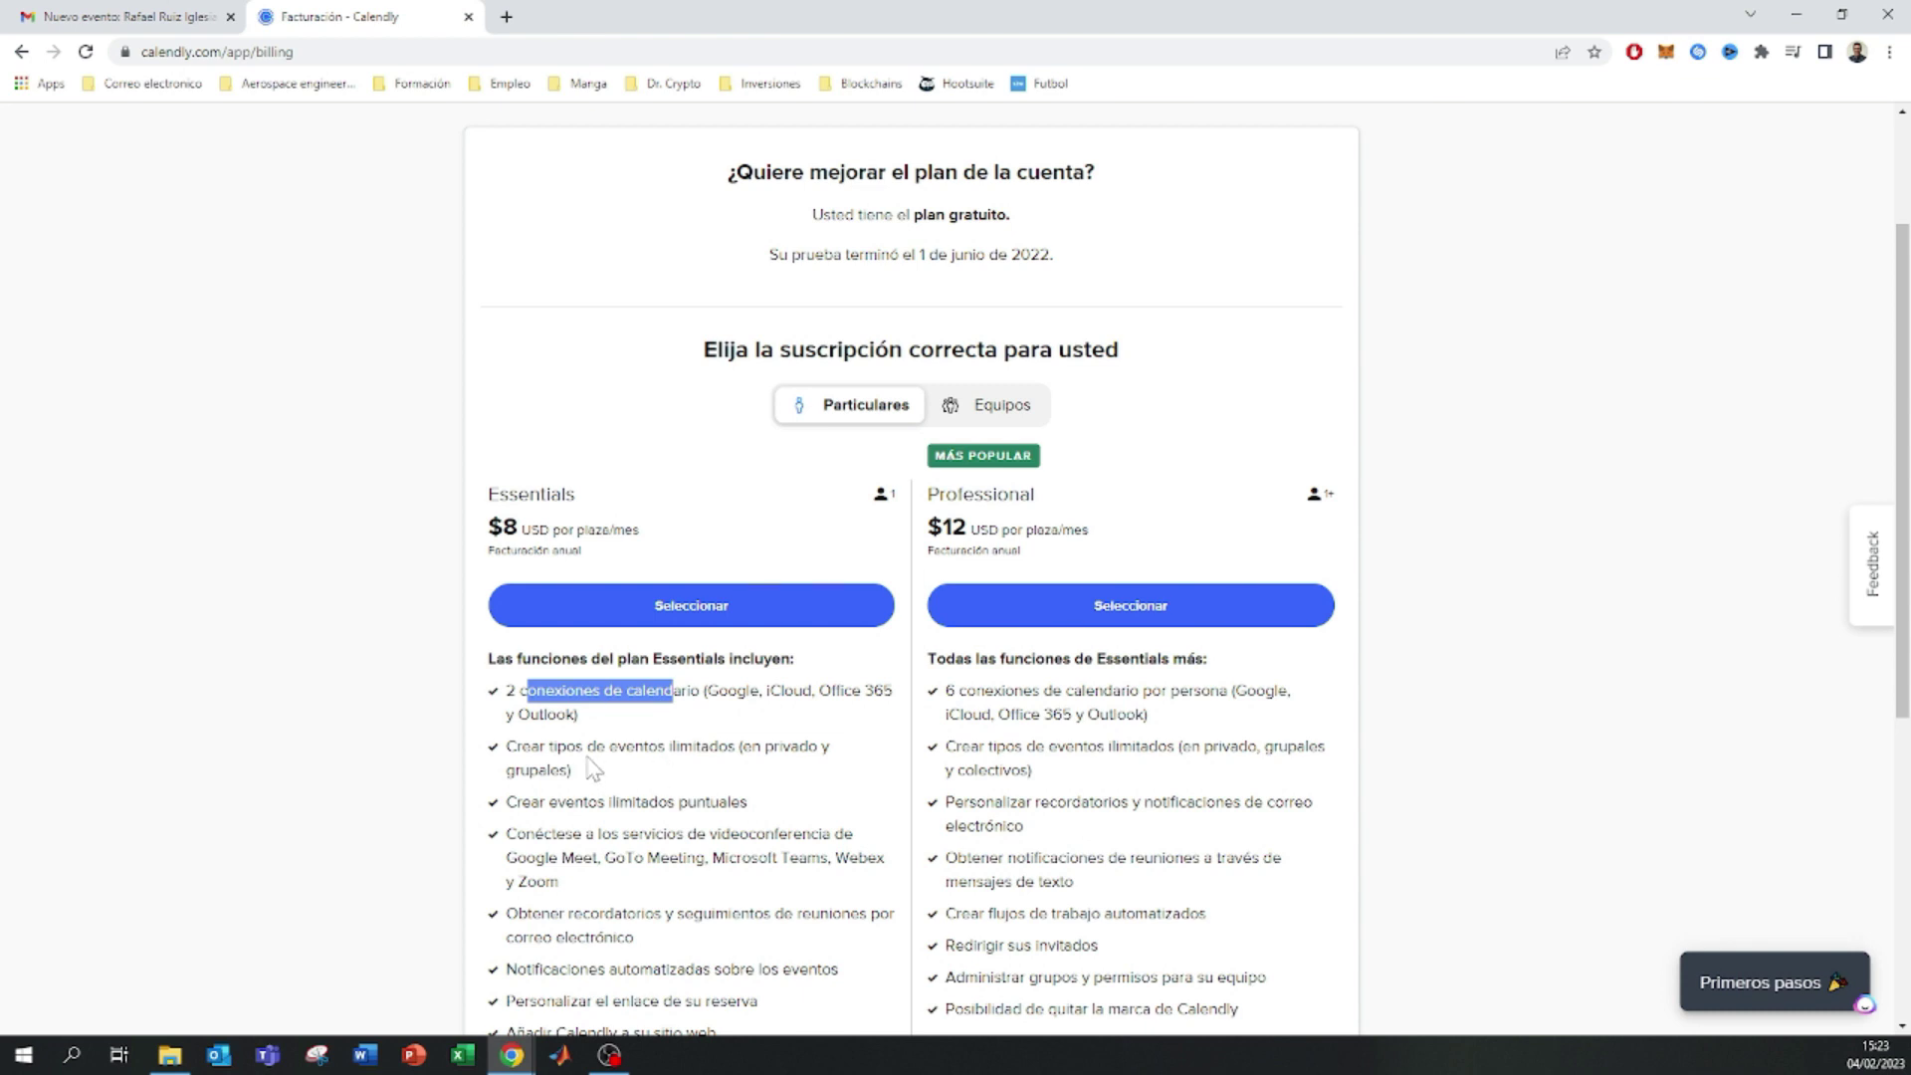
left_click_drag(609, 747, 694, 747)
left_click_drag(557, 802, 658, 802)
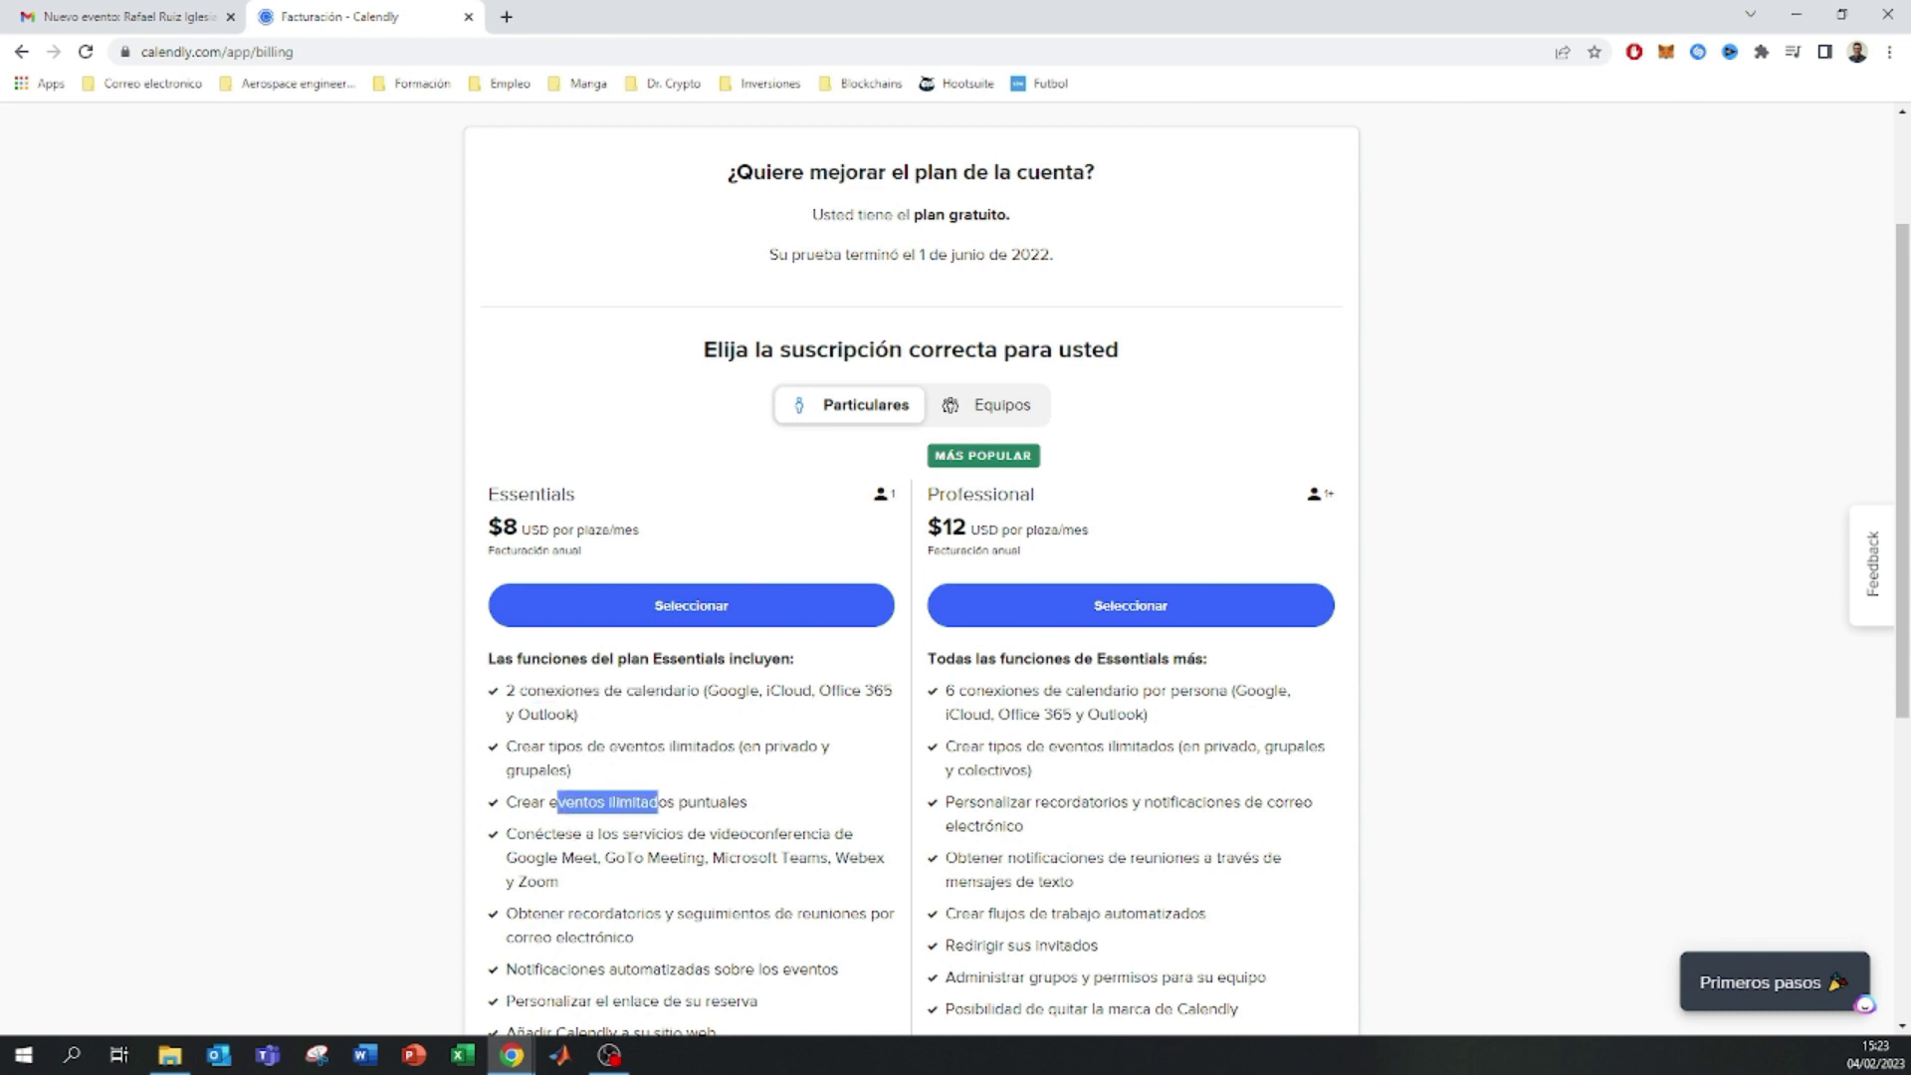
scroll(836, 856, "down", 2)
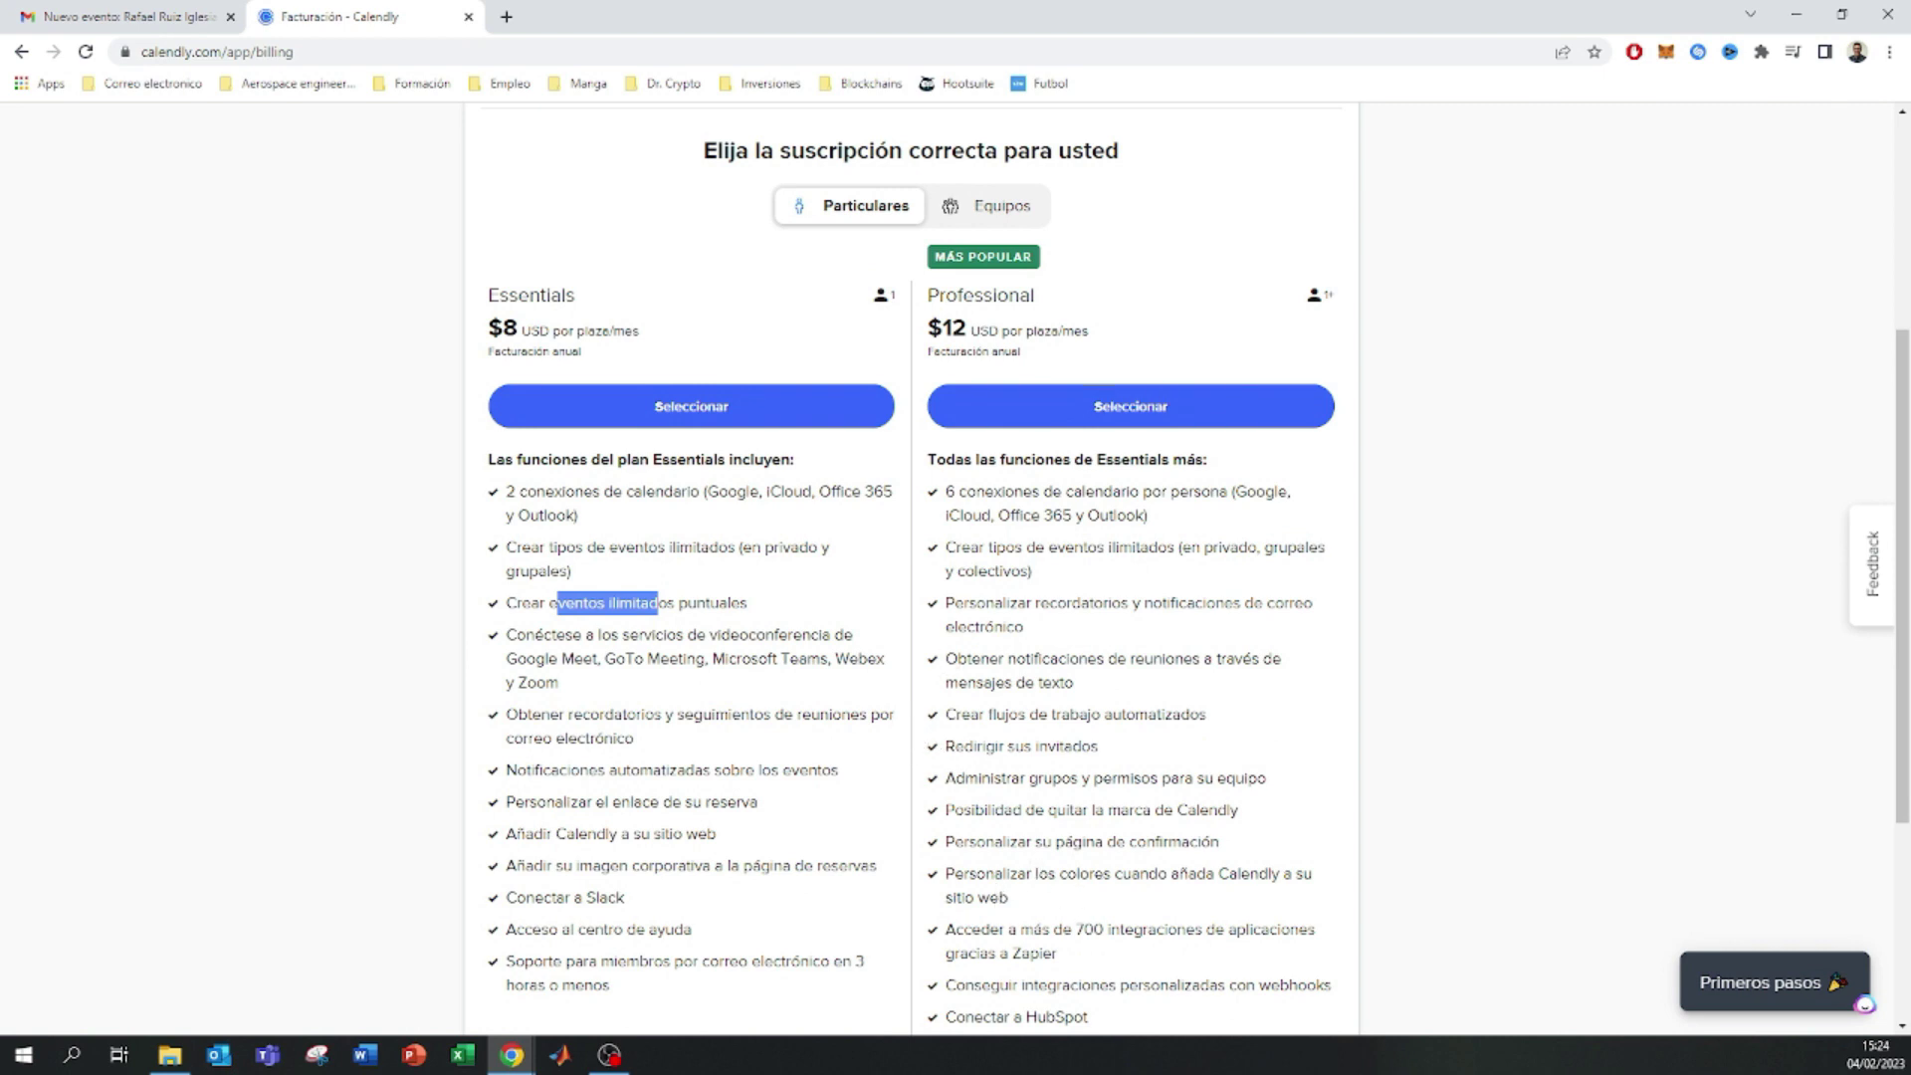
scroll(911, 567, "down", 1)
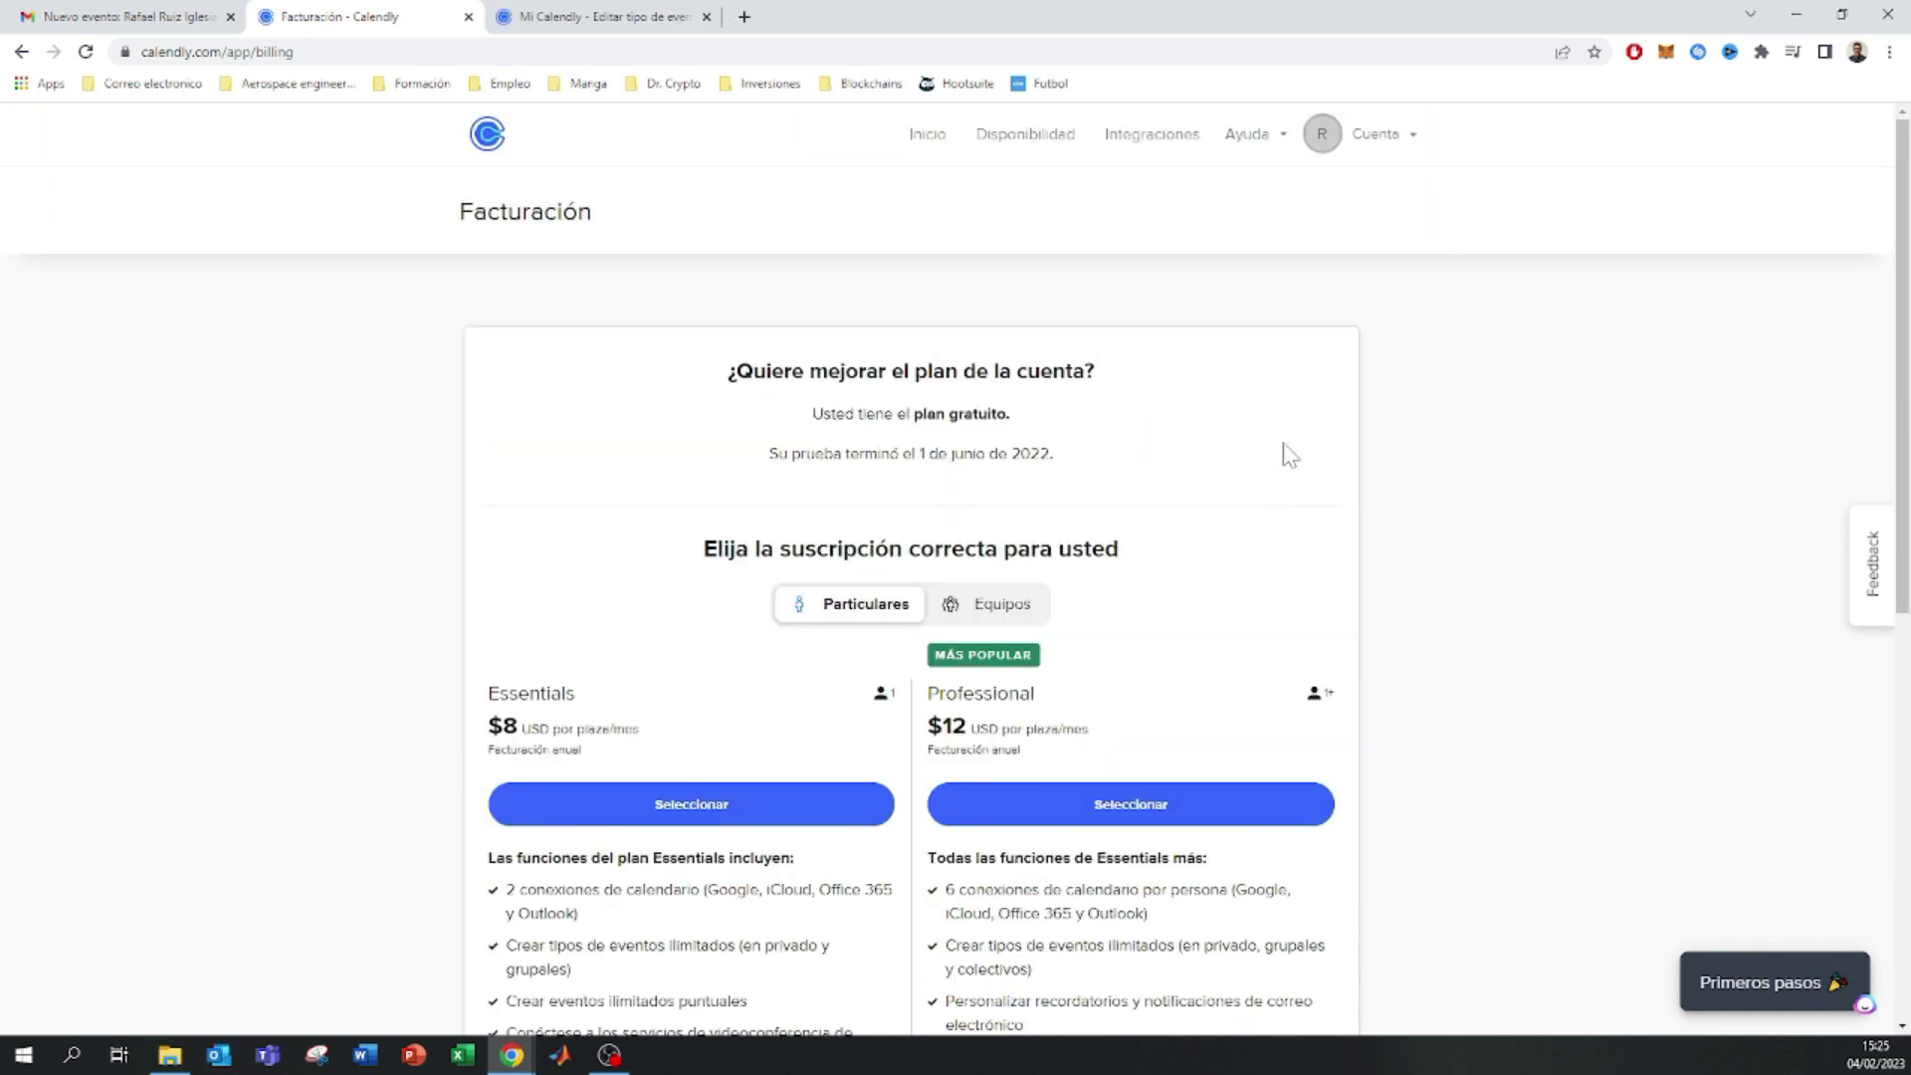
- Open the integrations page and browse the full list of available integrations
left_click(1152, 140)
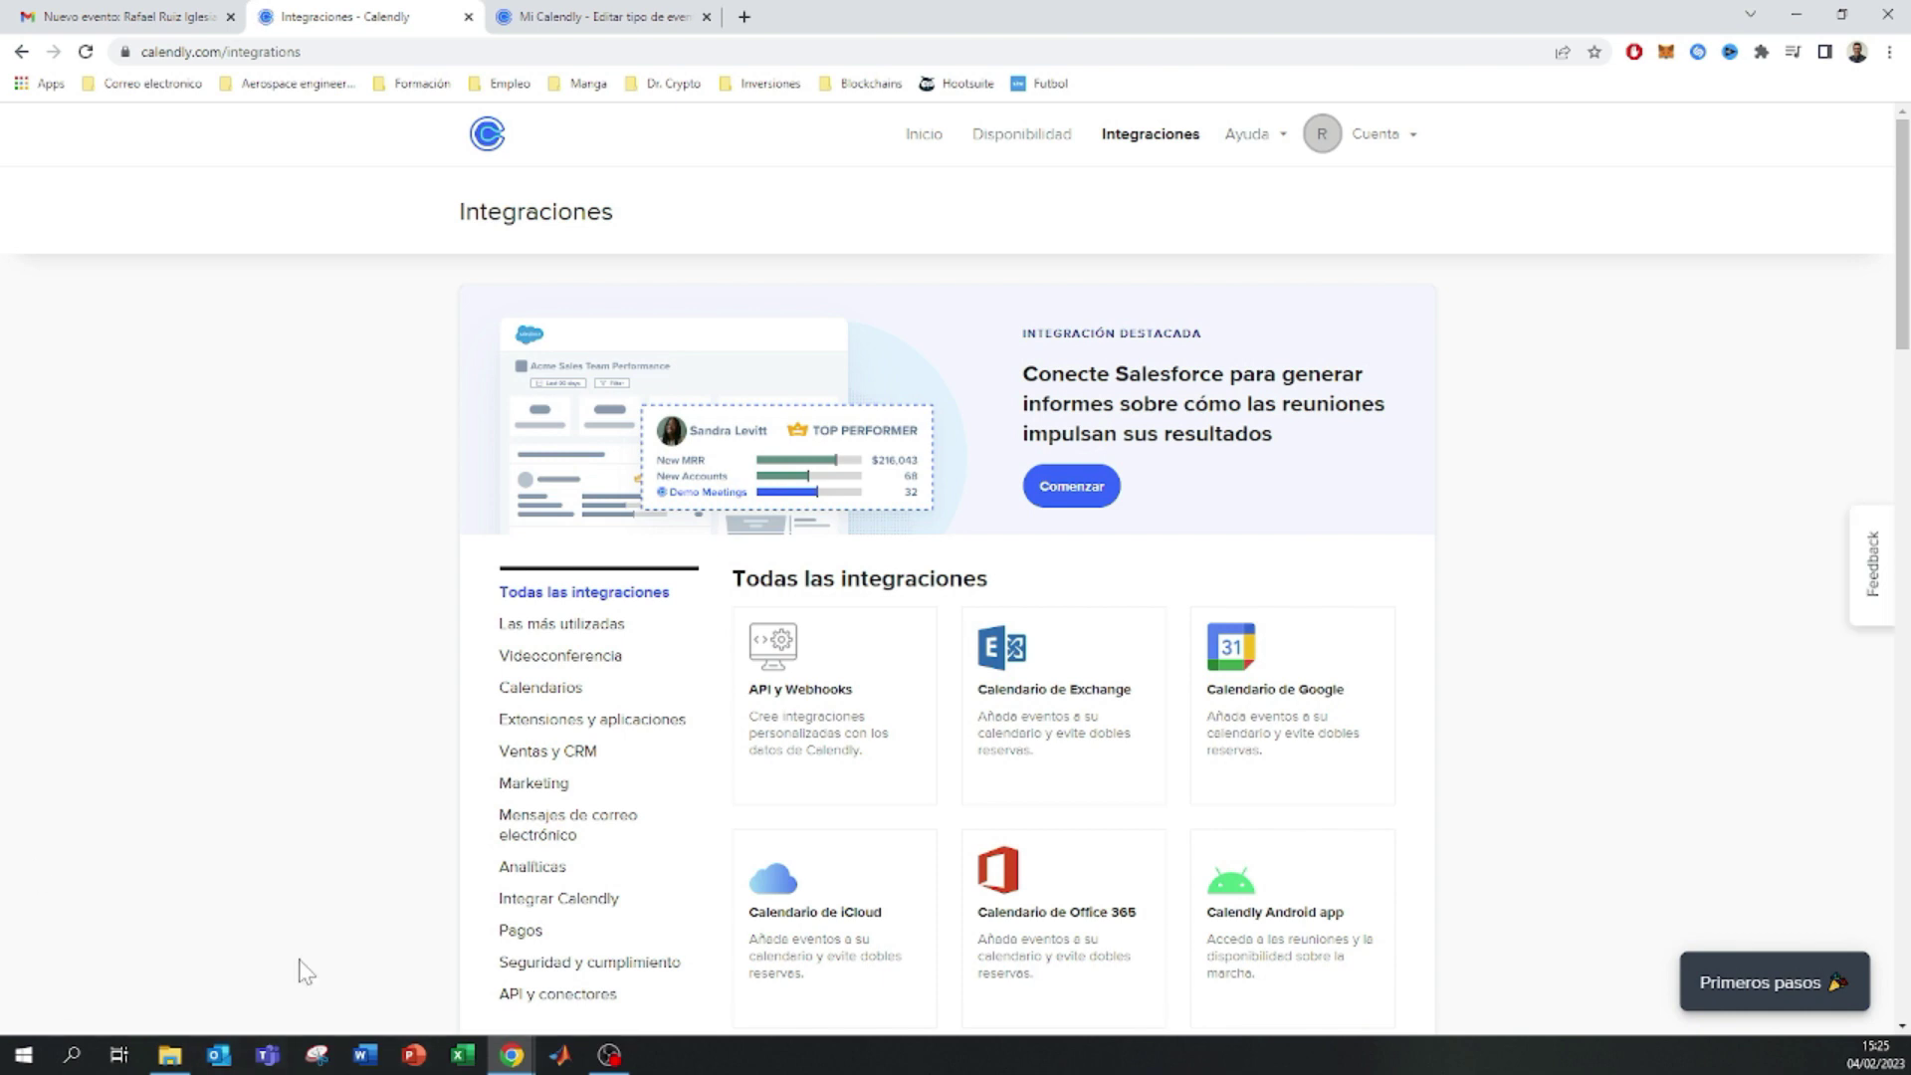
scroll(1298, 605, "down", 5)
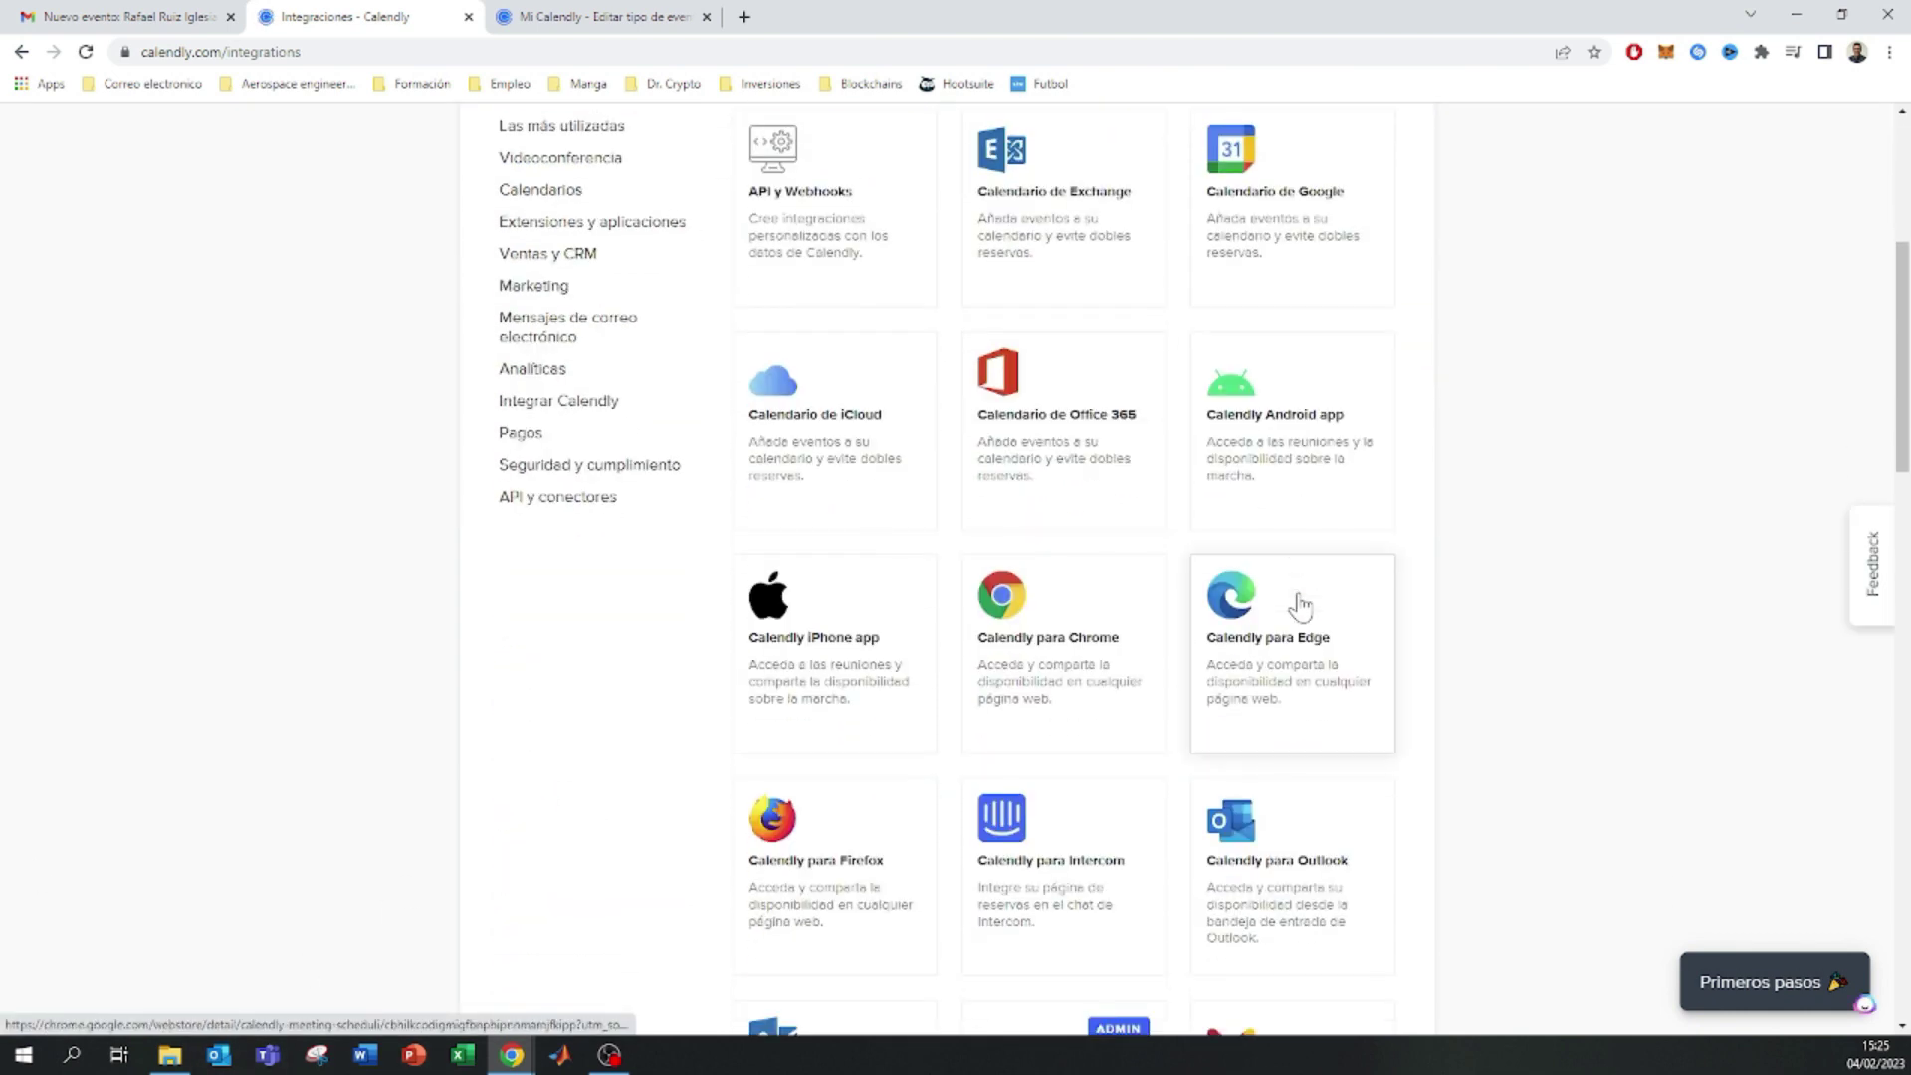
scroll(956, 846, "down", 7)
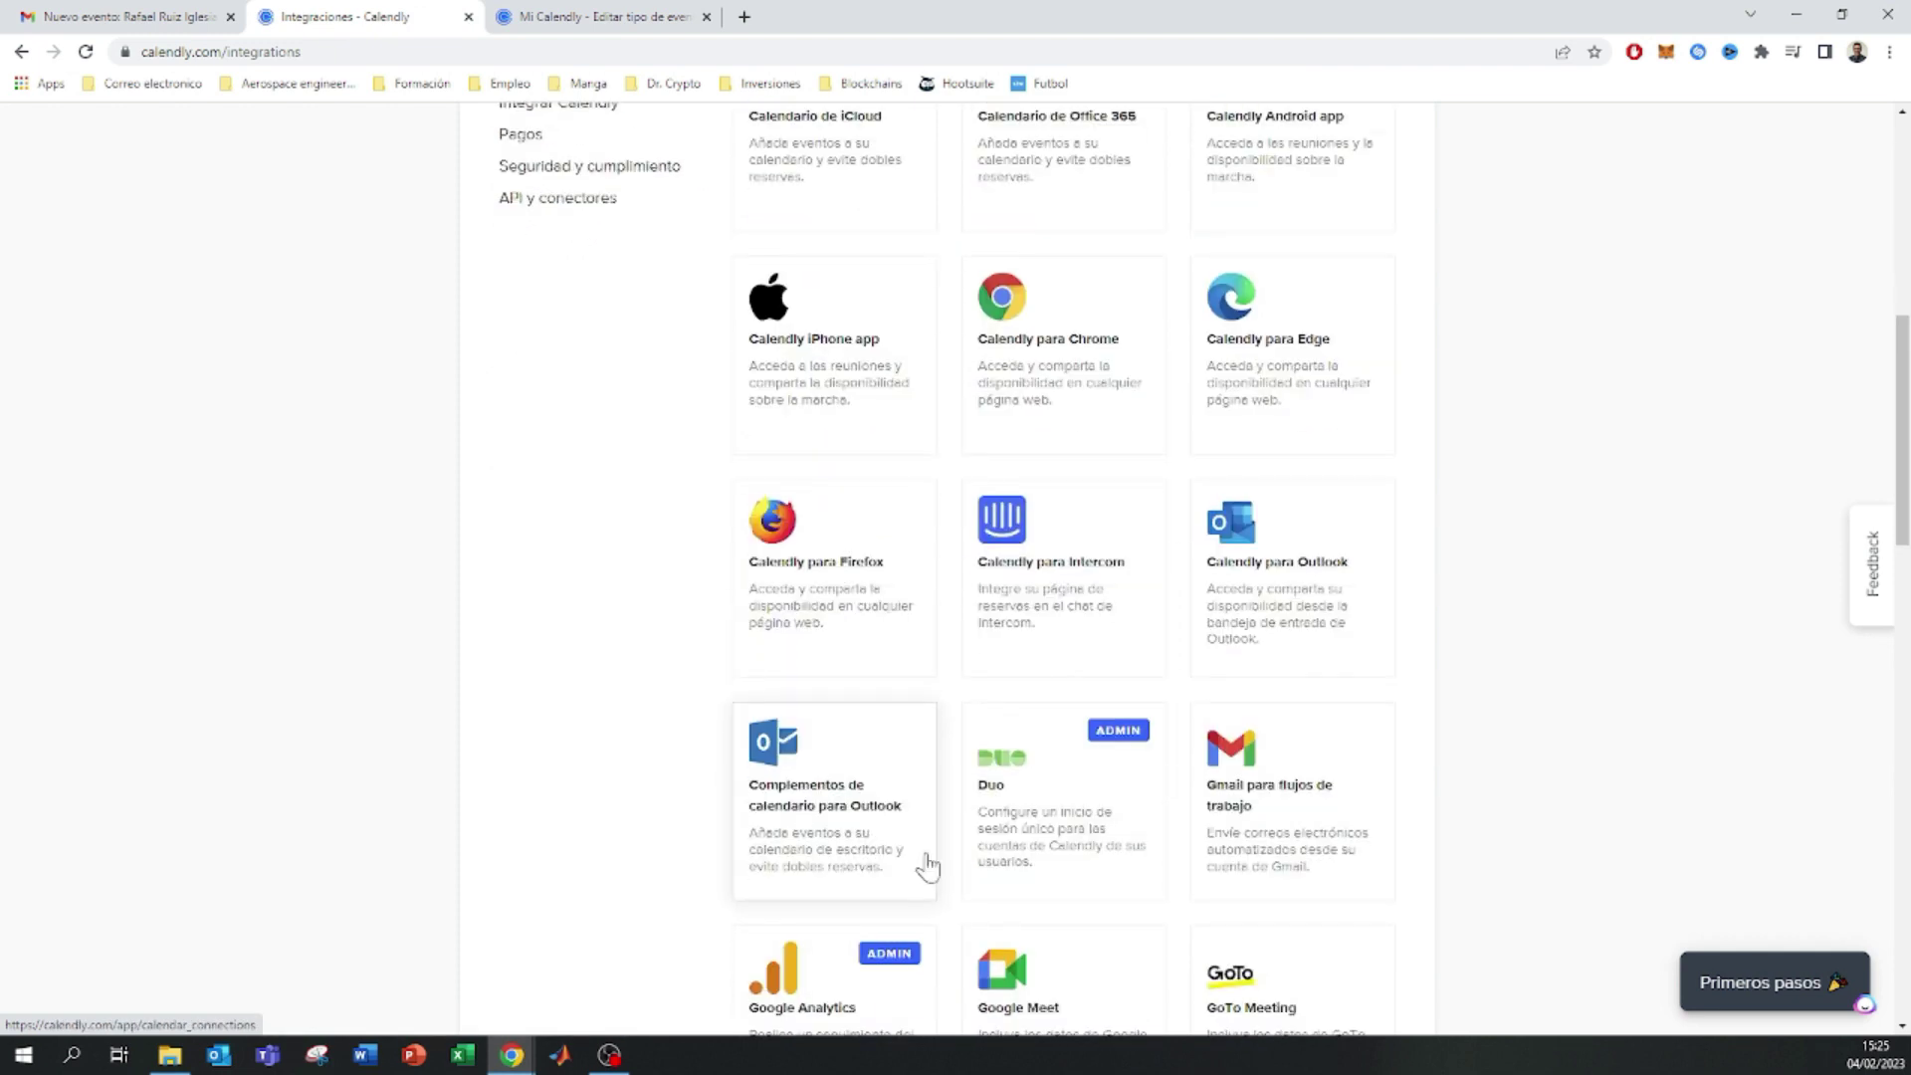
scroll(1083, 841, "down", 10)
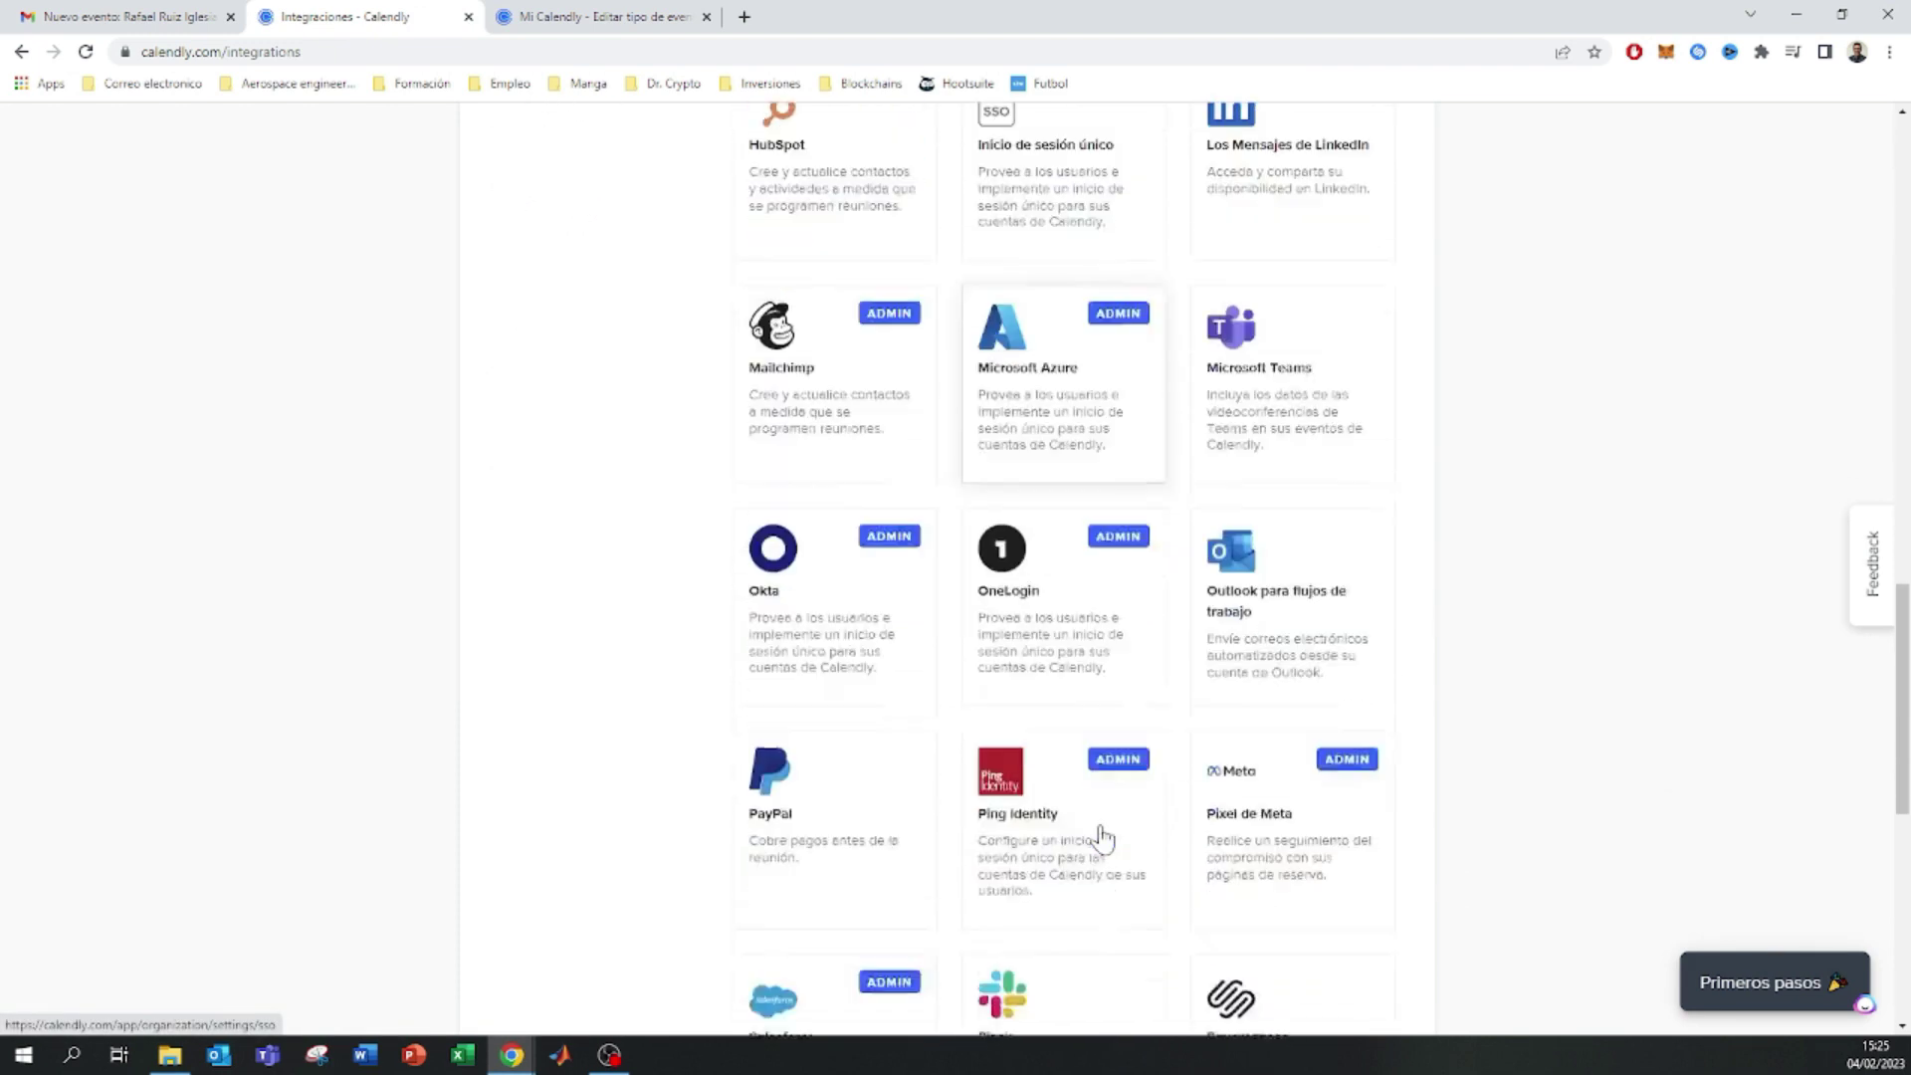